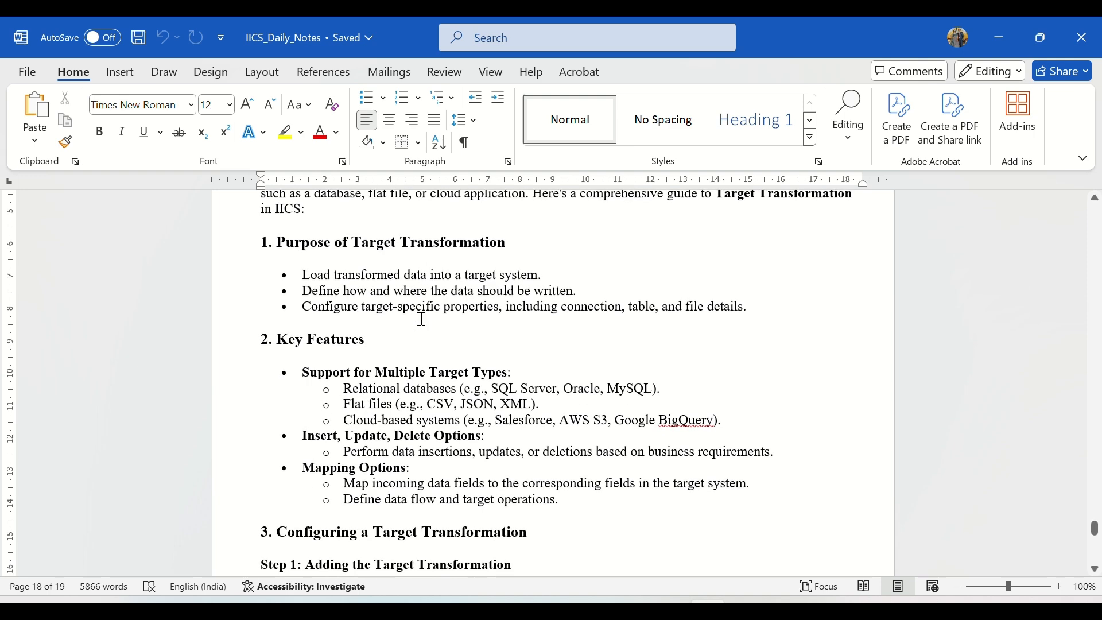
scroll(422, 321, "down", 1)
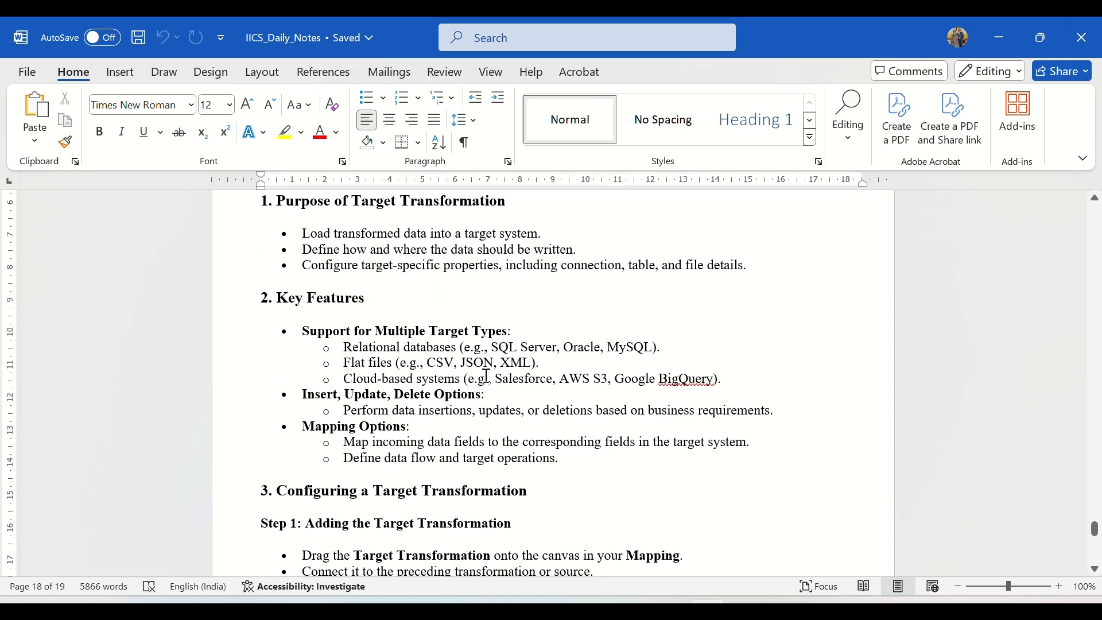
Review the supported target types under Key Features in the Target Transformation notes: relational databases, flat files and cloud-based systems.
left_click_drag(483, 349, 543, 352)
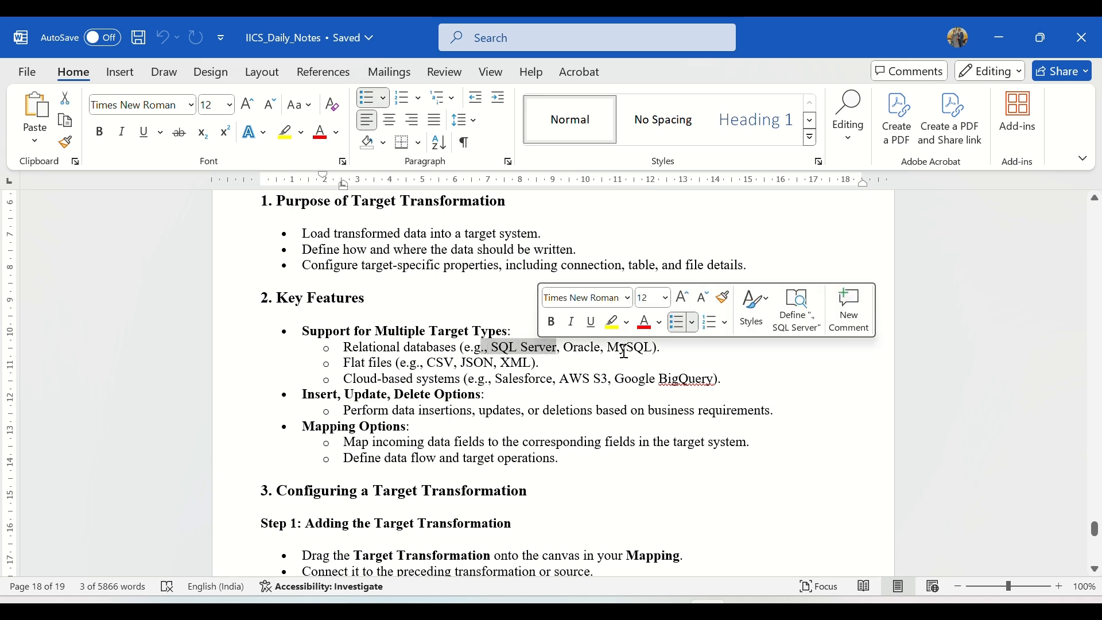
left_click_drag(346, 365, 531, 368)
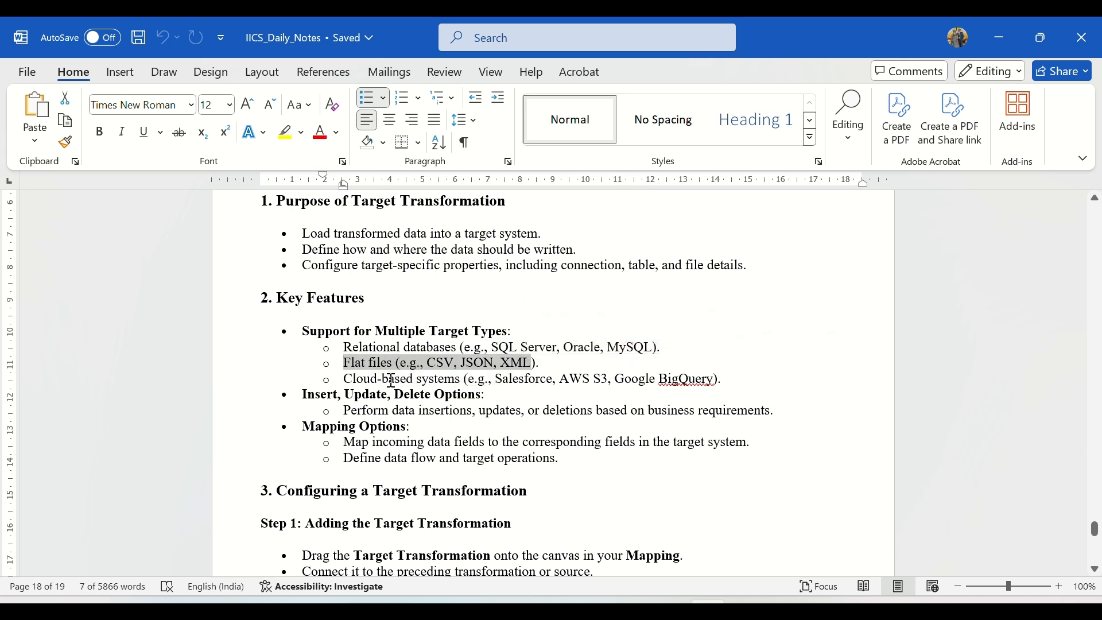
left_click(391, 380)
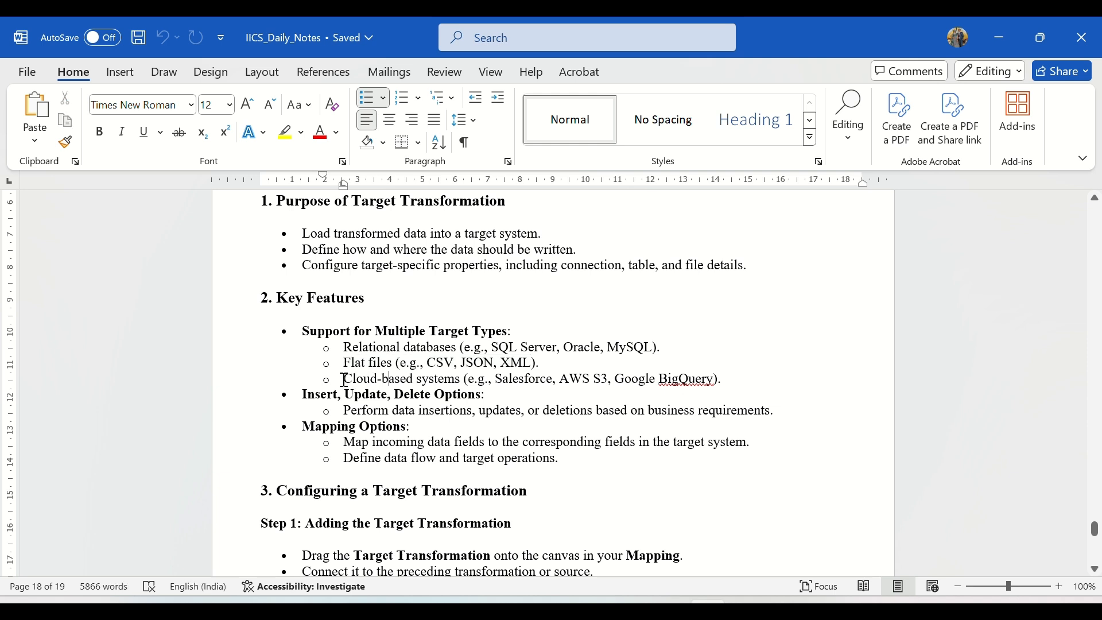
left_click_drag(345, 378, 715, 380)
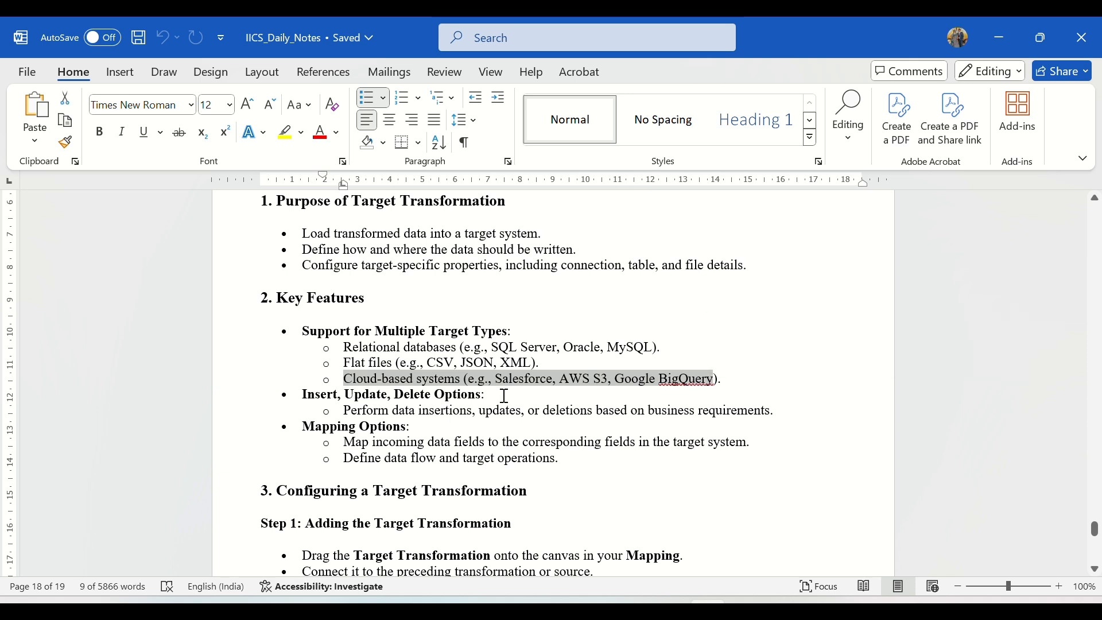
left_click(506, 396)
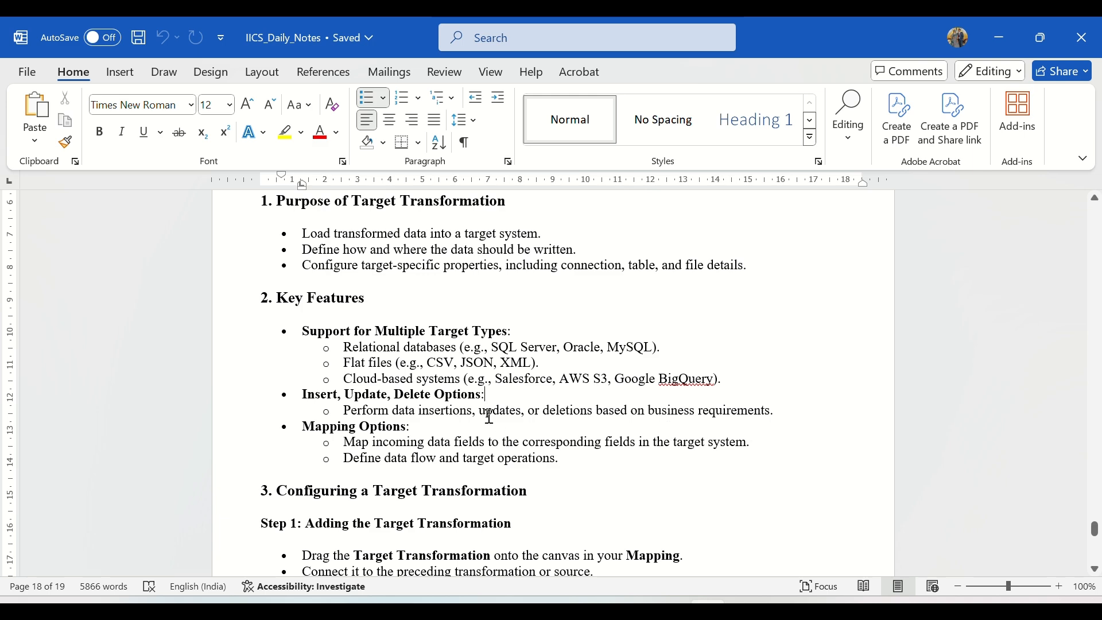
Review the Insert, Update, Upsert and Delete write operations in the configuration notes, plus the Target Transformation options that follow.
scroll(487, 418, "down", 3)
scroll(487, 420, "down", 4)
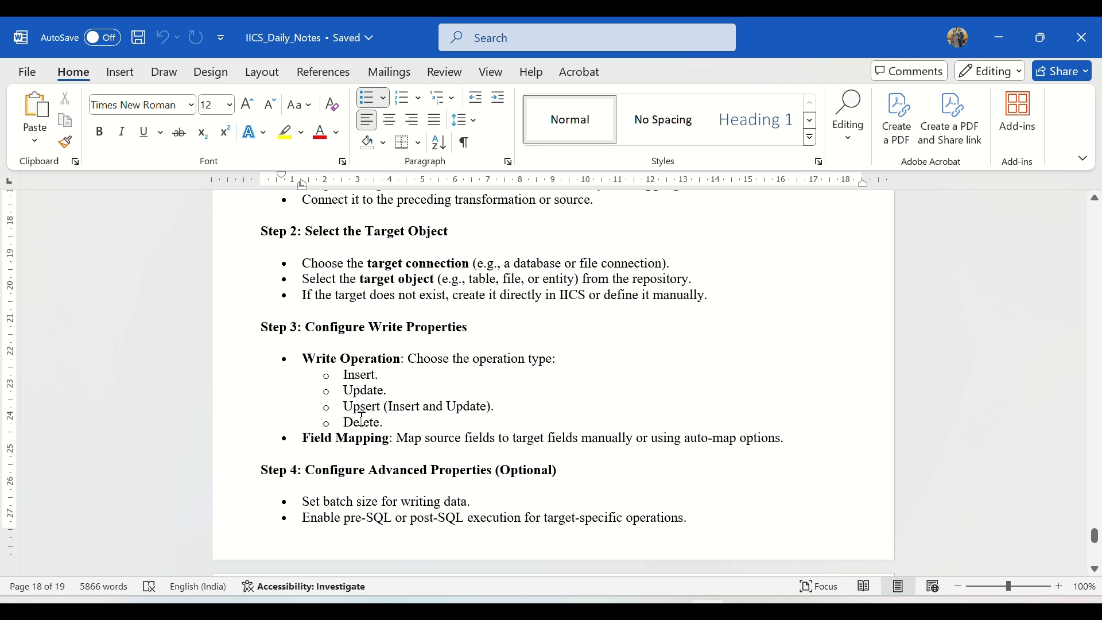
left_click_drag(383, 375, 355, 374)
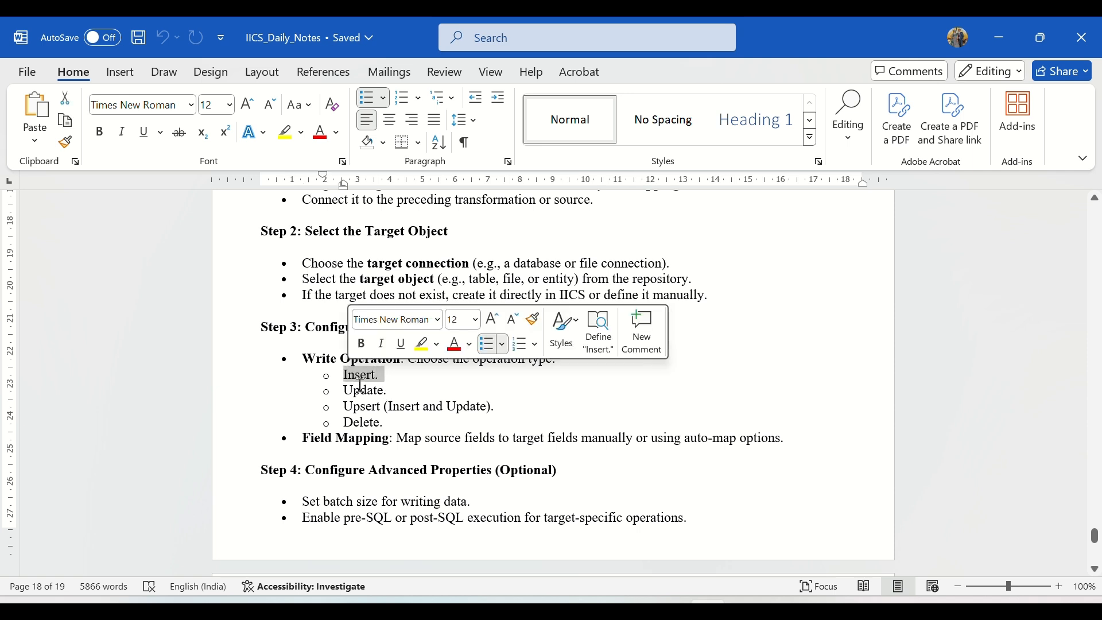
left_click(394, 395)
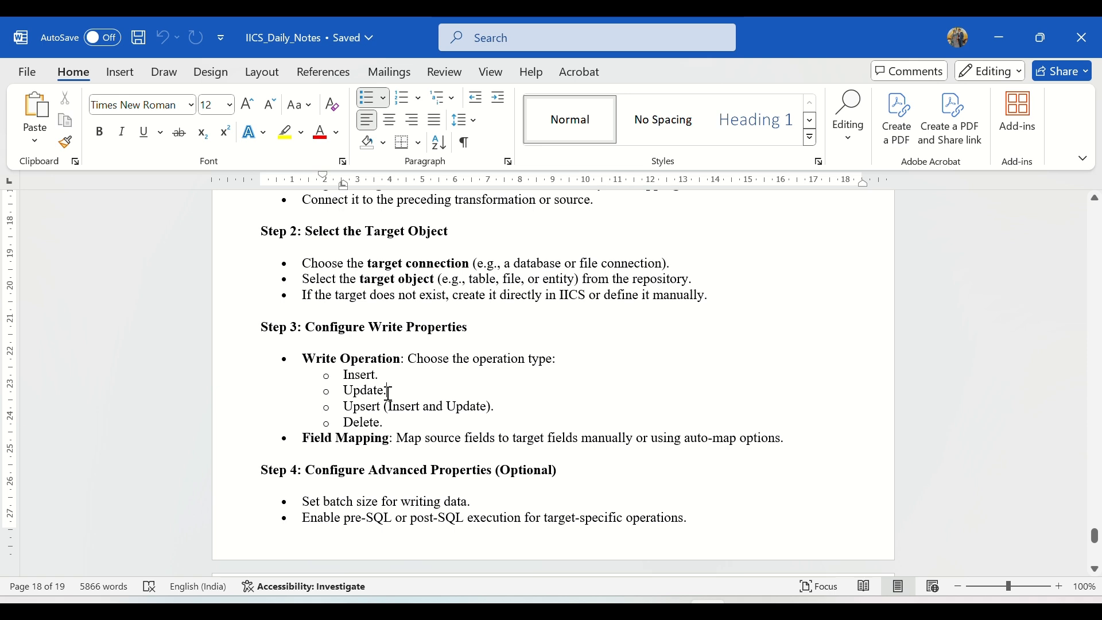
left_click_drag(388, 393, 344, 391)
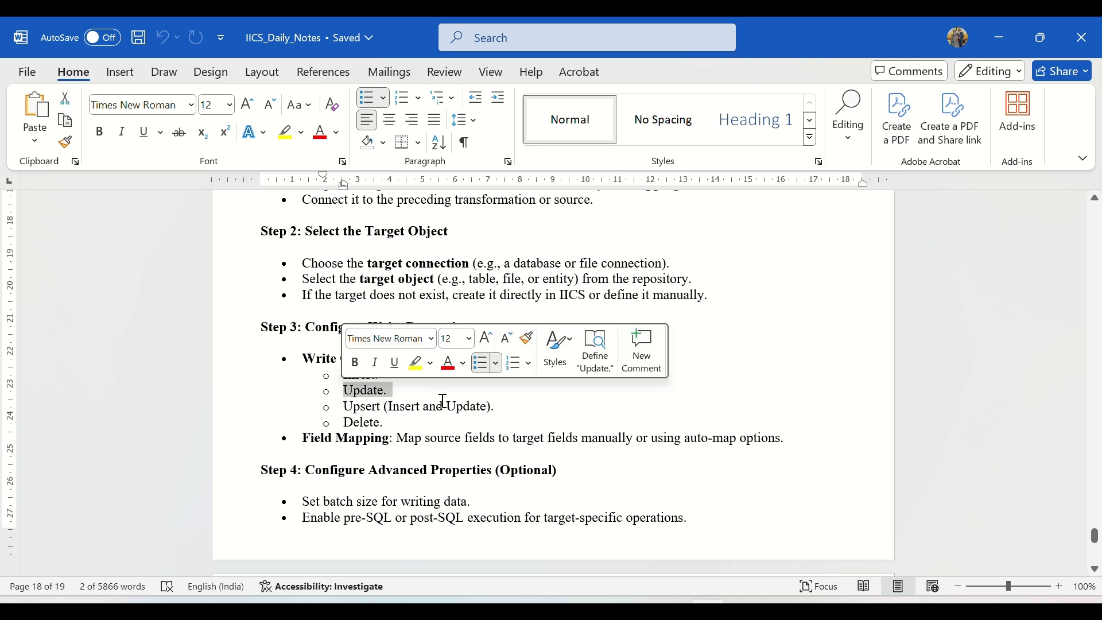
left_click(422, 396)
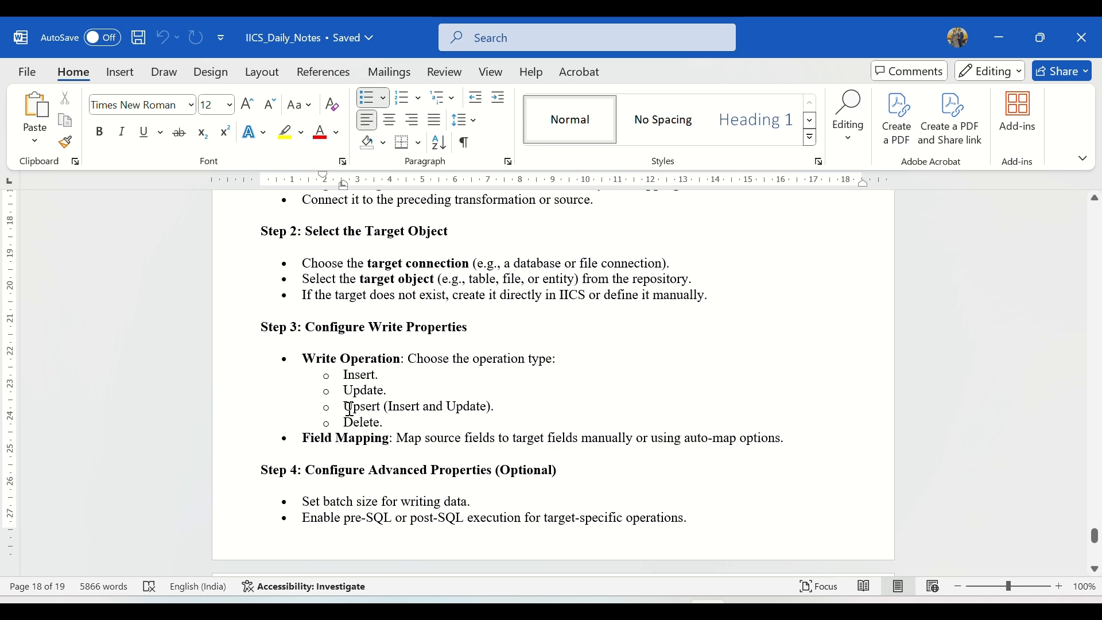
left_click_drag(345, 406, 497, 407)
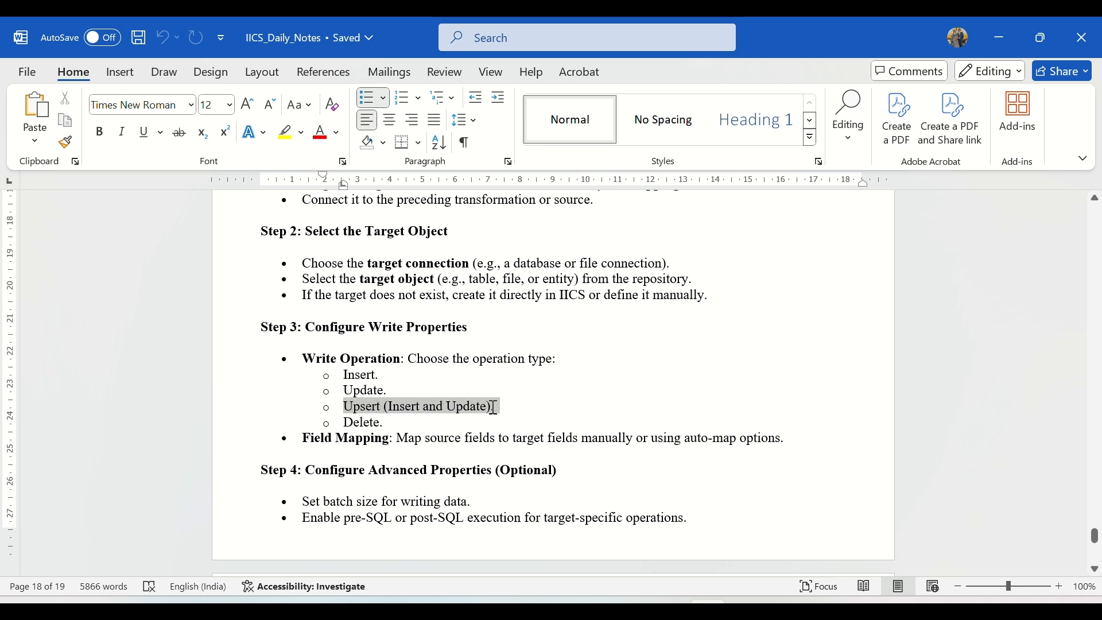
left_click(509, 414)
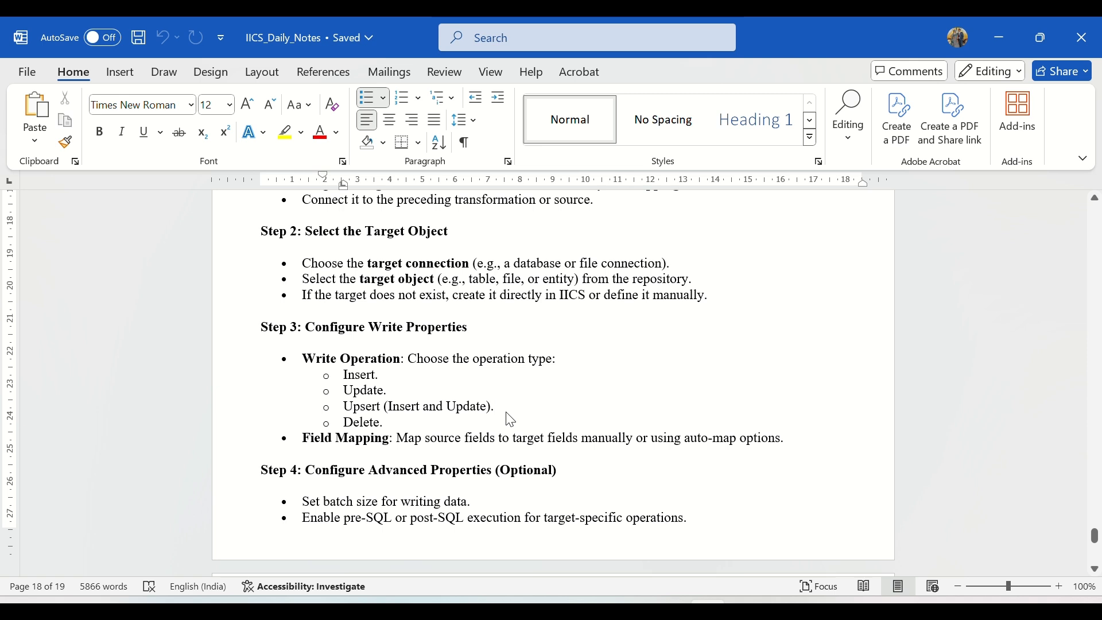
left_click_drag(345, 406, 525, 406)
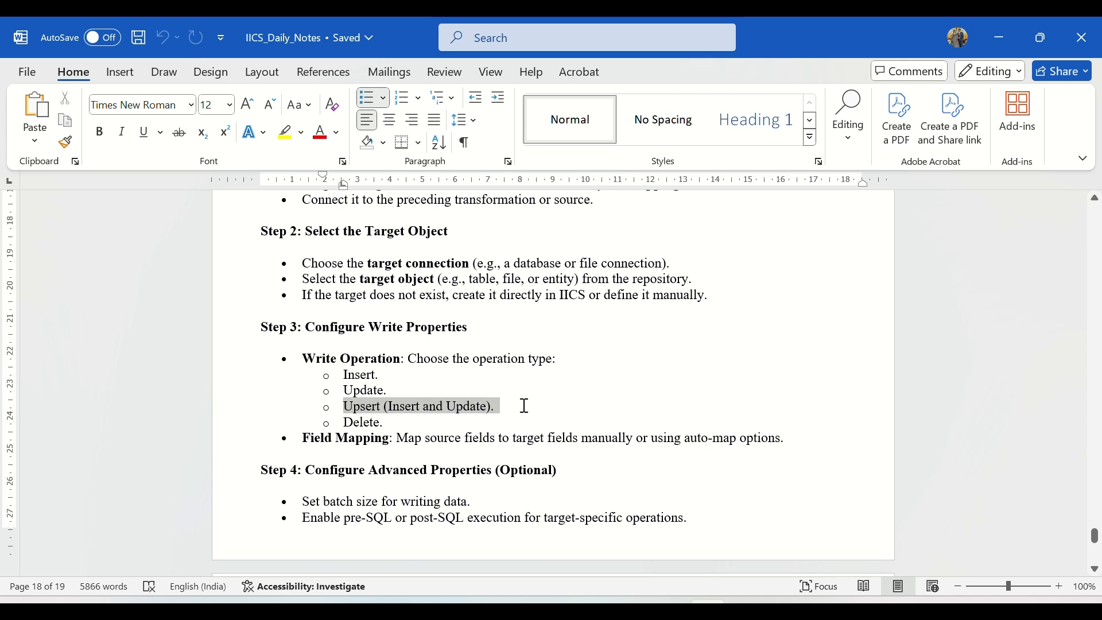
left_click(390, 423)
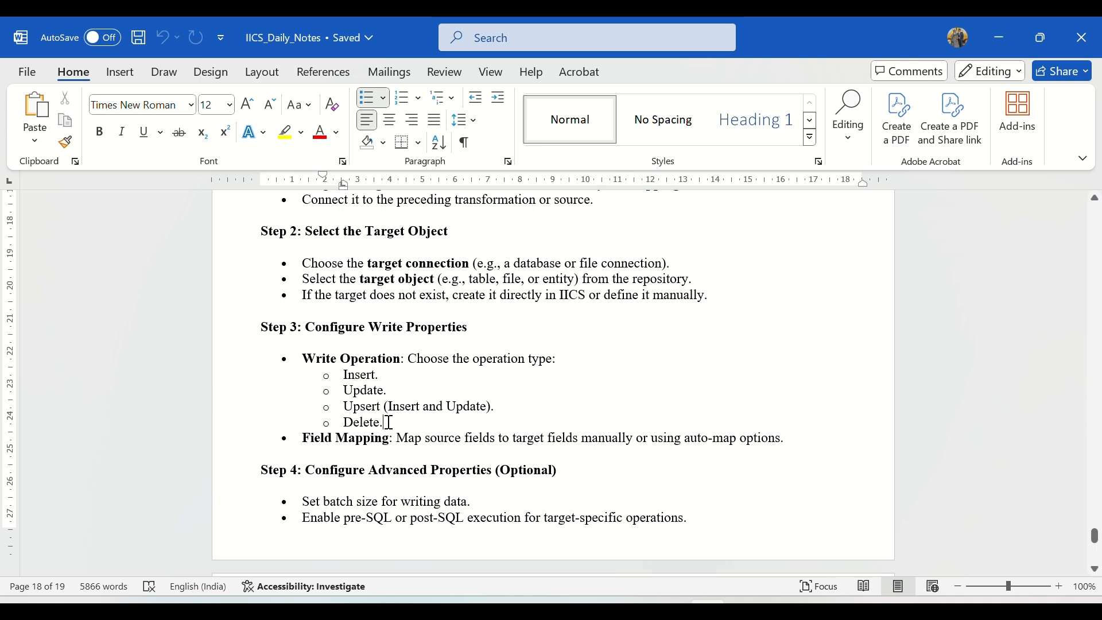
triple_click(390, 423)
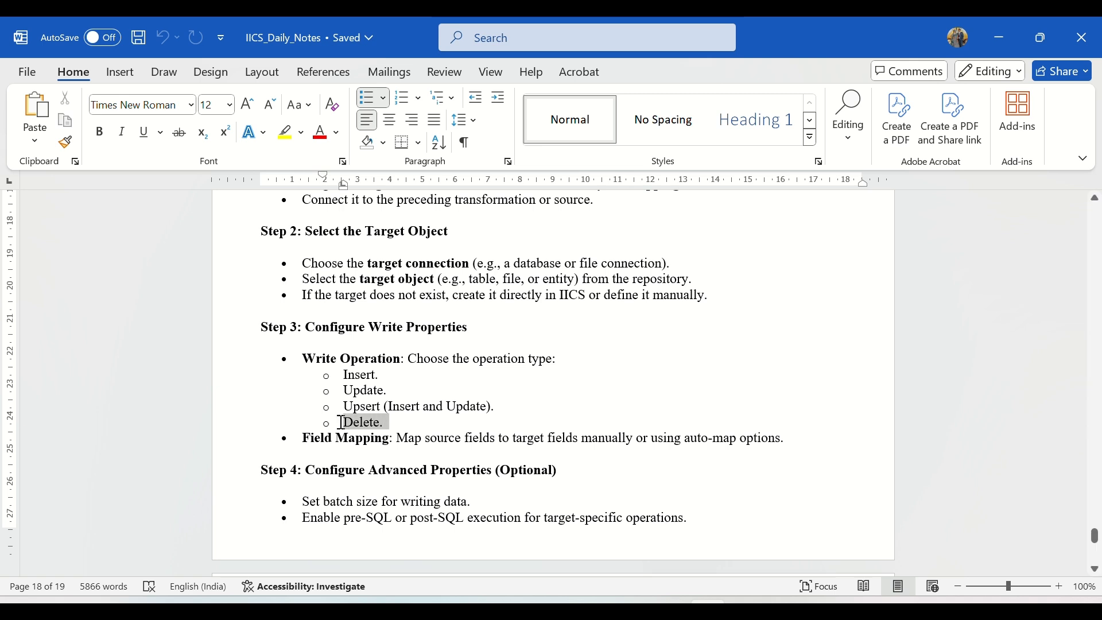
left_click(415, 446)
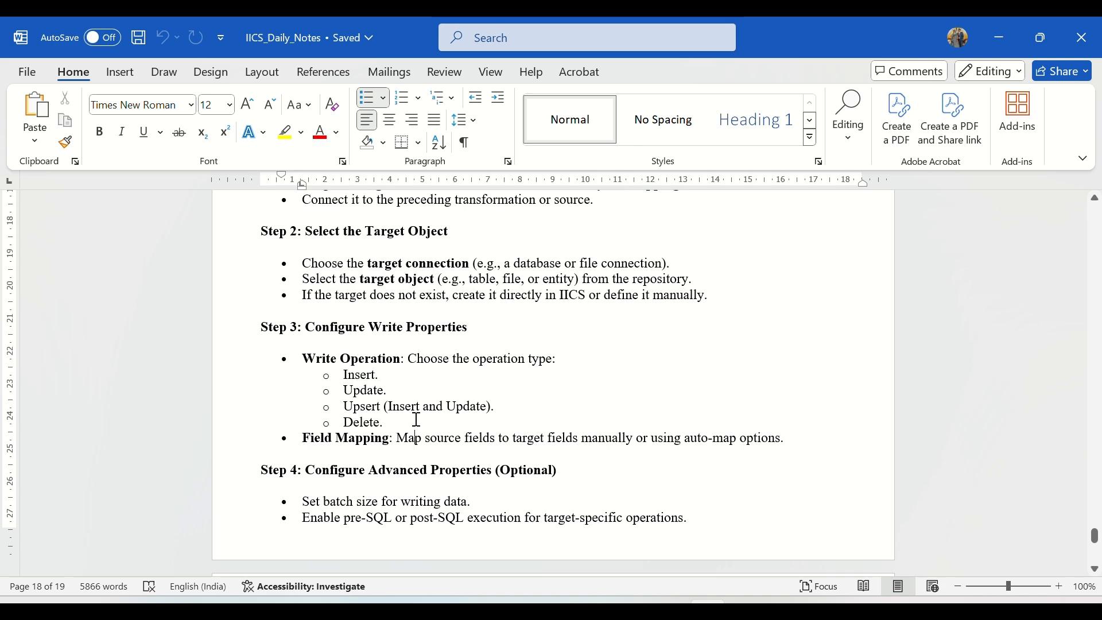
scroll(452, 365, "down", 10)
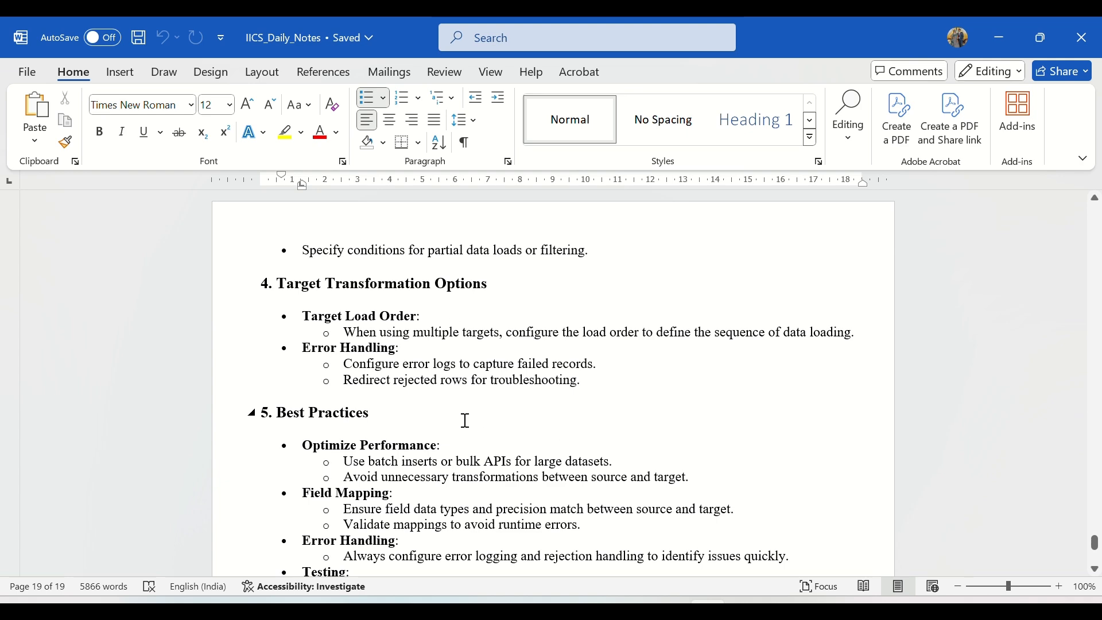
scroll(462, 421, "up", 3)
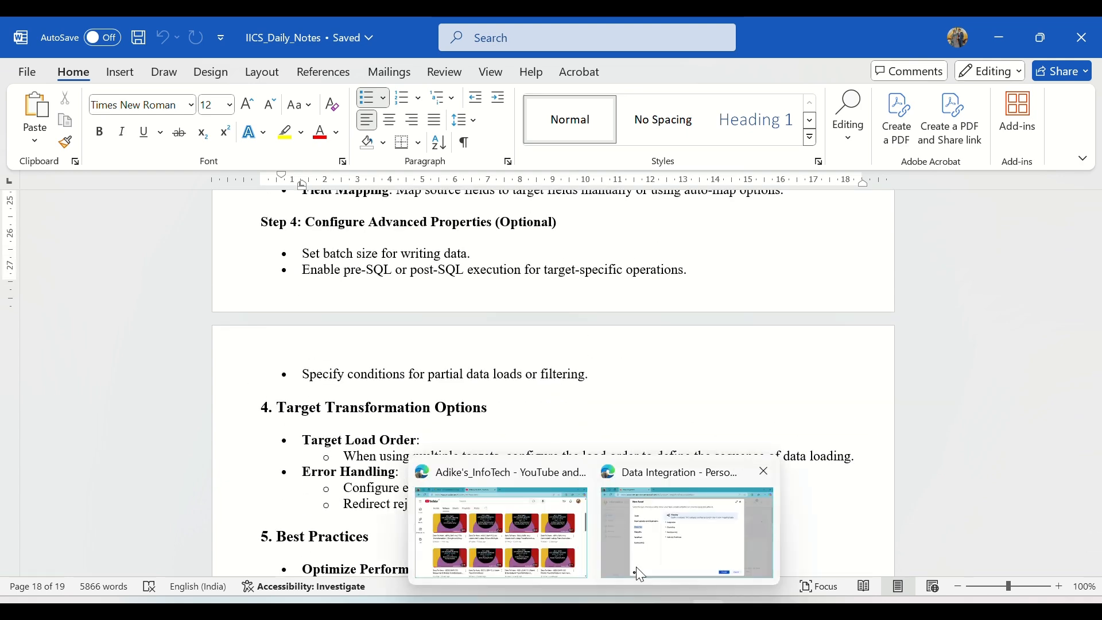
Switch to Informatica Data Integration, create a mapping named m_Target_Transformation and select its Source transformation.
left_click(636, 567)
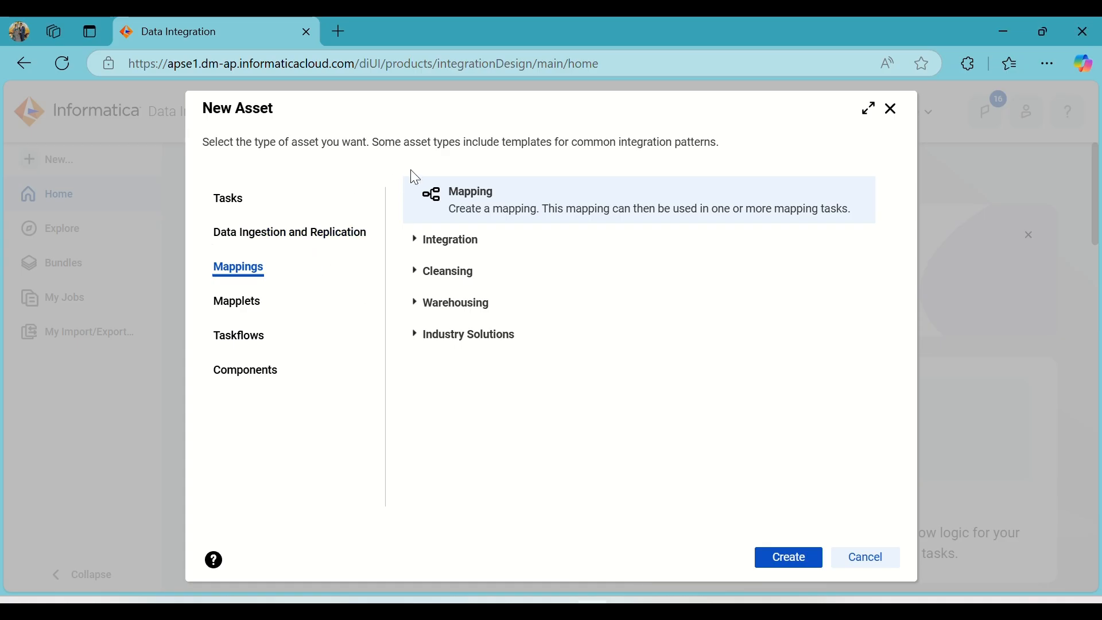
left_click(789, 558)
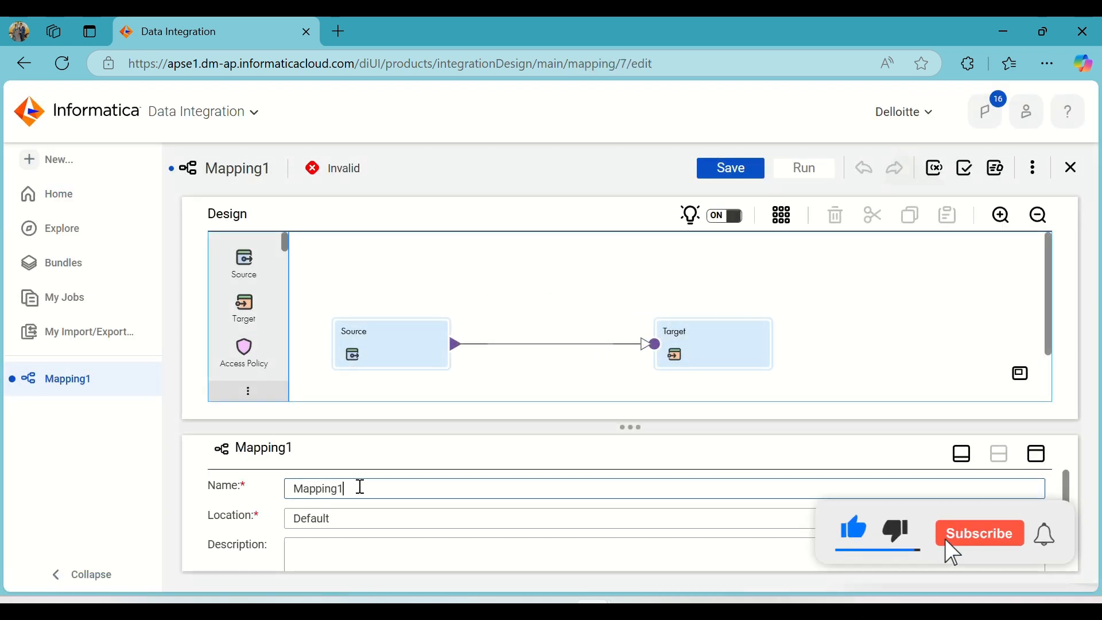
left_click_drag(359, 488, 285, 488)
type("m_Target")
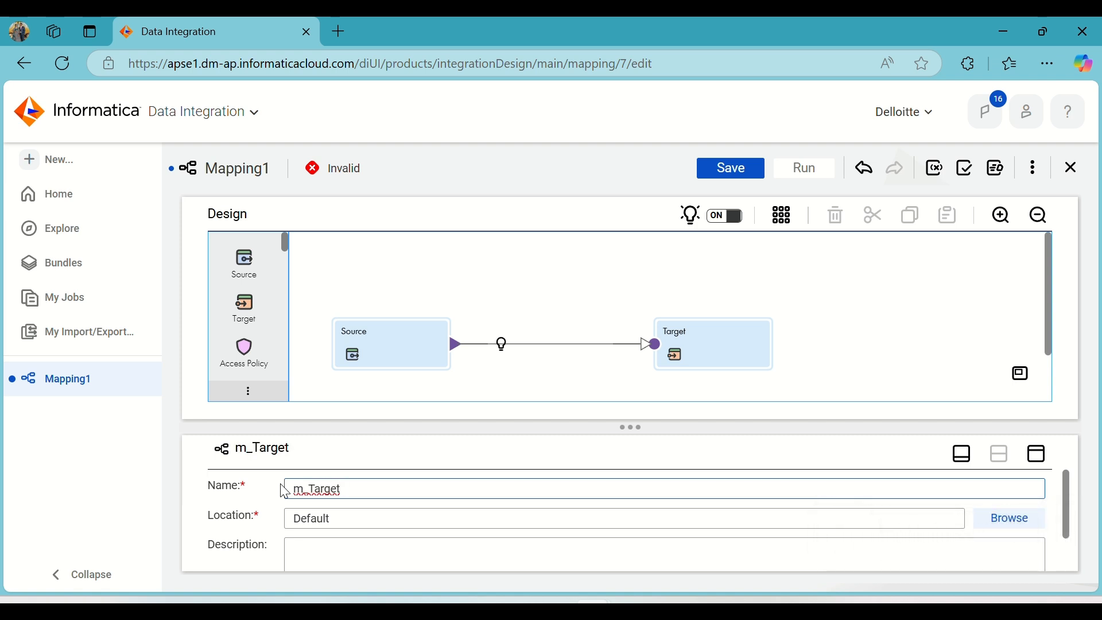
type("_Transformation")
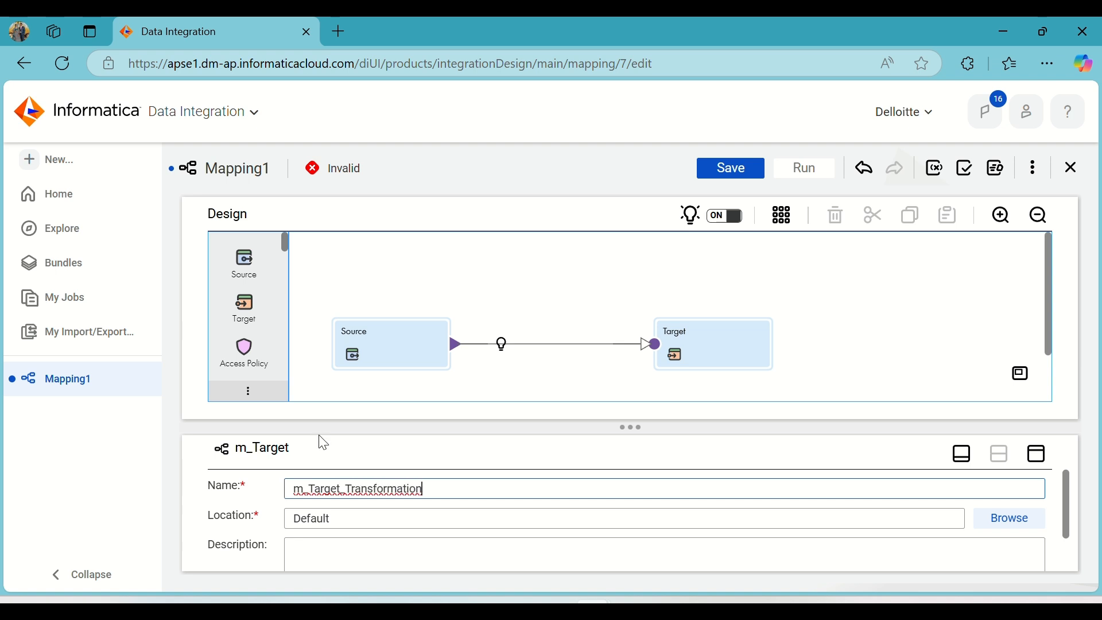
left_click(513, 287)
scroll(517, 293, "down", 1)
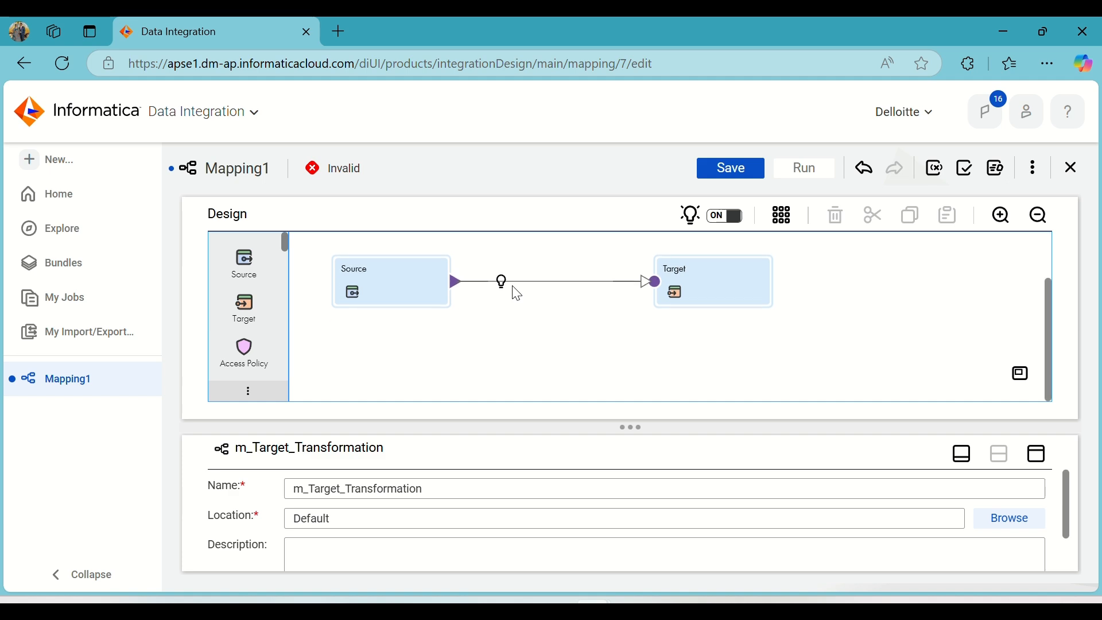
left_click(406, 273)
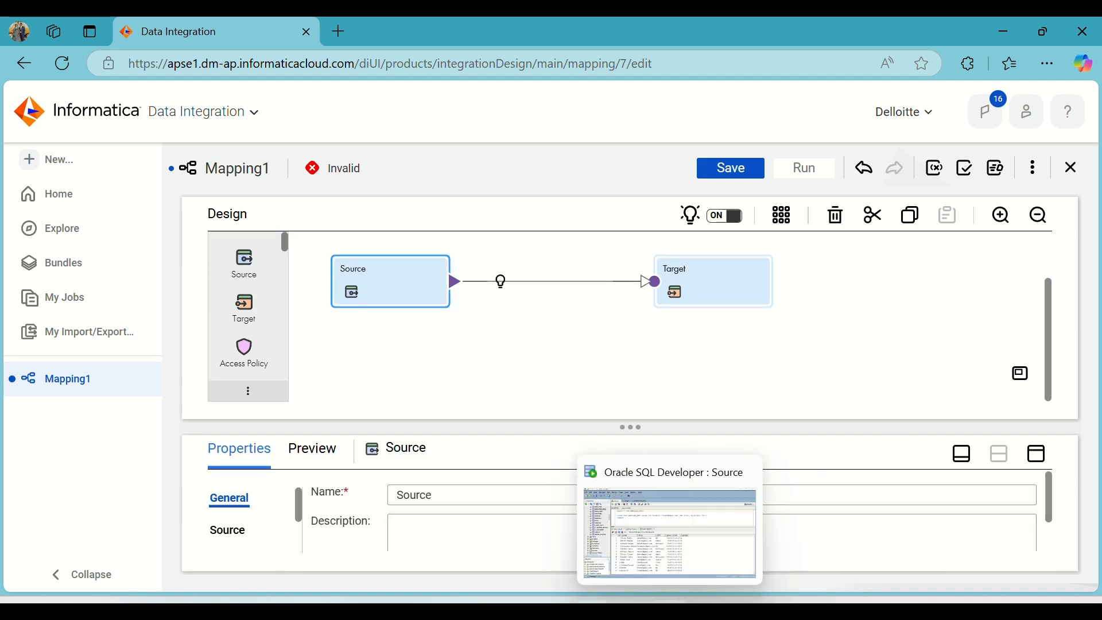
Switch to Oracle SQL Developer and examine the data of the source table employee_info and the target table T_Emp_Info.
left_click(669, 611)
left_click(282, 166)
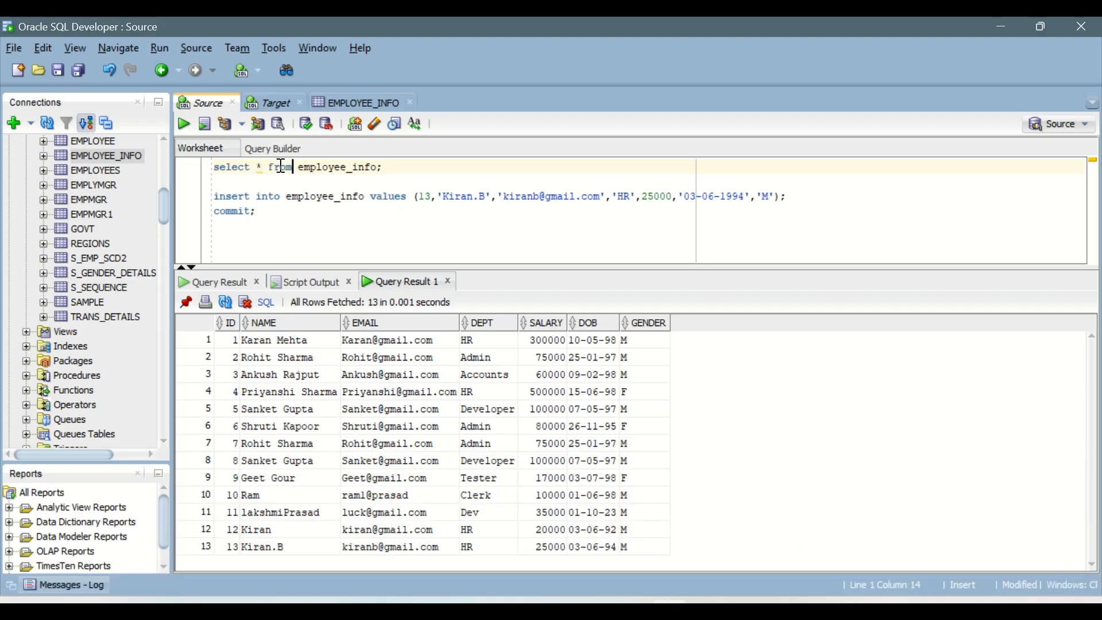
left_click(181, 126)
left_click_drag(247, 340, 488, 548)
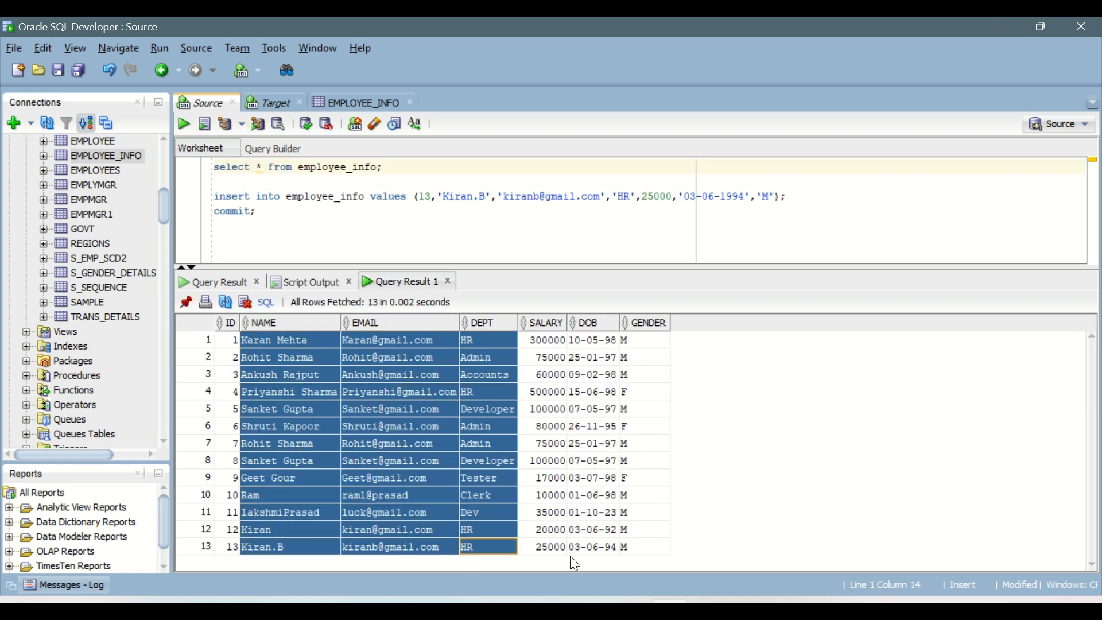
left_click_drag(572, 557, 630, 544)
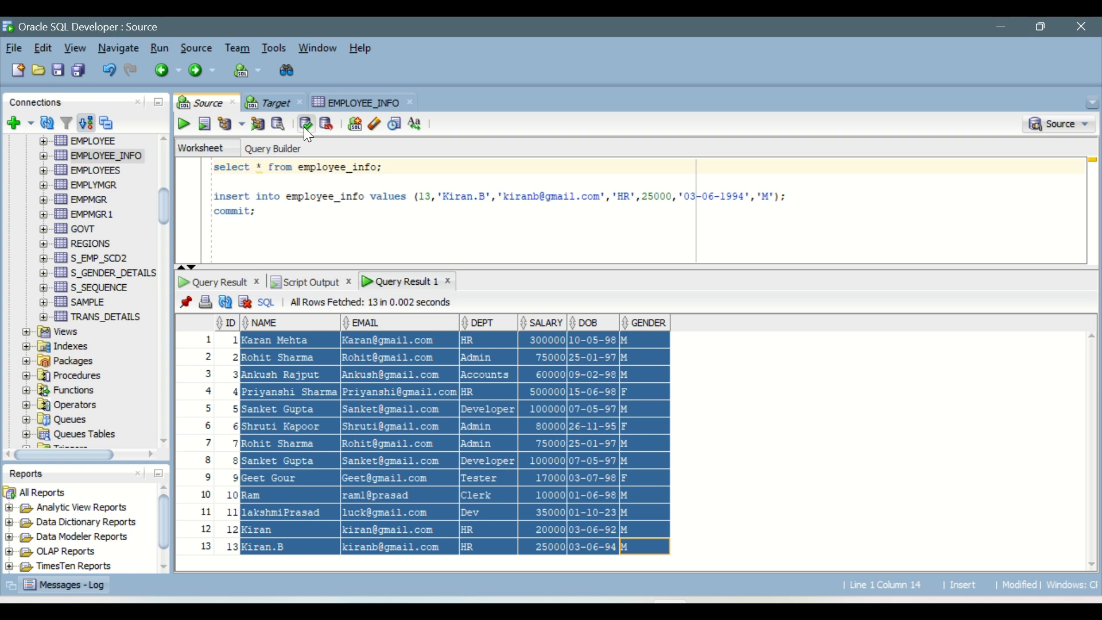
left_click(274, 95)
left_click(317, 166)
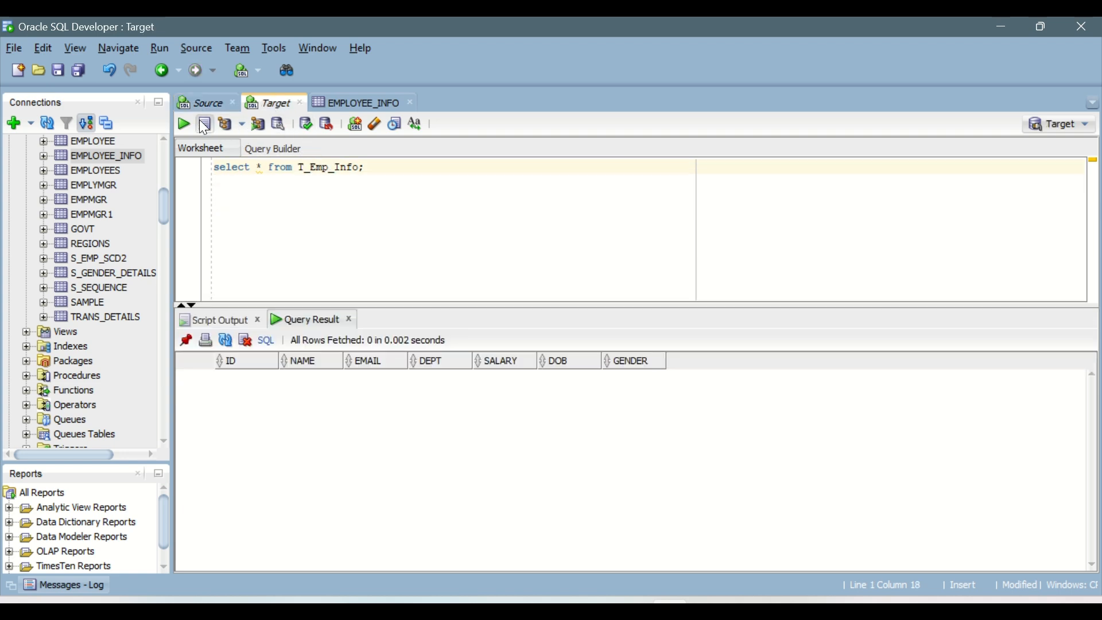
left_click(199, 104)
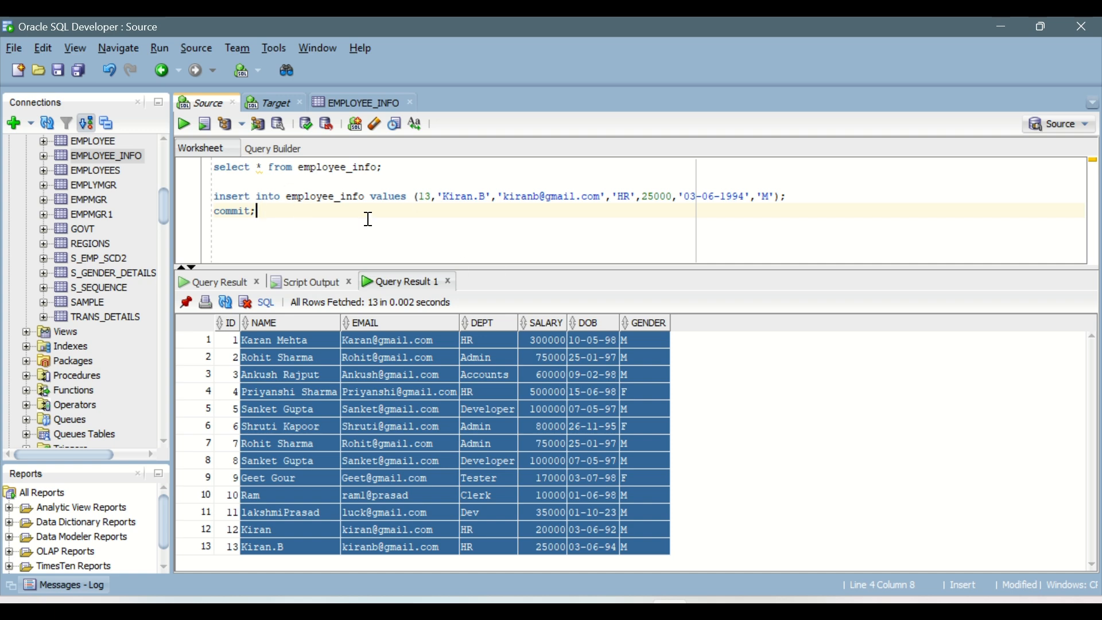
Back in Informatica Data Integration, set the Source transformation's connection to Source (Oracle) and its object to EMPLOYEE_INFO.
left_click(593, 606)
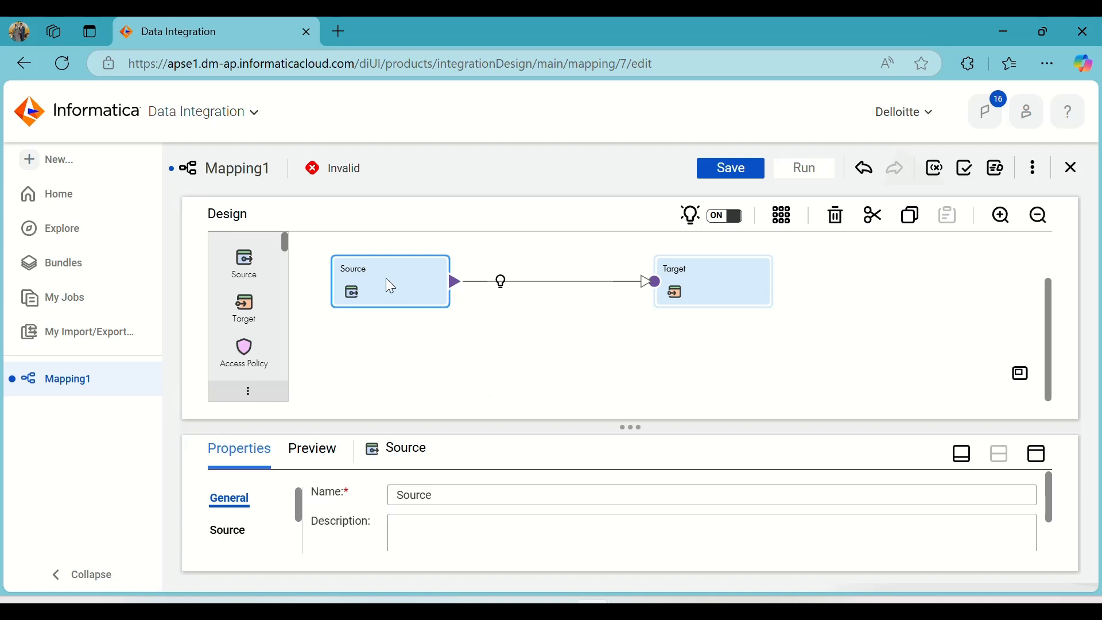
left_click(1037, 453)
left_click(234, 291)
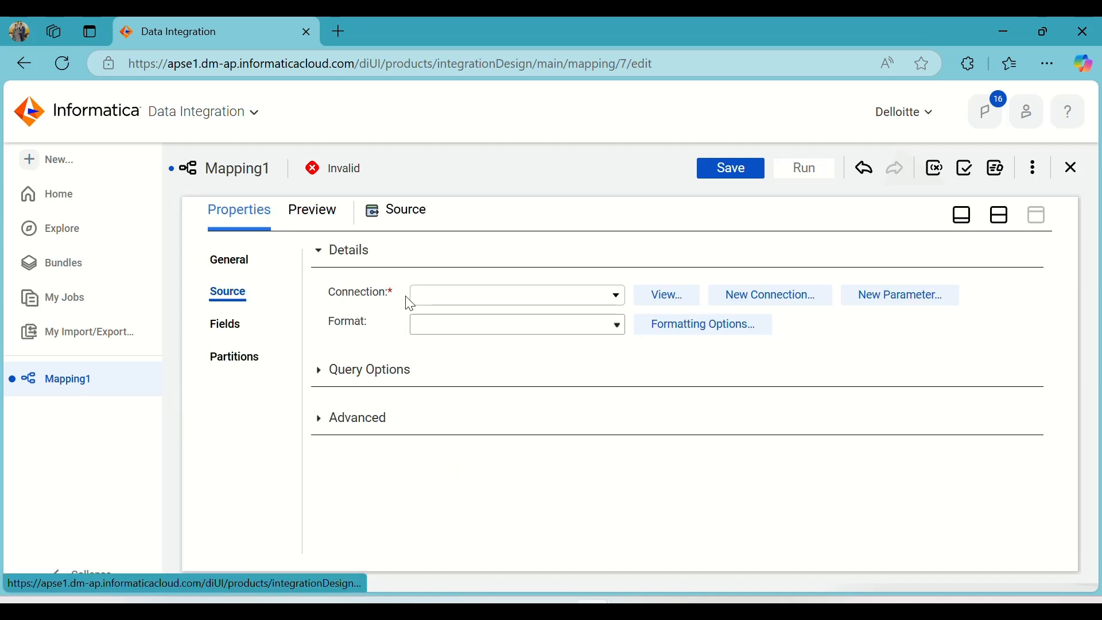
left_click(614, 299)
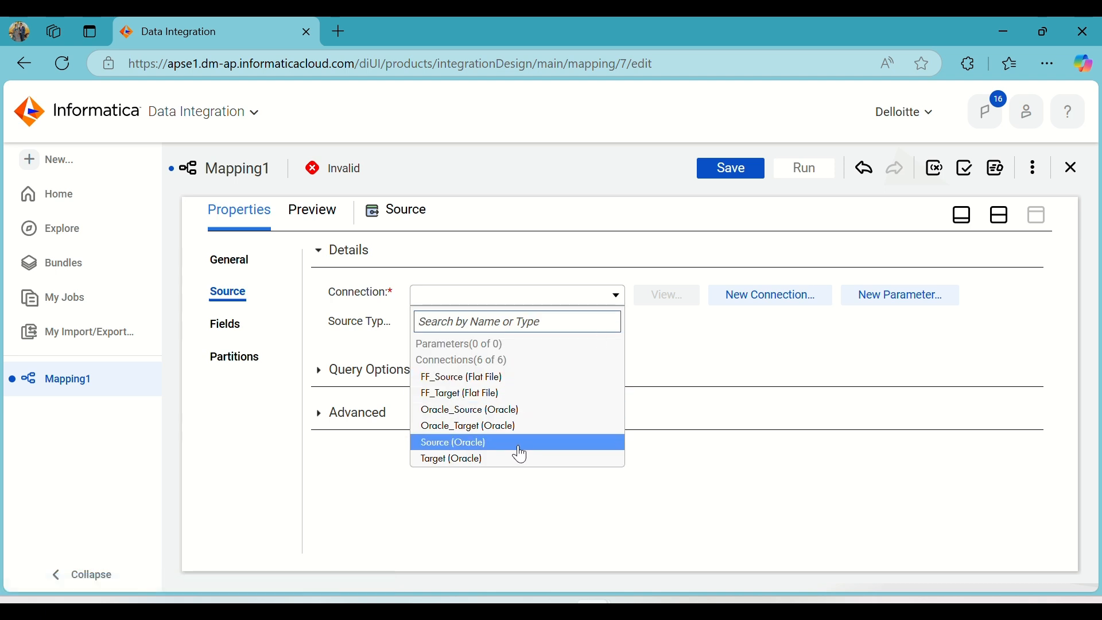
left_click(517, 444)
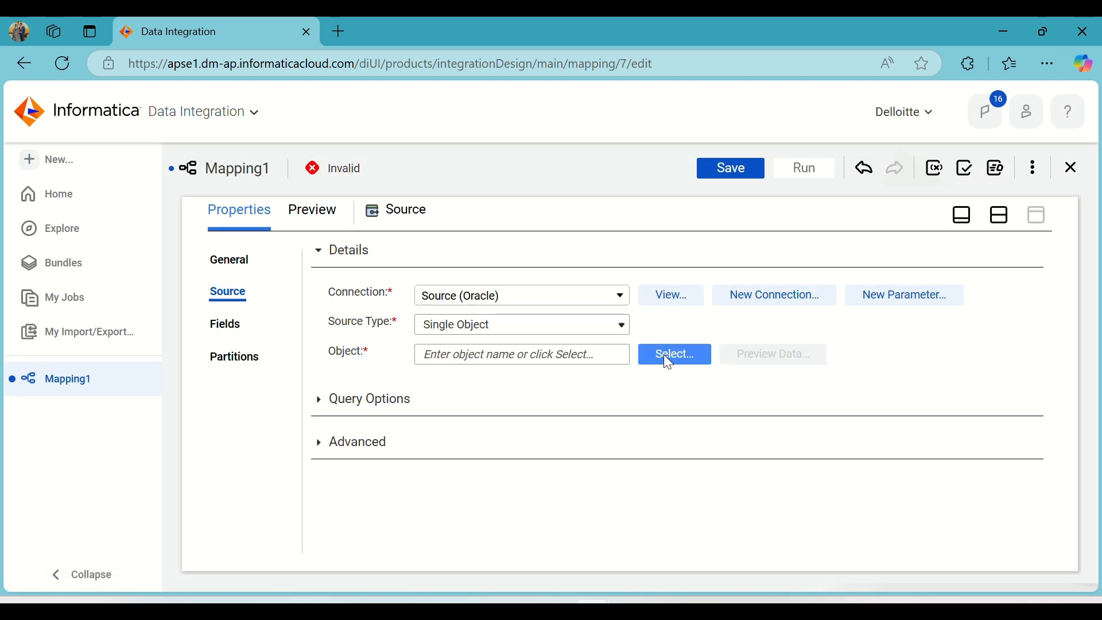
left_click(666, 355)
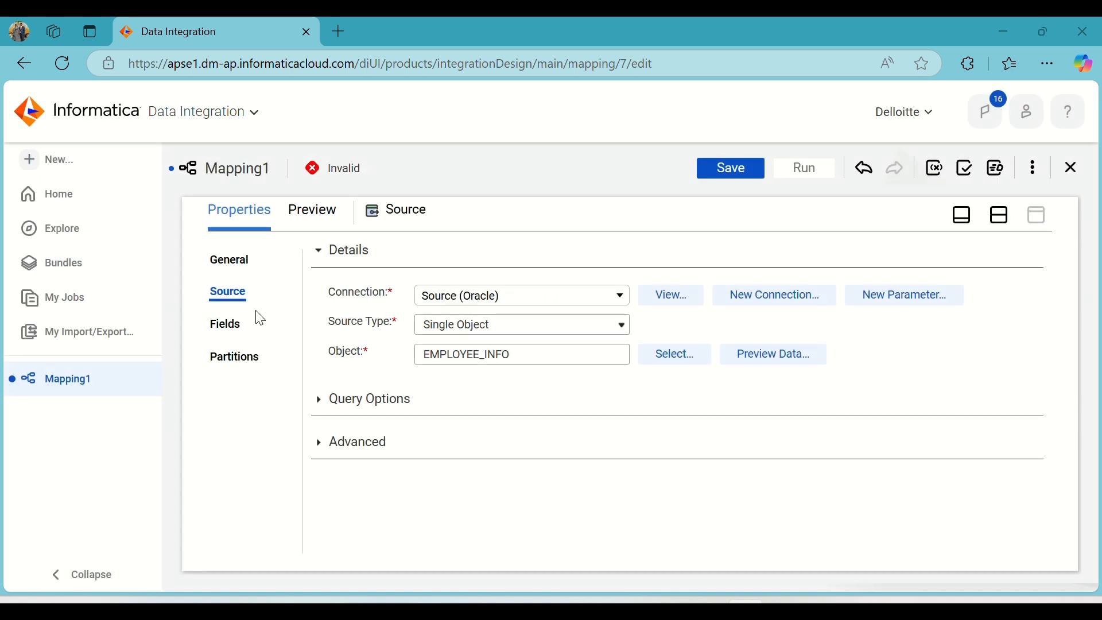
Examine the fields of the Source transformation and return to the mapping design view.
left_click(233, 326)
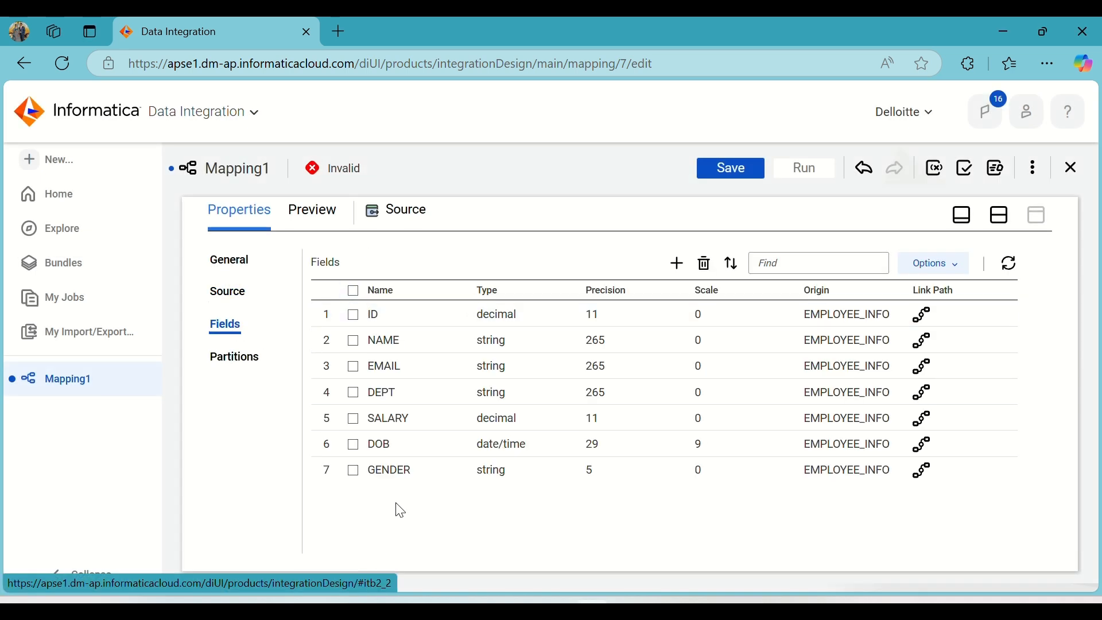
left_click(237, 298)
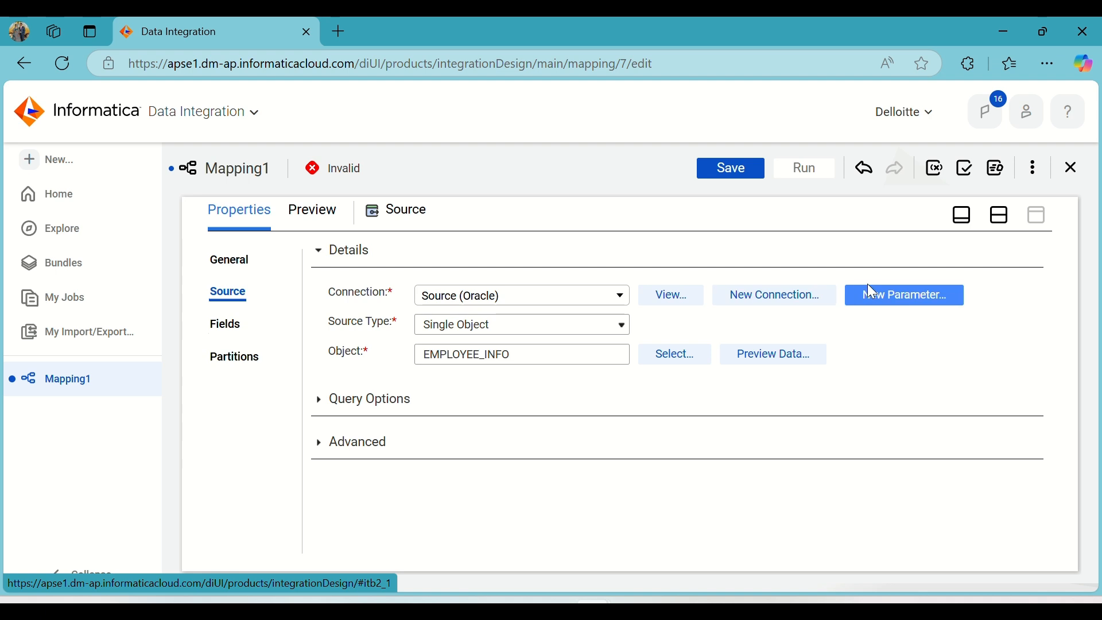
left_click(1002, 226)
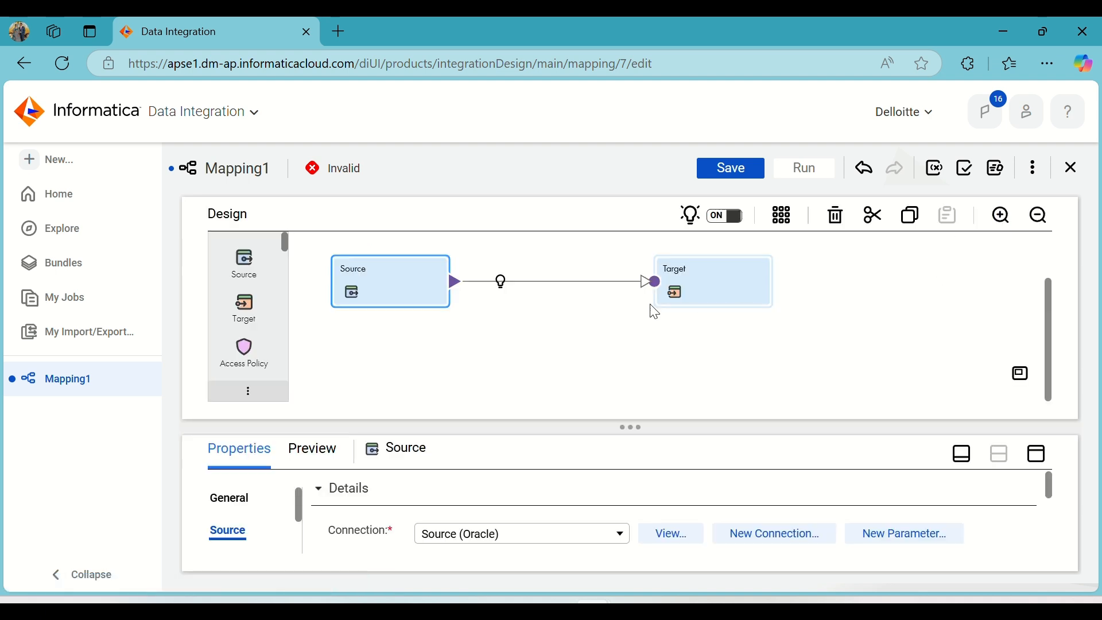
Select the Target transformation in the mapping and set its connection to Target (Oracle).
left_click(713, 291)
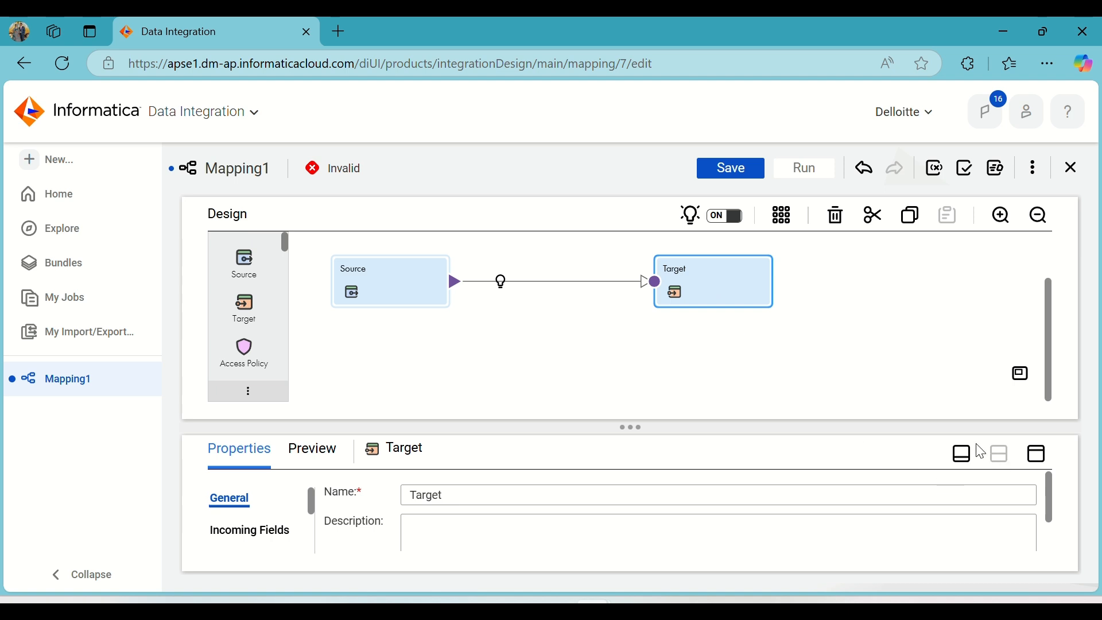
left_click(1037, 455)
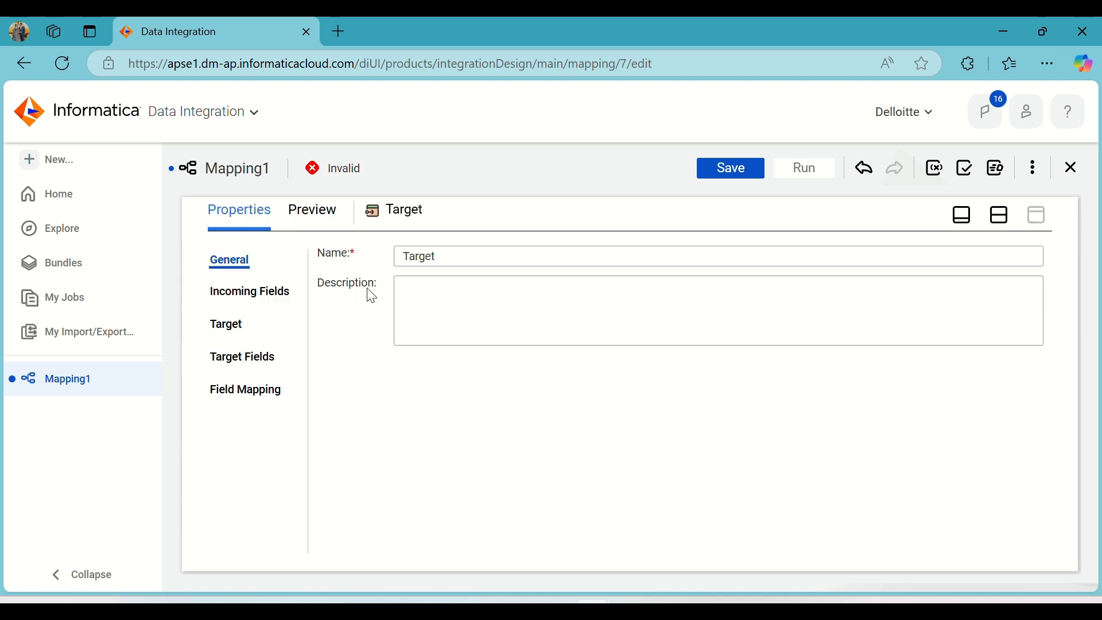
left_click(228, 327)
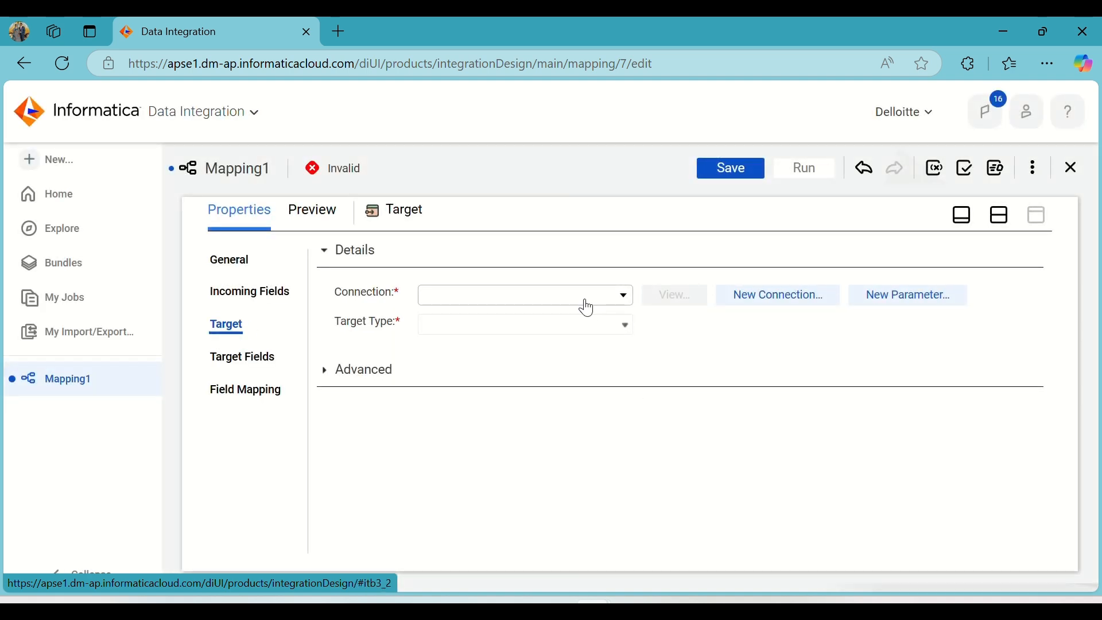
left_click(584, 300)
left_click(488, 462)
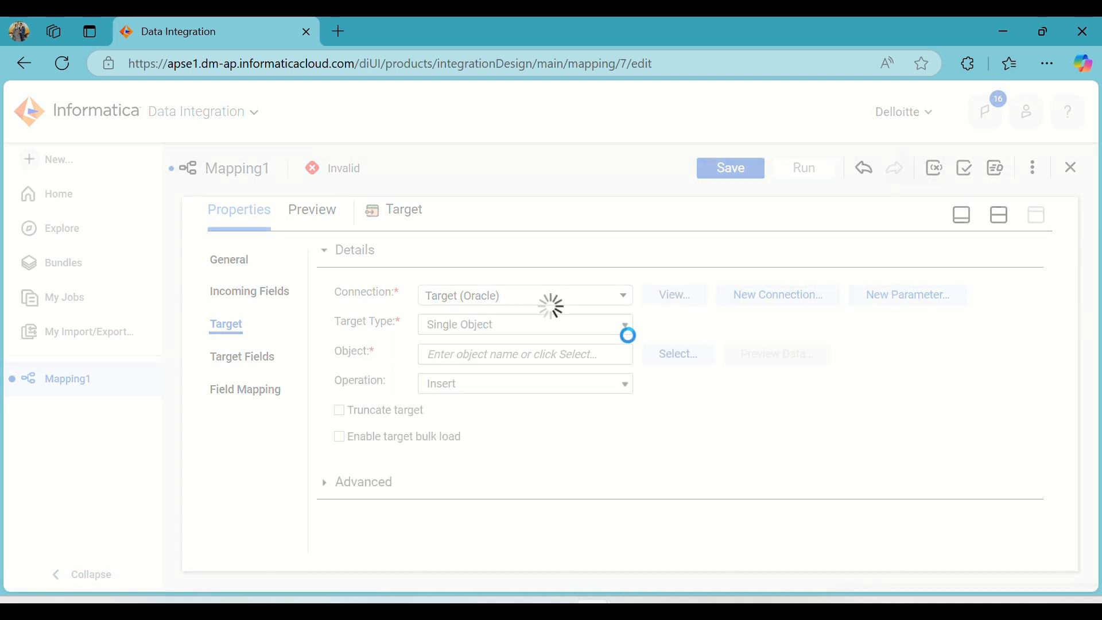
Search the existing target objects for T_EMP_INFO and set that table as the Target transformation's object.
left_click(676, 348)
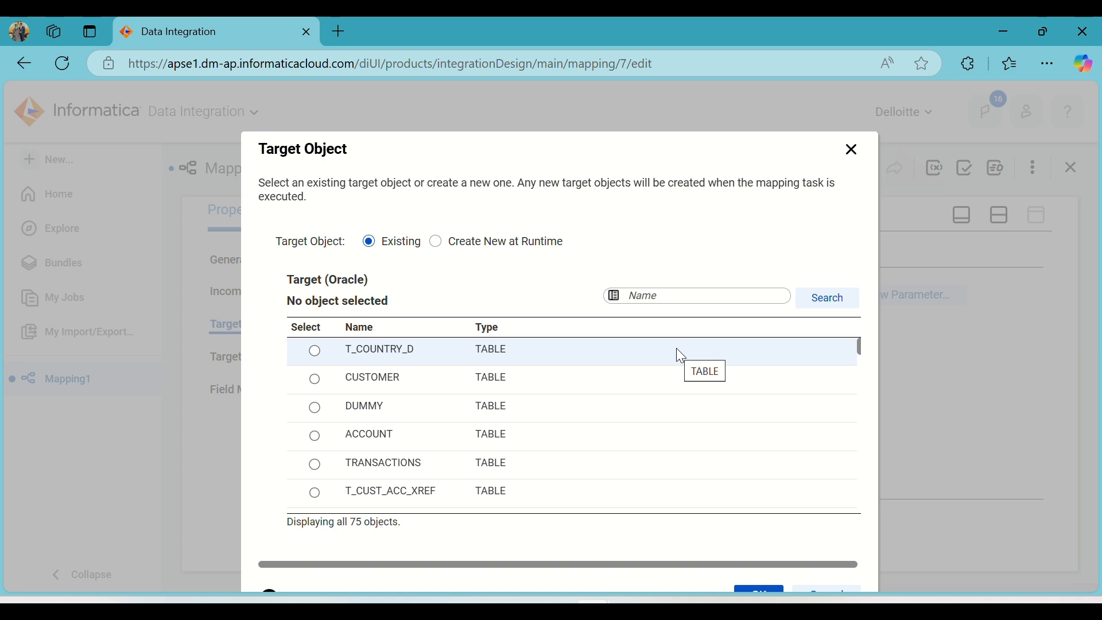
left_click(667, 291)
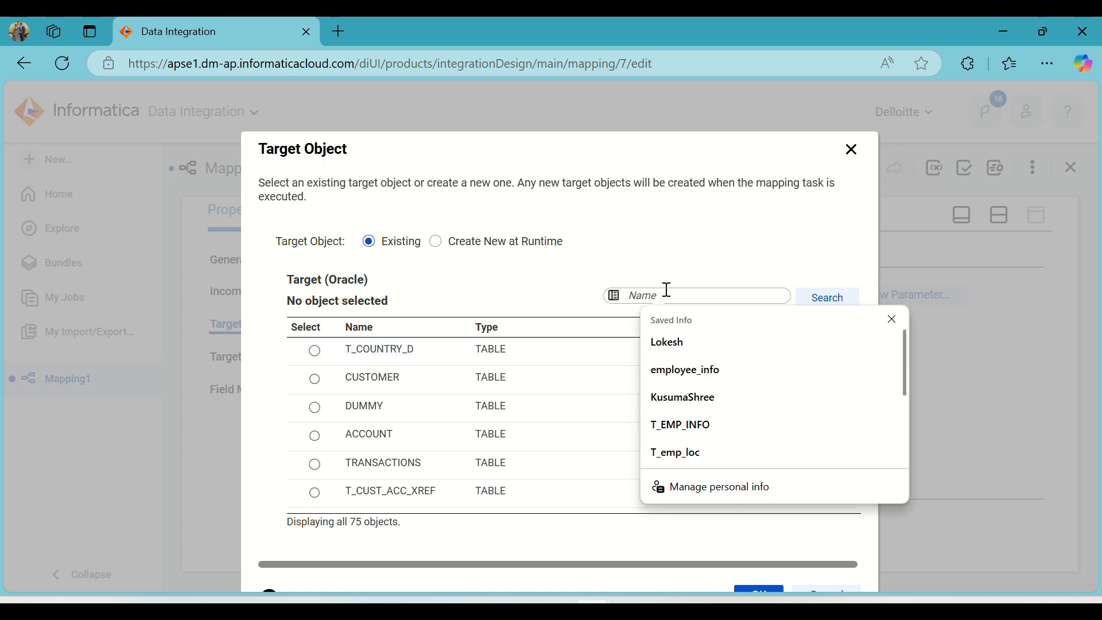
left_click(683, 425)
left_click(833, 298)
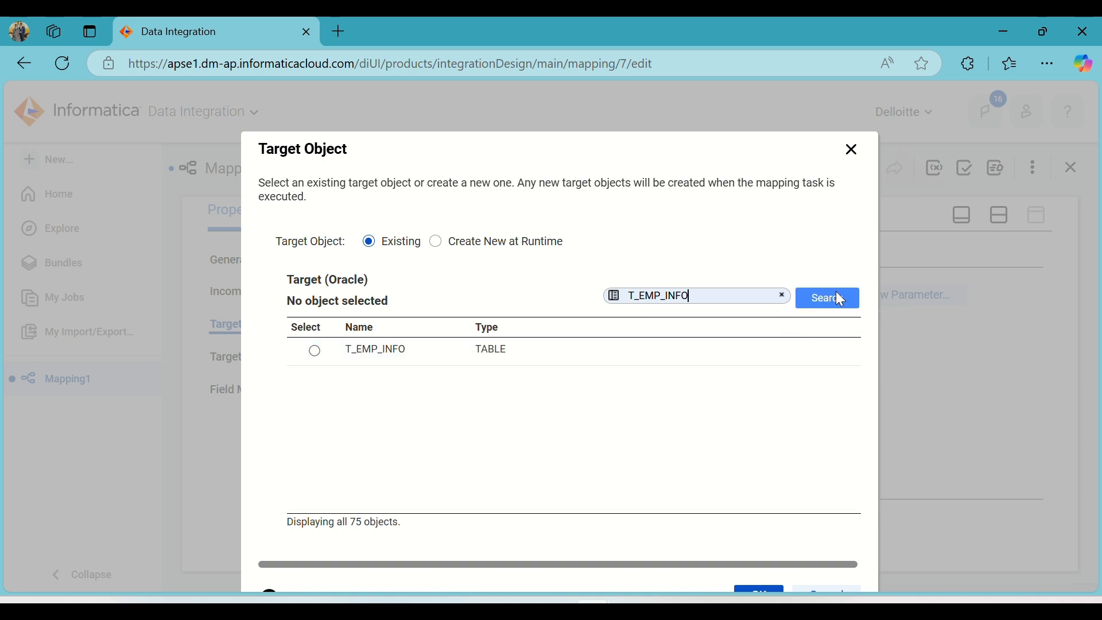
left_click(519, 350)
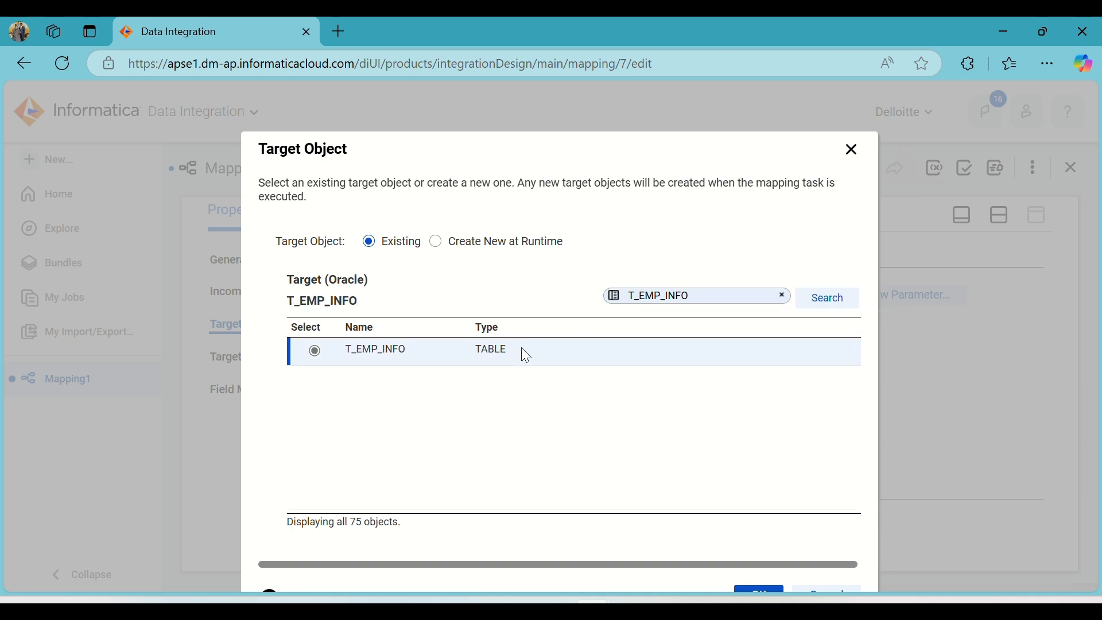
left_click(757, 595)
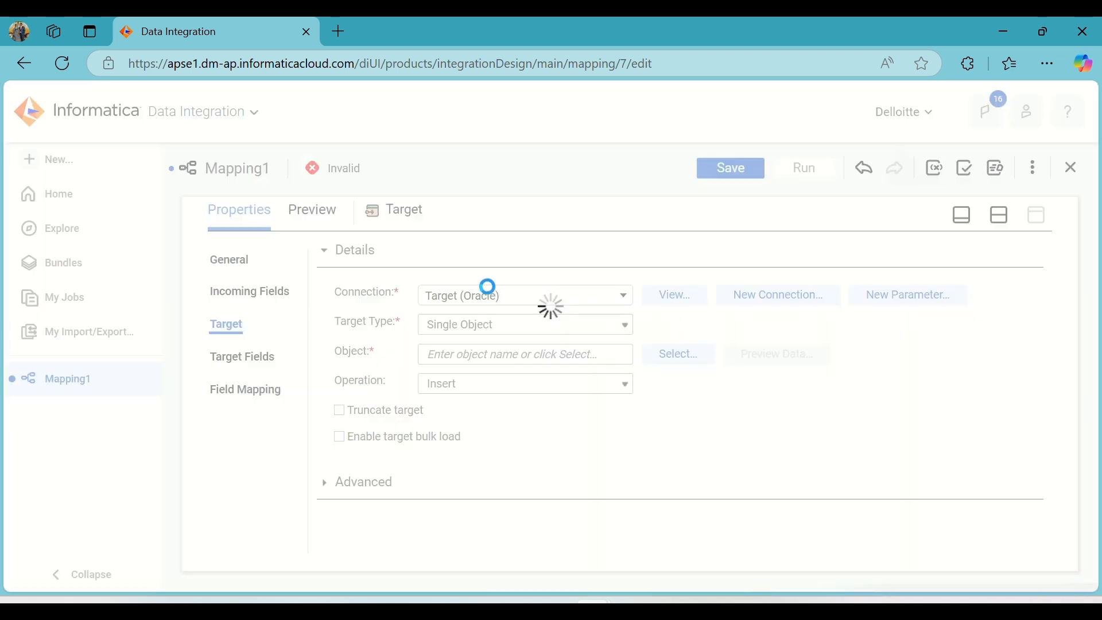
key("ctrl+minus")
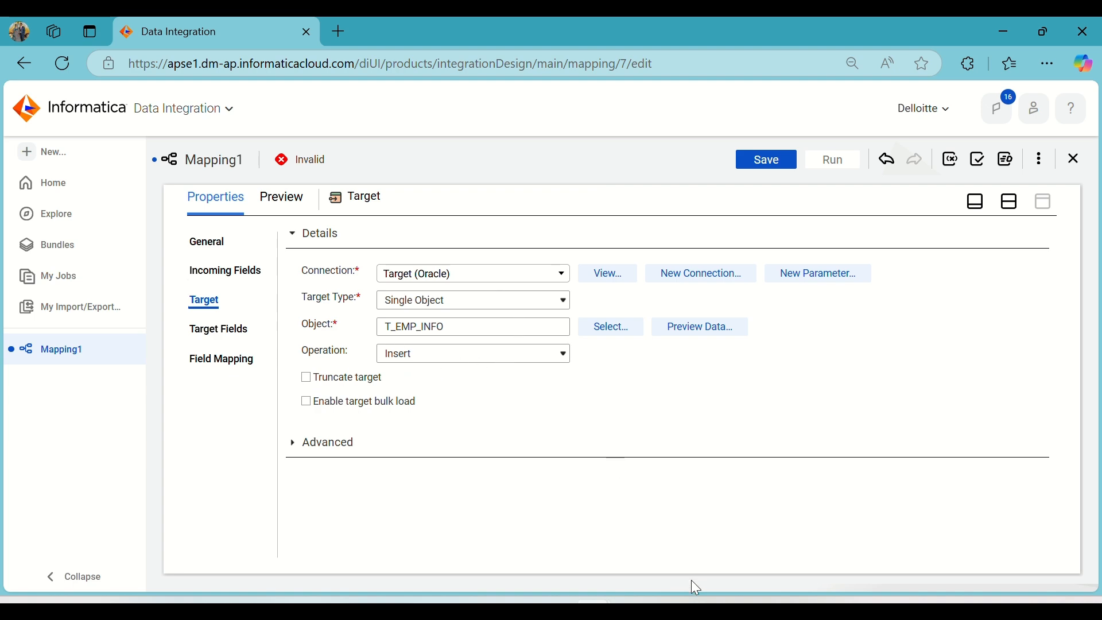
Switch to the IICS_Daily_Notes document in Word and review the write operation types, starting with Insert.
left_click(704, 608)
scroll(388, 345, "up", 3)
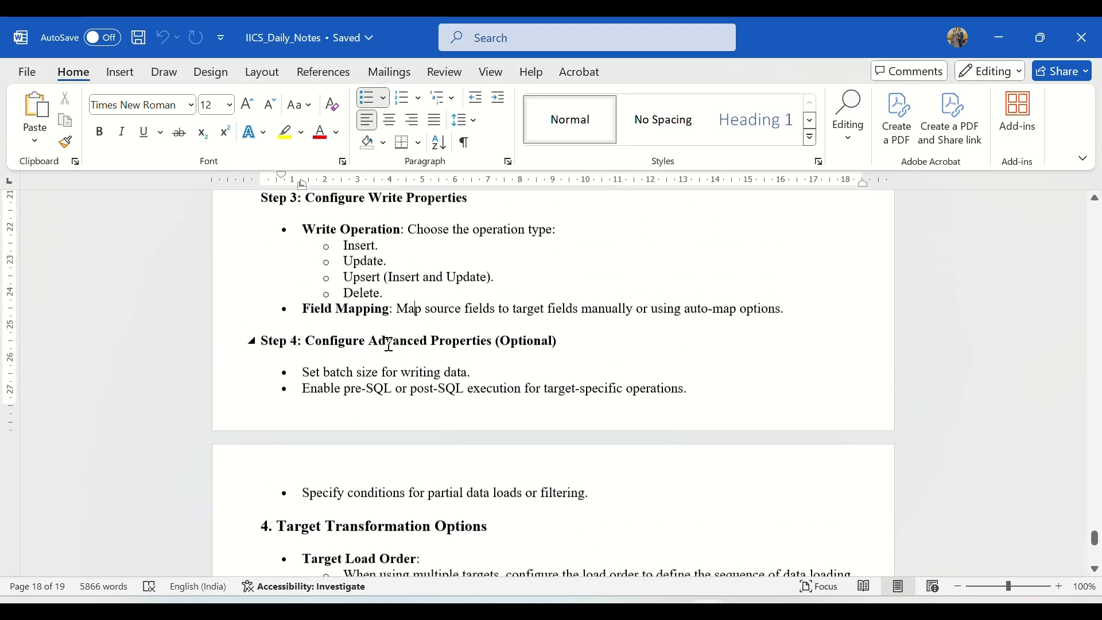
double_click(348, 295)
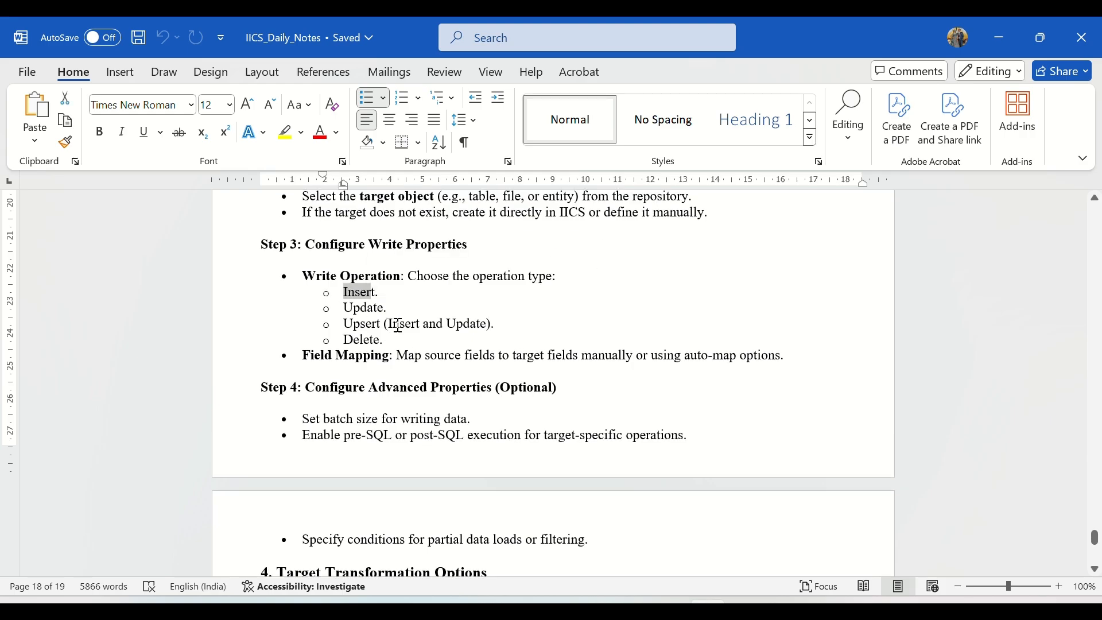
Back in Informatica Data Integration, examine the Target transformation's target fields, field mapping and automap options.
key("alt+Tab")
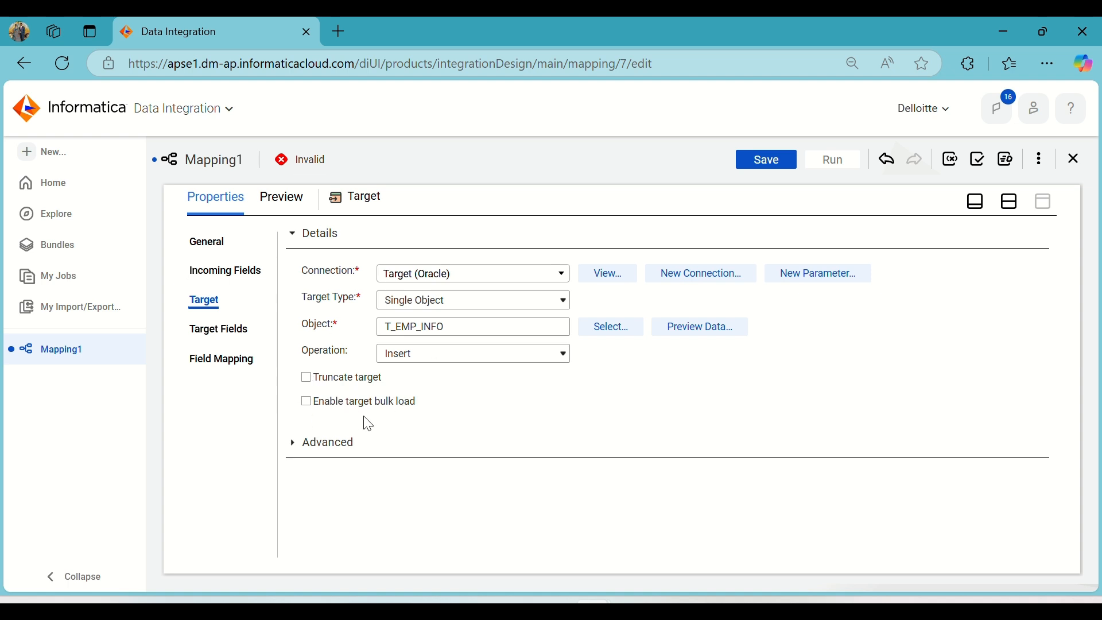
left_click(218, 330)
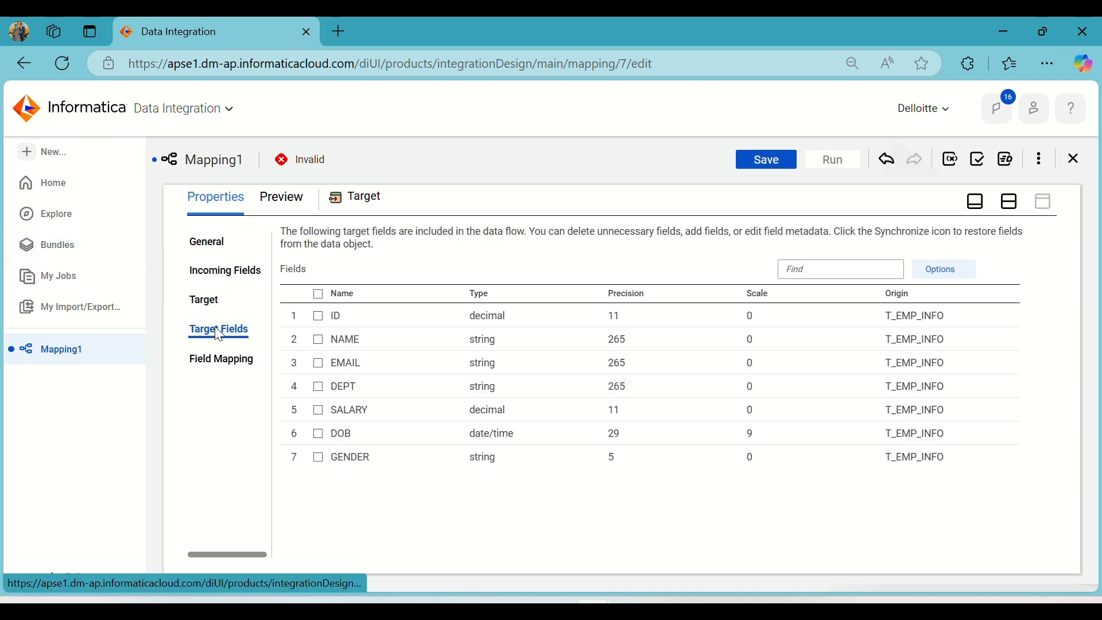
left_click(233, 360)
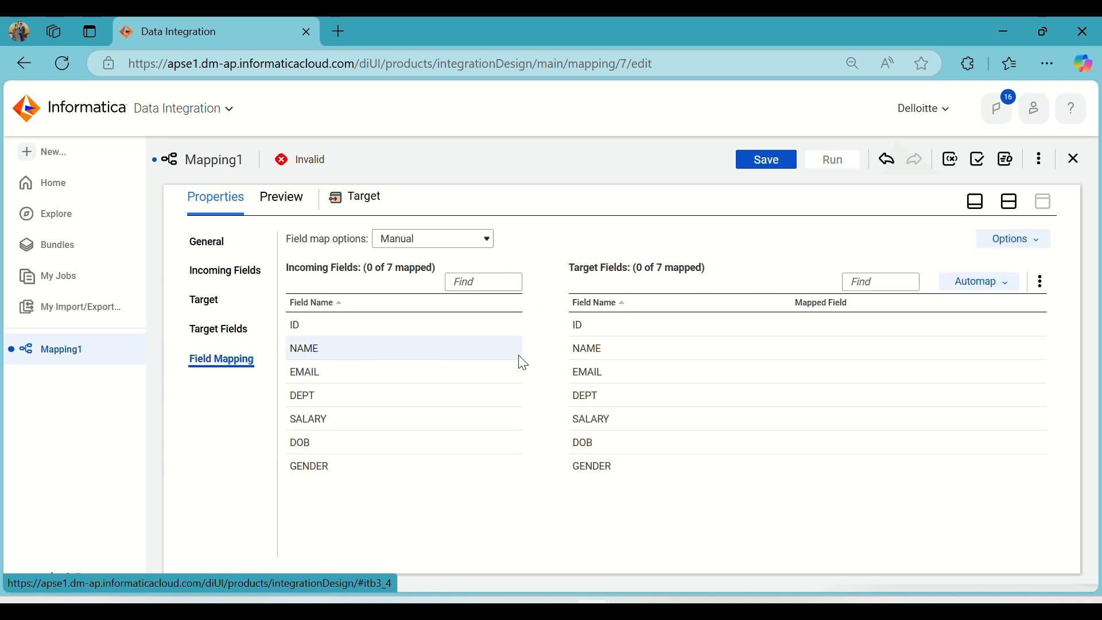
left_click(961, 282)
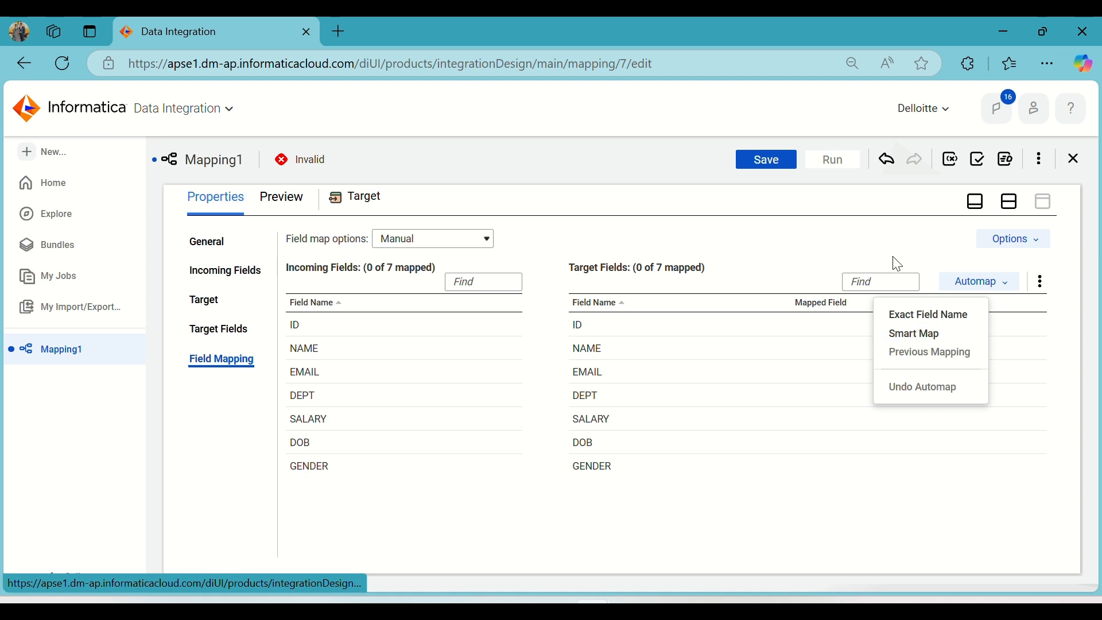
Insert a Lookup transformation between Source and Target in the mapping and move Target farther from it.
left_click(1011, 201)
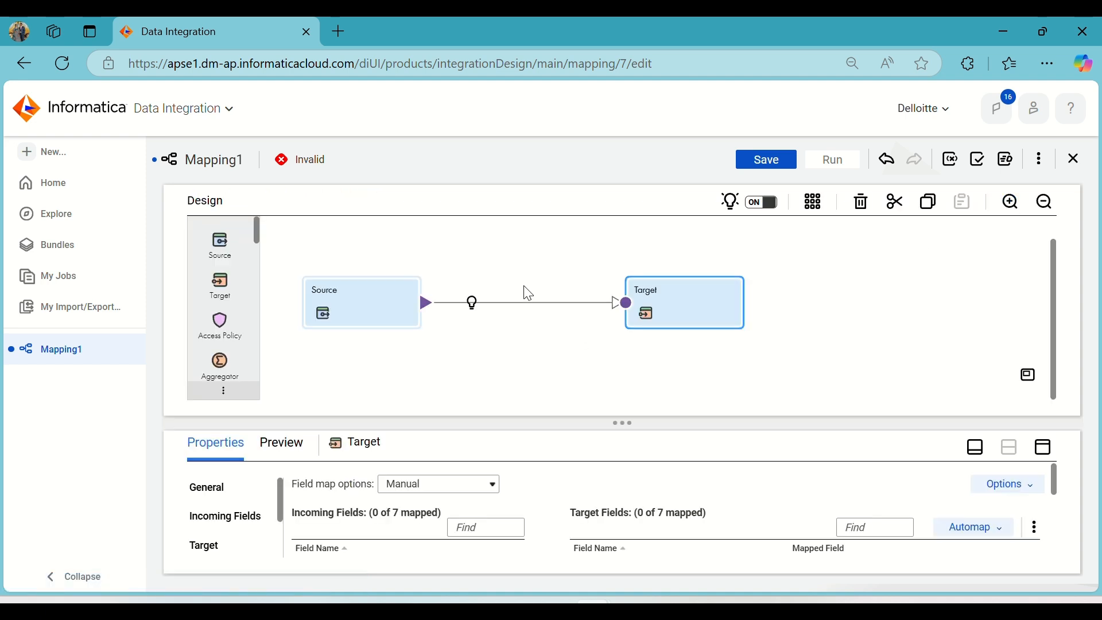
left_click(472, 303)
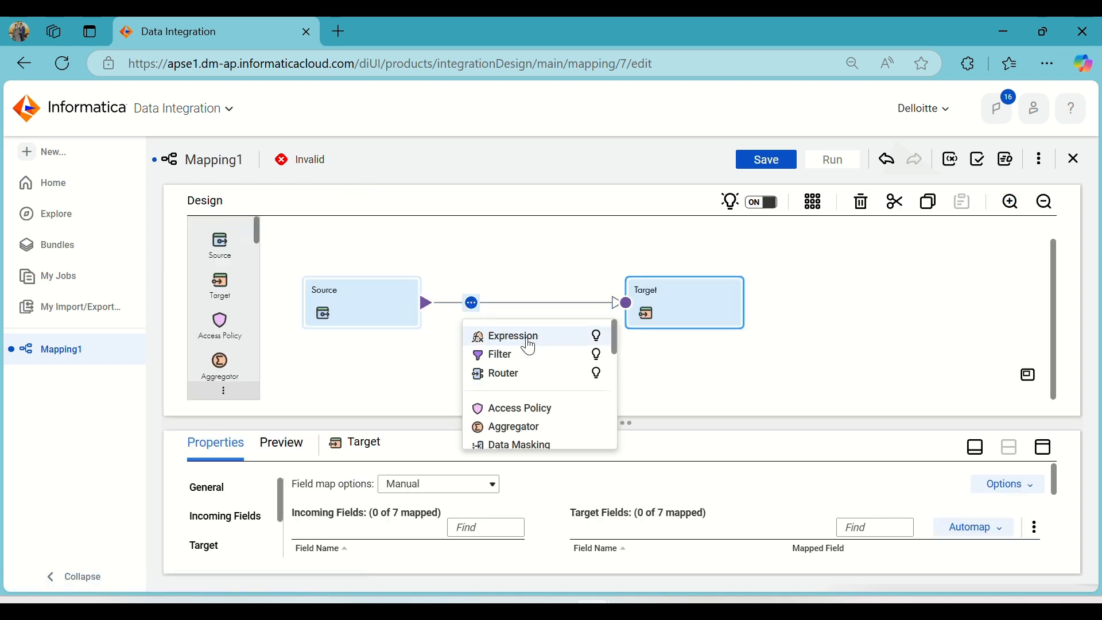
scroll(577, 392, "down", 2)
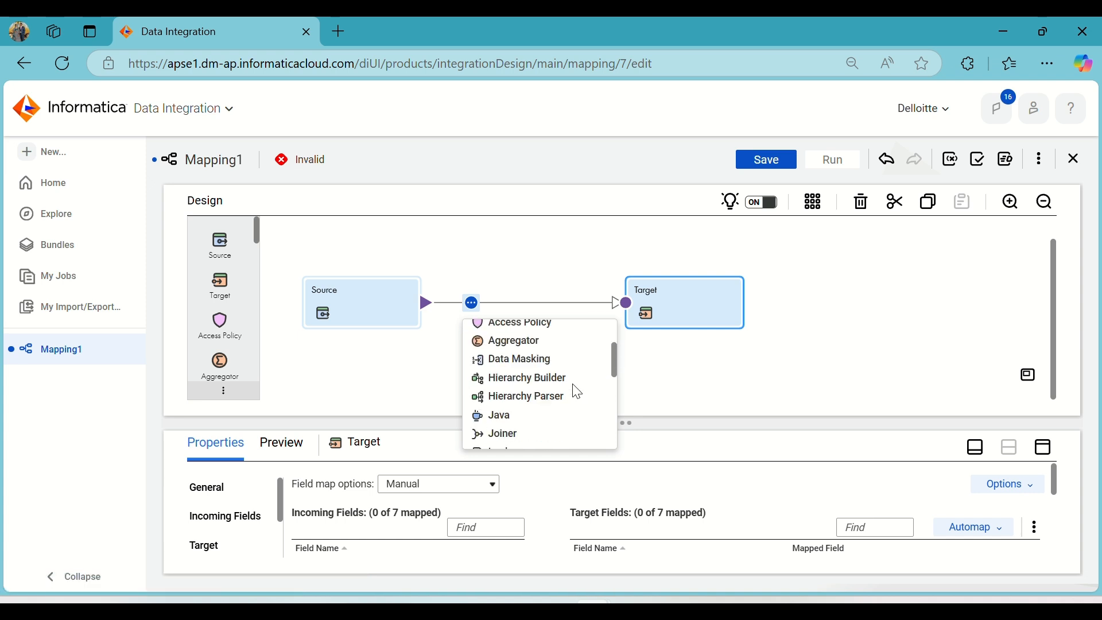
scroll(561, 379, "down", 2)
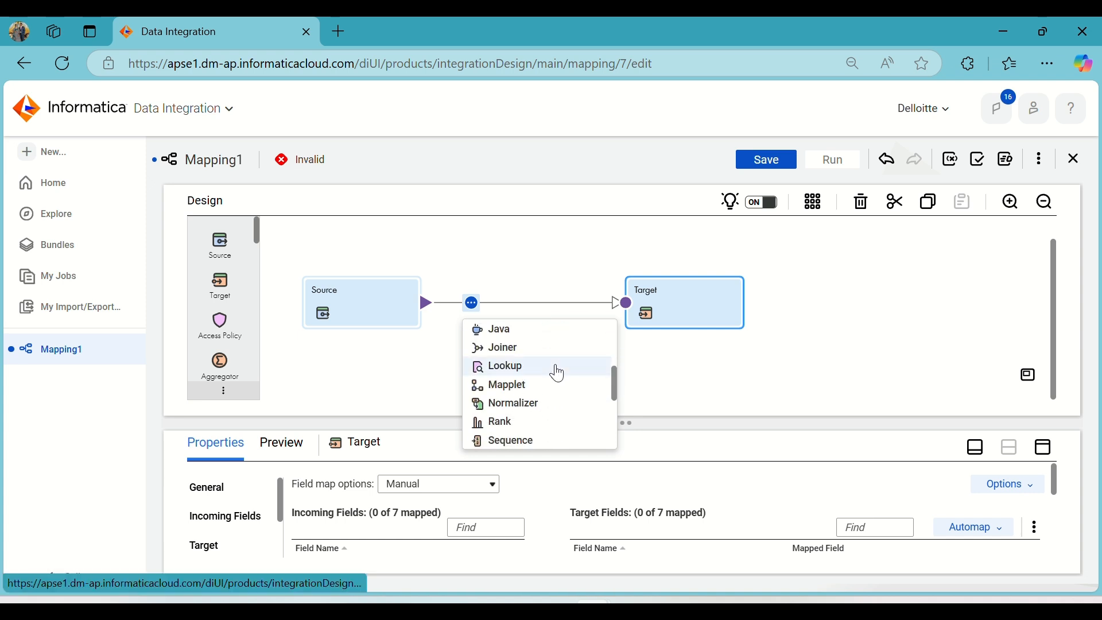
left_click(559, 373)
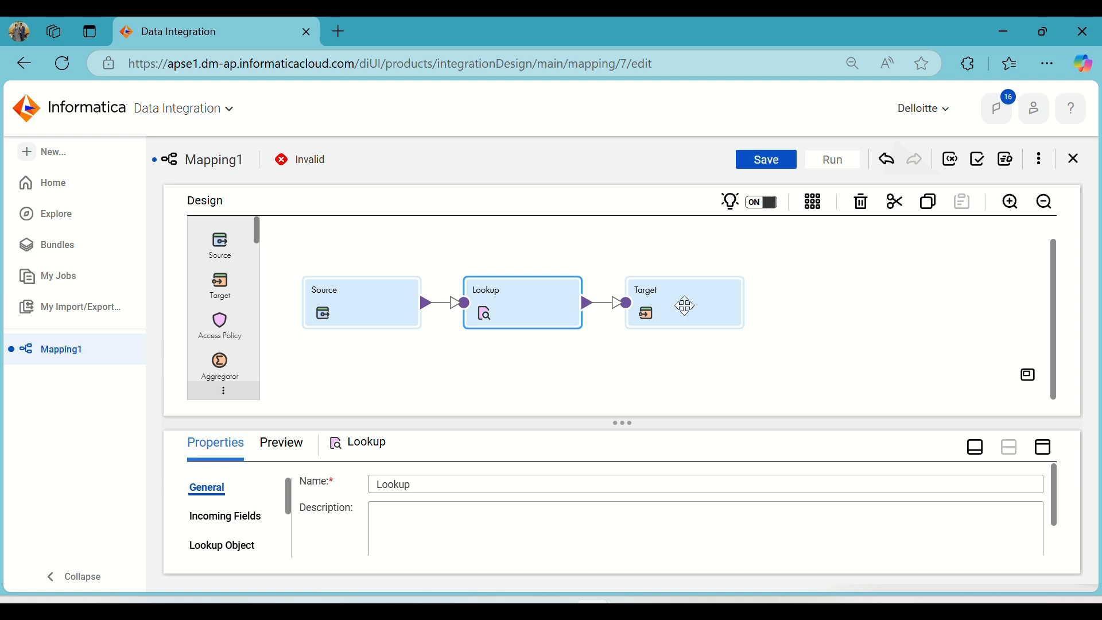
left_click_drag(685, 306, 799, 303)
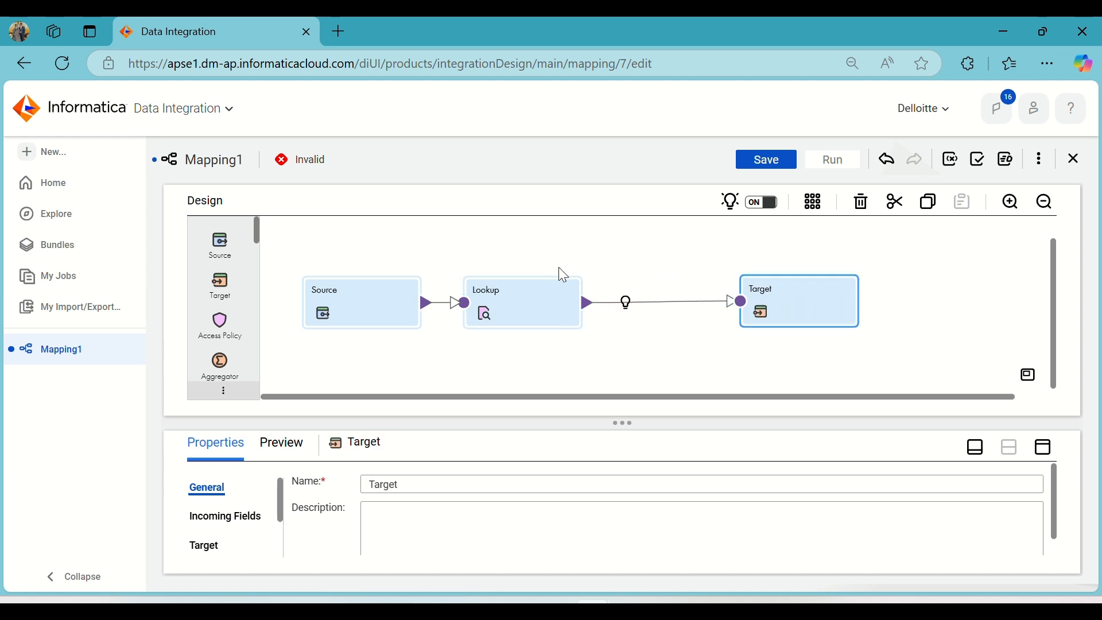
Select the Lookup transformation and set its lookup object connection to Target (Oracle).
left_click(517, 299)
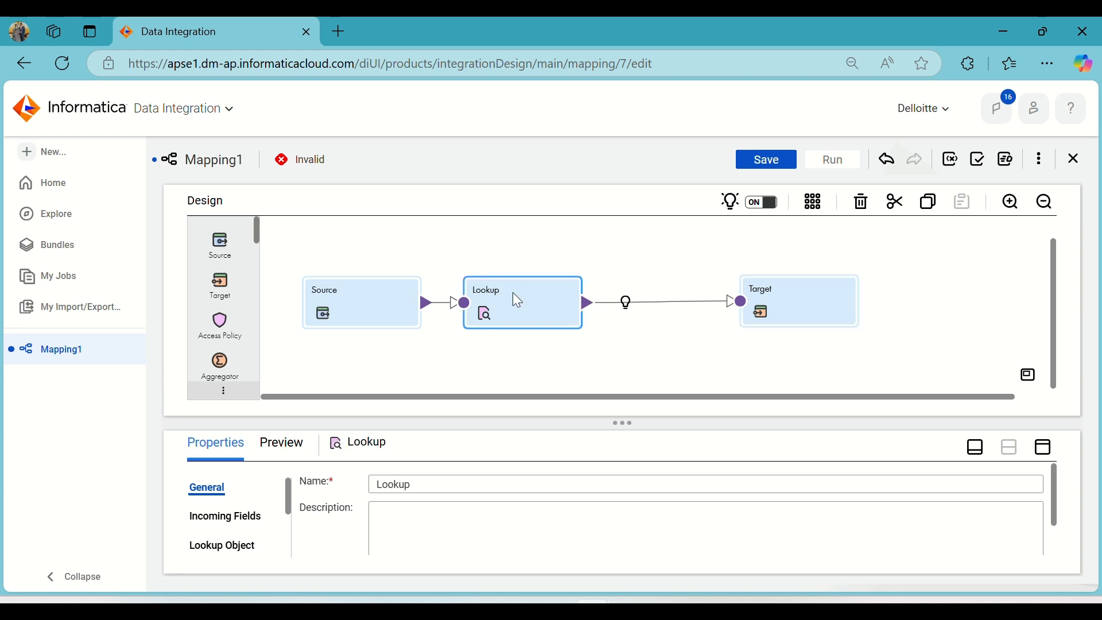
left_click(1046, 451)
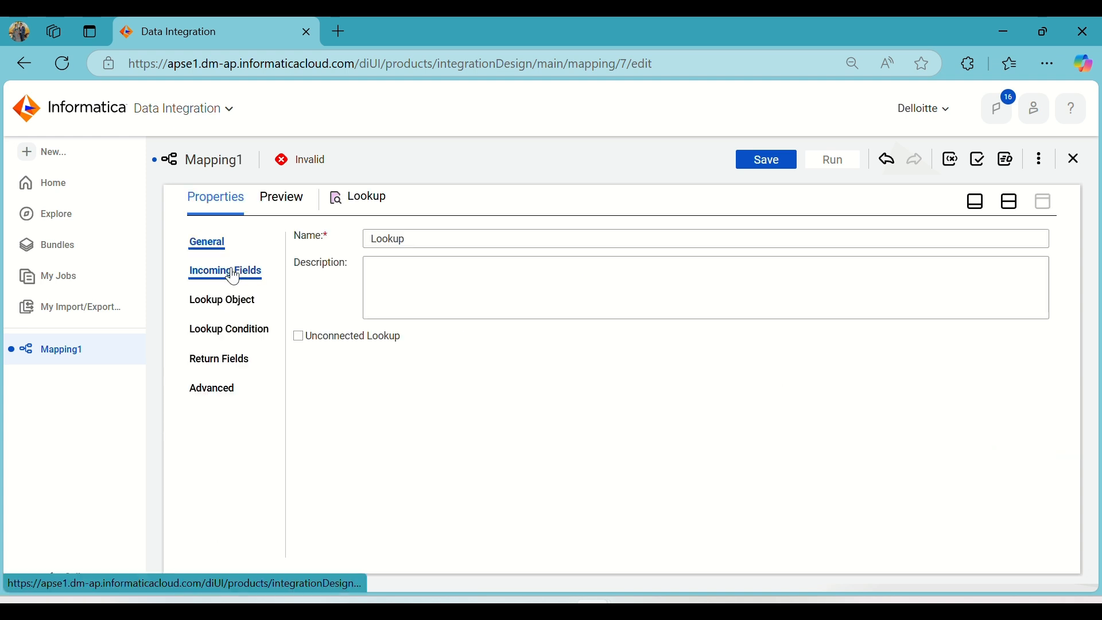
left_click(225, 299)
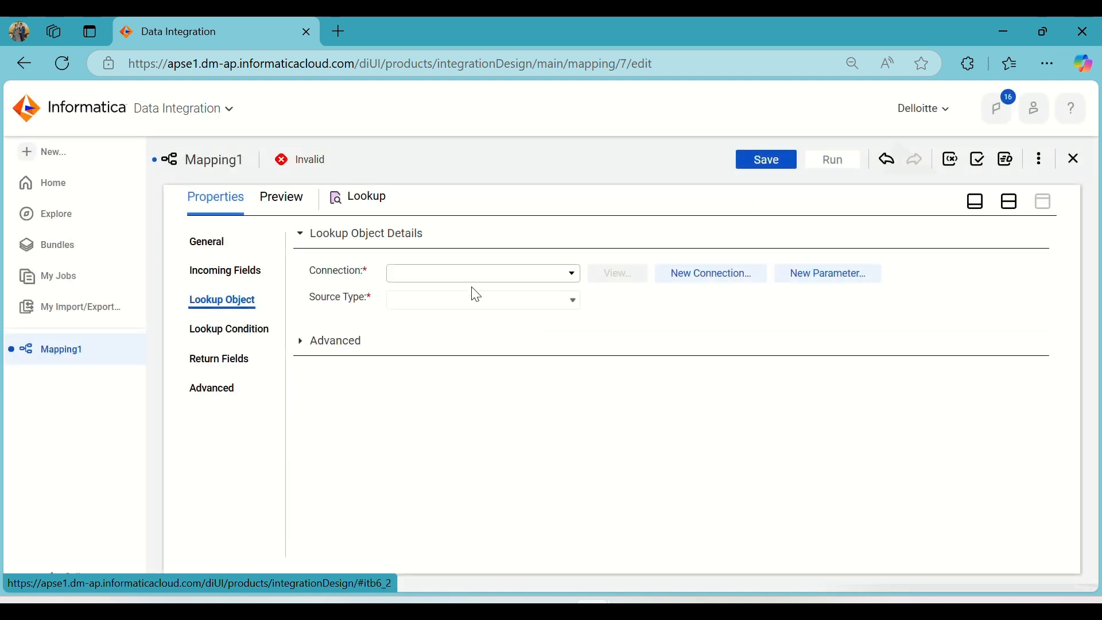
left_click(483, 287)
left_click(430, 420)
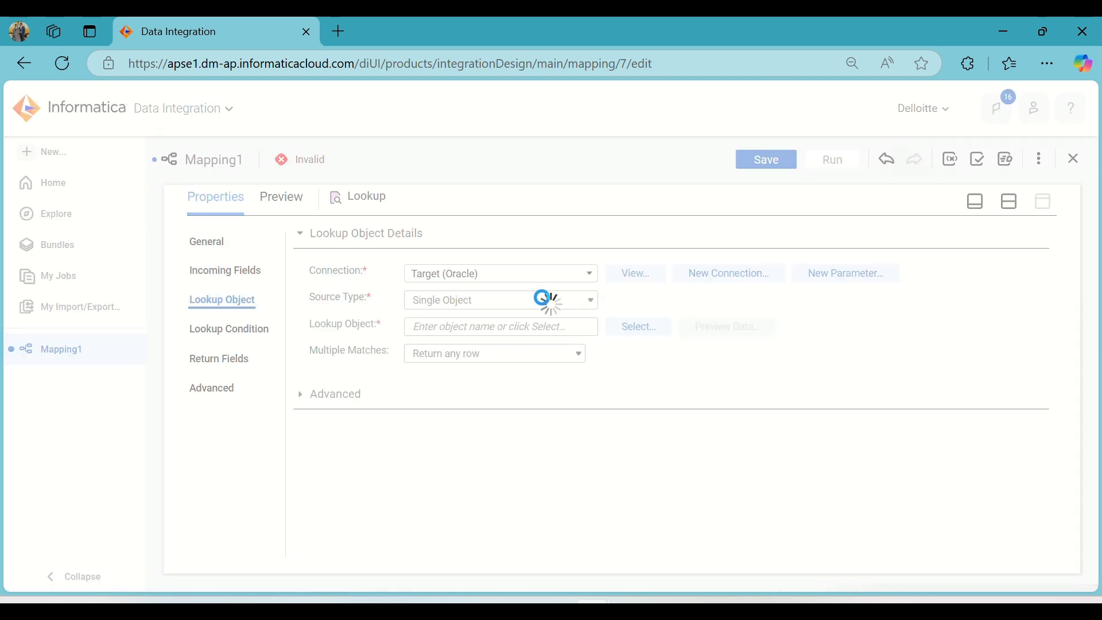
Search the source objects for T_EMP_INFO and set that table as the lookup object.
left_click(625, 329)
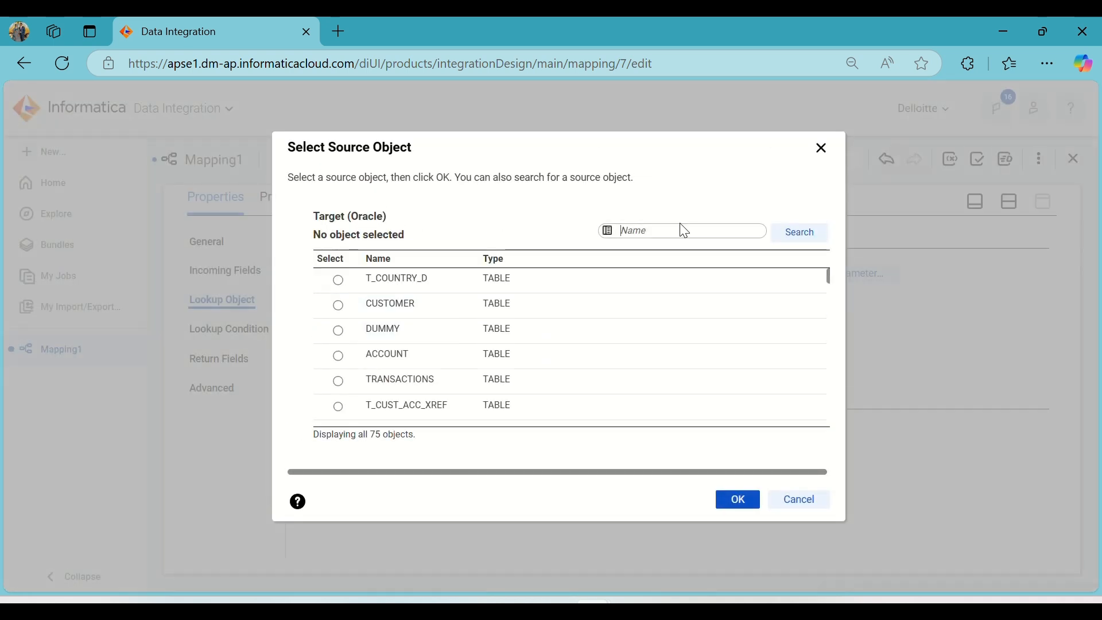
left_click(677, 229)
left_click(678, 301)
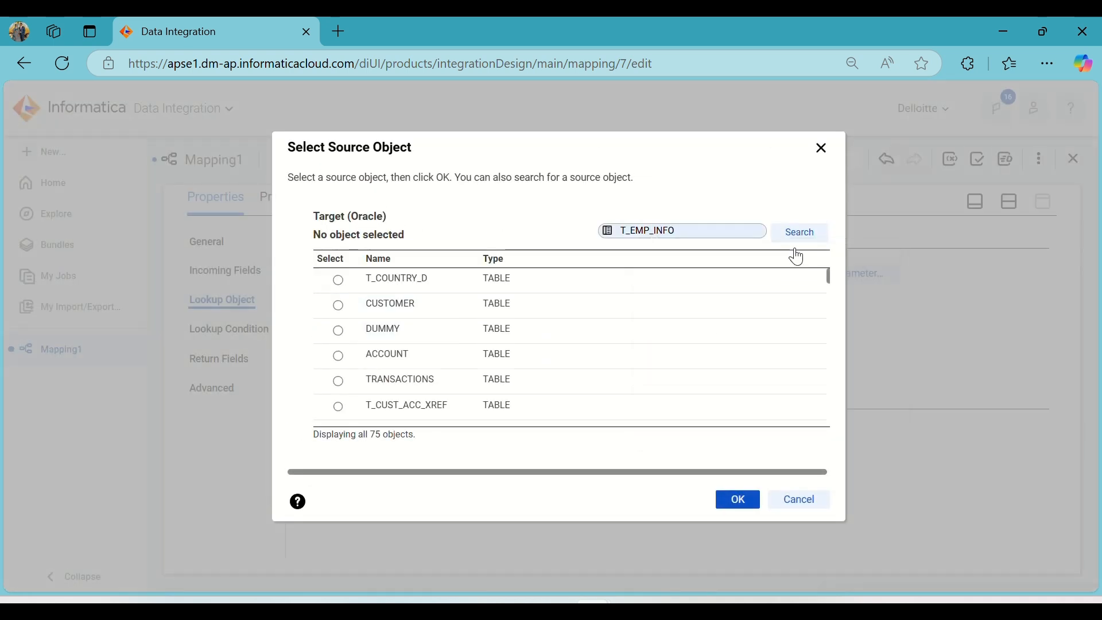
left_click(805, 241)
left_click(406, 278)
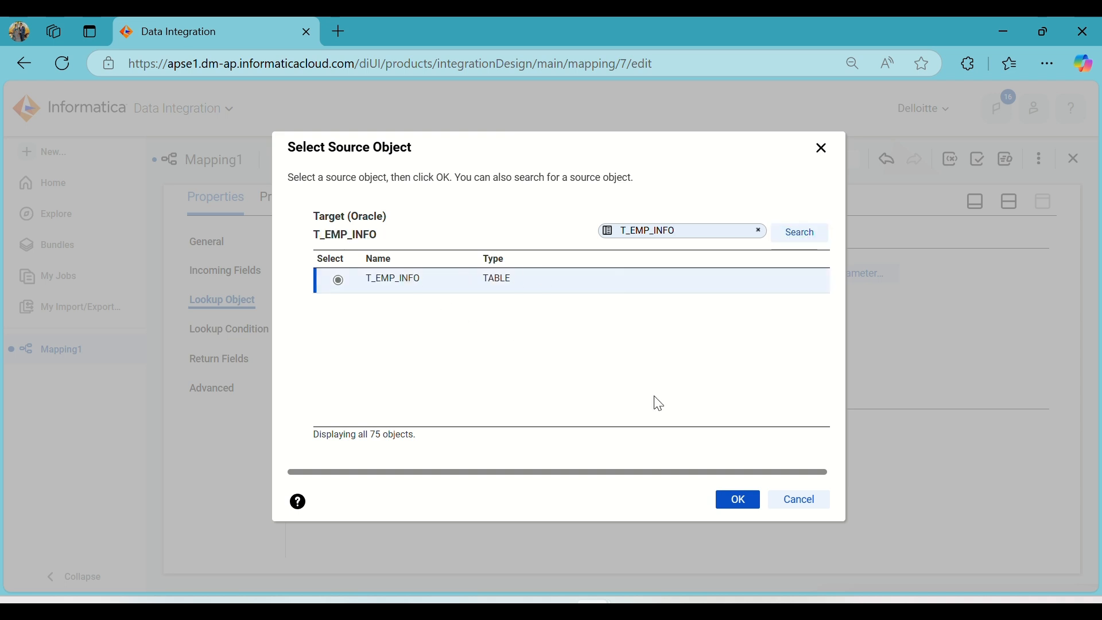
left_click(752, 504)
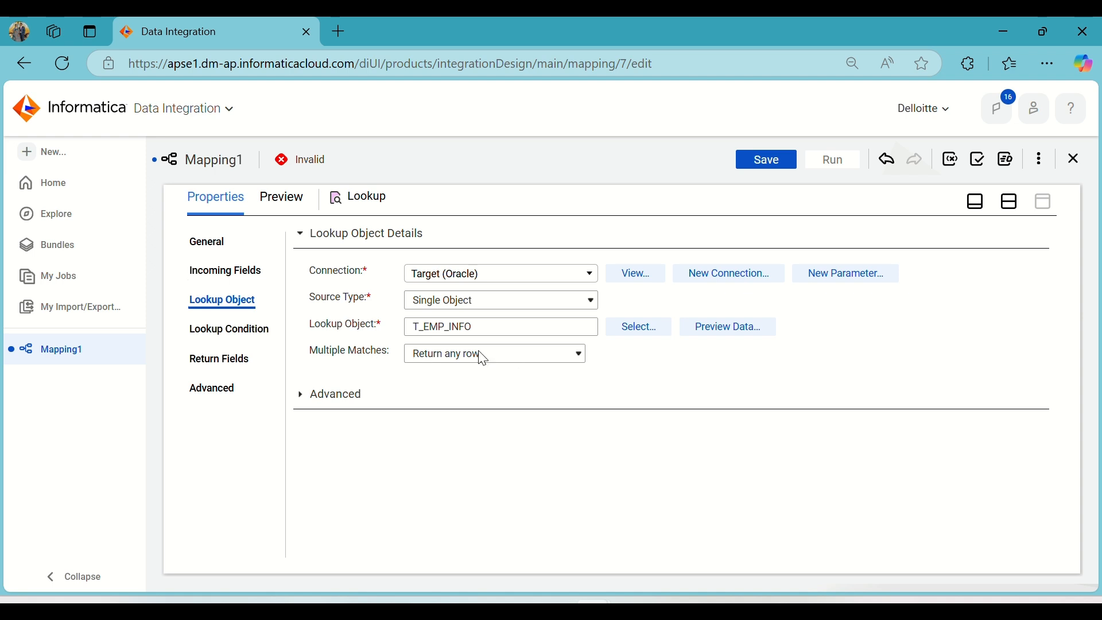
Look over the advanced settings of the lookup object and open the Lookup transformation's lookup conditions.
left_click(299, 400)
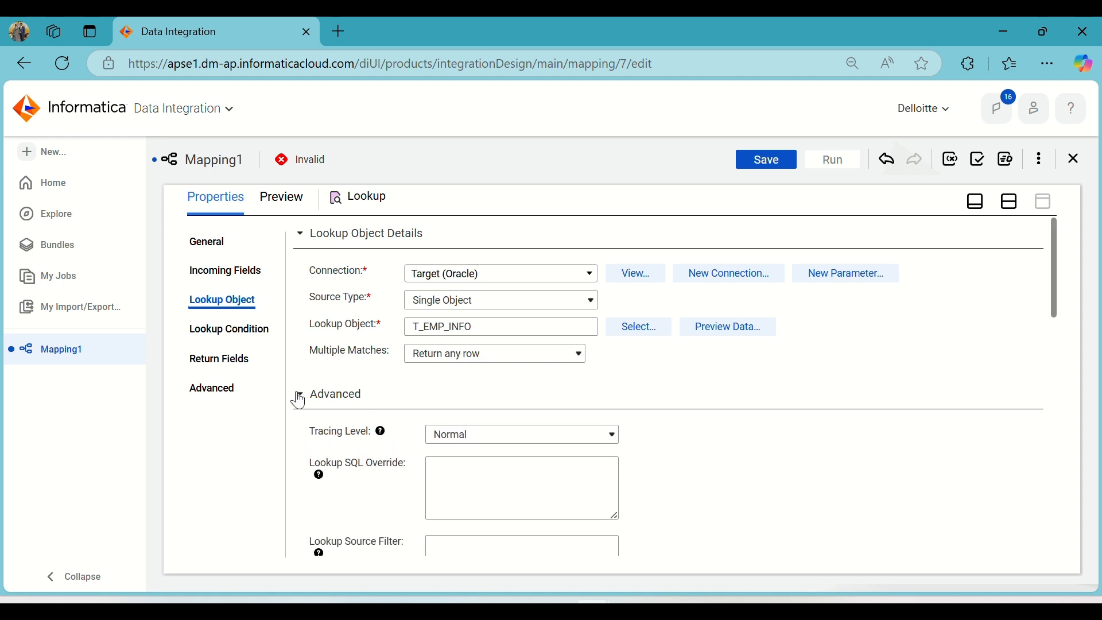
left_click(297, 396)
left_click(264, 333)
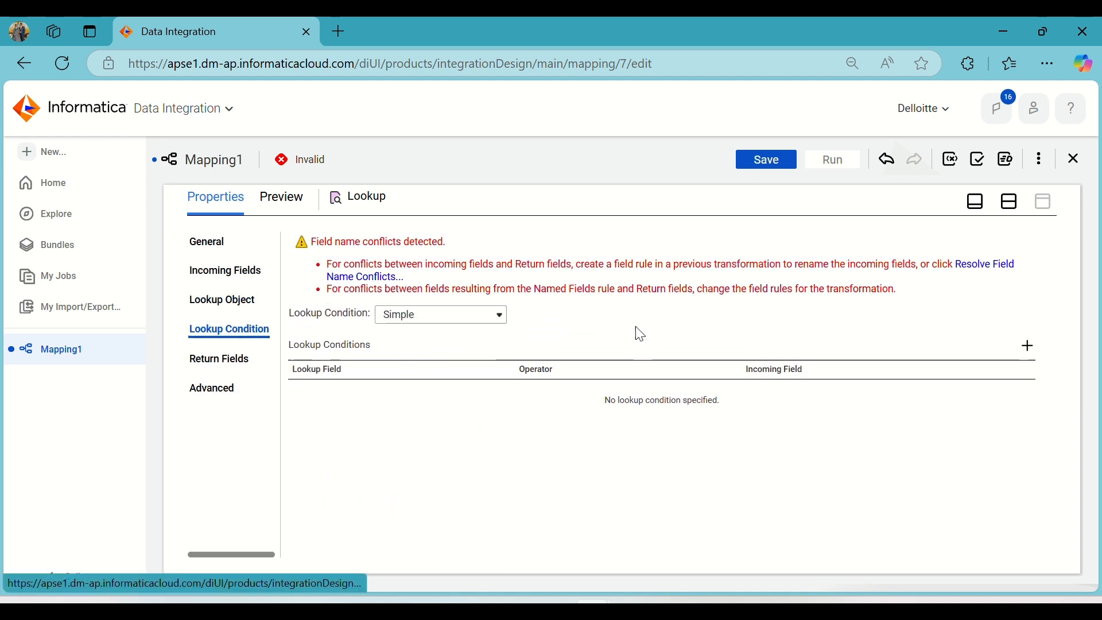
Resolve the Lookup's field name conflicts by bulk renaming the Source fields with the prefix s_.
left_click(378, 282)
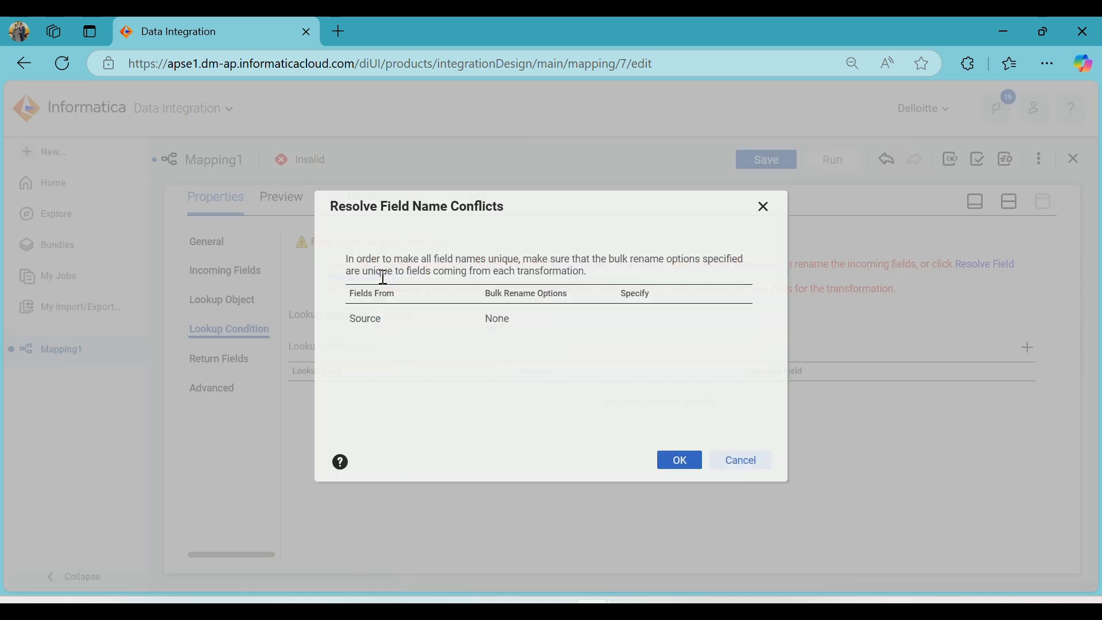
left_click(552, 319)
left_click(532, 354)
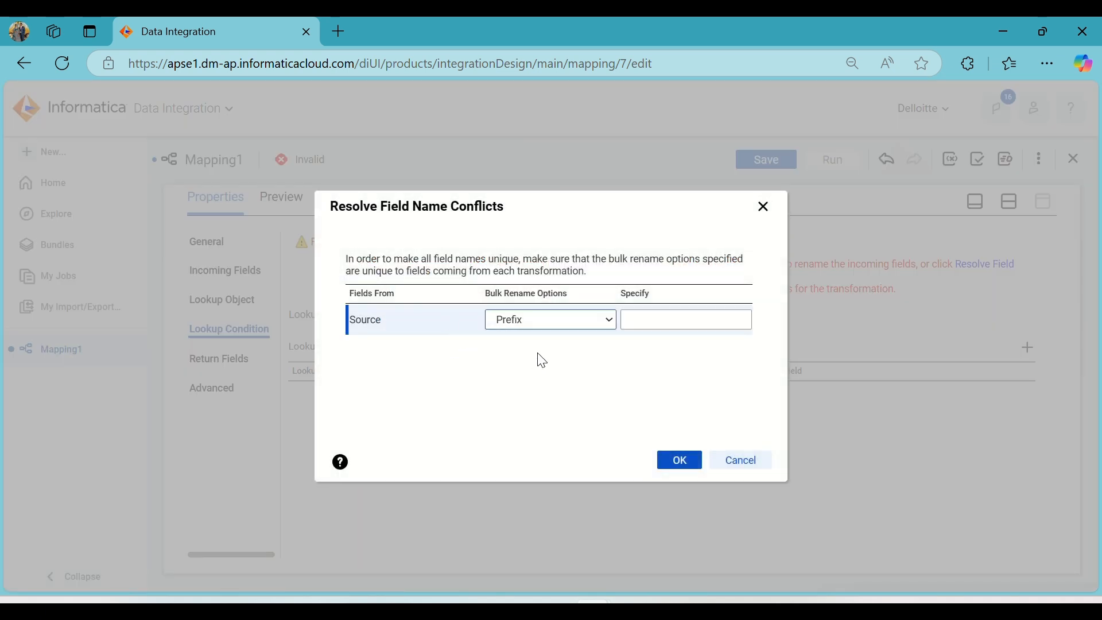
left_click(656, 320)
left_click(669, 367)
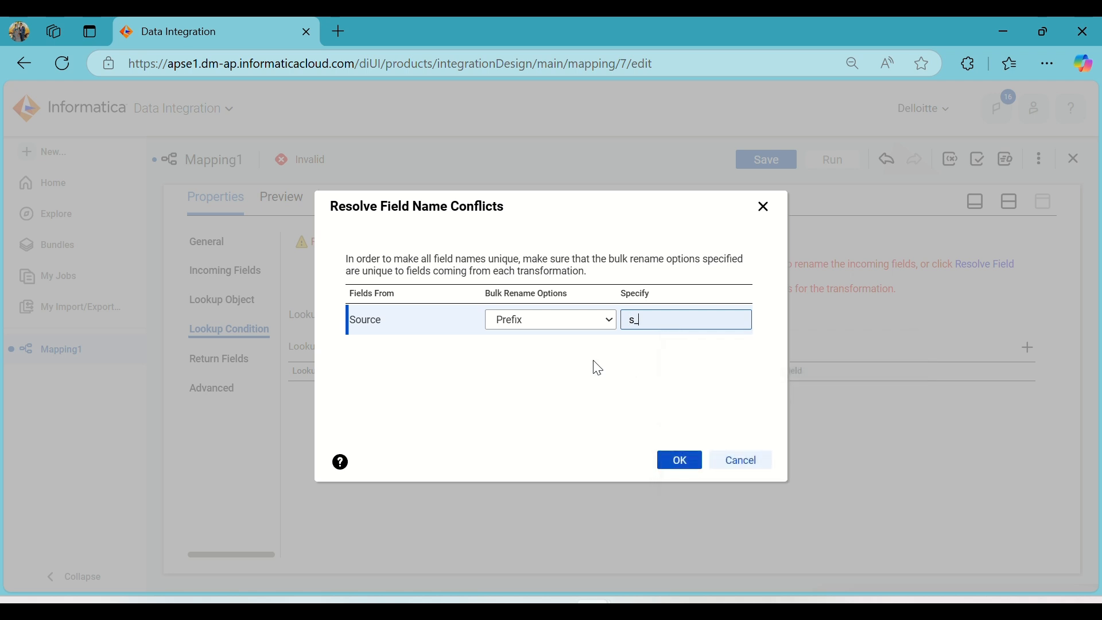
left_click(593, 364)
left_click(676, 461)
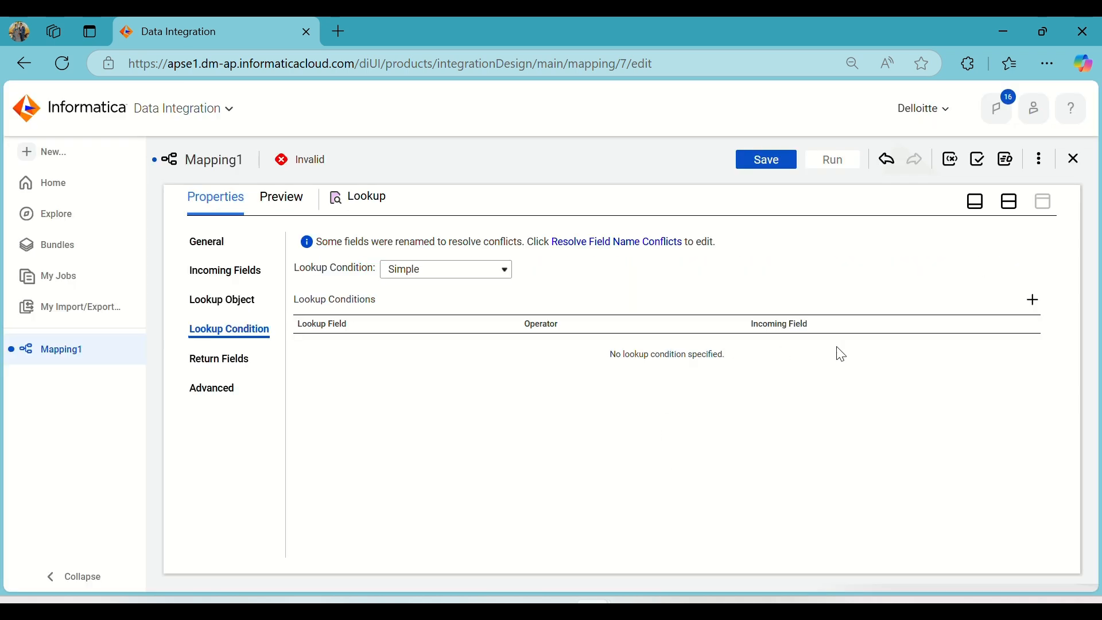
Add a lookup condition matching the lookup field ID with the incoming field s_ID using the = operator.
left_click(1033, 306)
left_click(483, 347)
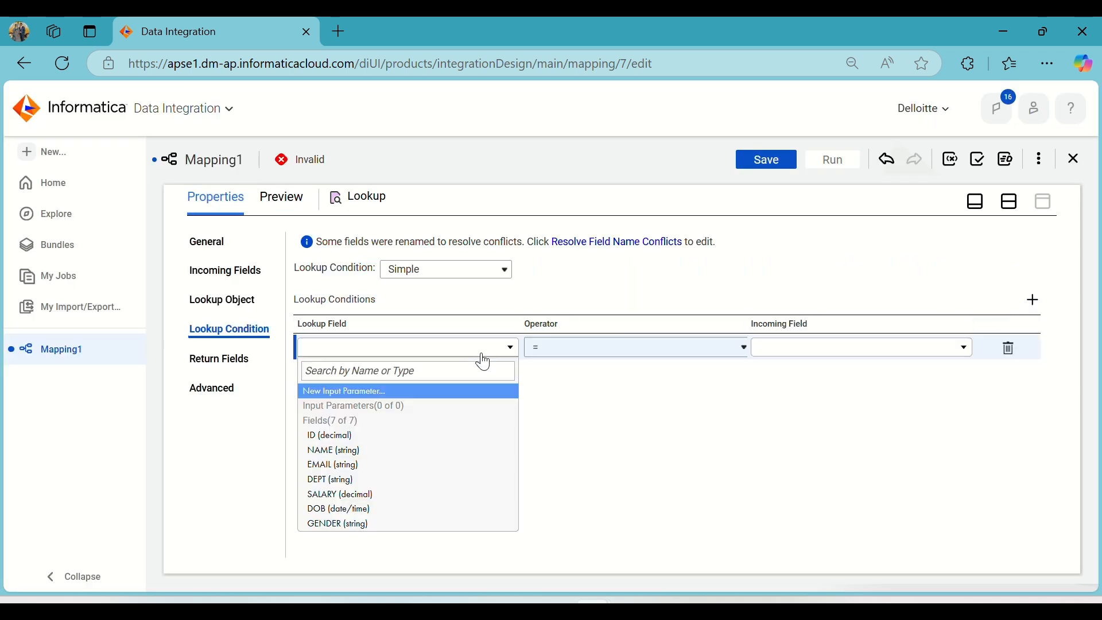
left_click(358, 438)
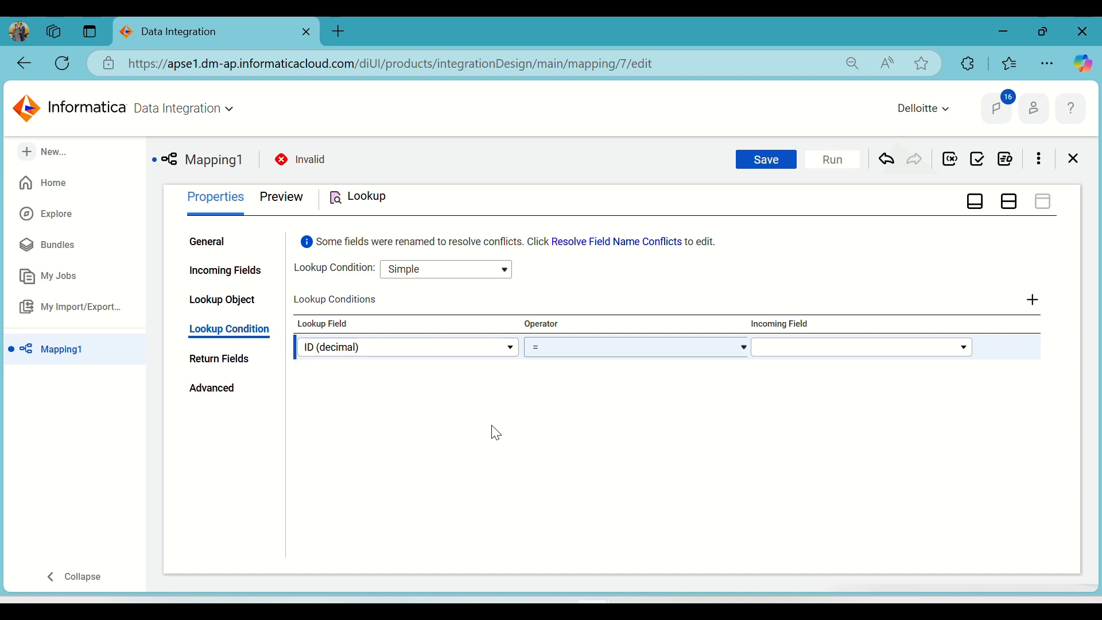
left_click(803, 349)
left_click(790, 439)
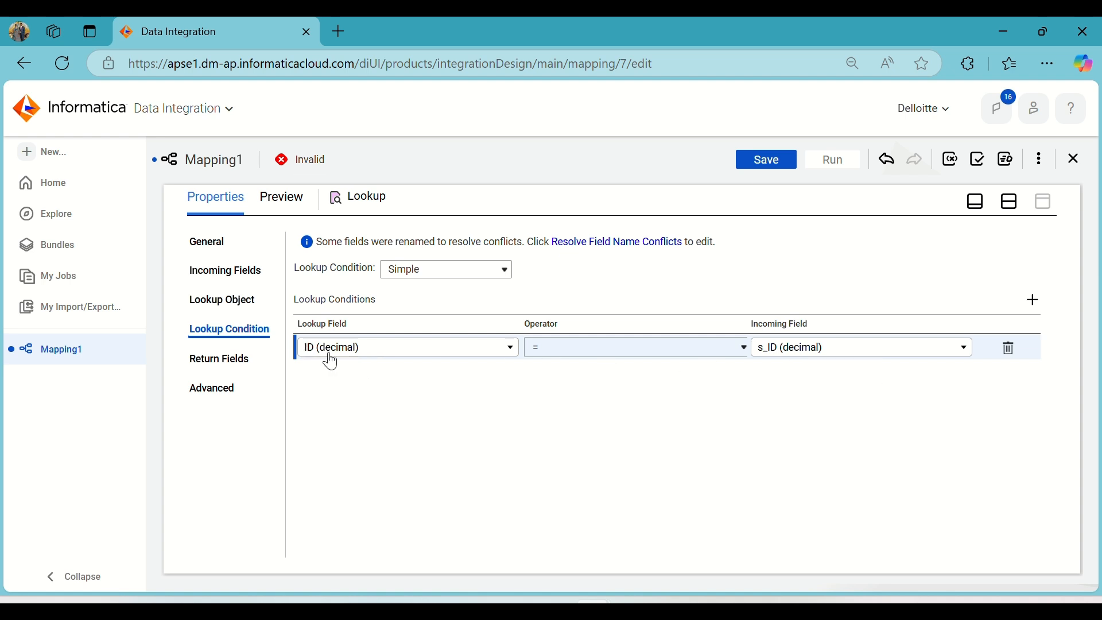
Review the Lookup's return fields, advanced properties and lookup object details, and bring the mapping canvas back into view.
left_click(210, 359)
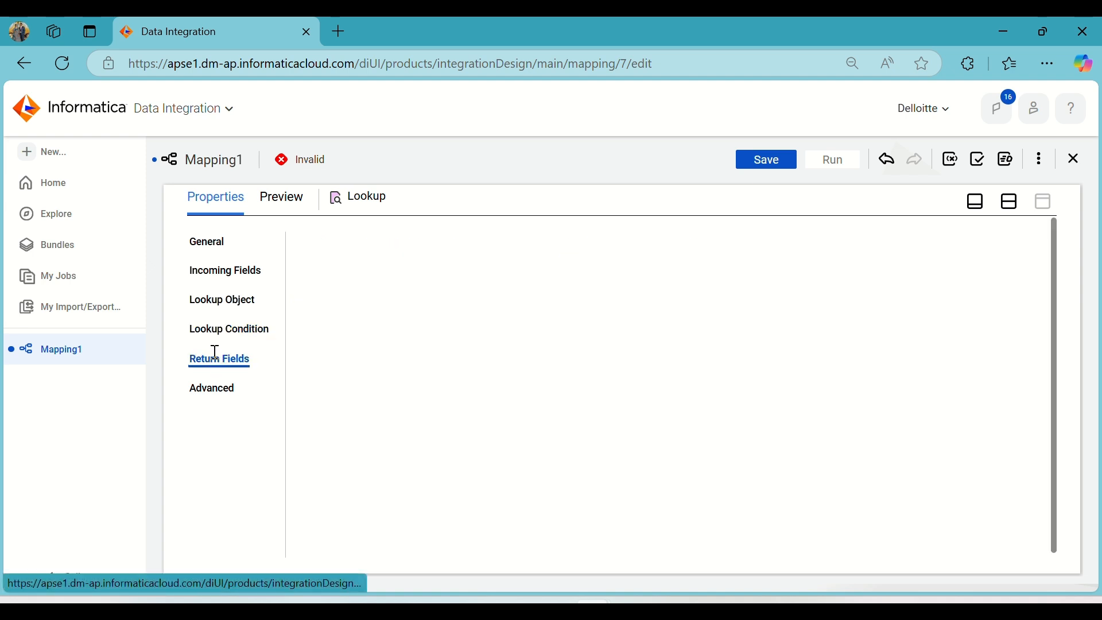
left_click(216, 390)
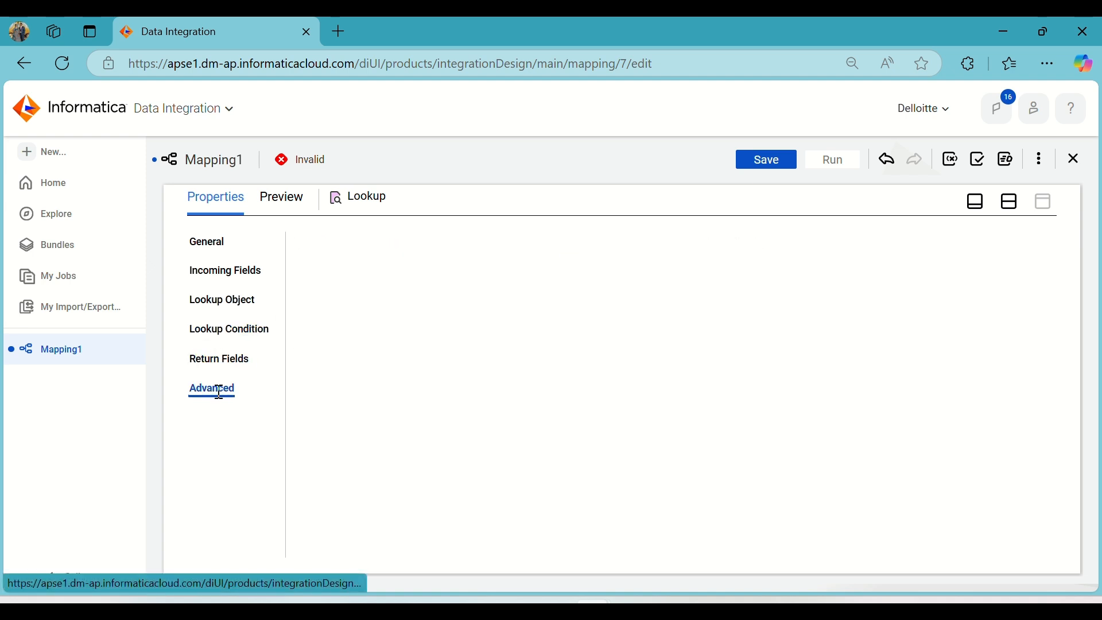
left_click(228, 299)
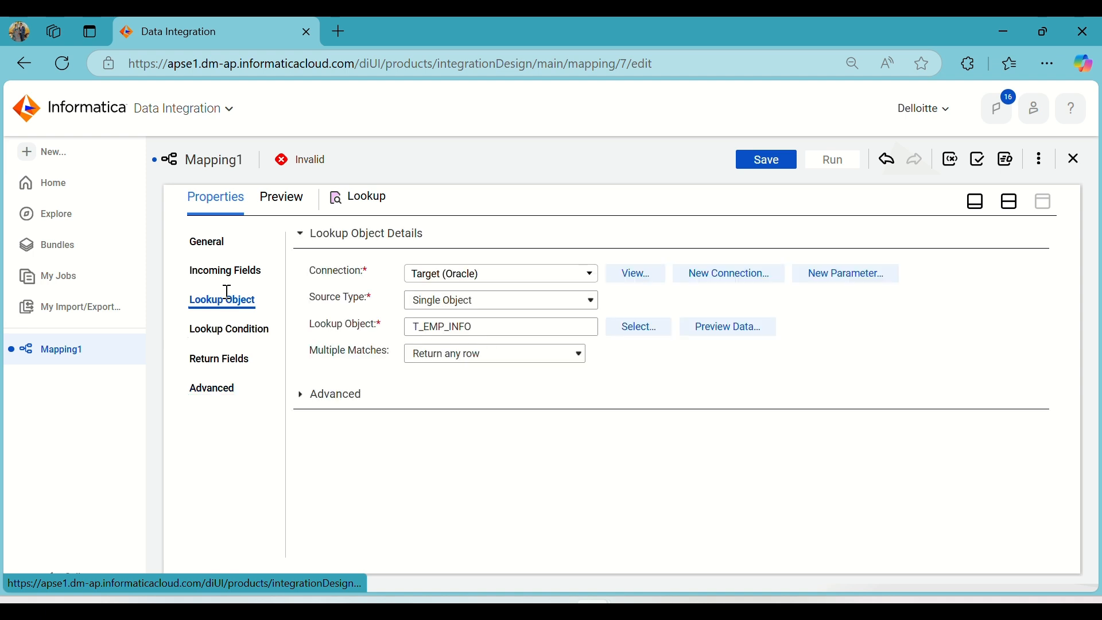
left_click(1012, 202)
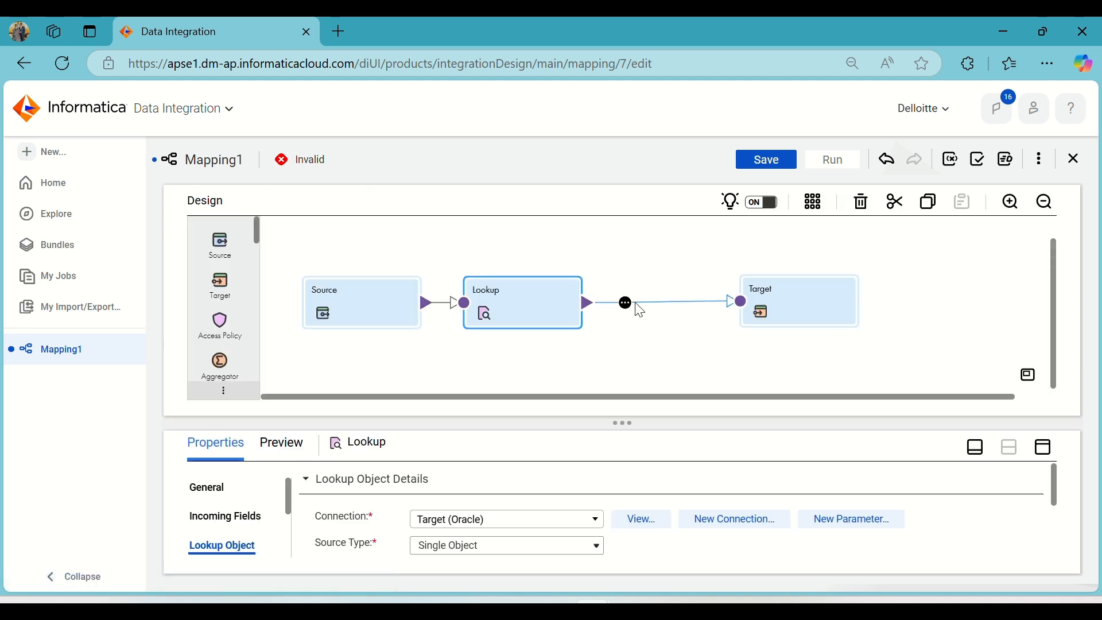
Reposition Source, Lookup and Target on the mapping canvas and arrange all transformations automatically in an even row.
left_click(798, 303)
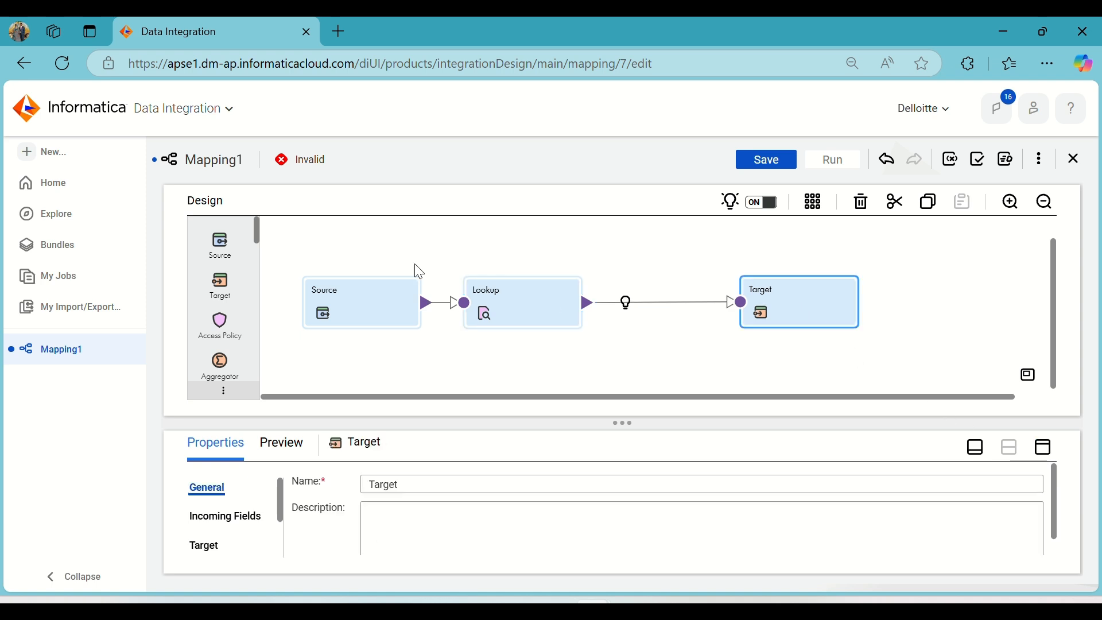
left_click_drag(529, 313, 554, 309)
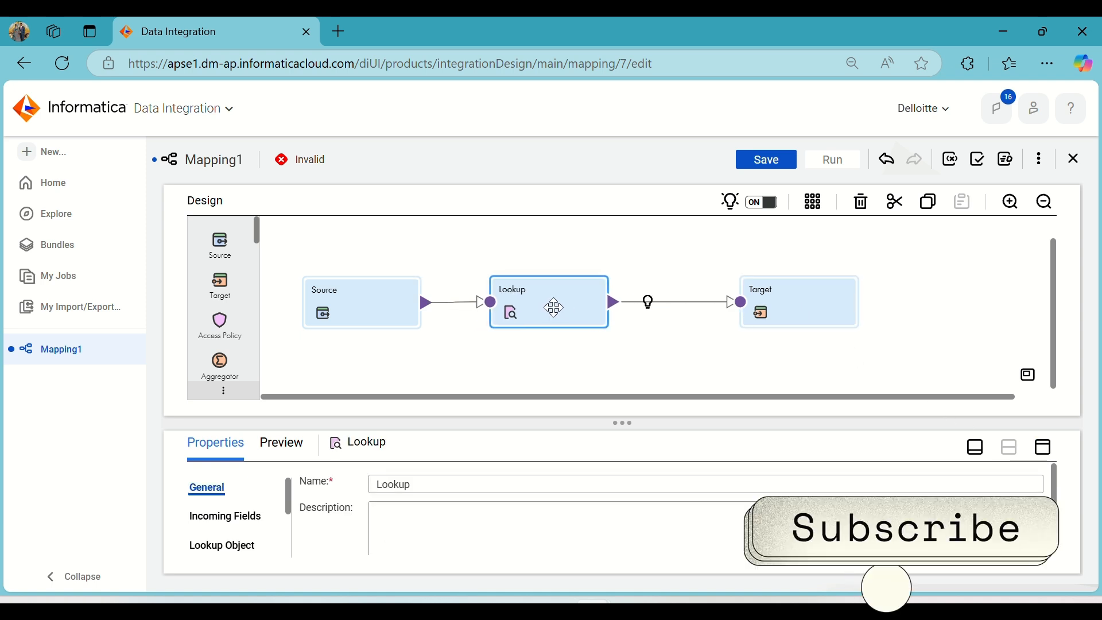
left_click_drag(381, 304, 382, 295)
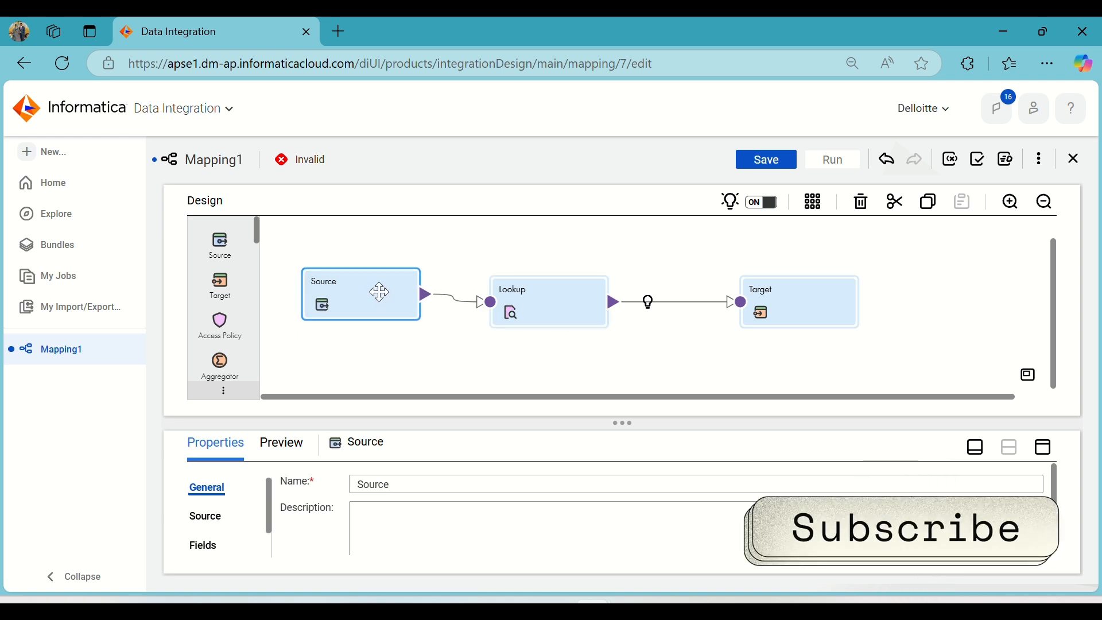
mouse_move(547, 303)
left_mouse_down()
mouse_move(540, 292)
mouse_move(548, 294)
left_mouse_up()
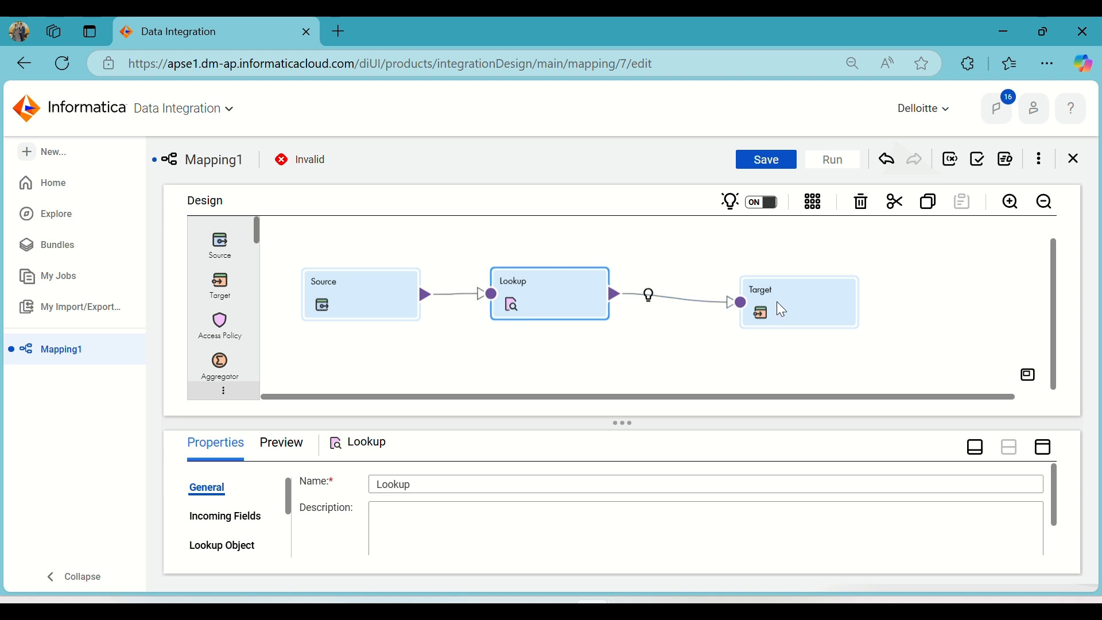
left_click_drag(777, 303, 764, 296)
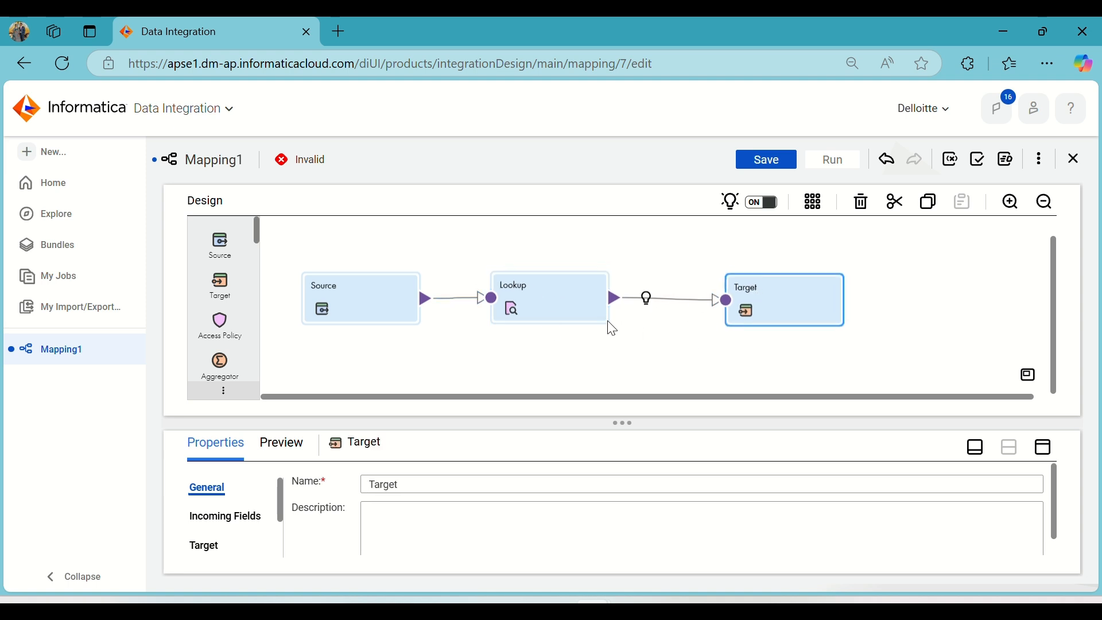
left_click(553, 301)
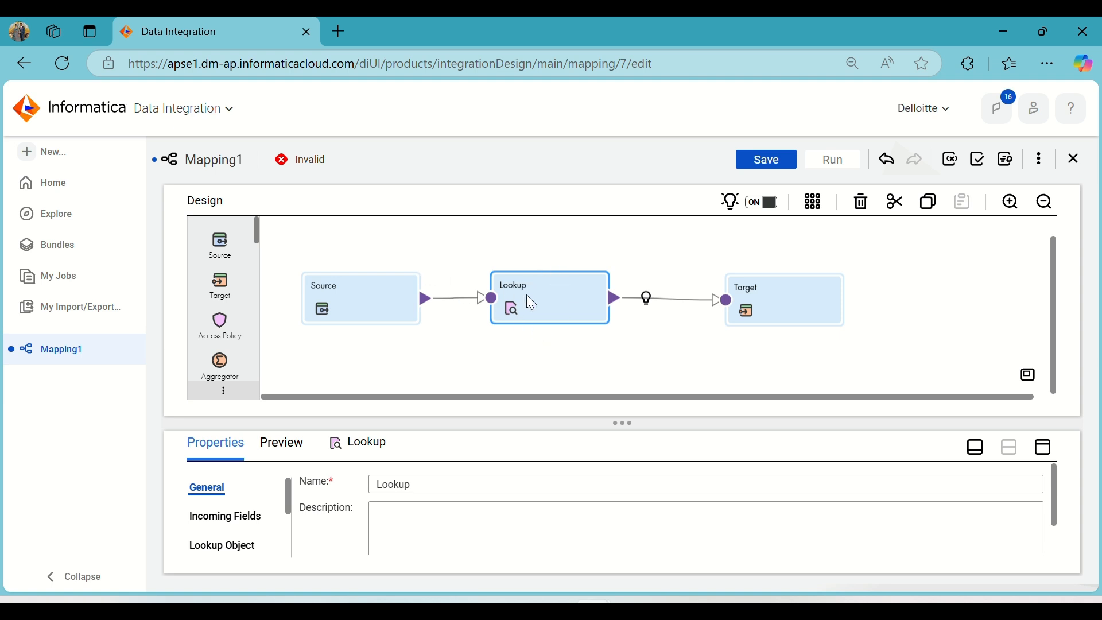
left_click(815, 204)
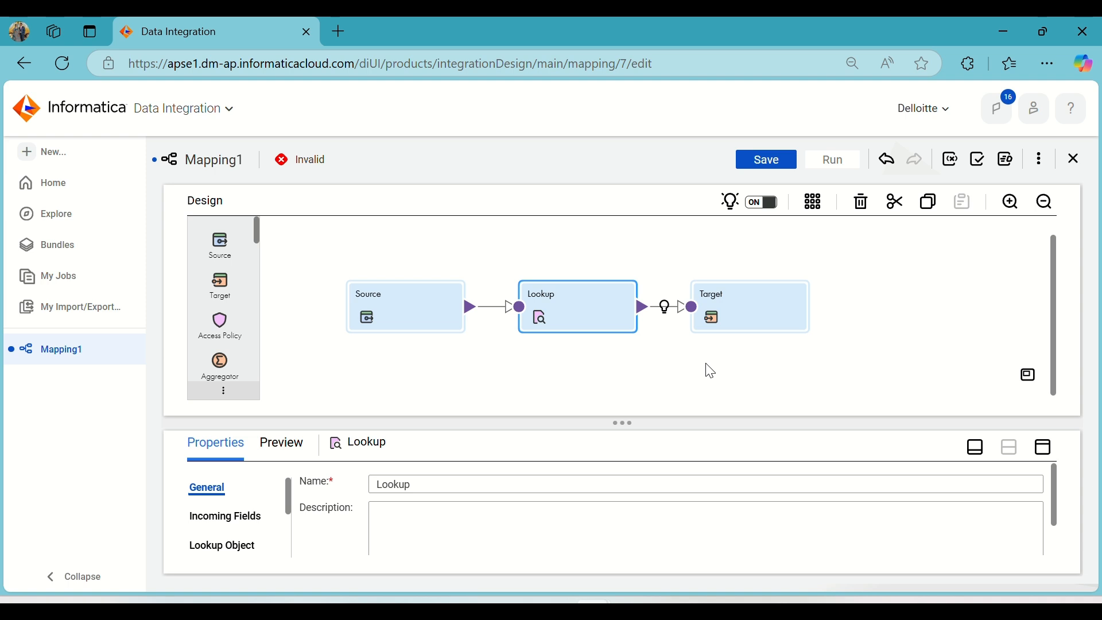
Map s_ID, s_NAME, s_EMAIL, s_DEPT, s_SALARY, s_DOB and s_GENDER to the corresponding fields of the Target transformation.
left_click(770, 314)
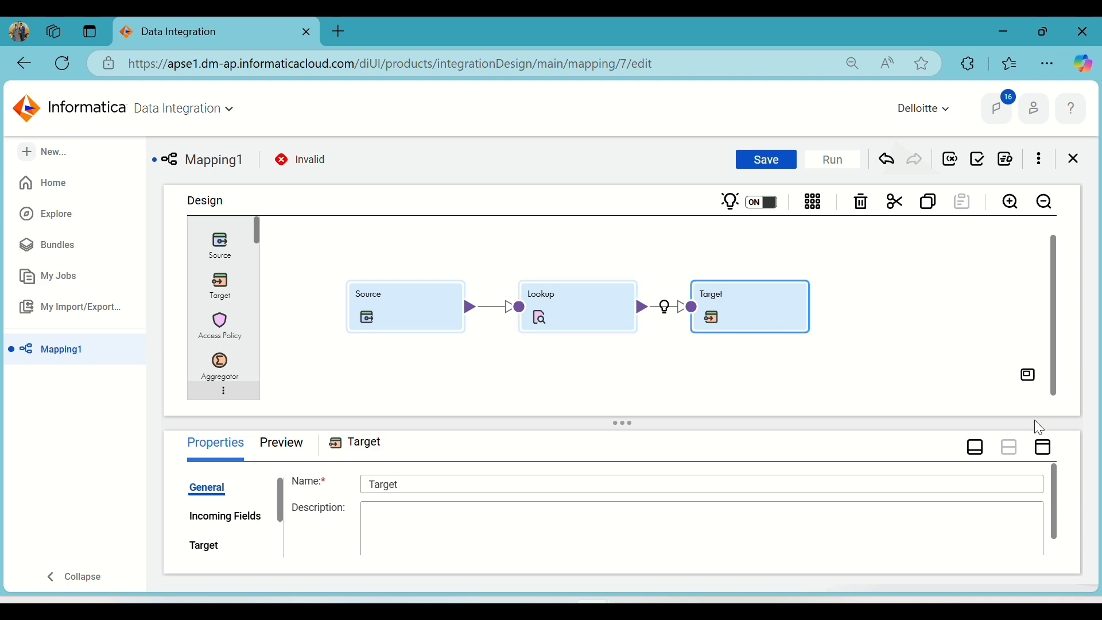
left_click(1046, 448)
left_click(233, 360)
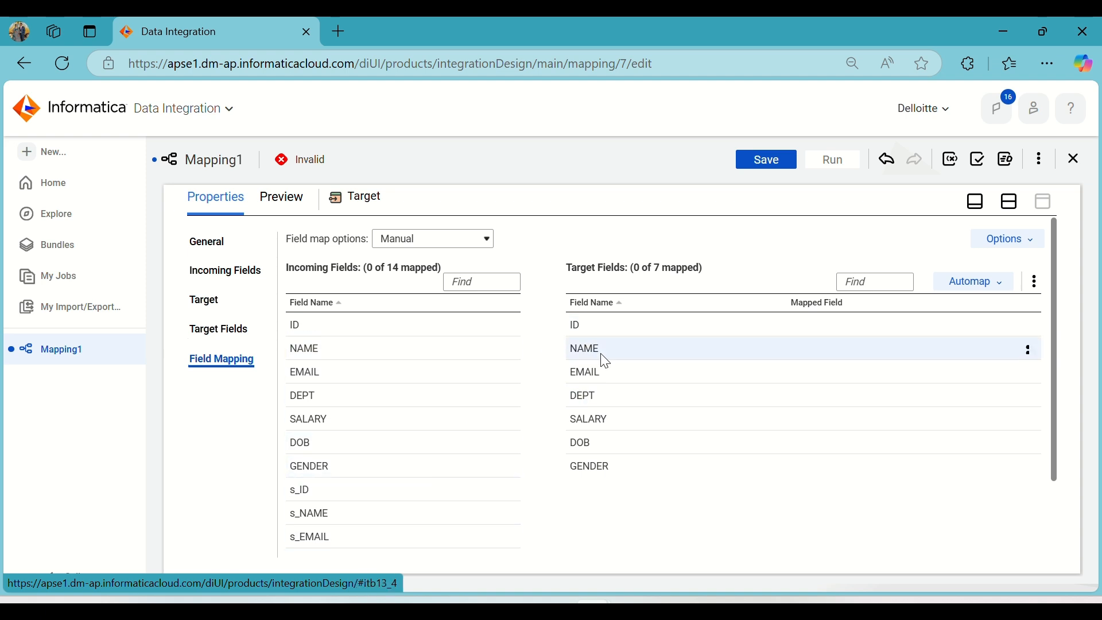
scroll(606, 362, "down", 2)
scroll(605, 367, "up", 2)
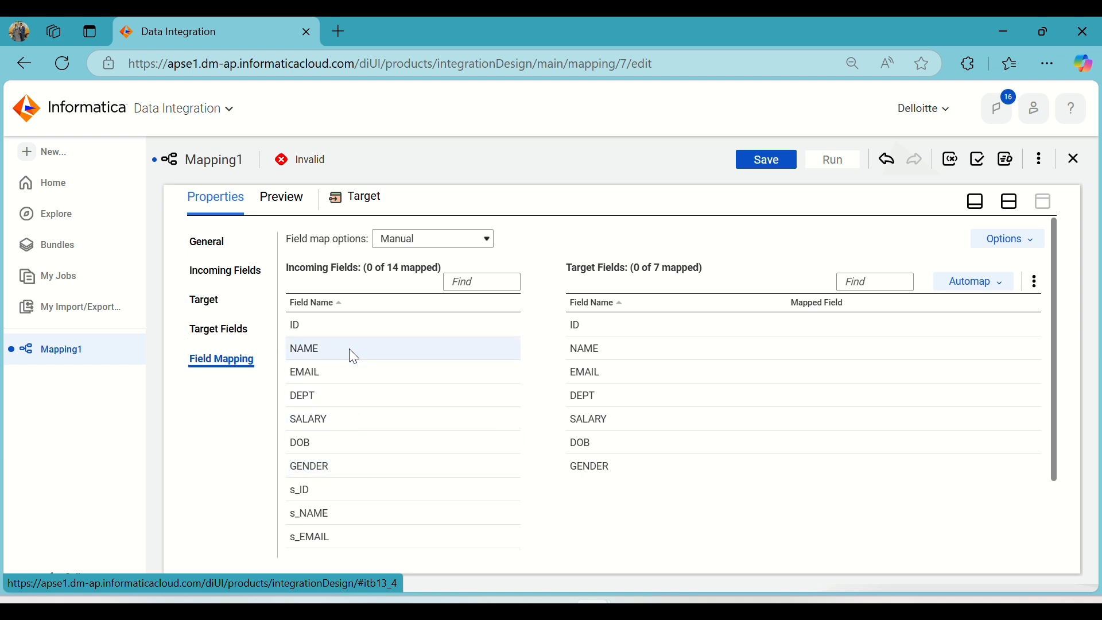
scroll(345, 414, "down", 2)
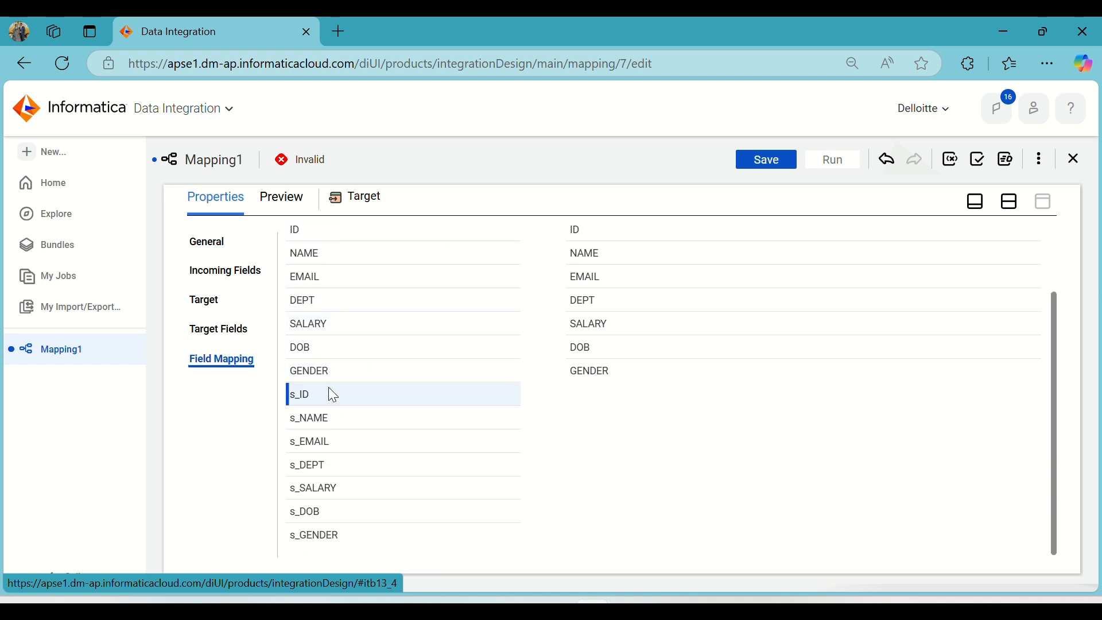
left_click_drag(333, 395, 724, 240)
left_click_drag(370, 422, 754, 260)
left_click_drag(370, 440, 768, 278)
left_click_drag(401, 465, 792, 295)
left_click_drag(370, 481, 791, 322)
left_click_drag(354, 513, 790, 349)
left_click_drag(388, 525, 791, 373)
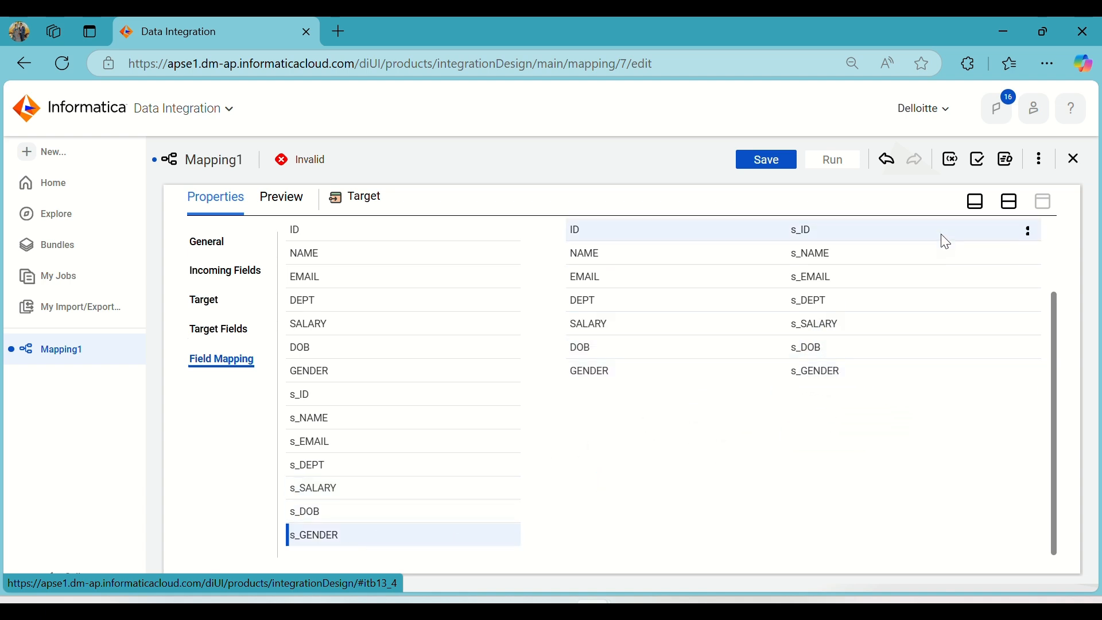
Return to the mapping canvas, save the mapping and dismiss the save notification.
left_click(1011, 202)
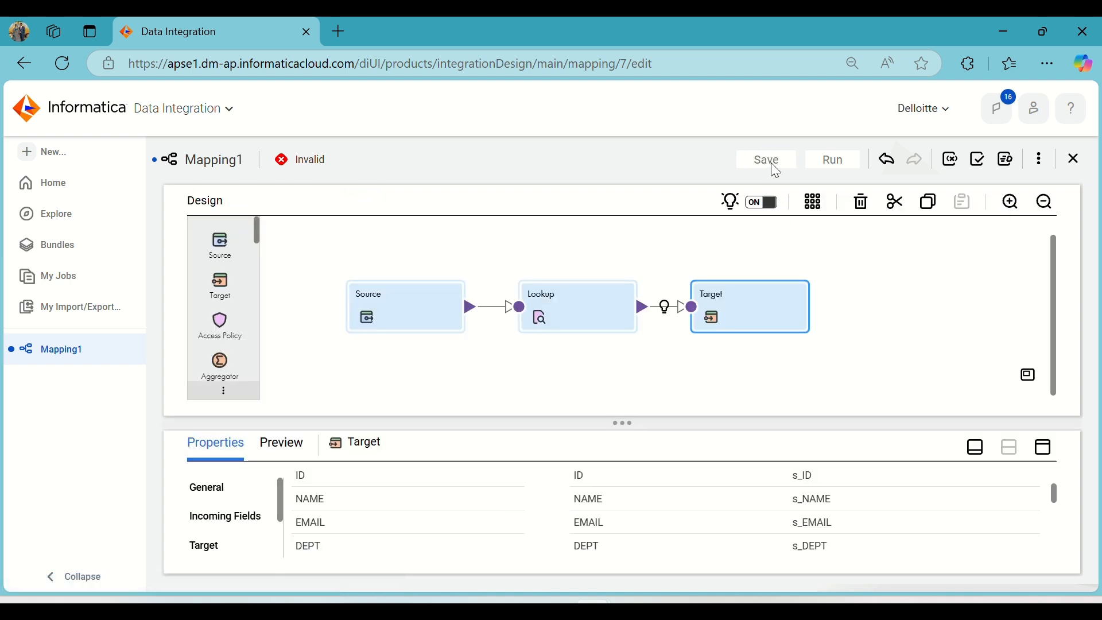
left_click(771, 164)
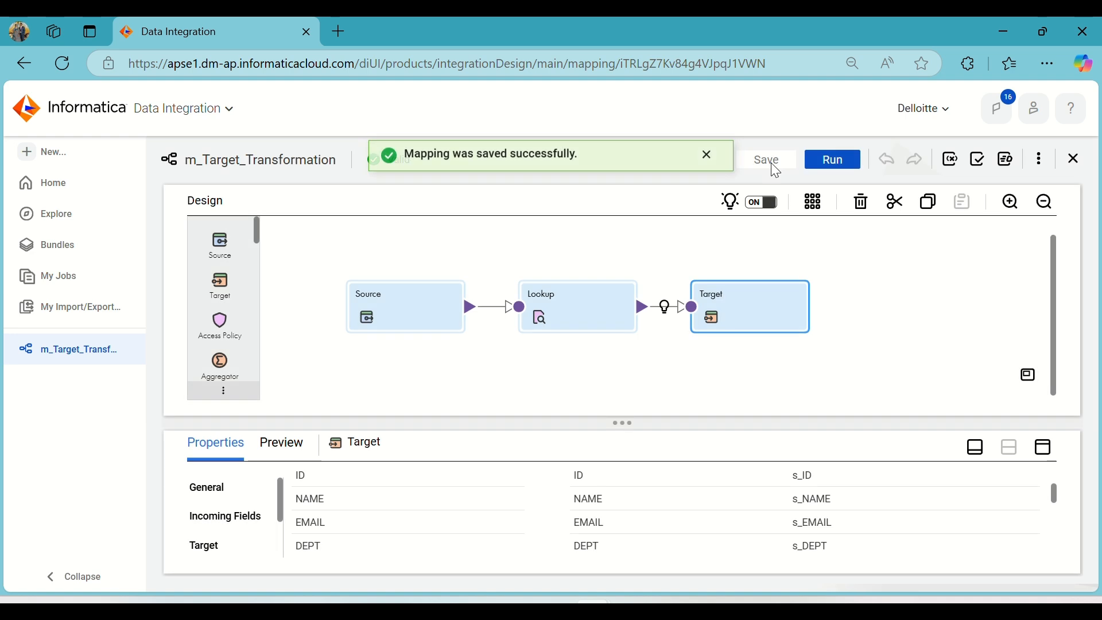
left_click(708, 160)
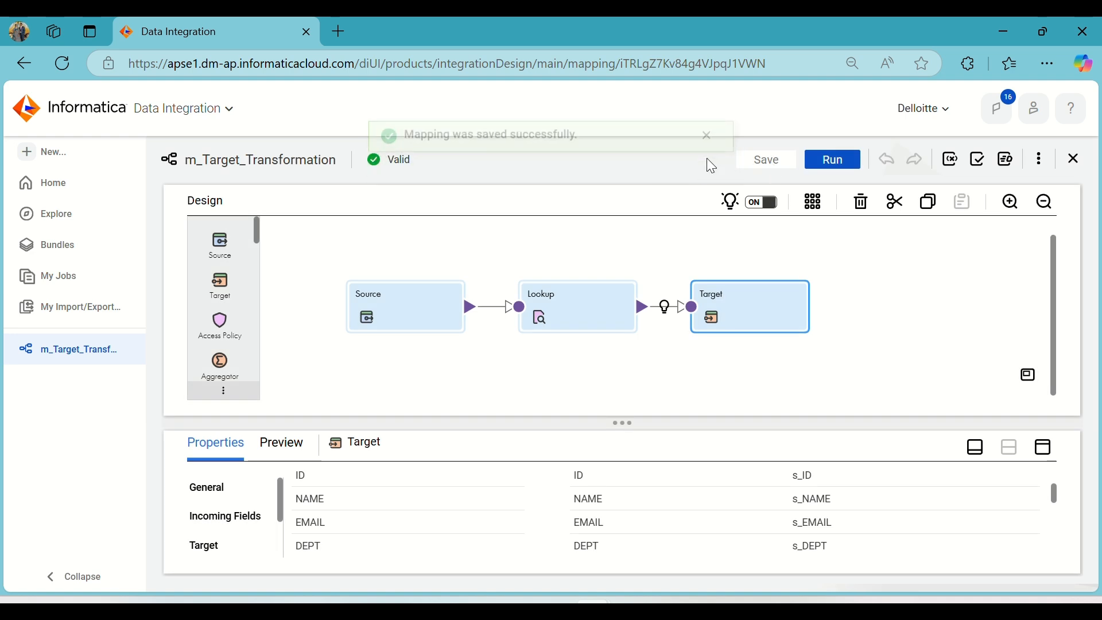
Run the m_Target_Transformation mapping in the preset runtime environment and open its job listing.
left_click(833, 162)
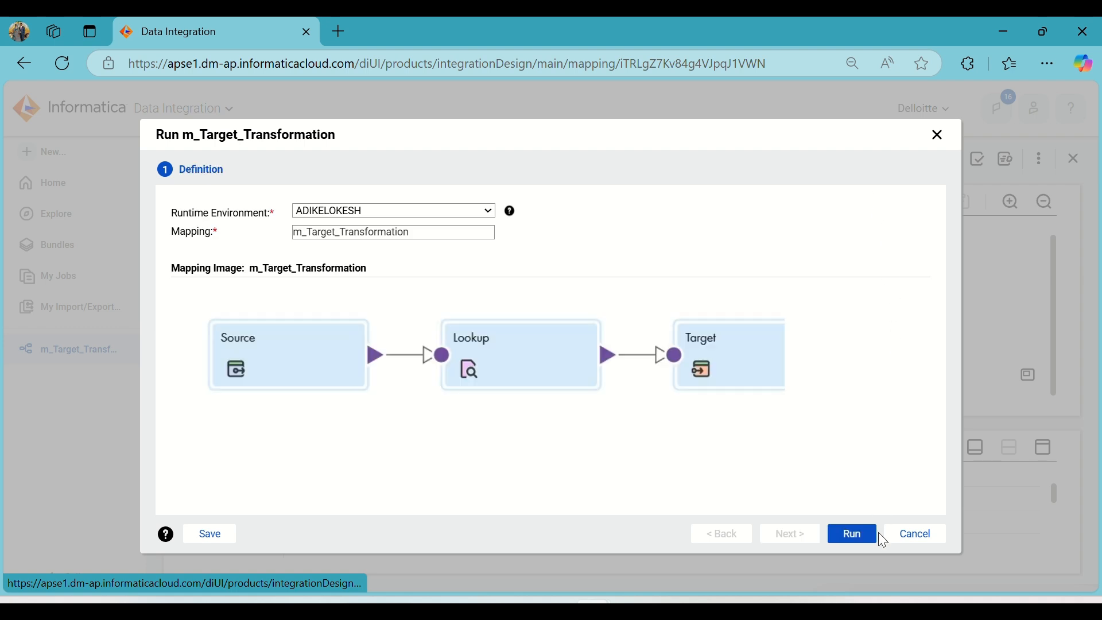
left_click(861, 535)
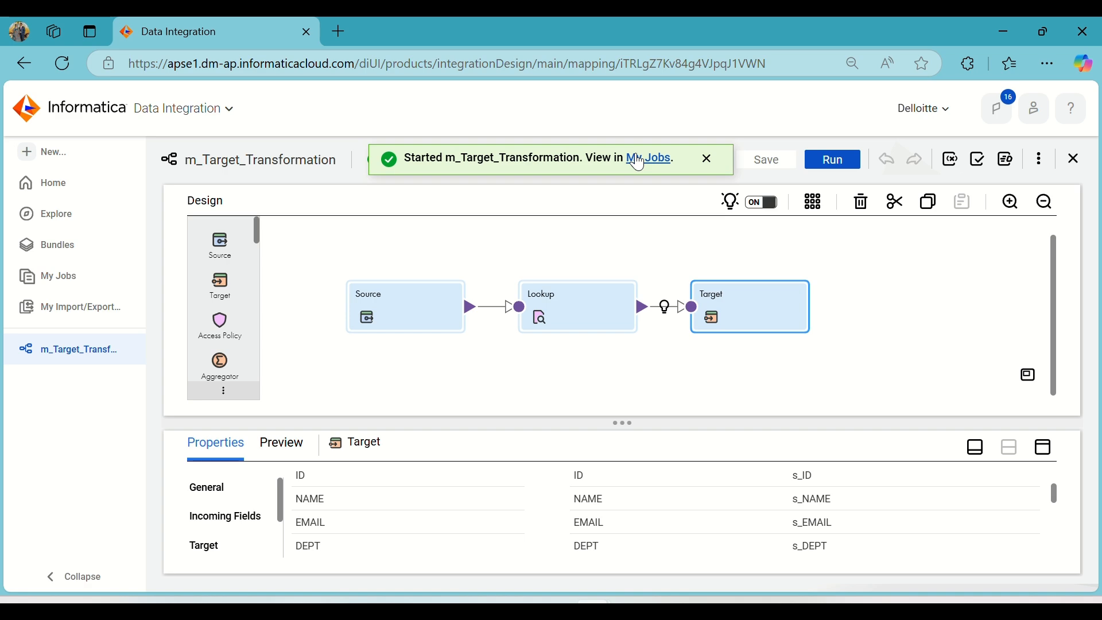
left_click(639, 162)
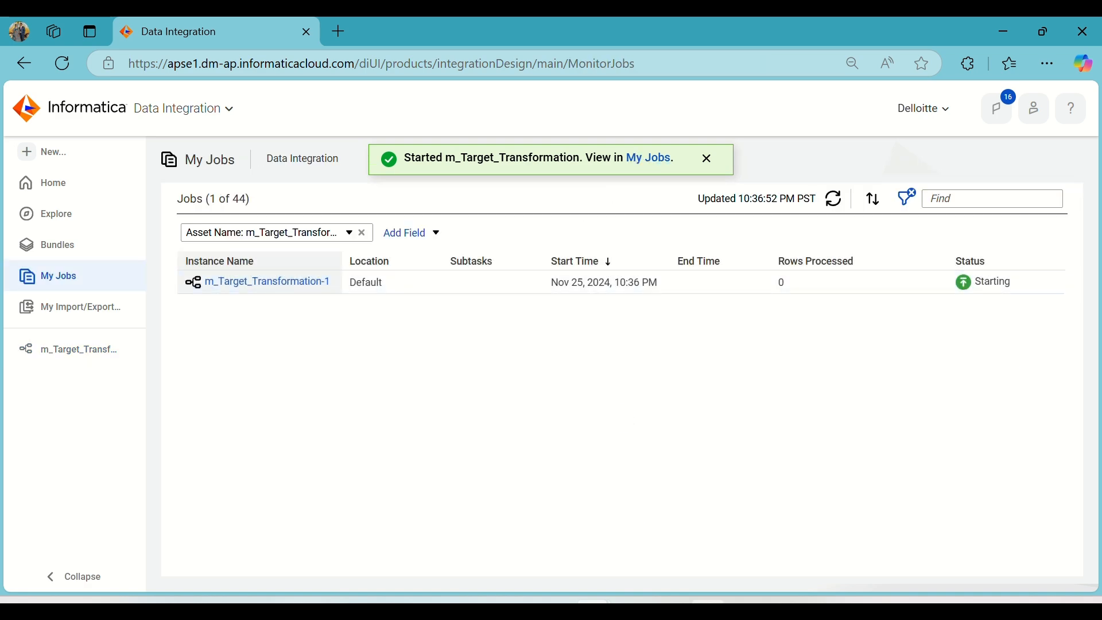
Switch to Oracle SQL Developer and run the select query on T_Emp_Info in the Target worksheet.
left_click(670, 611)
left_click(280, 102)
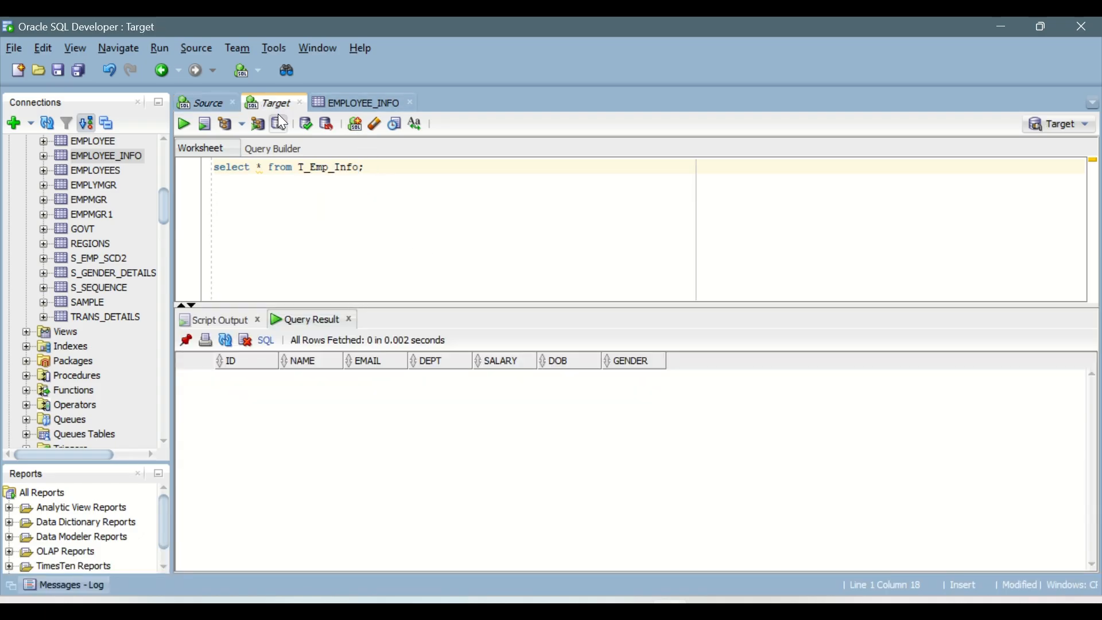
left_click(188, 127)
Return to Informatica and refresh the job list to check the run's status and processed rows.
key("alt+Tab")
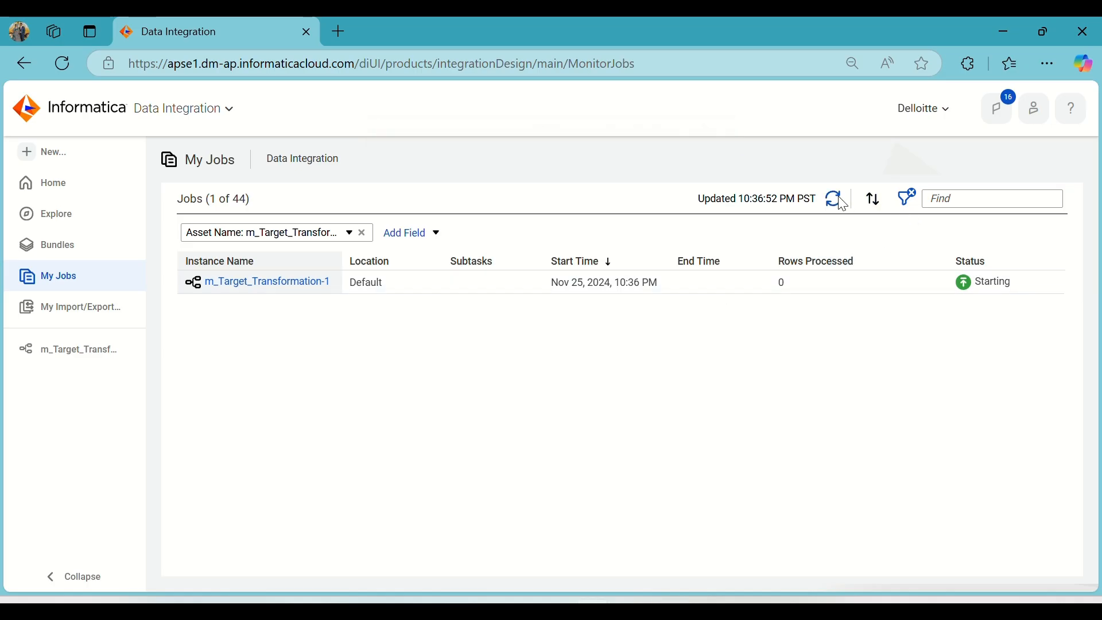
left_click(839, 201)
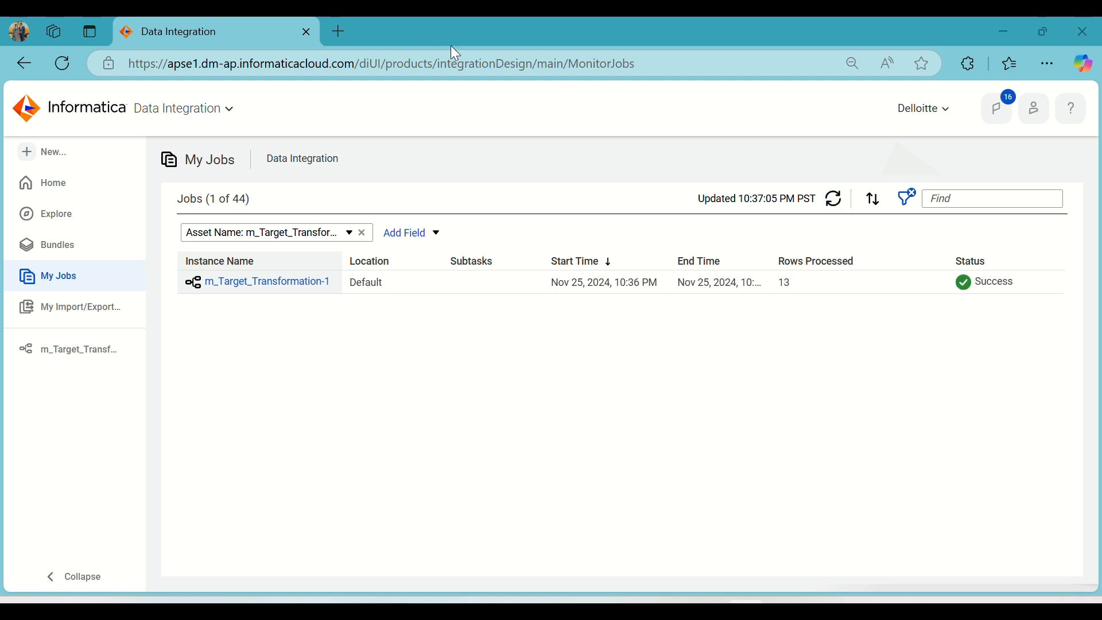
mouse_move(829, 283)
Switch back to Oracle SQL Developer, rerun the T_Emp_Info query and enlarge the result area to inspect the loaded rows.
left_click(670, 611)
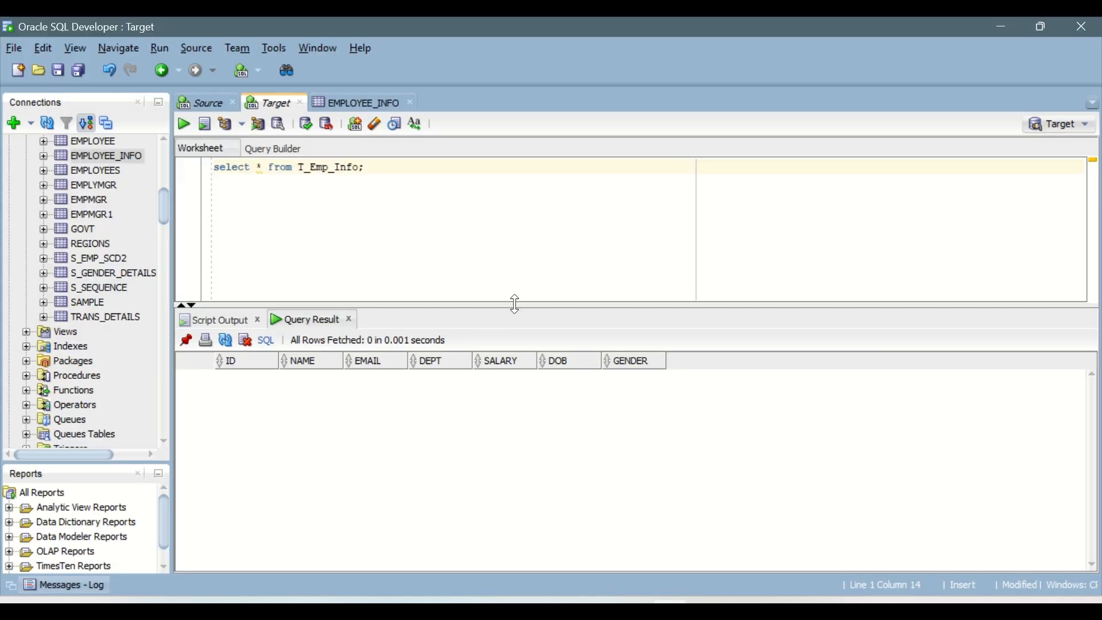
left_click(189, 122)
scroll(421, 370, "down", 1)
scroll(462, 467, "up", 1)
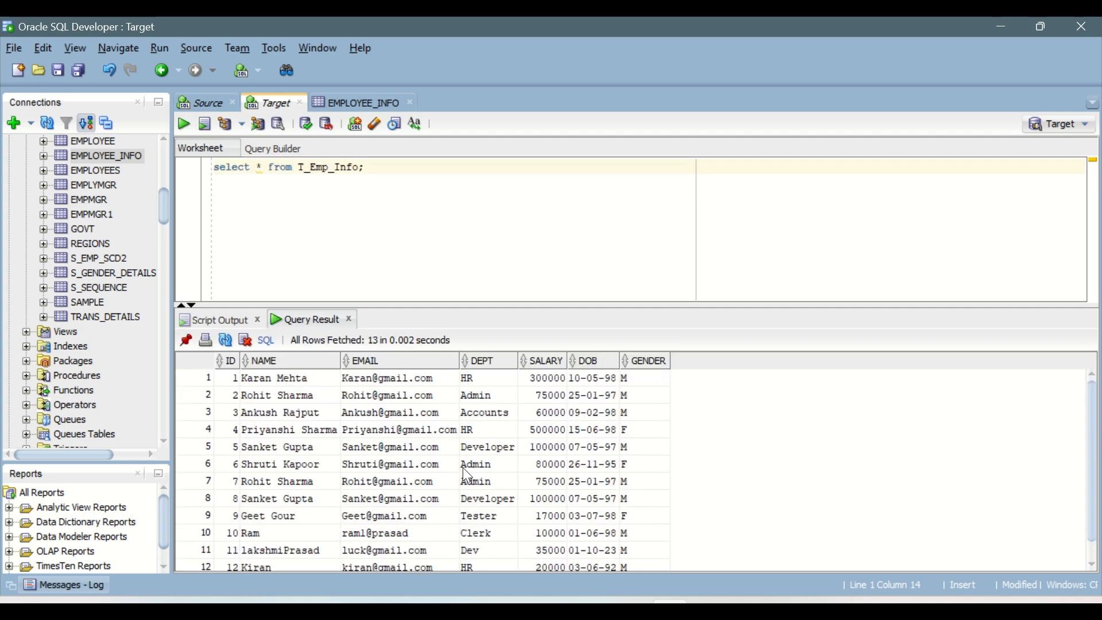
scroll(462, 468, "down", 1)
left_click_drag(491, 306, 492, 265)
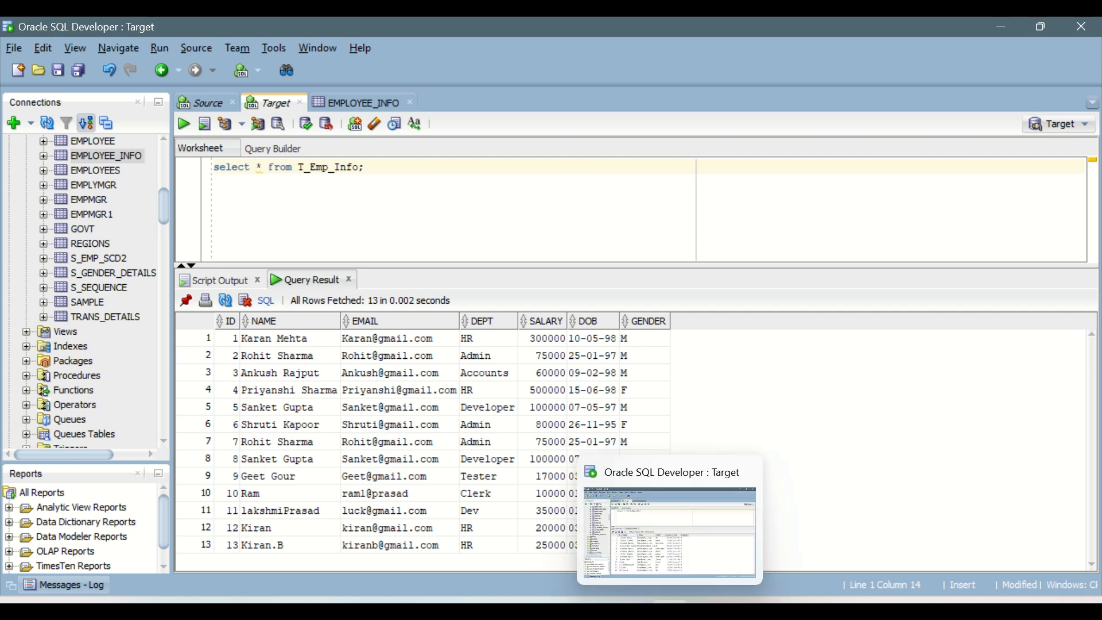
Switch to the IICS_Daily_Notes document in Word and review the Update and Upsert write operations under Configure Write Properties.
left_click(594, 602)
left_click(707, 602)
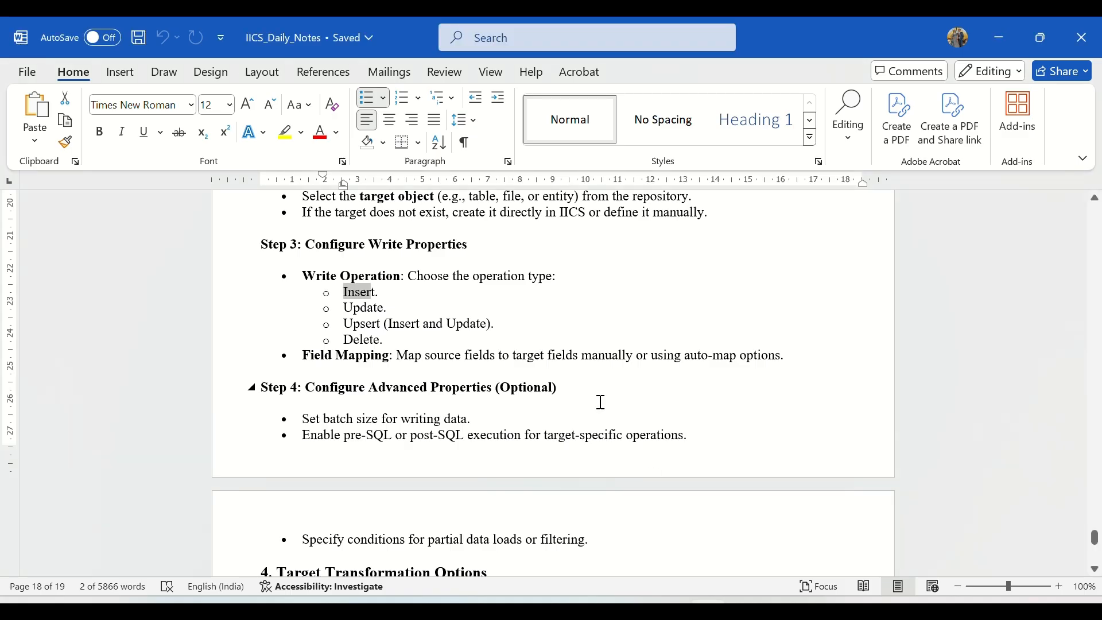
left_click_drag(345, 307, 412, 321)
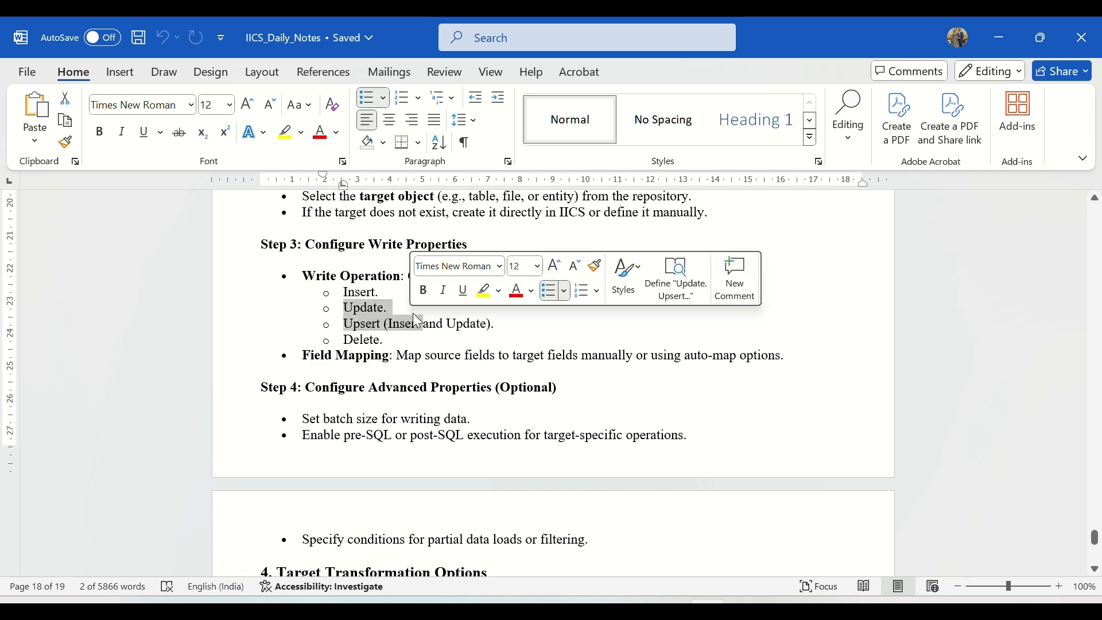
left_click(412, 313)
Return to Informatica, open the m_Target_Transformation mapping and review the Target transformation's connection, object and operation settings.
left_click(699, 601)
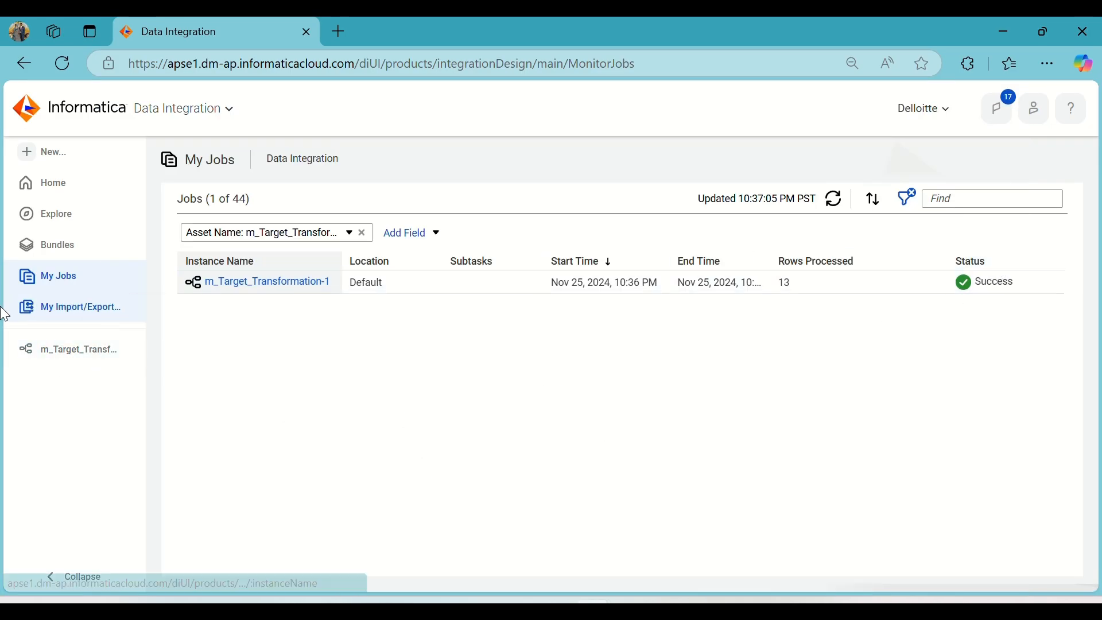
left_click(84, 351)
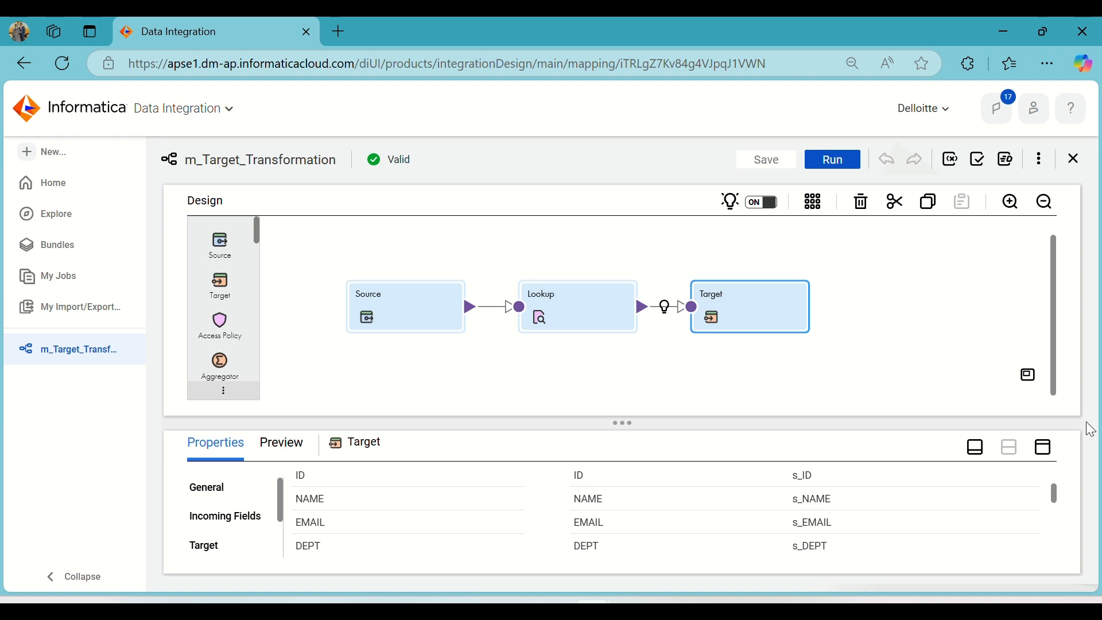
left_click(1044, 447)
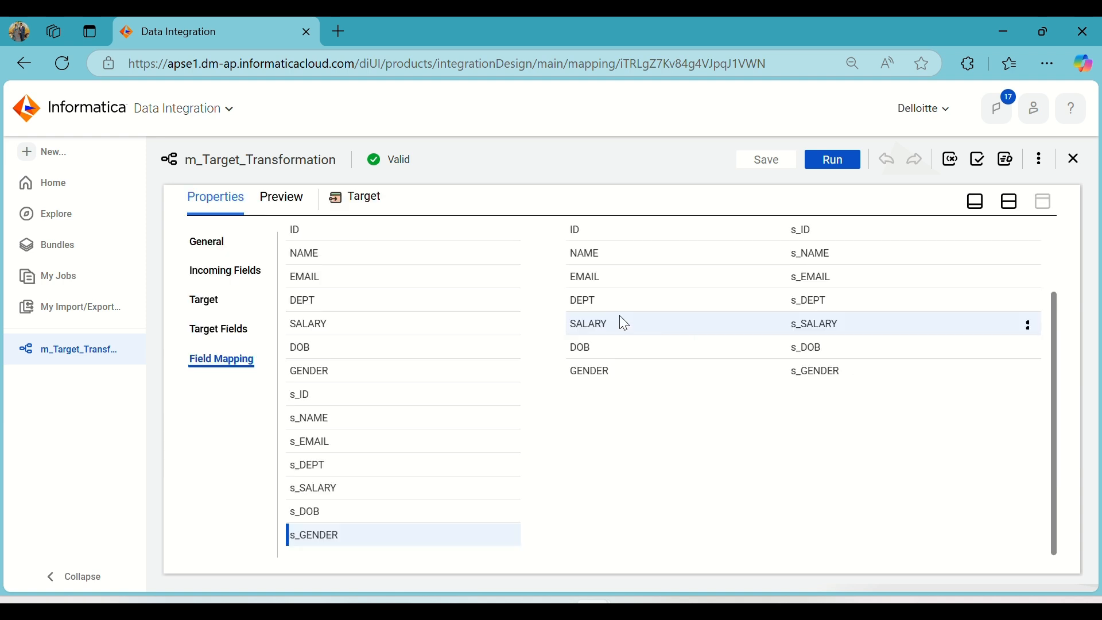
left_click(204, 300)
left_click(1010, 201)
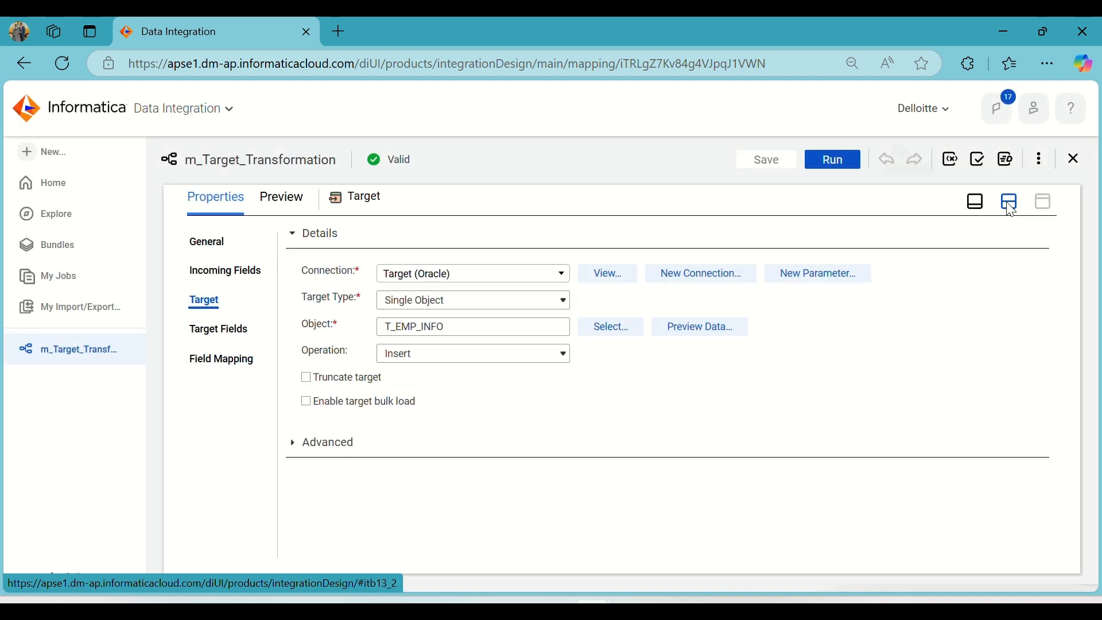
left_click_drag(759, 317, 883, 306)
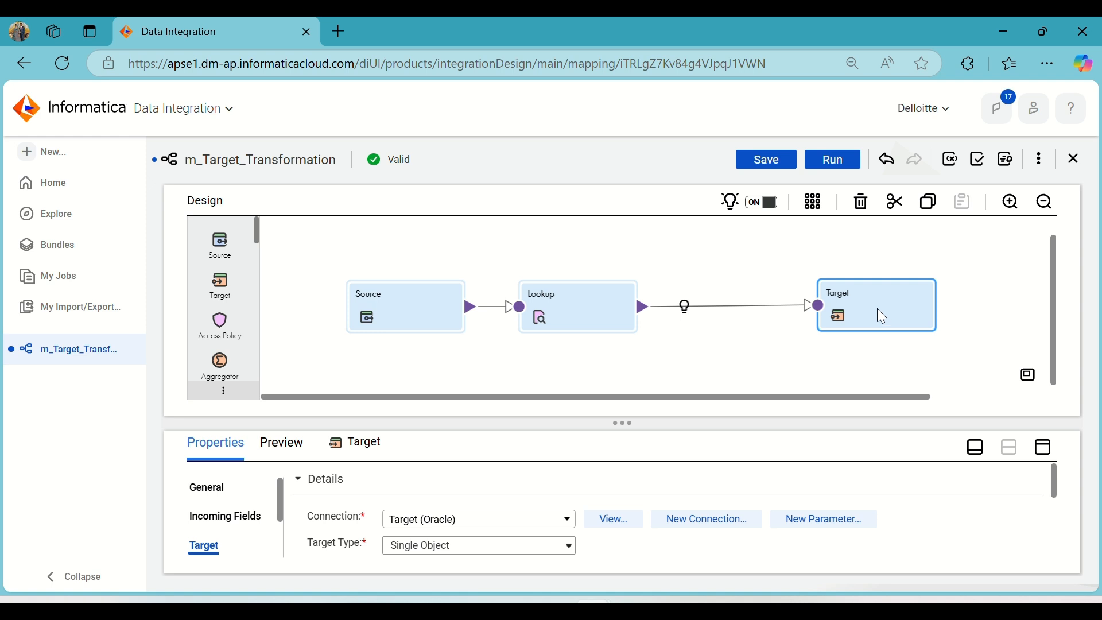
left_click(1045, 451)
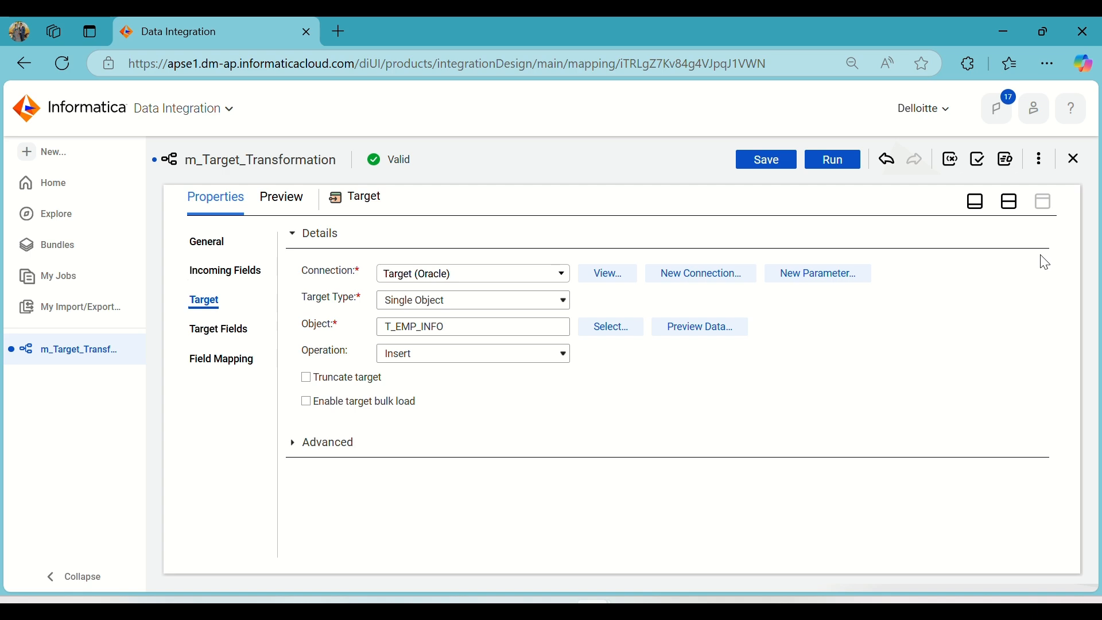
left_click(1010, 205)
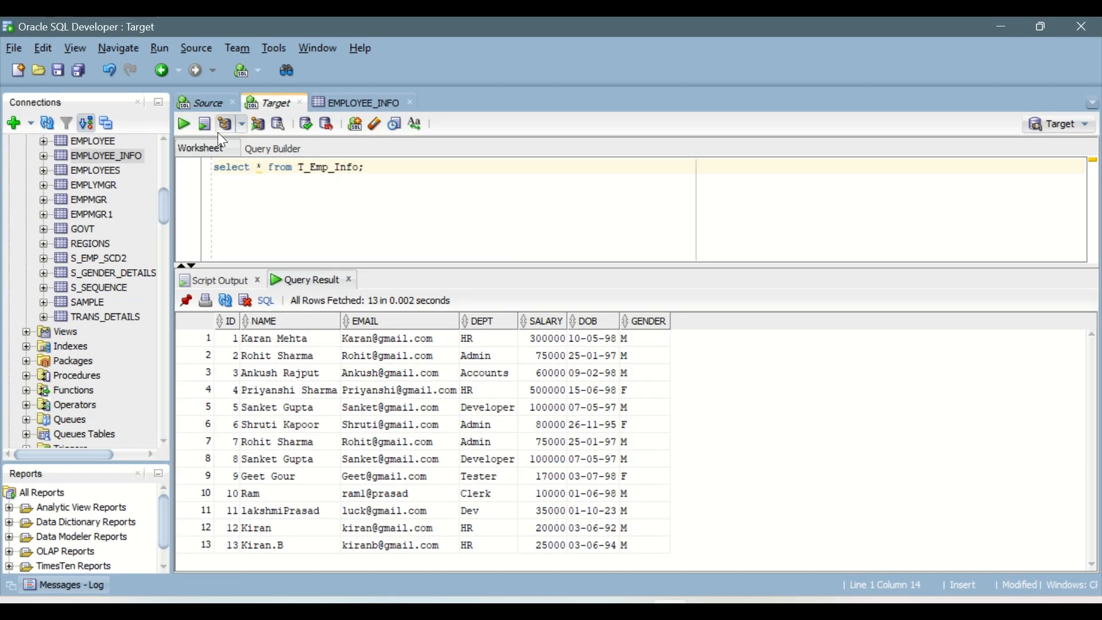
Review the insert statement in the Source worksheet and the matching row 13 in its query result.
left_click(212, 102)
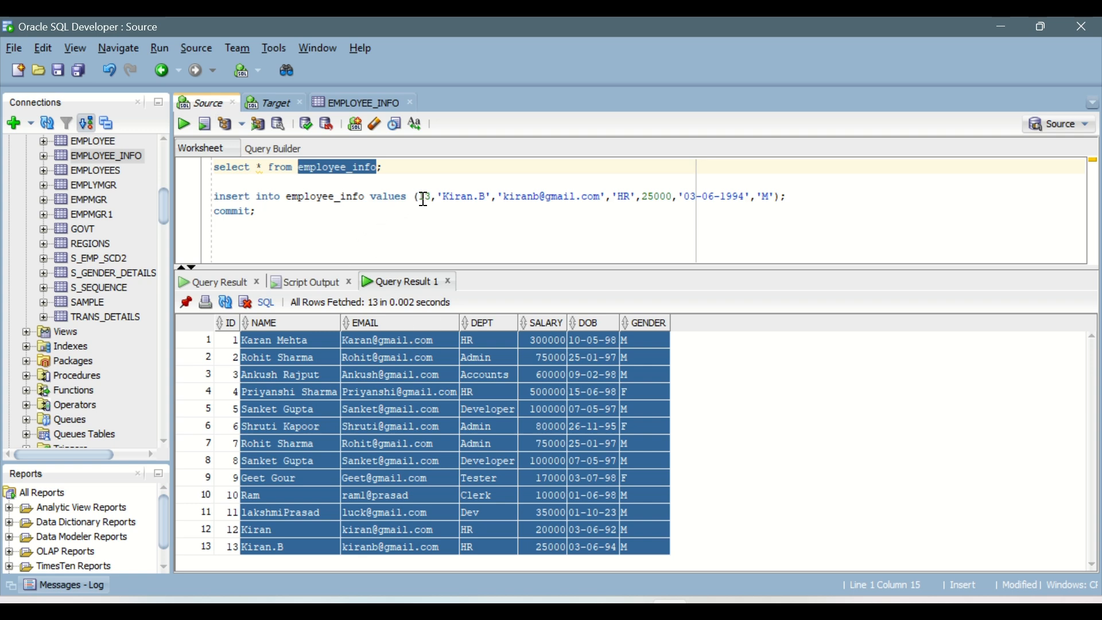
left_click(268, 213)
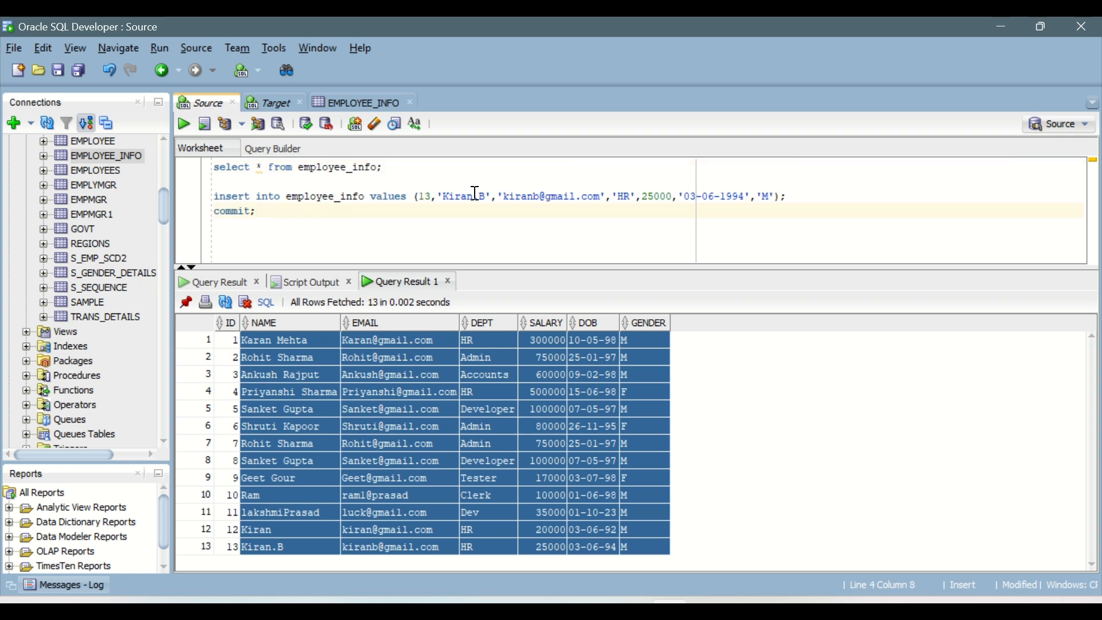
left_click(271, 546)
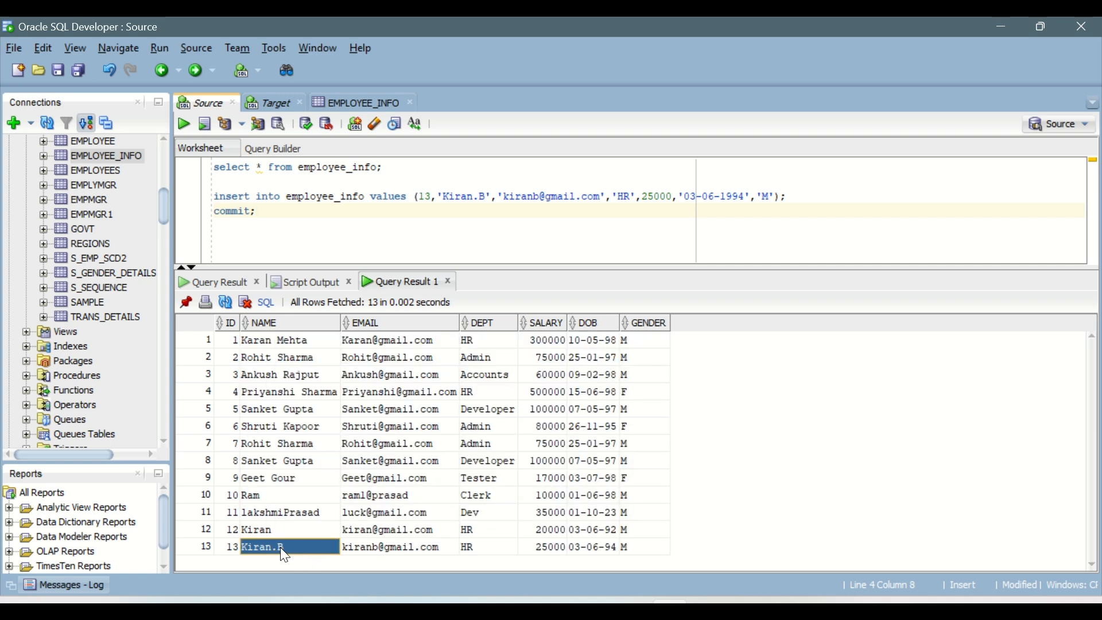
left_click(486, 196)
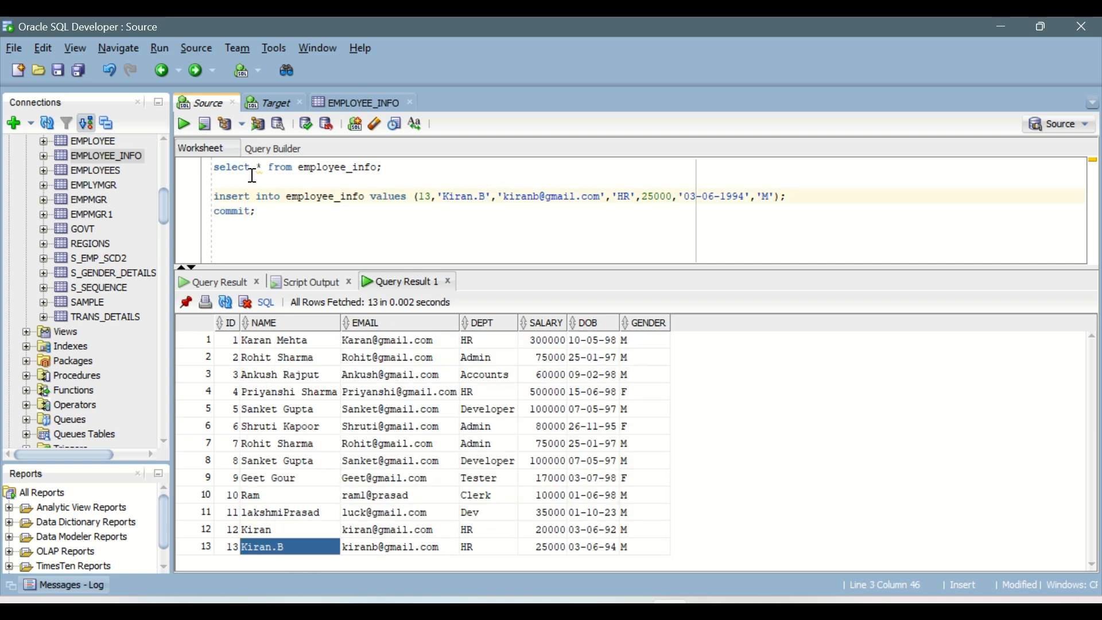
Refresh the EMPLOYEE_INFO table data and replace the NAME value in row 13 with a different first name.
left_click(363, 105)
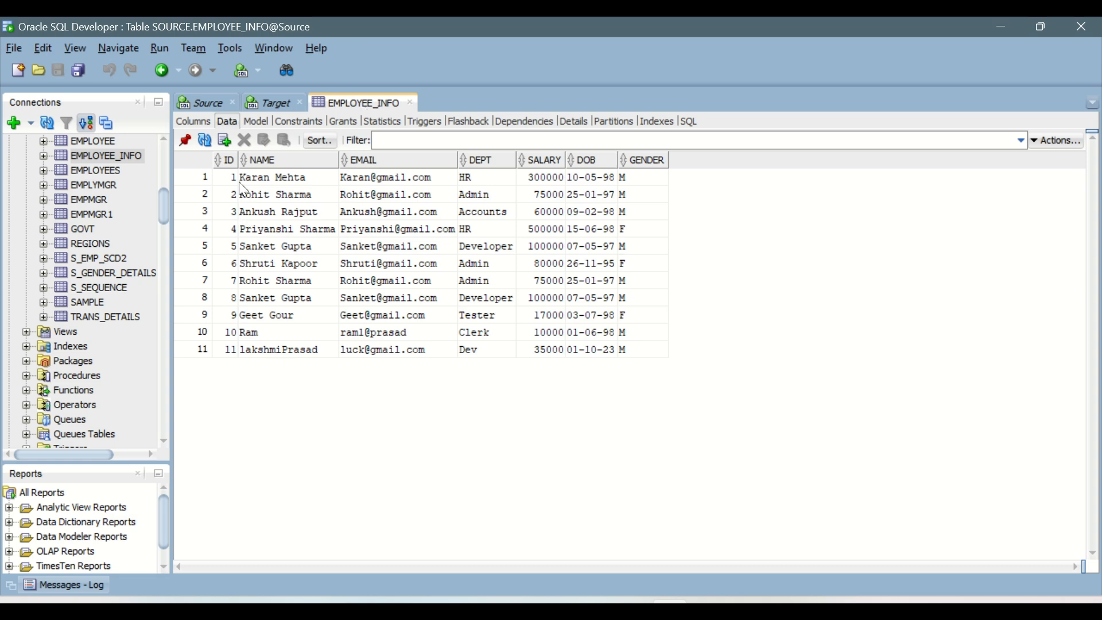
left_click(204, 140)
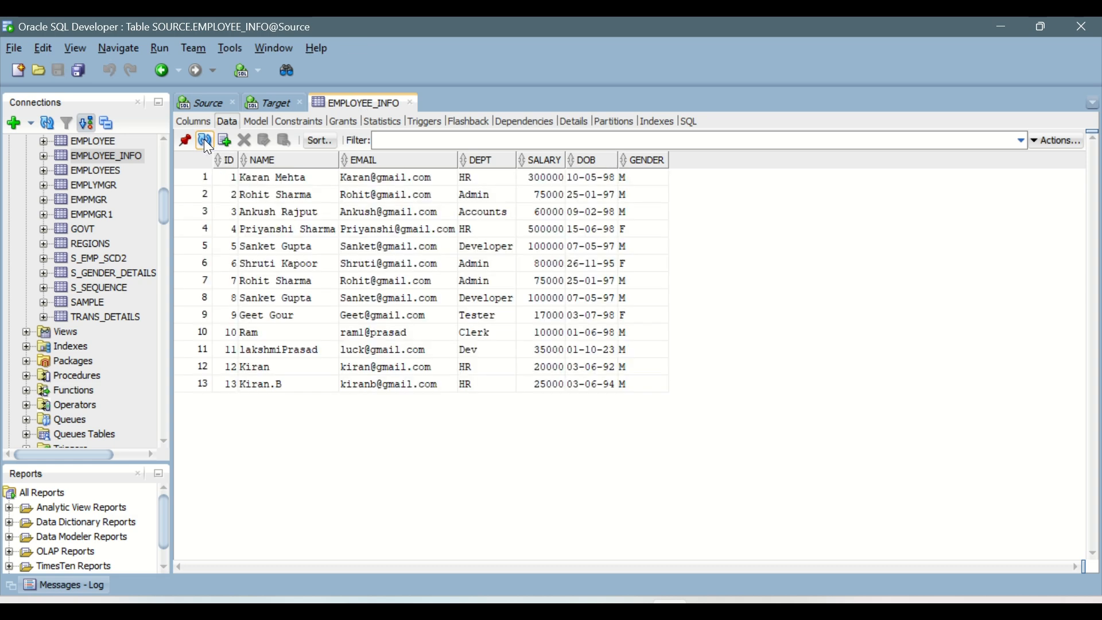
double_click(289, 385)
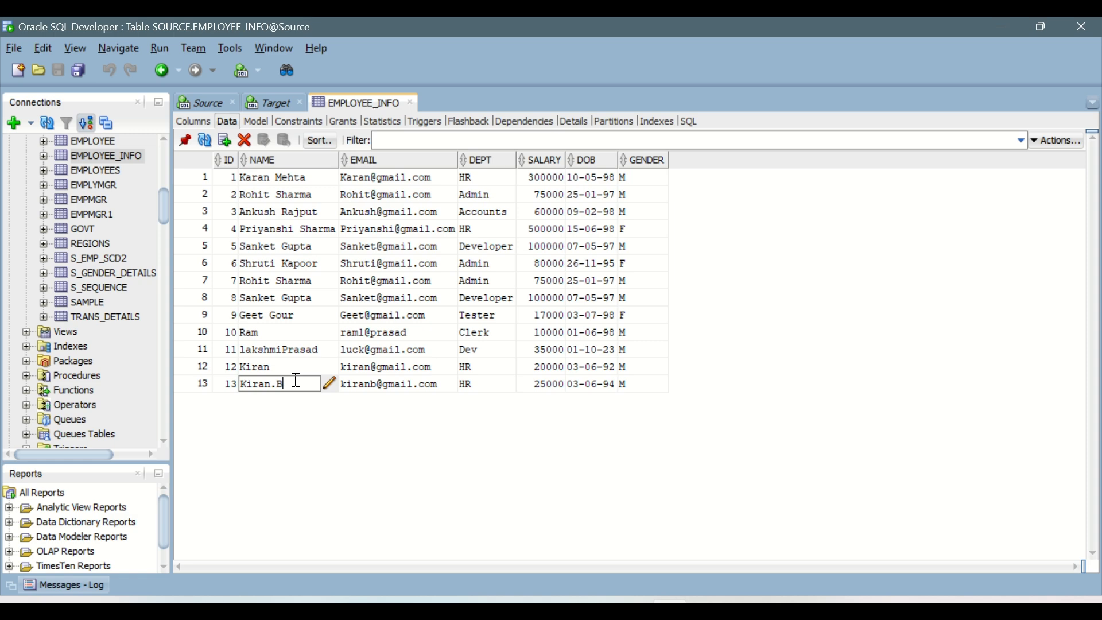
key("BackSpace")
key("BackSpace")
key("BackSpace")
key("BackSpace")
key("BackSpace")
key("BackSpace")
key("BackSpace")
type("Karan")
Change row 13's EMAIL in EMPLOYEE_INFO to match the new name and commit the changes.
left_click(362, 384)
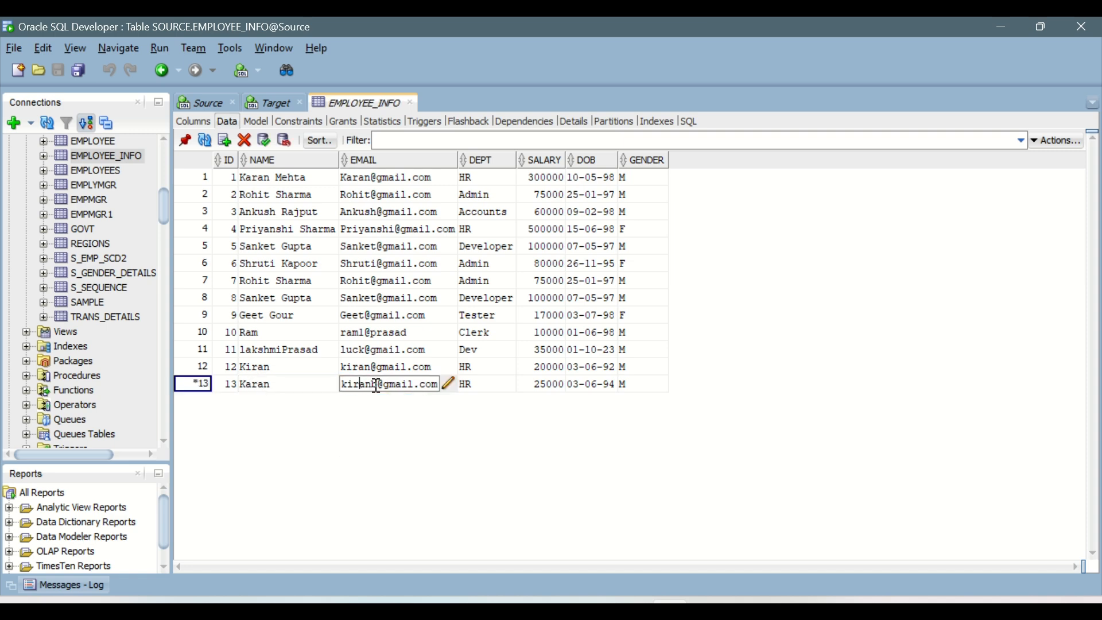
left_click_drag(376, 384, 351, 386)
key("BackSpace")
type("aran")
left_click(413, 437)
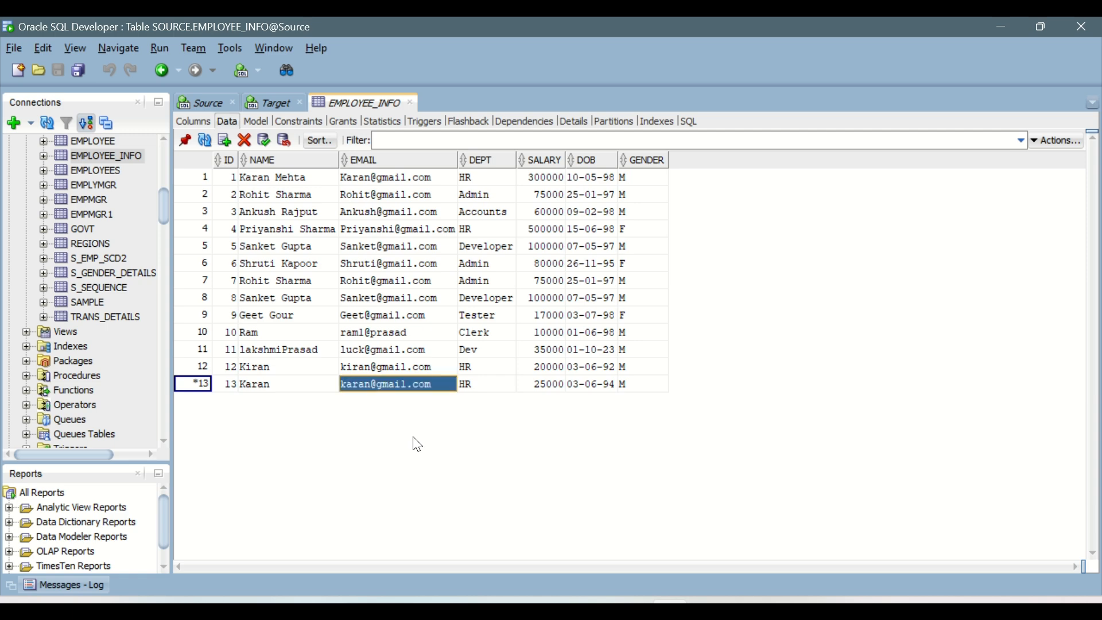
left_click(262, 141)
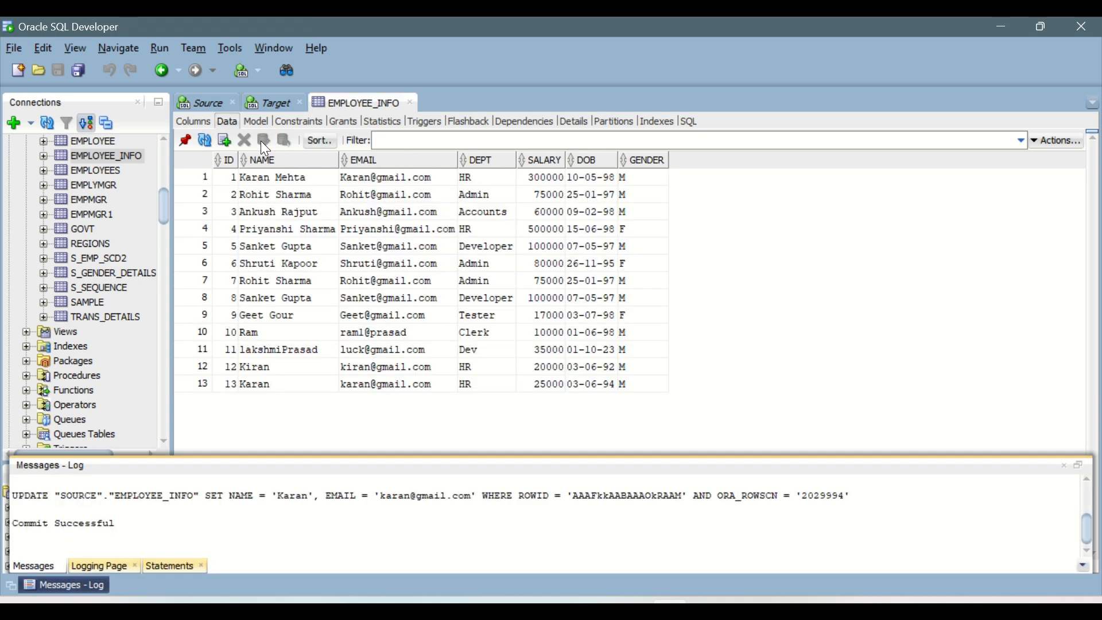
Rerun the select query on employee_info in the Source worksheet and check the edited row 13.
left_click(209, 102)
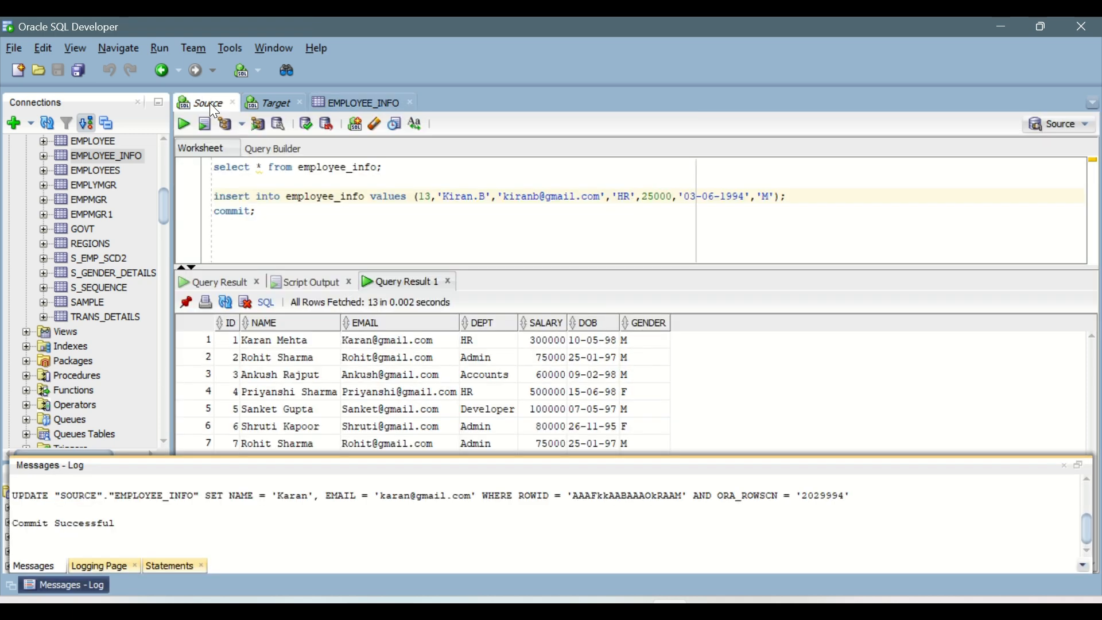
left_click(184, 122)
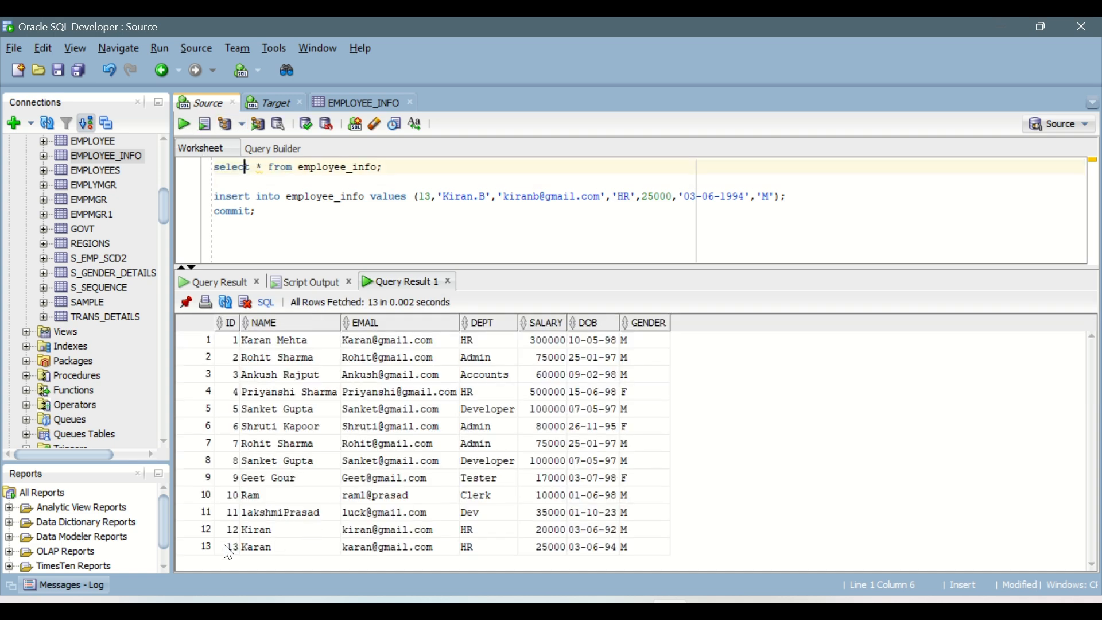
left_click(256, 548)
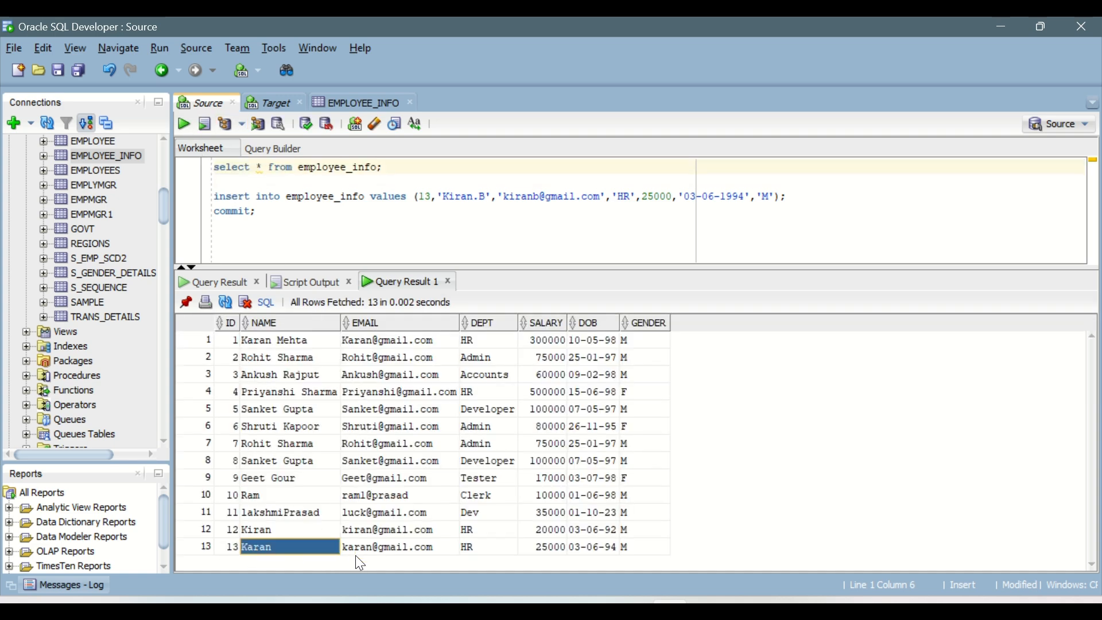
left_click_drag(360, 564, 613, 548)
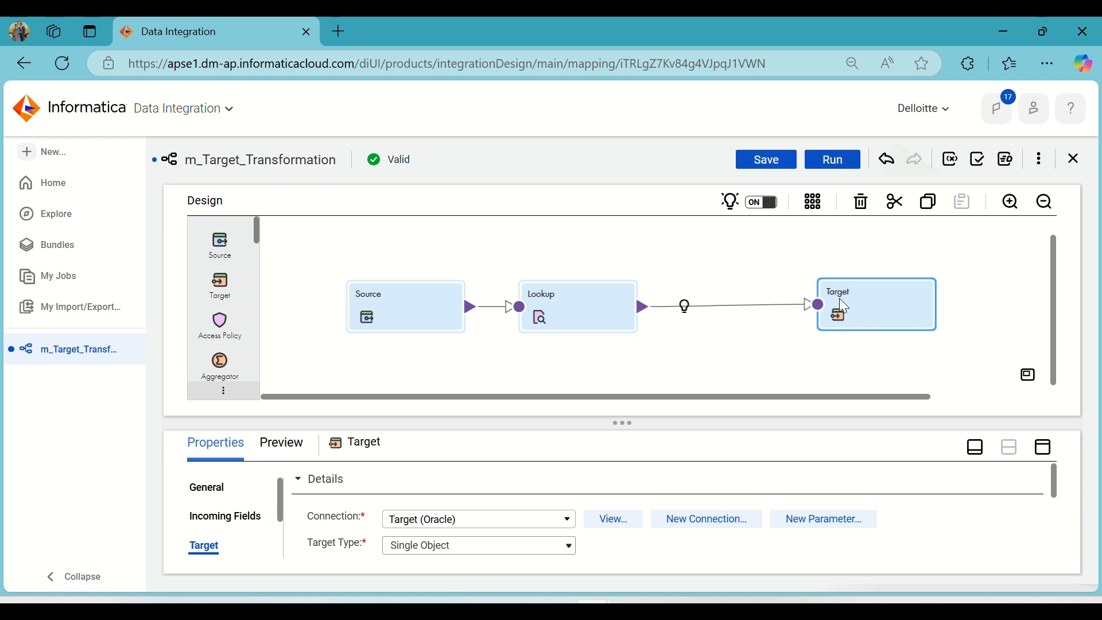
Set the Target transformation's operation to Update, with ID as the update column.
left_click(1046, 450)
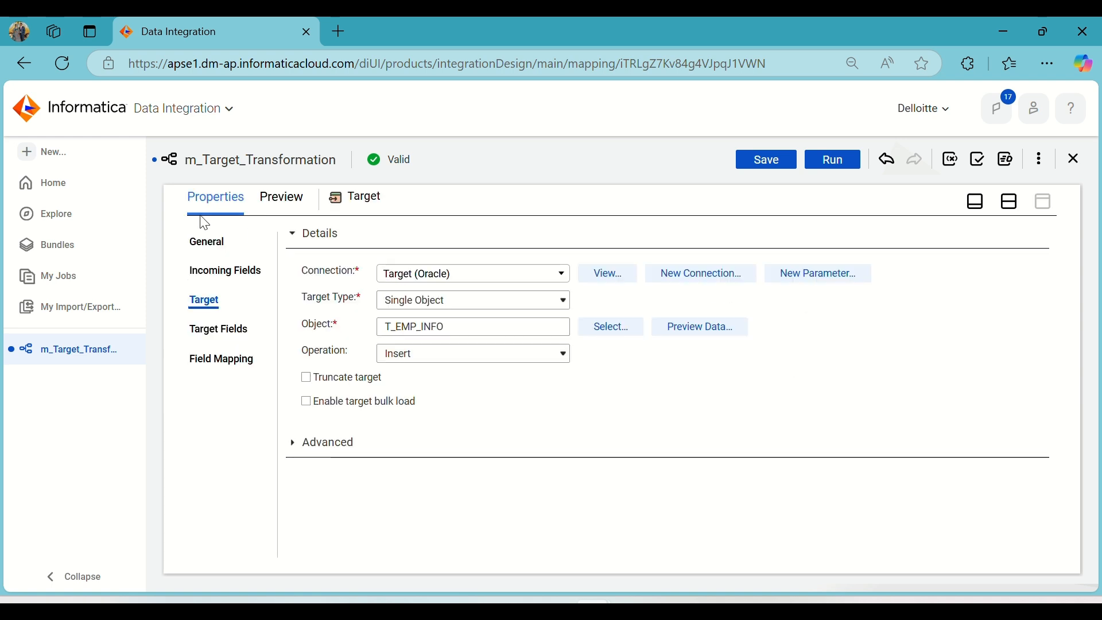
left_click(405, 362)
left_click(419, 394)
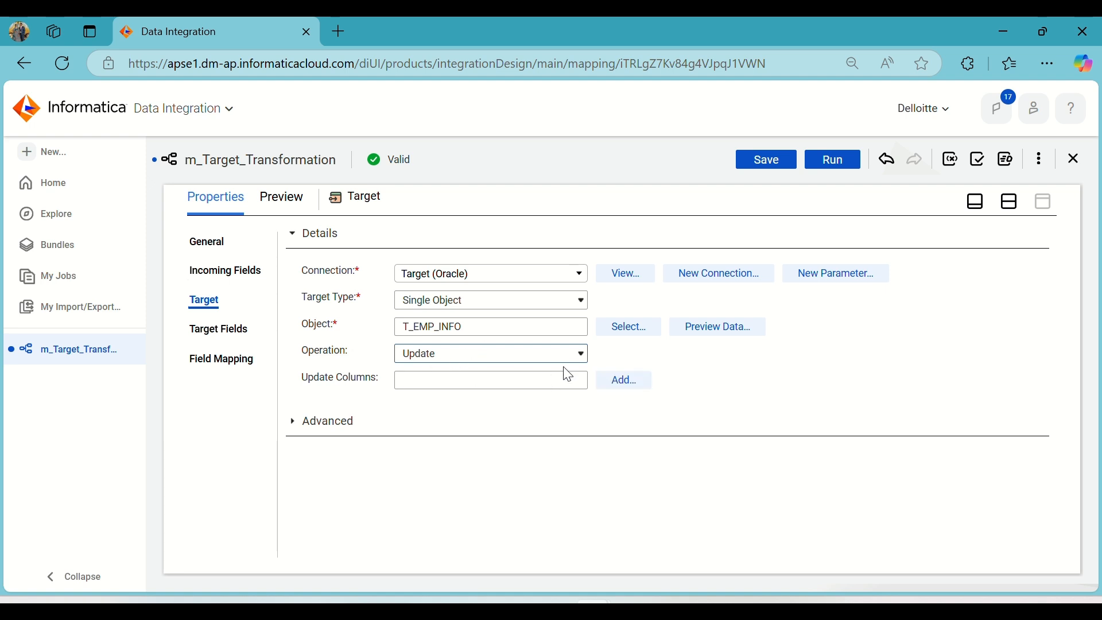
left_click(619, 382)
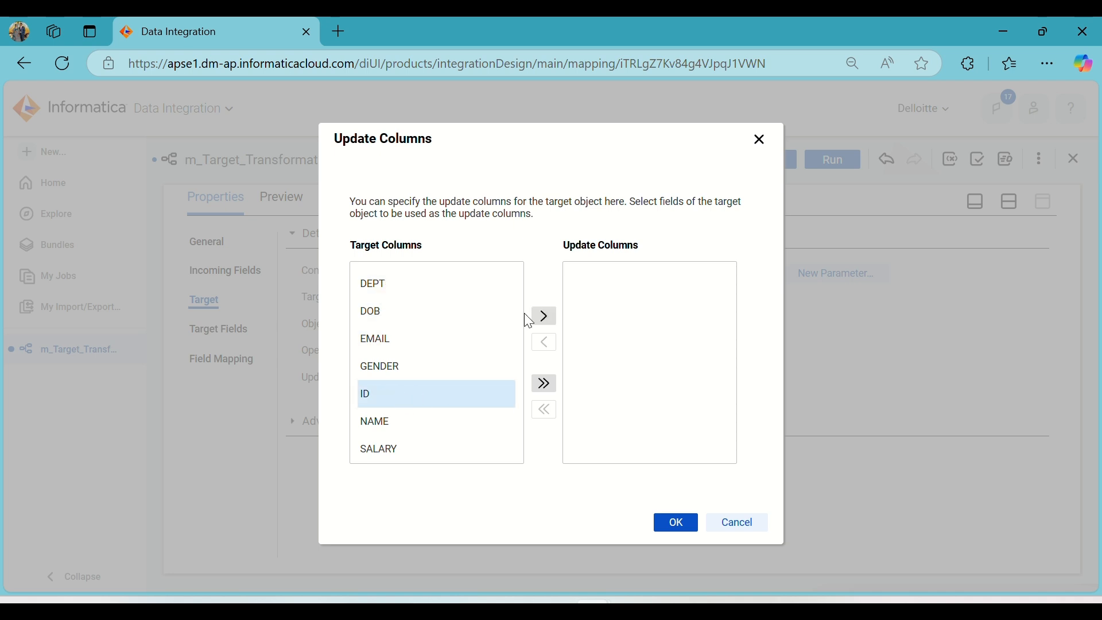
left_click(543, 316)
left_click(676, 523)
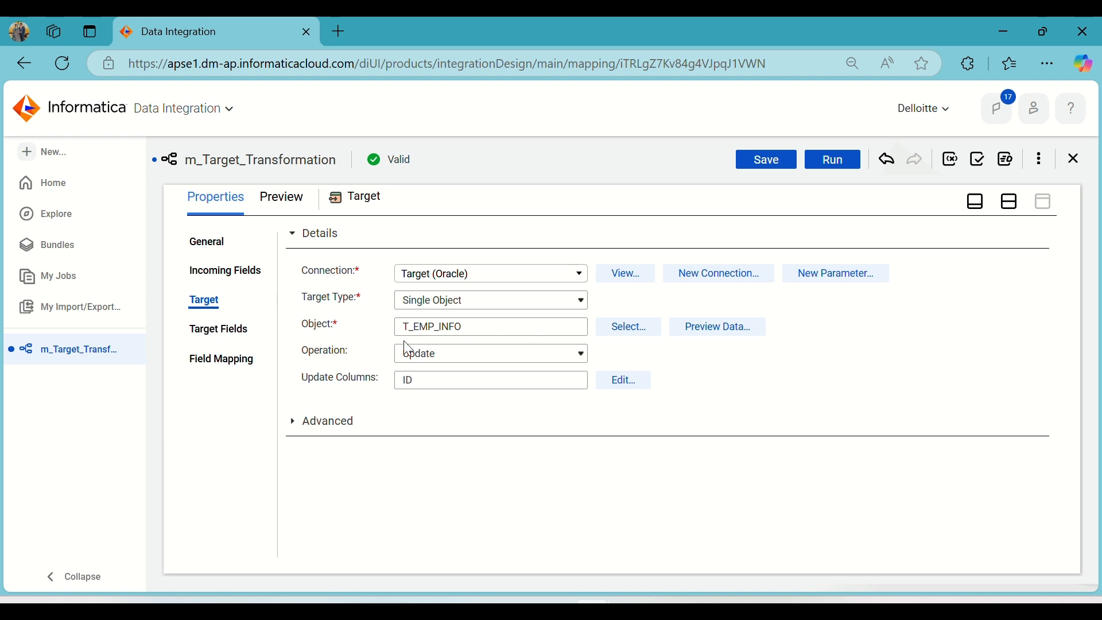
Review the Target transformation's target fields and its field mapping between incoming and target fields.
left_click(223, 330)
left_click(226, 359)
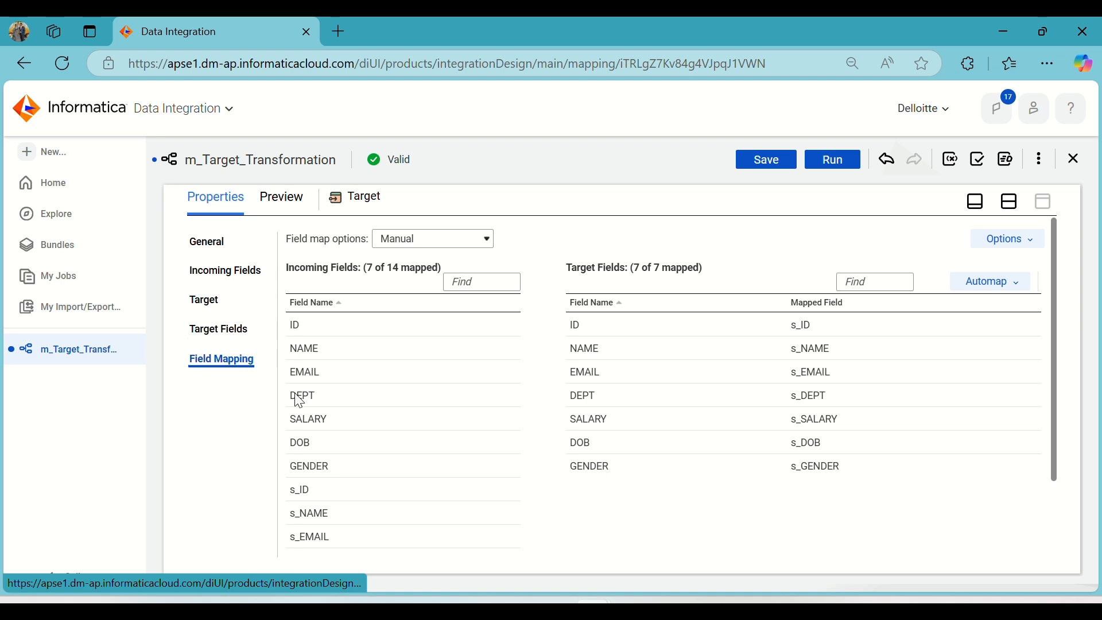
scroll(501, 433, "down", 3)
scroll(501, 432, "up", 3)
Restore the split design view, auto-arrange the transformations on the canvas and save the mapping.
left_click(1015, 201)
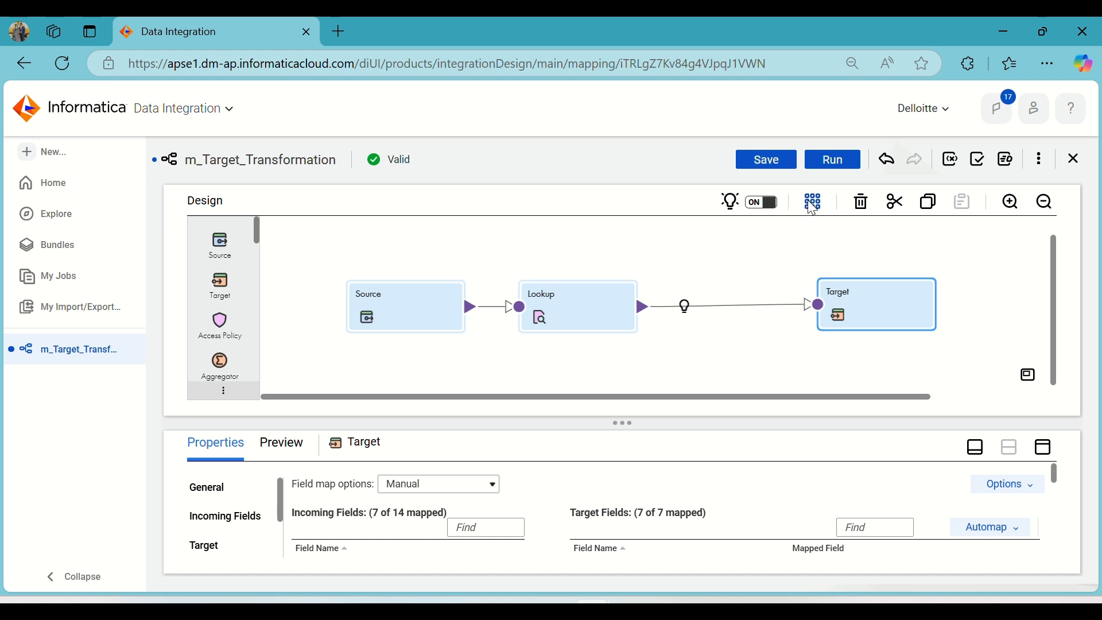
left_click(811, 201)
left_click(760, 159)
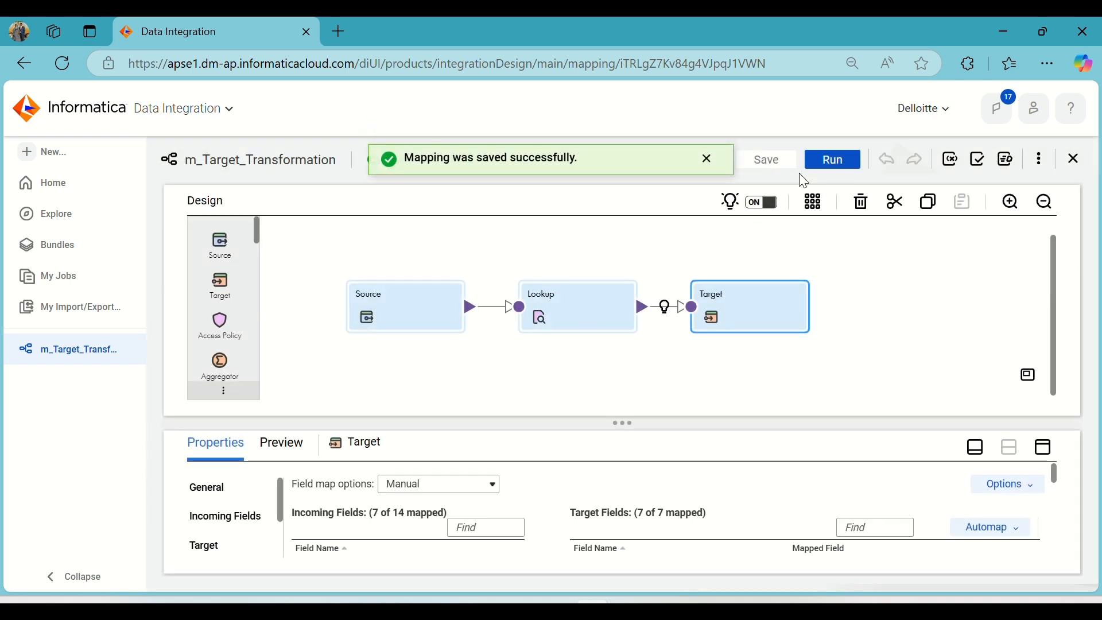
Run the m_Target_Transformation mapping with its preset run settings and open its job listing.
left_click(836, 163)
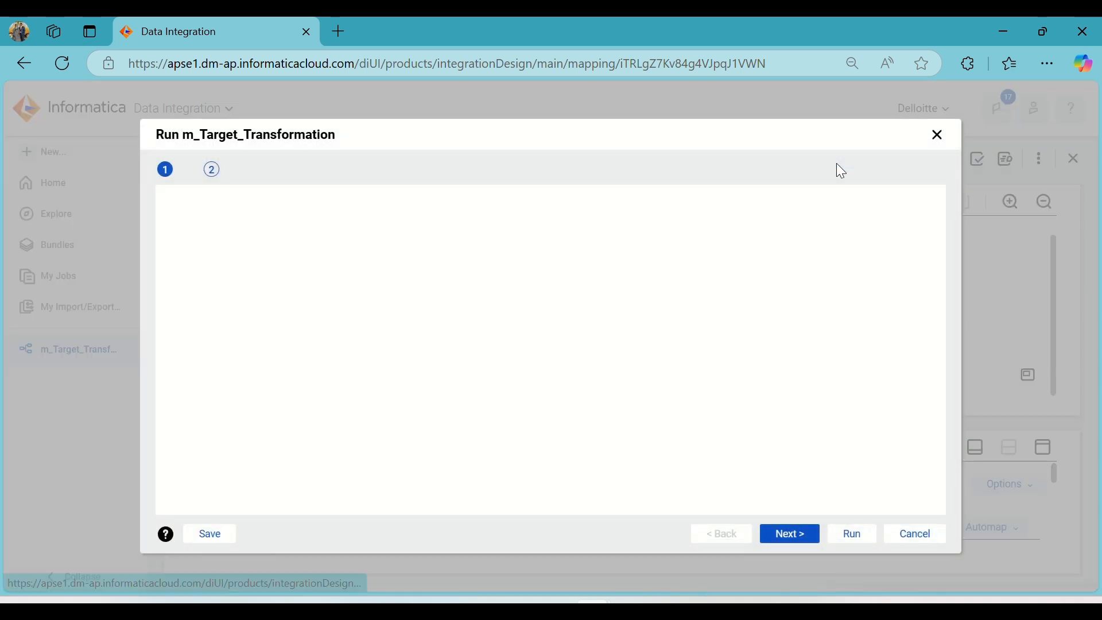
left_click(848, 539)
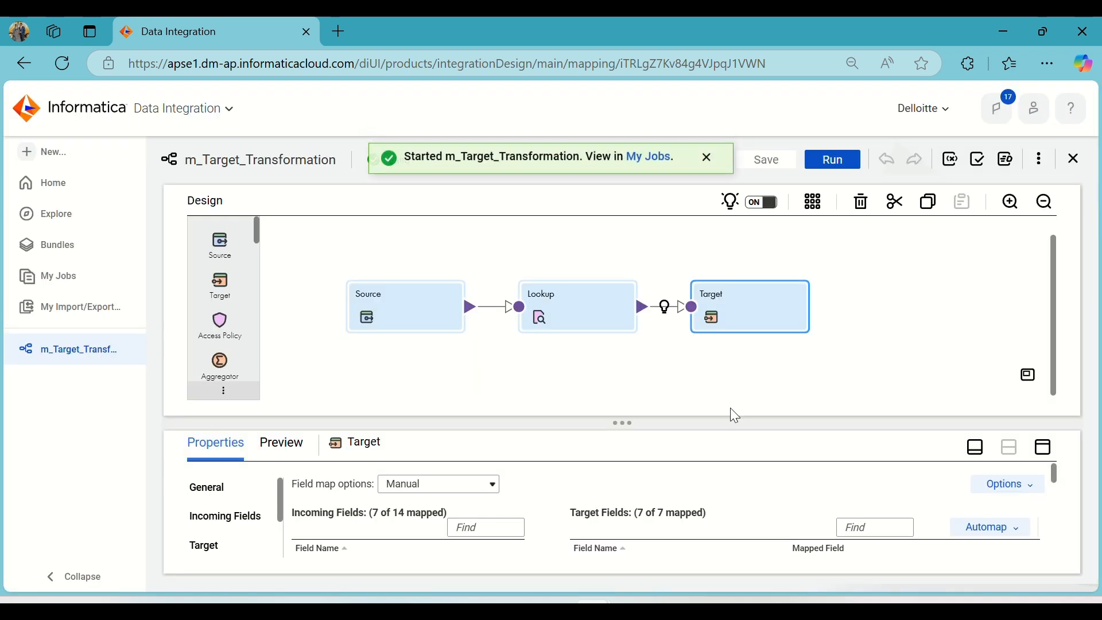
left_click(651, 160)
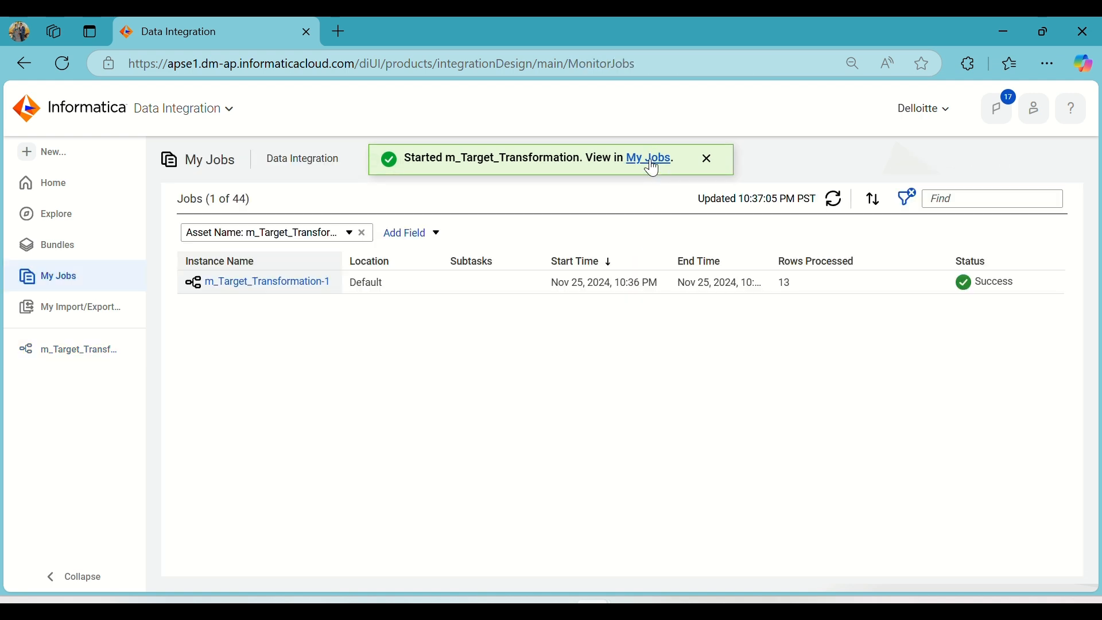
Refresh the job listing repeatedly to monitor the m_Target_Transformation-2 run until it finishes.
left_click(835, 201)
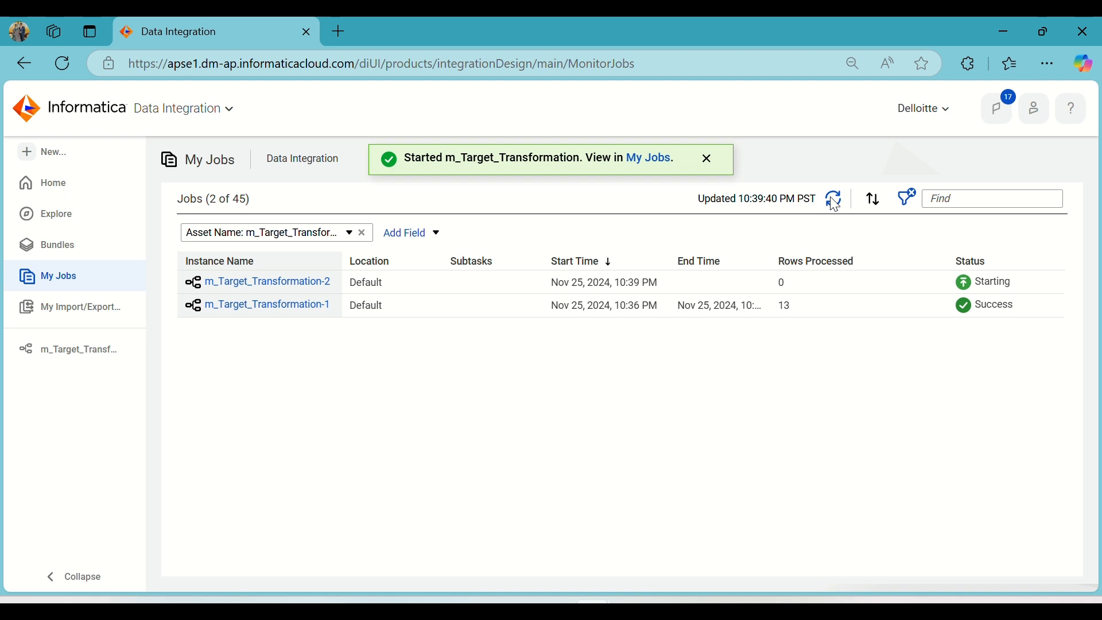
left_click(835, 201)
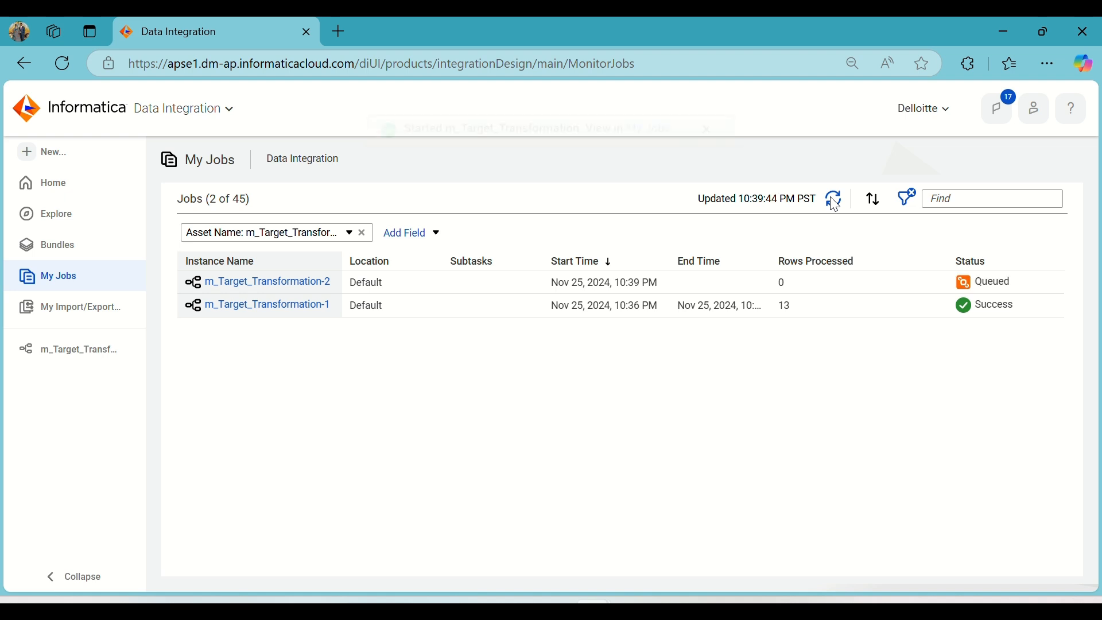
left_click(835, 201)
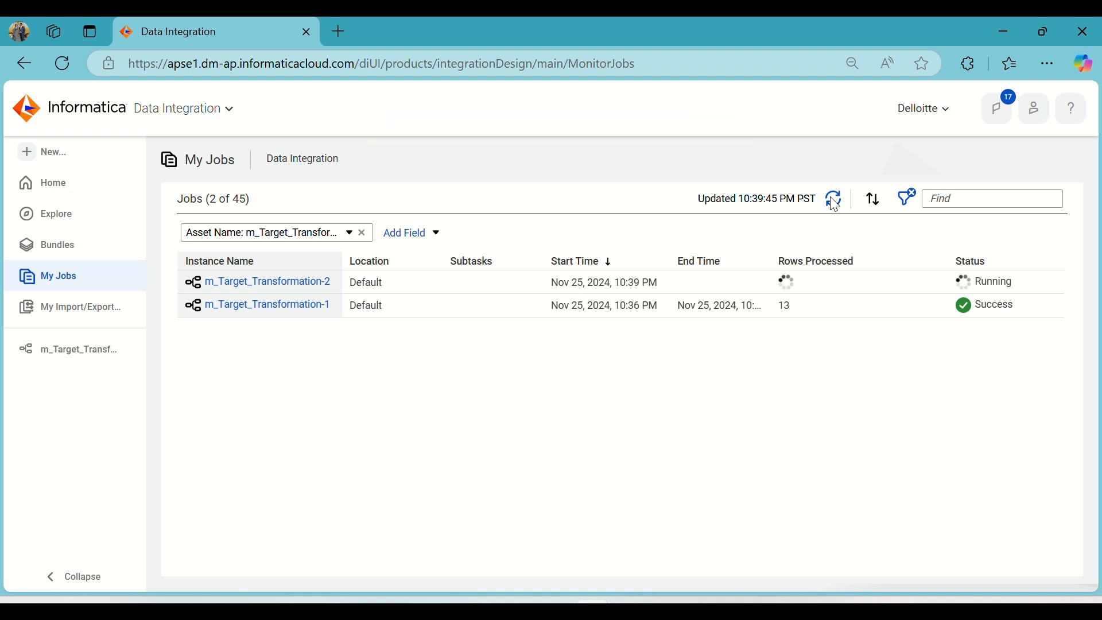
left_click(834, 202)
left_click(835, 202)
left_click(836, 201)
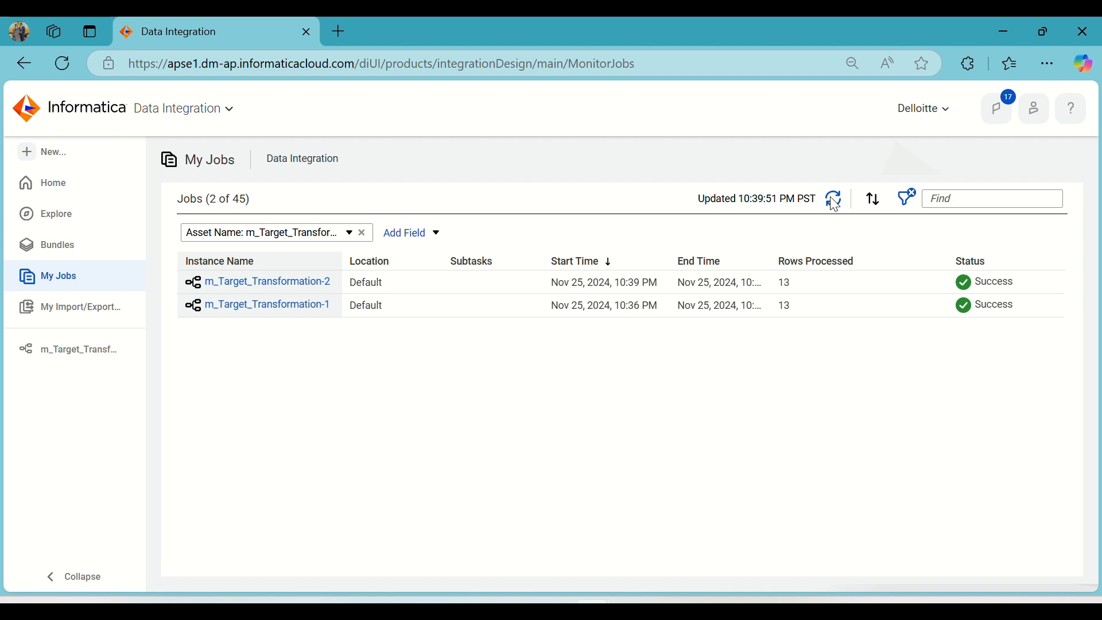
left_click(835, 202)
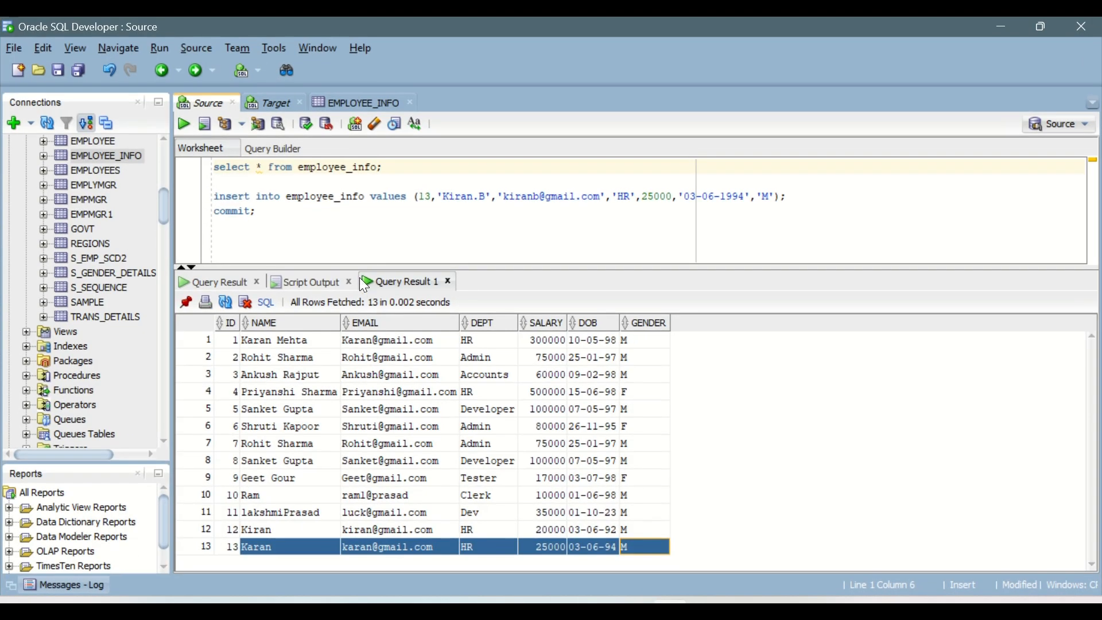
Switch to Oracle SQL Developer, rerun the T_Emp_Info query in the Target worksheet and check the name in the row with ID 13.
left_click(270, 109)
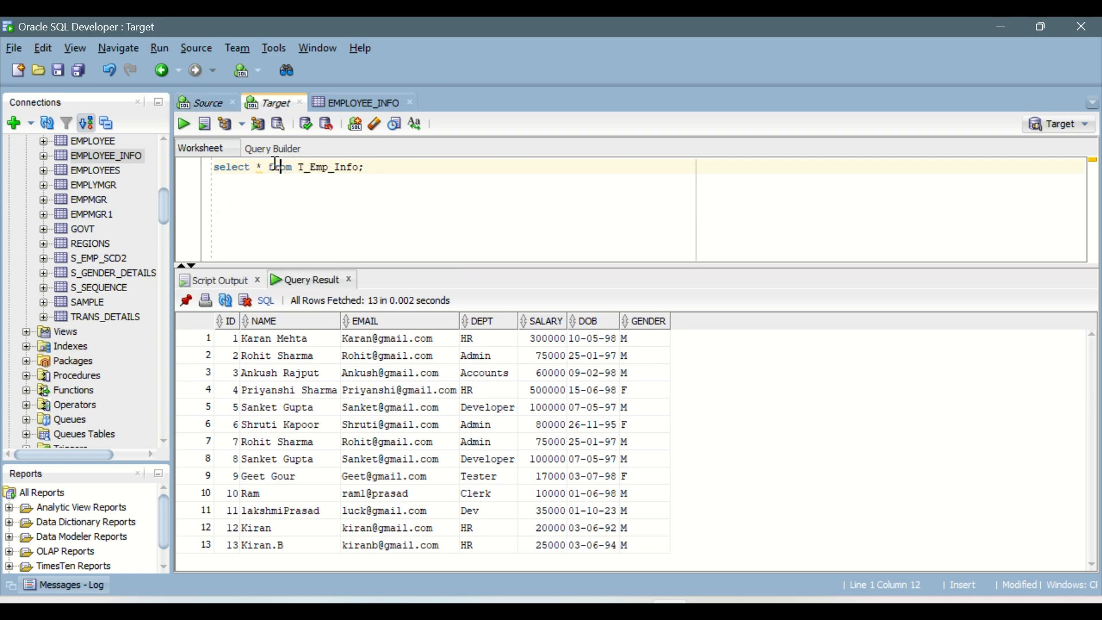
left_click(183, 124)
left_click(263, 545)
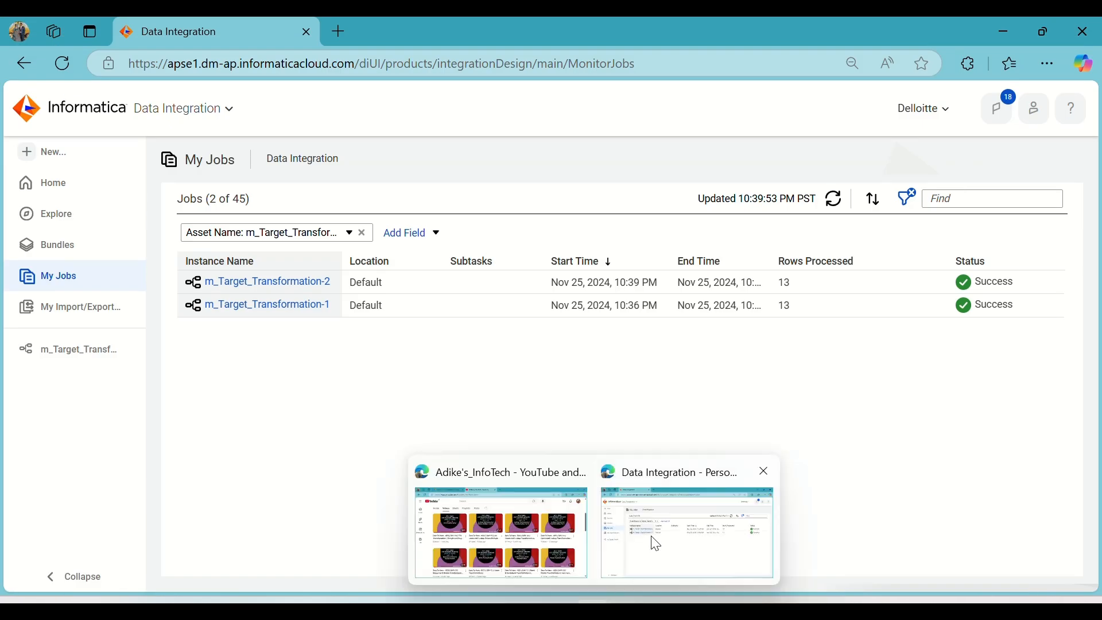
Switch back to Informatica, reopen m_Target_Transformation and review the Target transformation's field mapping, s_ID field details and operation settings.
left_click(653, 531)
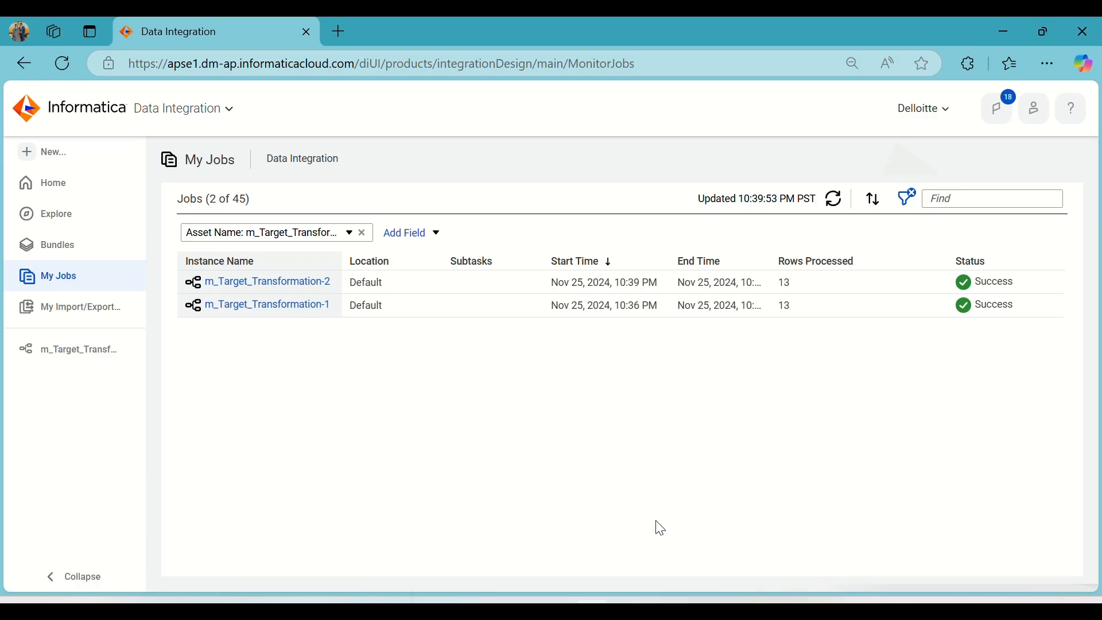
left_click(76, 357)
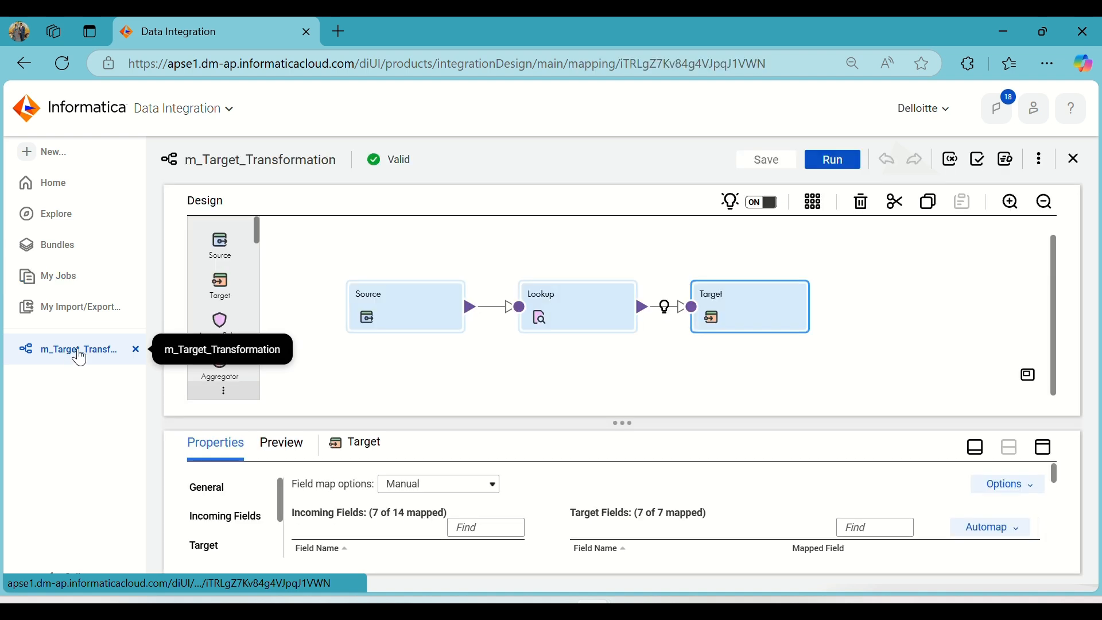
left_click(738, 294)
left_click(1045, 453)
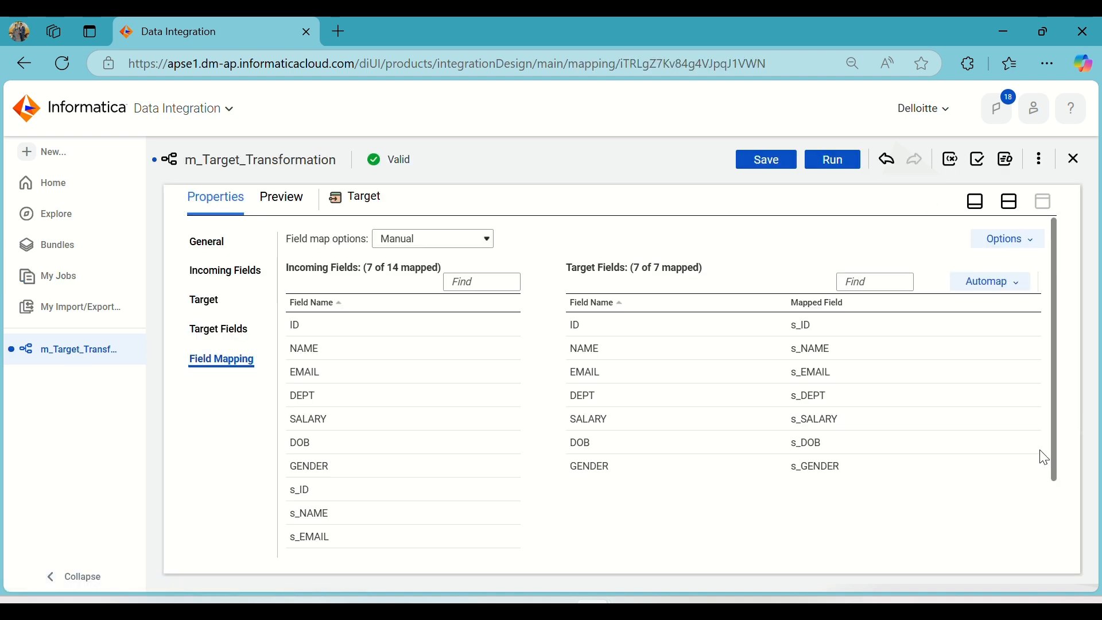
scroll(428, 453, "down", 2)
left_click(345, 403)
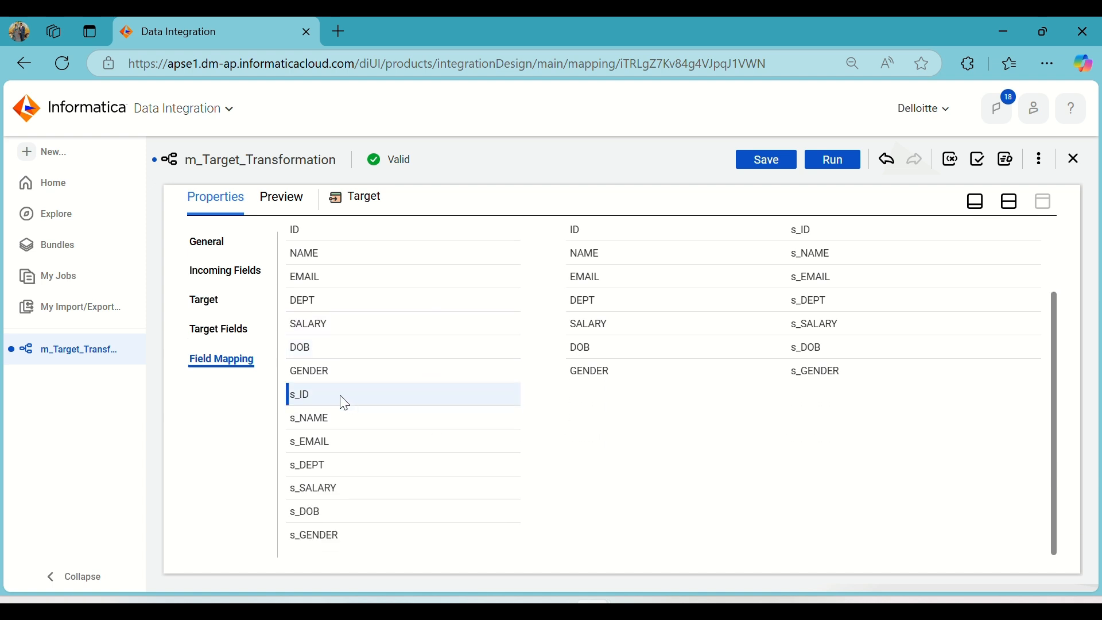
mouse_move(344, 403)
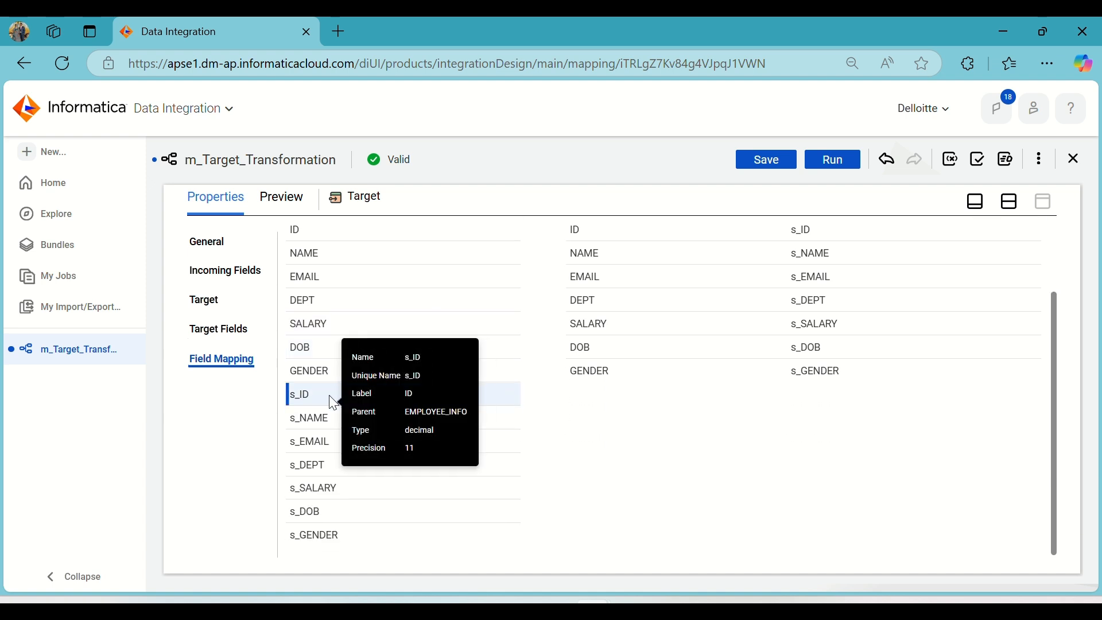
left_click(217, 301)
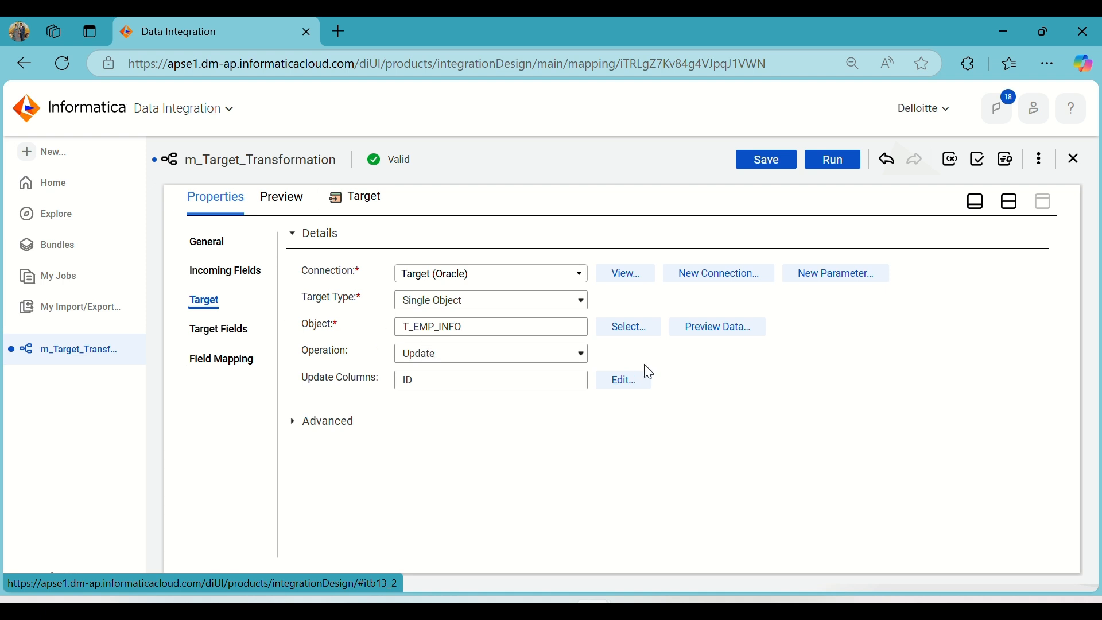
left_click(1010, 201)
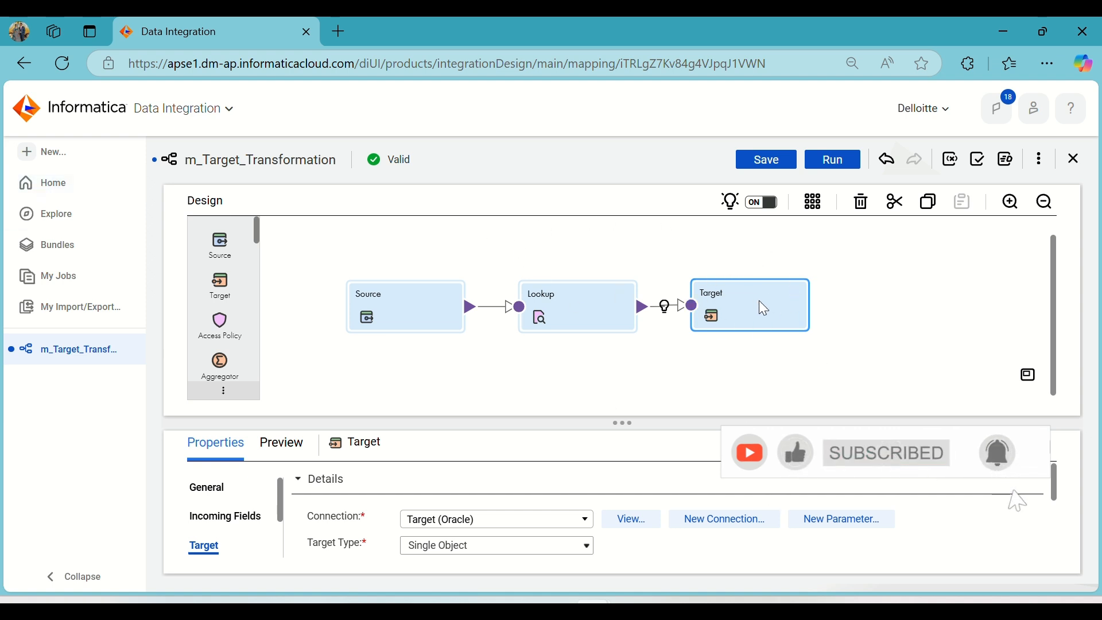
Duplicate the Target transformation, undo the surplus copies and place the remaining copy directly below the original.
key("ctrl+c")
key("ctrl+v")
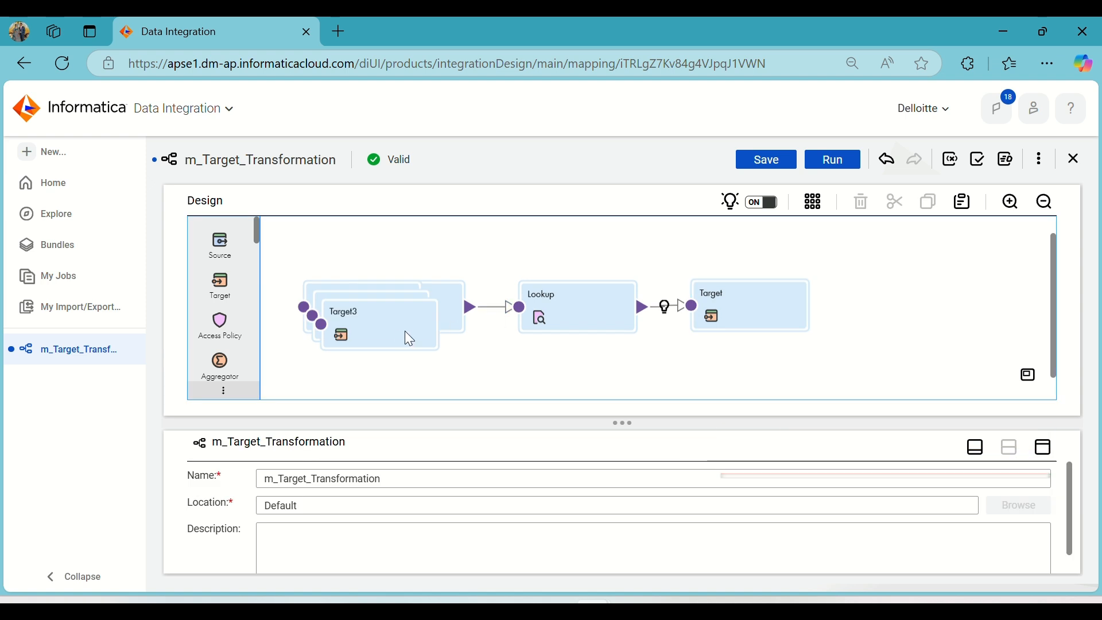
left_click_drag(405, 330, 390, 329)
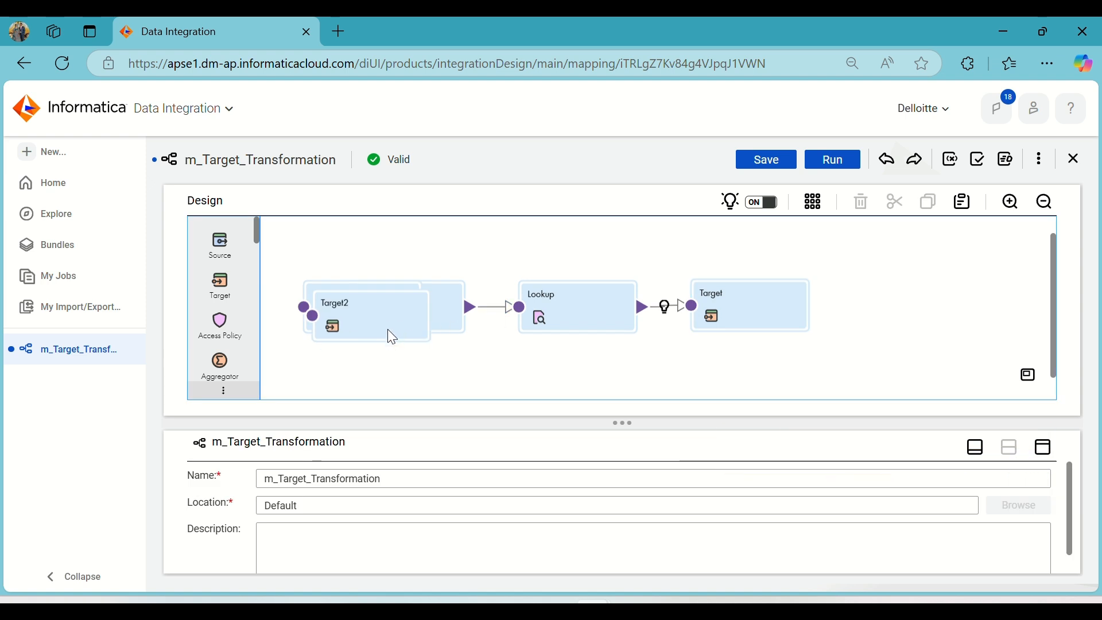
left_click_drag(386, 330, 758, 373)
Rename the original Target transformation as Insert and its copy Target1 as Update.
left_click(764, 297)
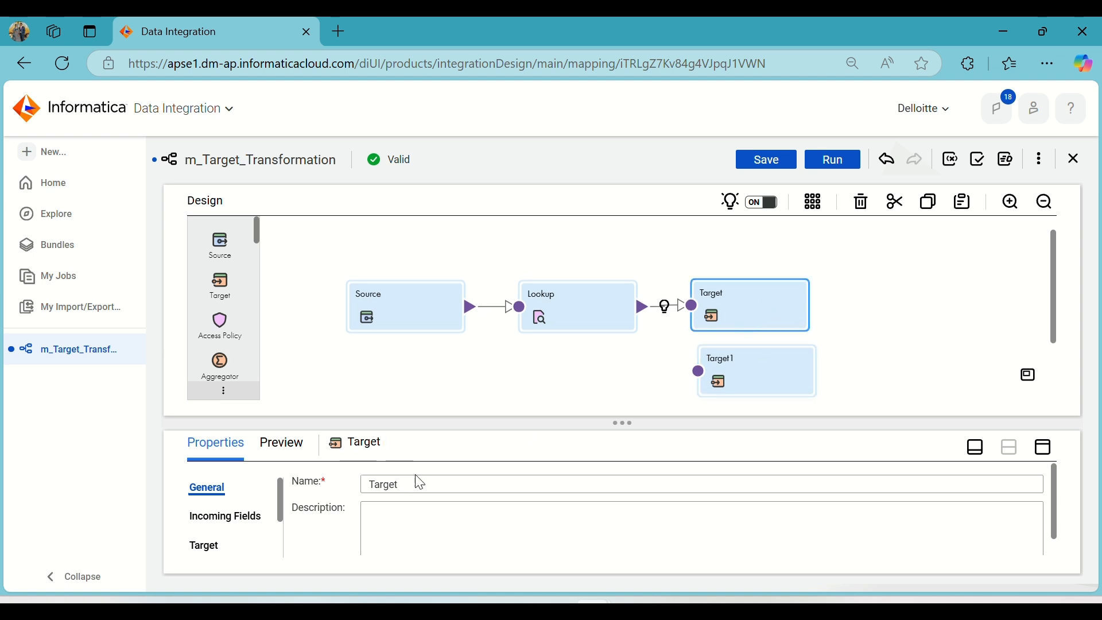
left_click_drag(418, 482, 352, 488)
type("Insert")
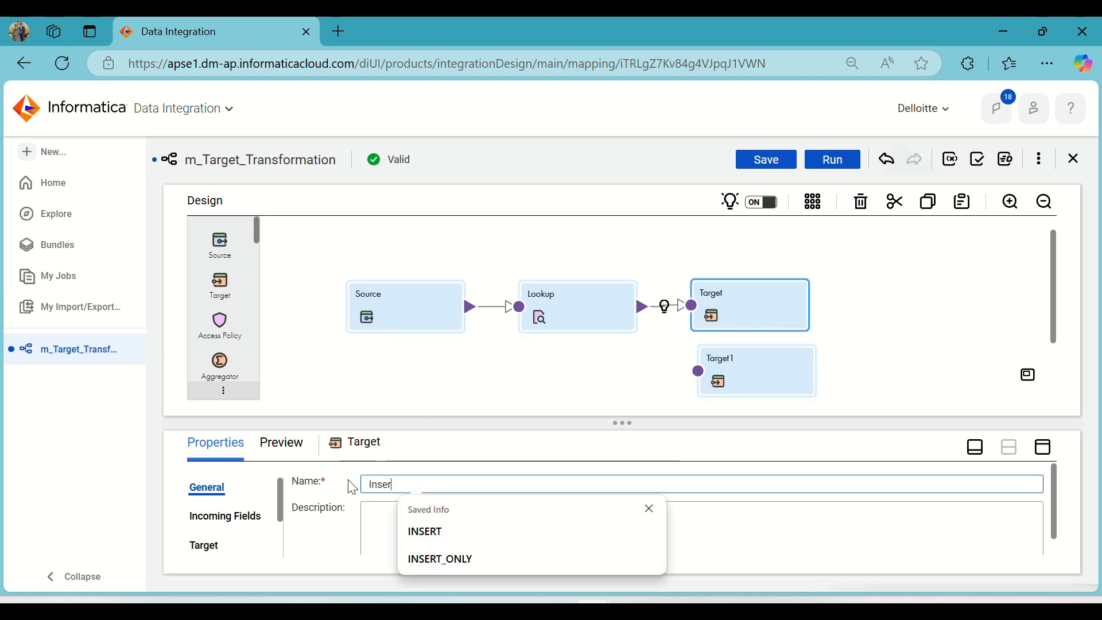
left_click(517, 398)
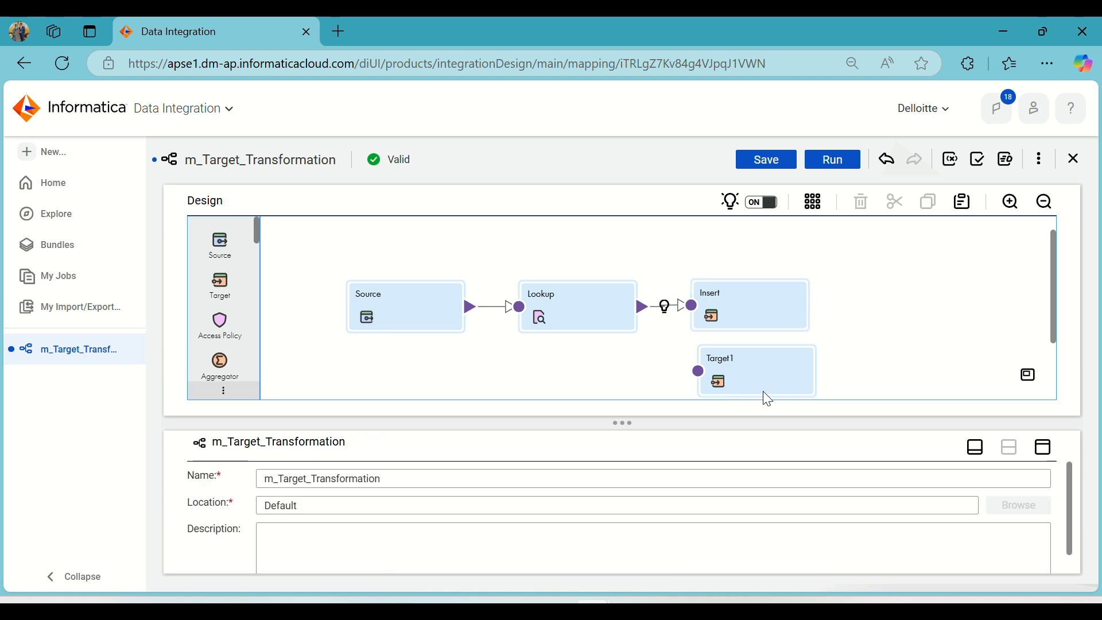
left_click(757, 372)
left_click_drag(411, 483, 325, 491)
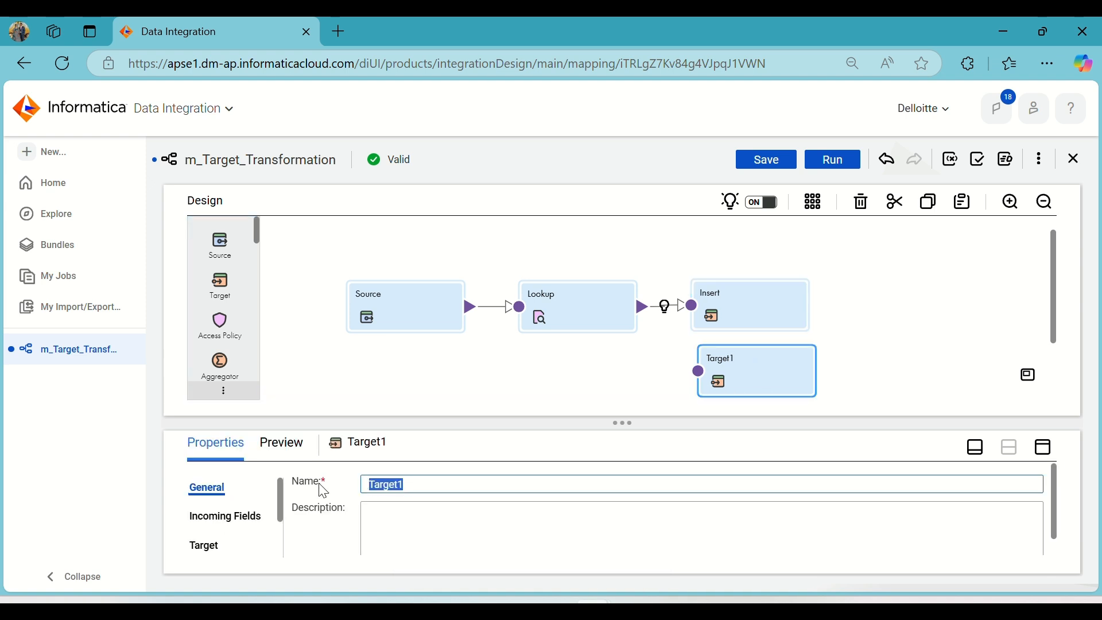
type("Update")
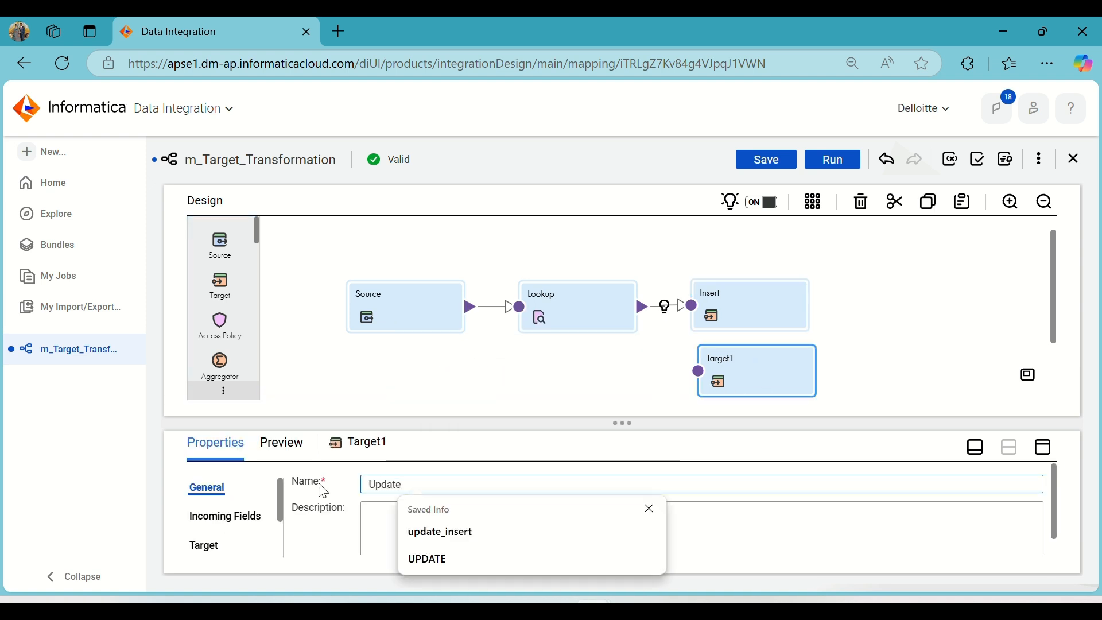
left_click(436, 381)
Set the Insert target's operation to Insert and restore the split design view.
left_click(760, 302)
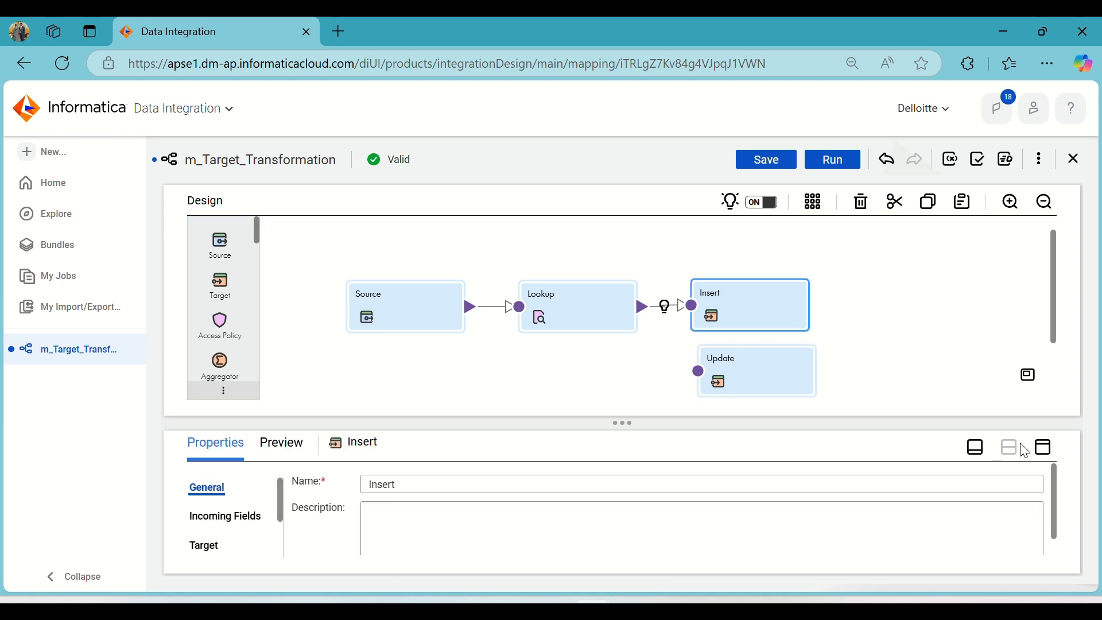
left_click(1042, 449)
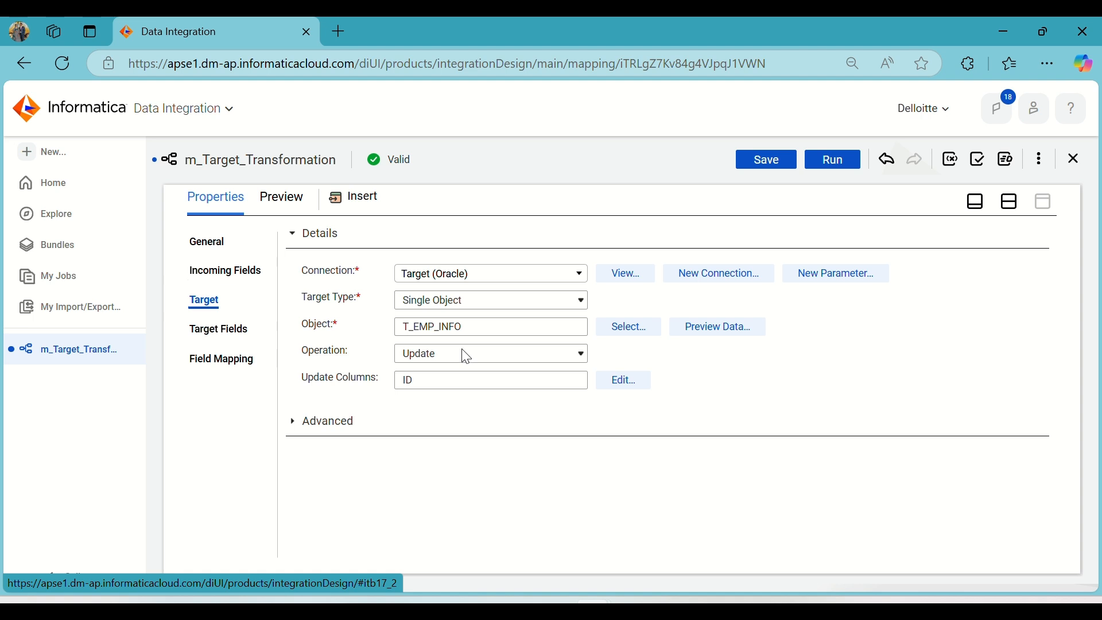
left_click(466, 356)
left_click(448, 378)
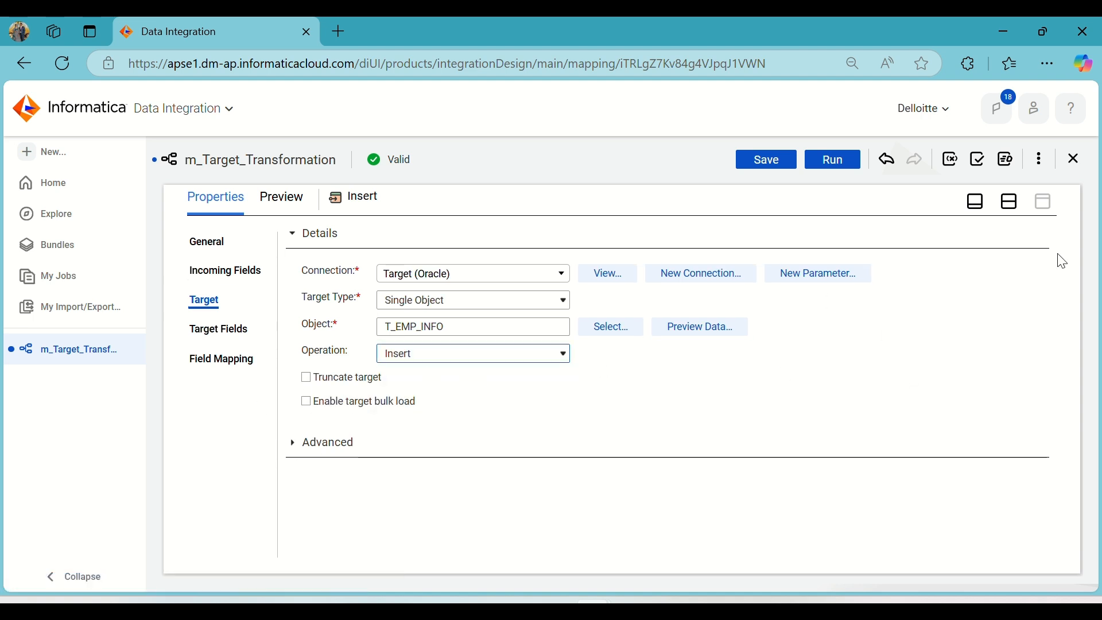
left_click(1010, 202)
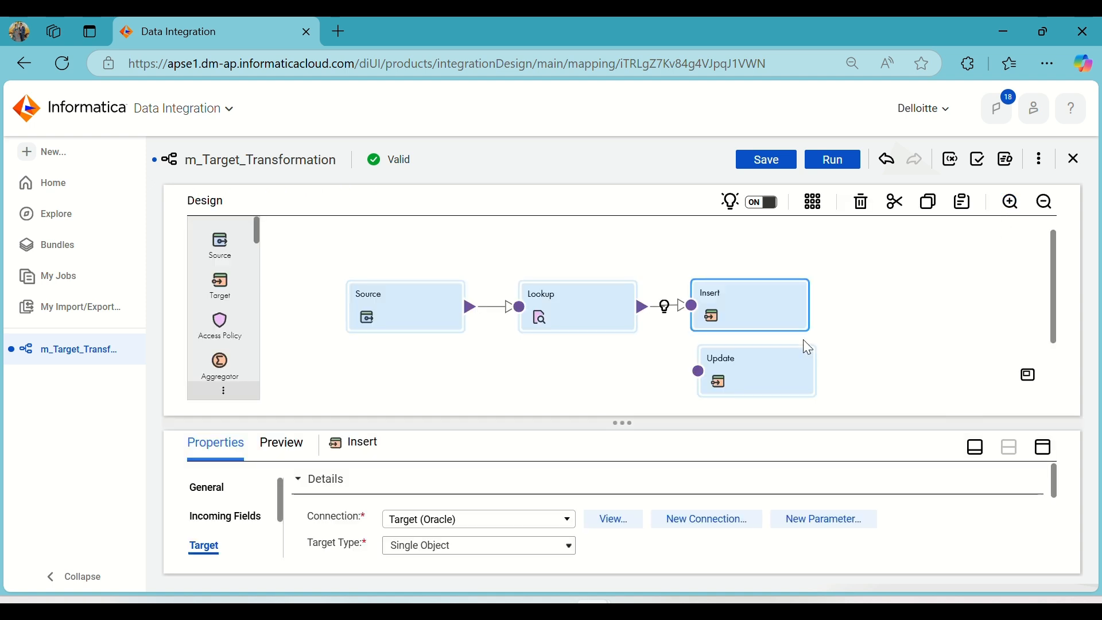
Check the operation and update column in the Update target's settings, then restore the split design view.
left_click(761, 374)
left_click(1043, 448)
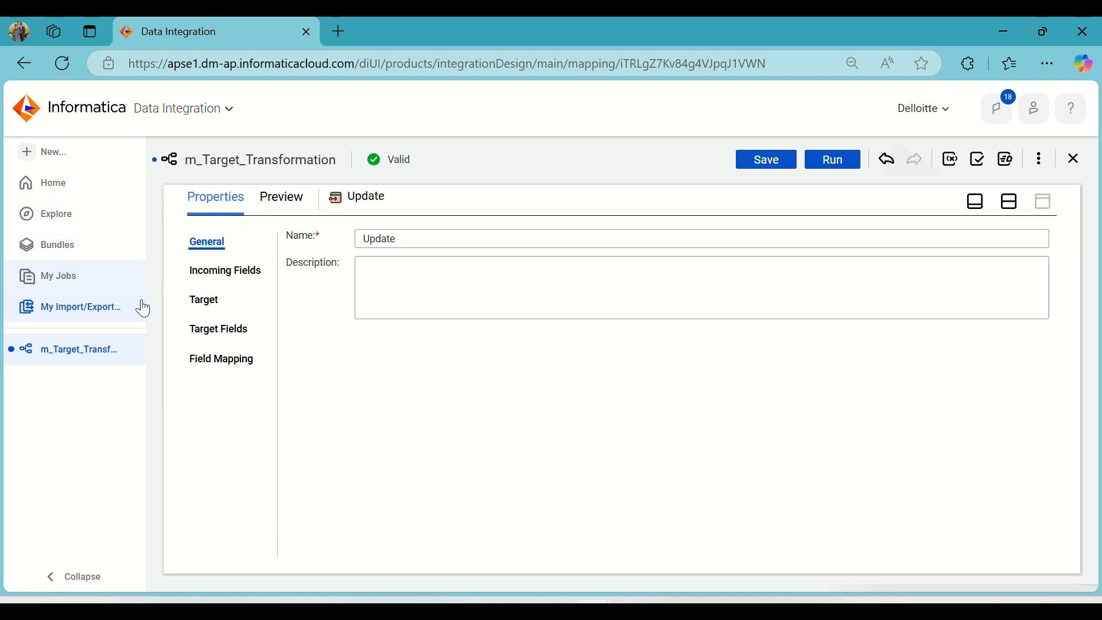
left_click(205, 302)
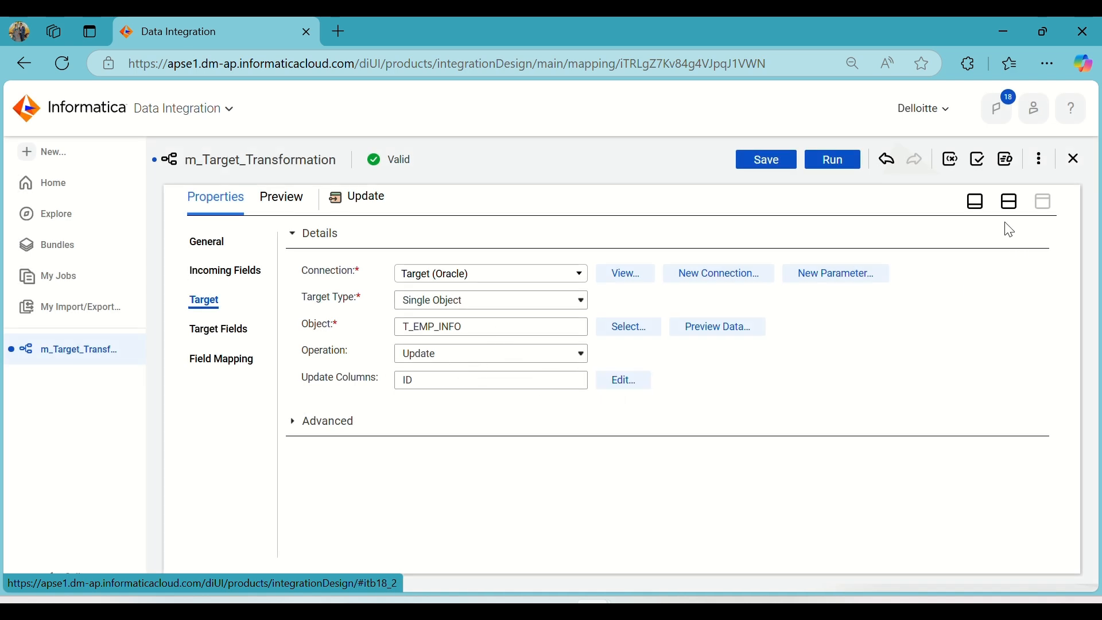
left_click(1010, 202)
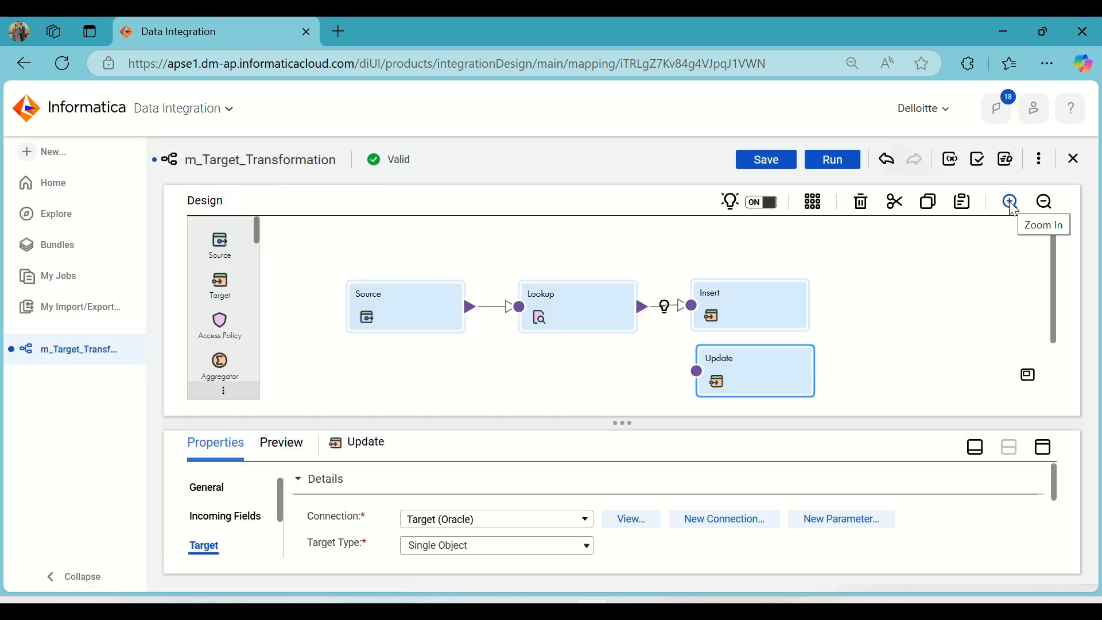
Insert a Router between the Lookup and Insert transformations, and space the Insert and Update targets out beyond it.
left_click_drag(769, 301, 866, 264)
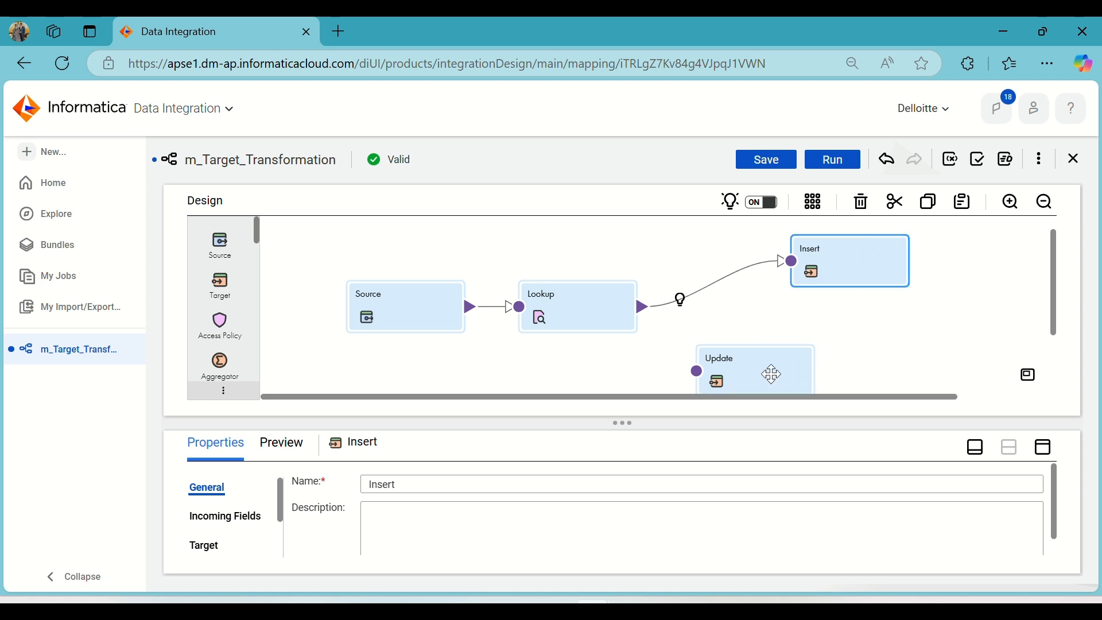
left_click_drag(772, 374, 864, 341)
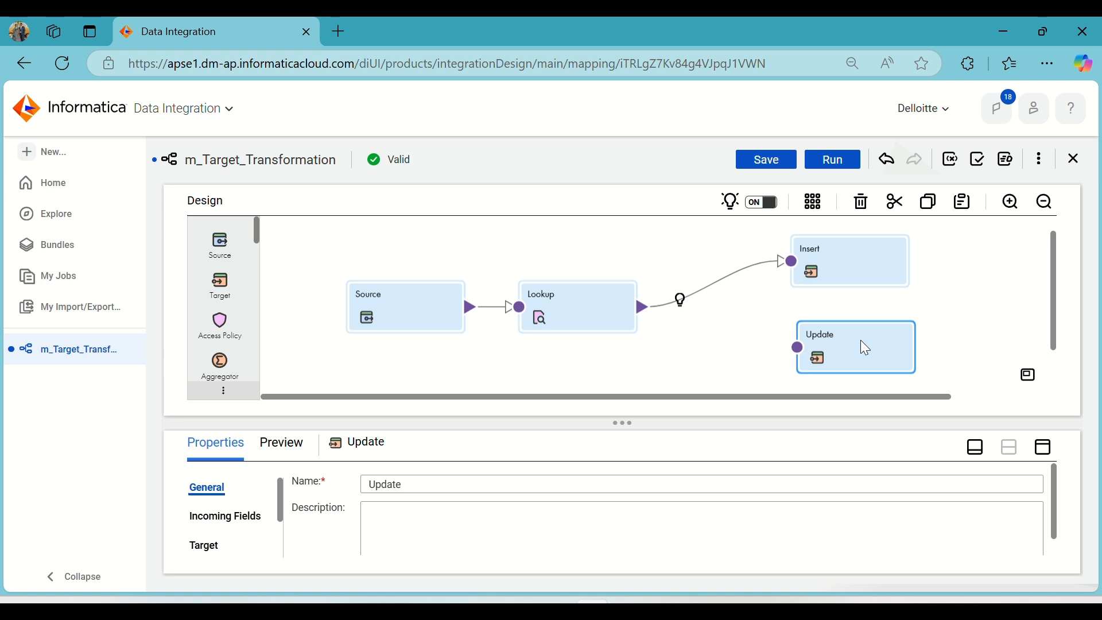
left_click(680, 301)
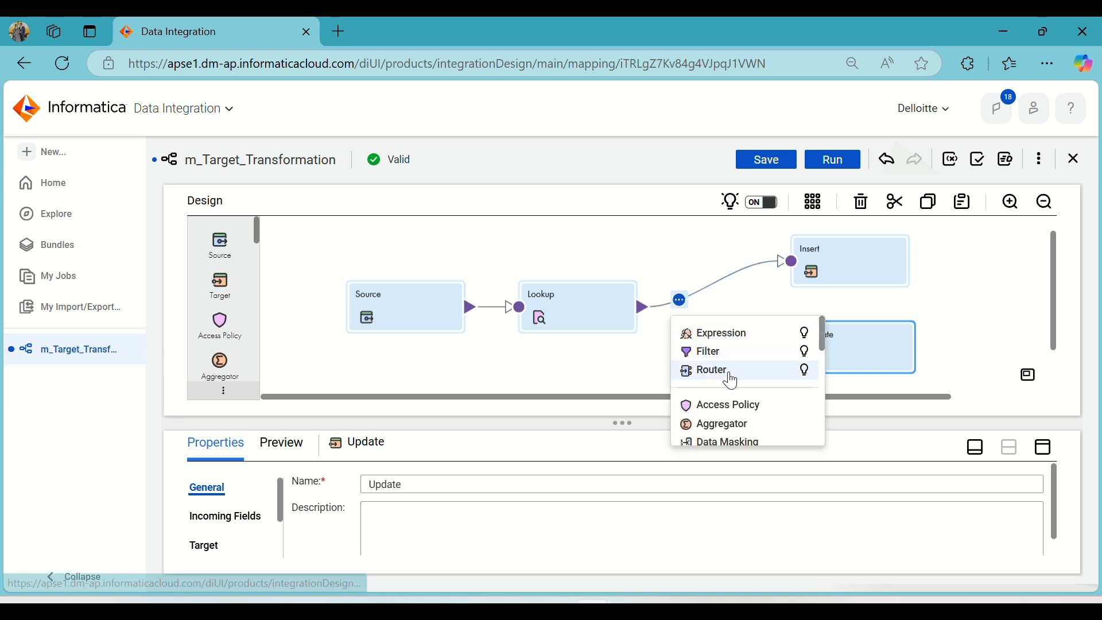
left_click(726, 372)
left_click_drag(760, 264, 877, 265)
left_click_drag(748, 351, 863, 356)
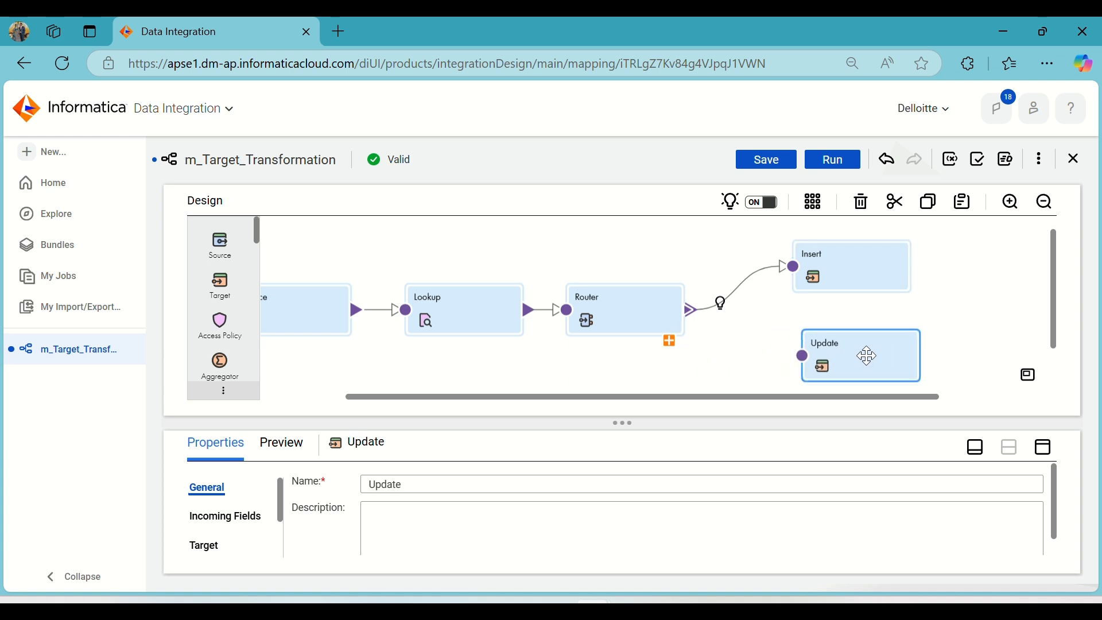
Add two new output groups to the Router transformation.
left_click(634, 304)
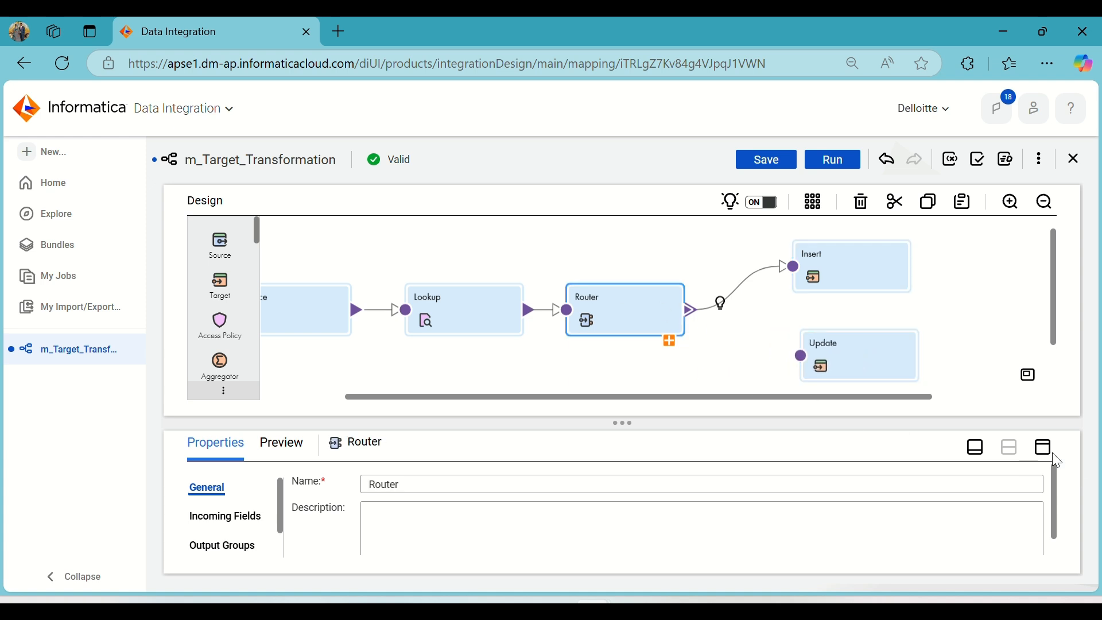
left_click(1043, 447)
left_click(243, 306)
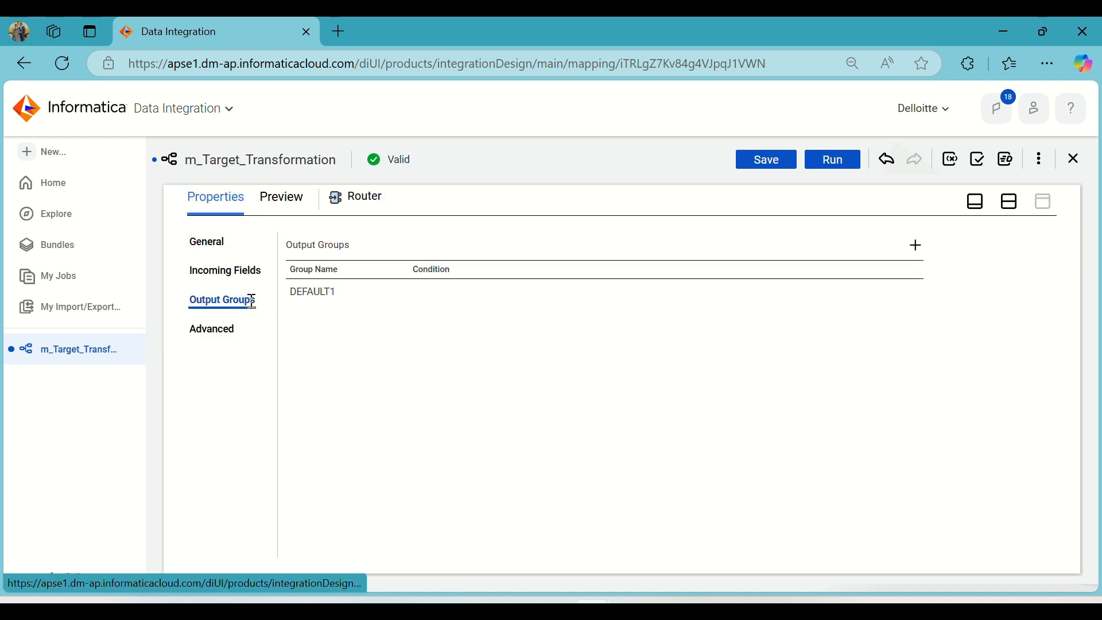
left_click(916, 246)
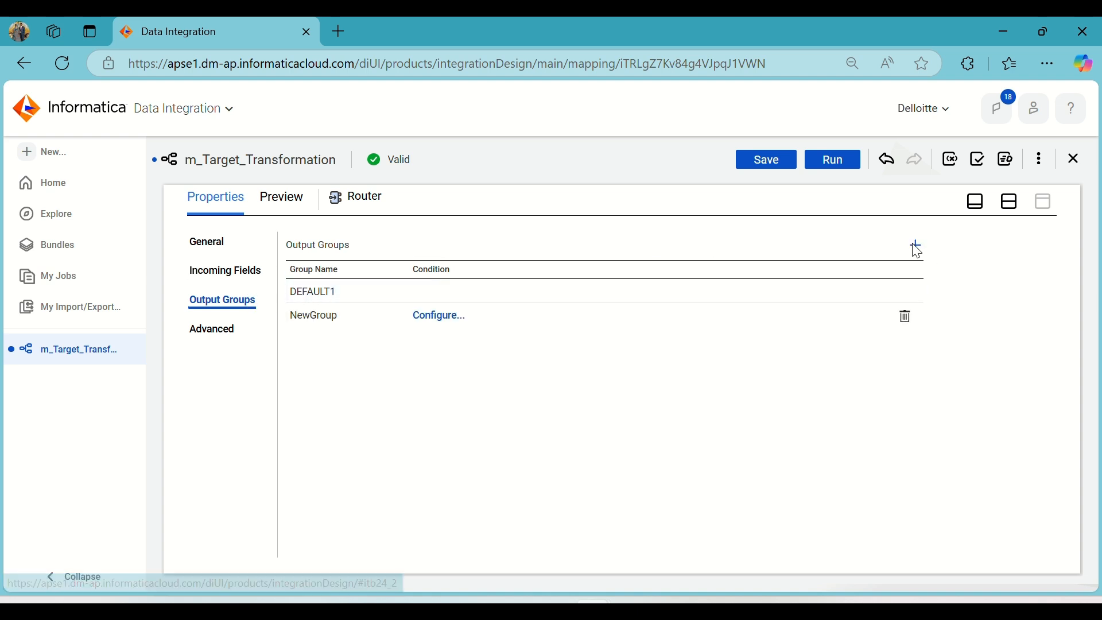
left_click(916, 246)
Rename the Router's two new output groups as Insert and Update.
left_click(339, 315)
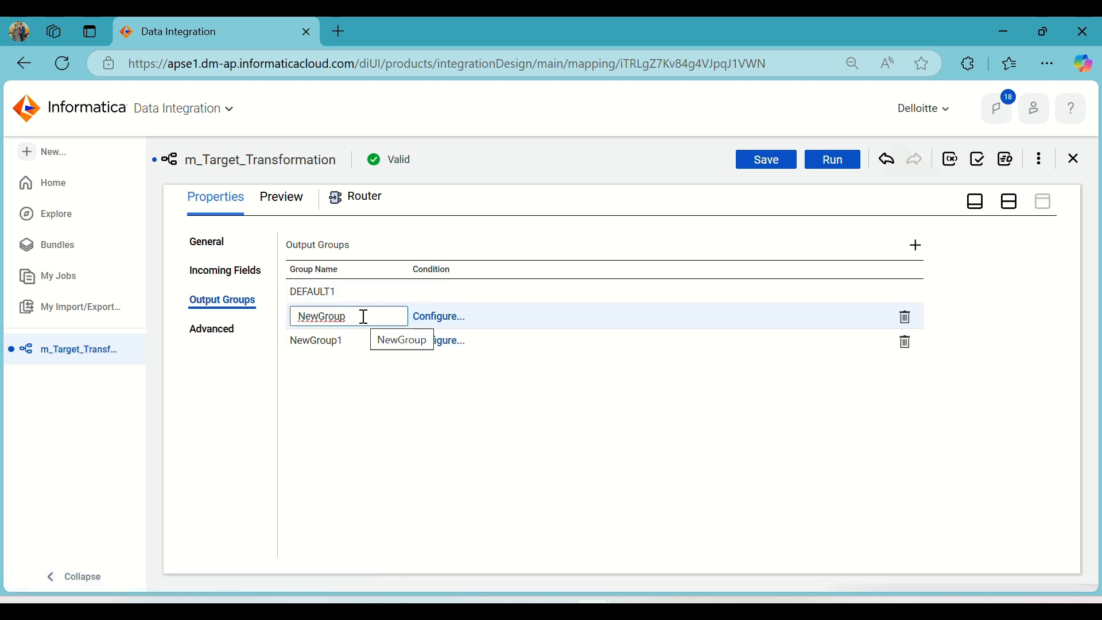
key("BackSpace")
key("BackSpace")
key("BackSpace")
key("BackSpace")
key("BackSpace")
key("BackSpace")
key("BackSpace")
key("BackSpace")
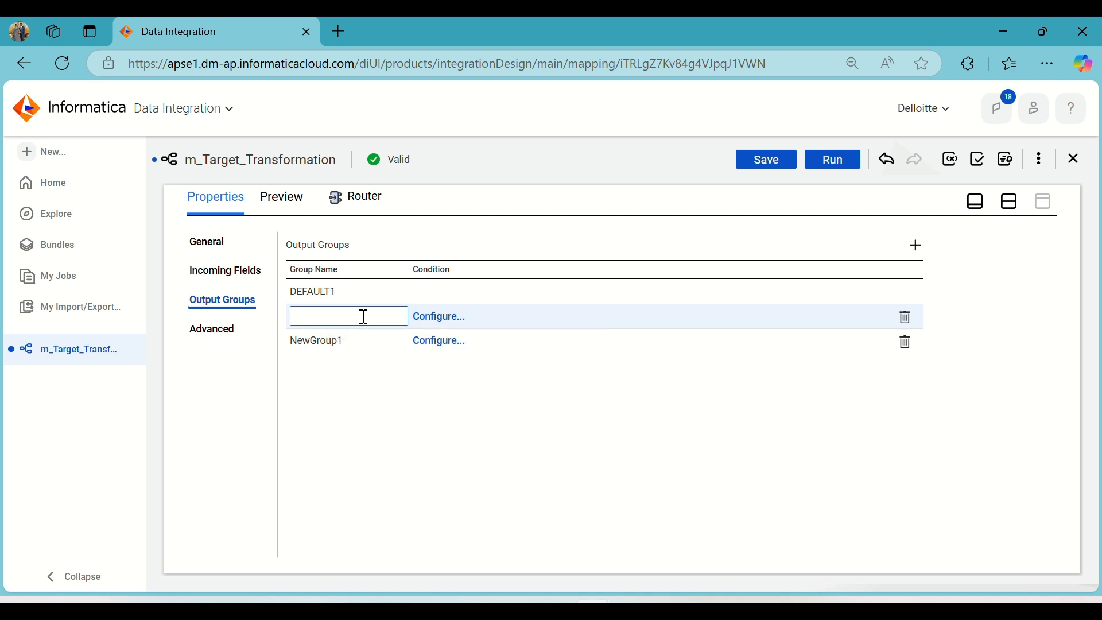
type("Insert")
left_click(314, 343)
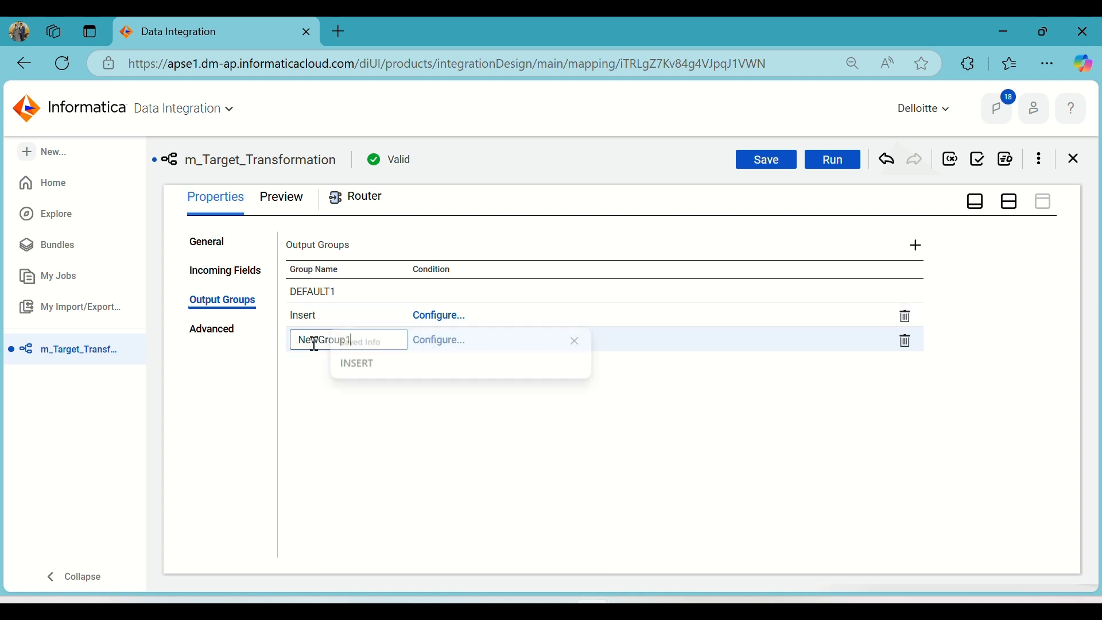
left_click(363, 336)
left_click_drag(365, 340, 278, 339)
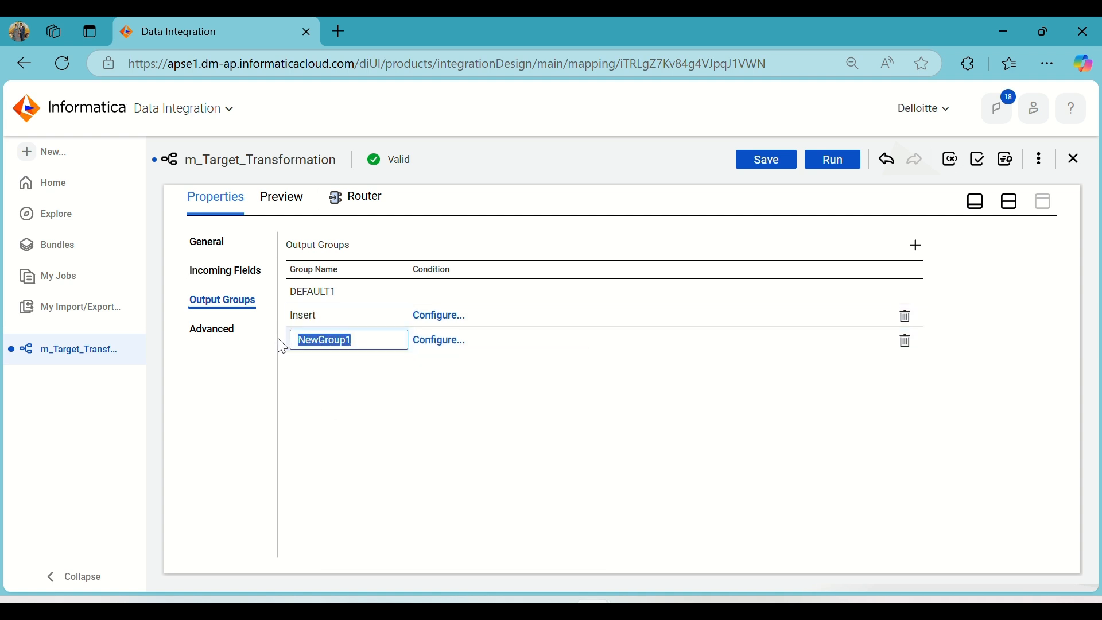
type("Update")
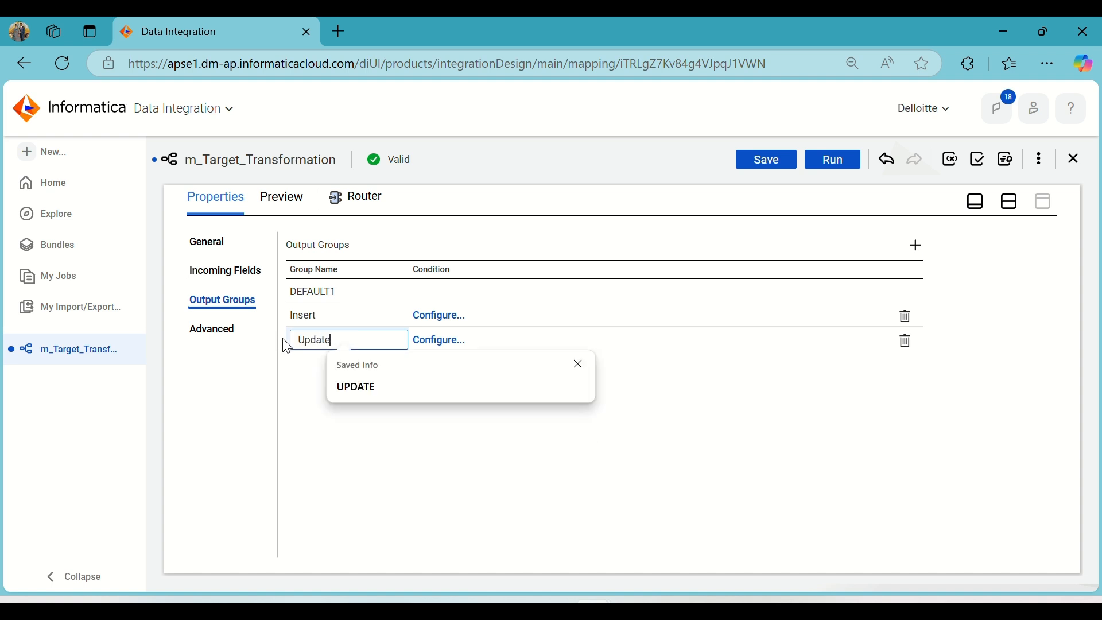
left_click(324, 451)
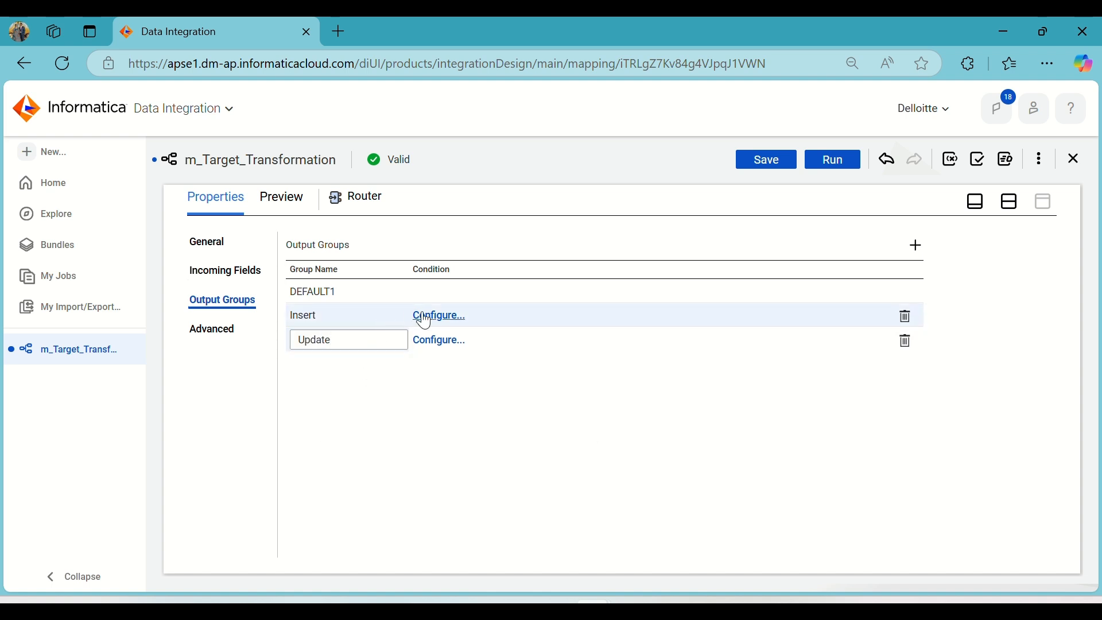
left_click(374, 314)
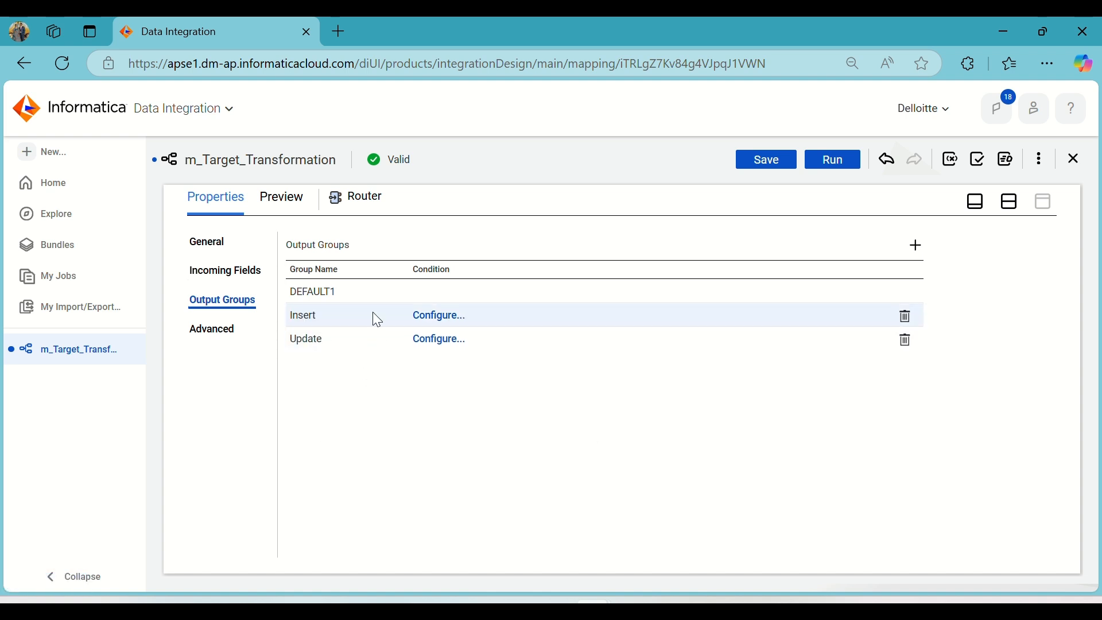
Open the Insert group's filter condition and set its type to Advanced.
left_click(441, 317)
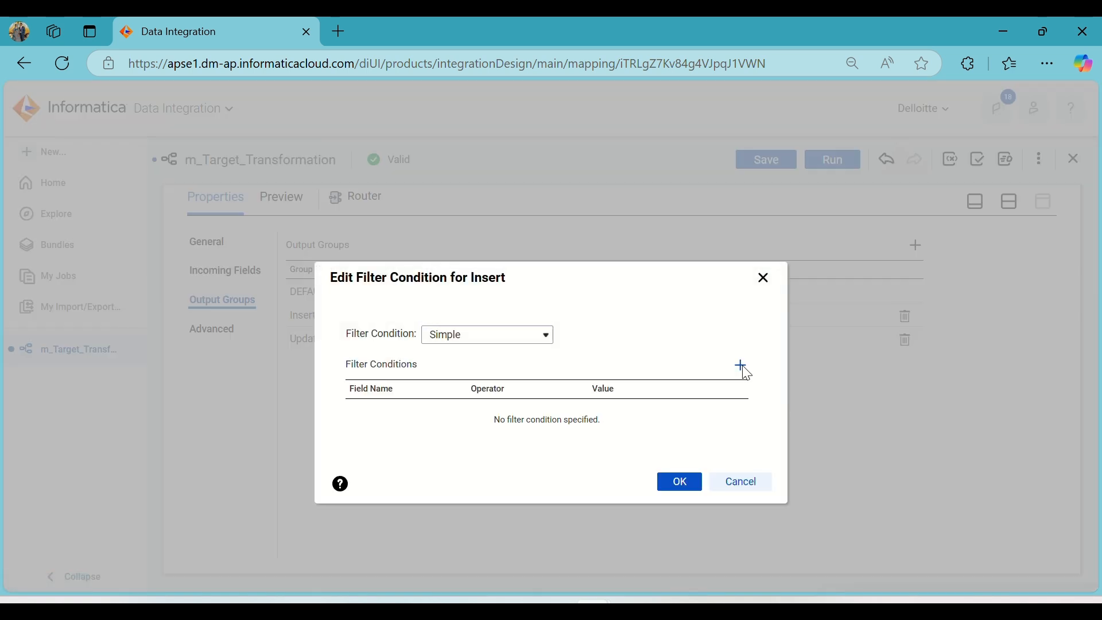
left_click(742, 367)
left_click(496, 336)
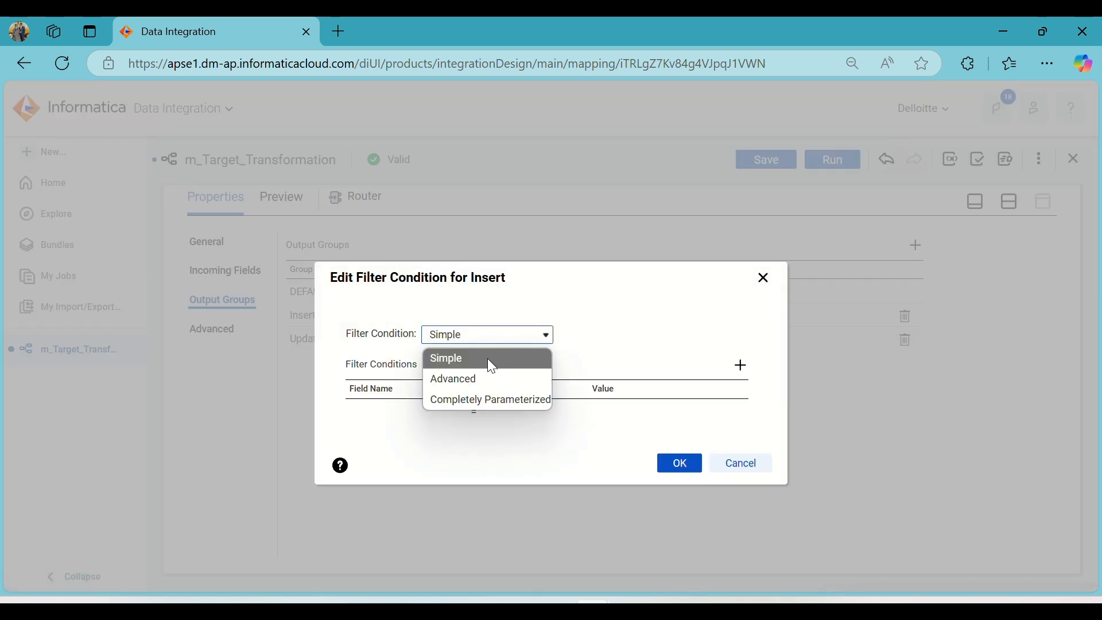
left_click(488, 379)
left_click(576, 445)
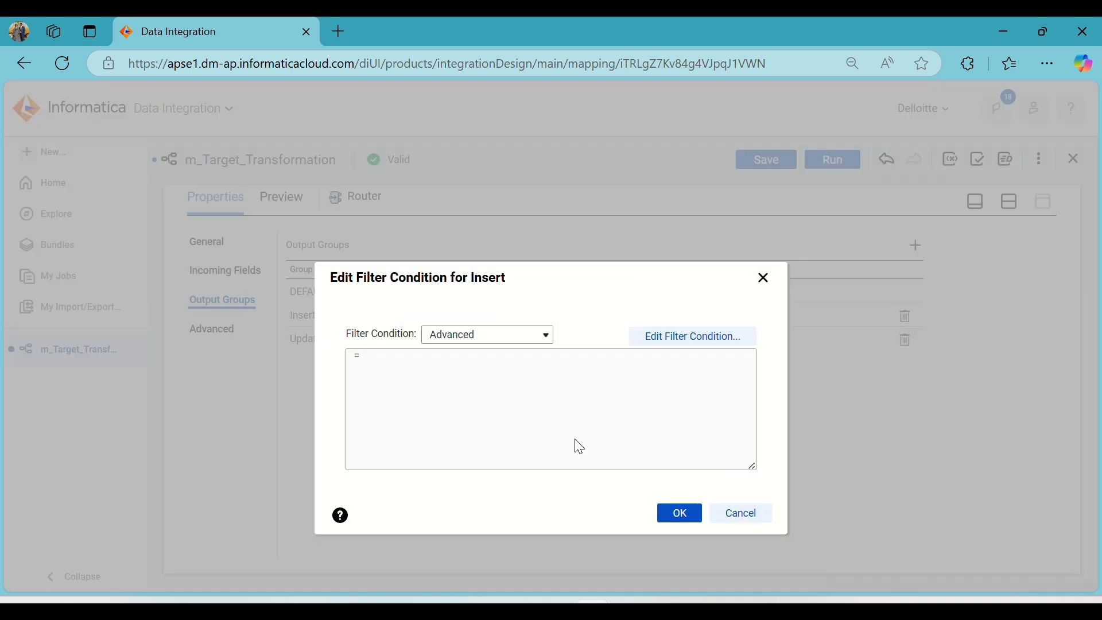
Enter ISNULL(id) as the Insert group's filter expression and validate it.
left_click(656, 338)
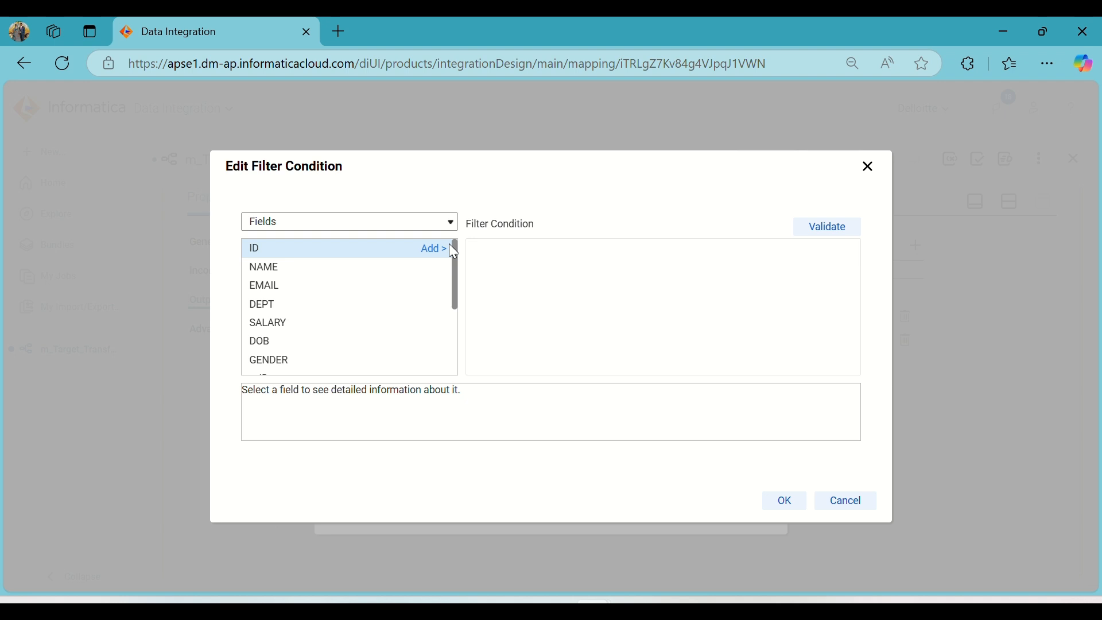
type("ISNULL(id)")
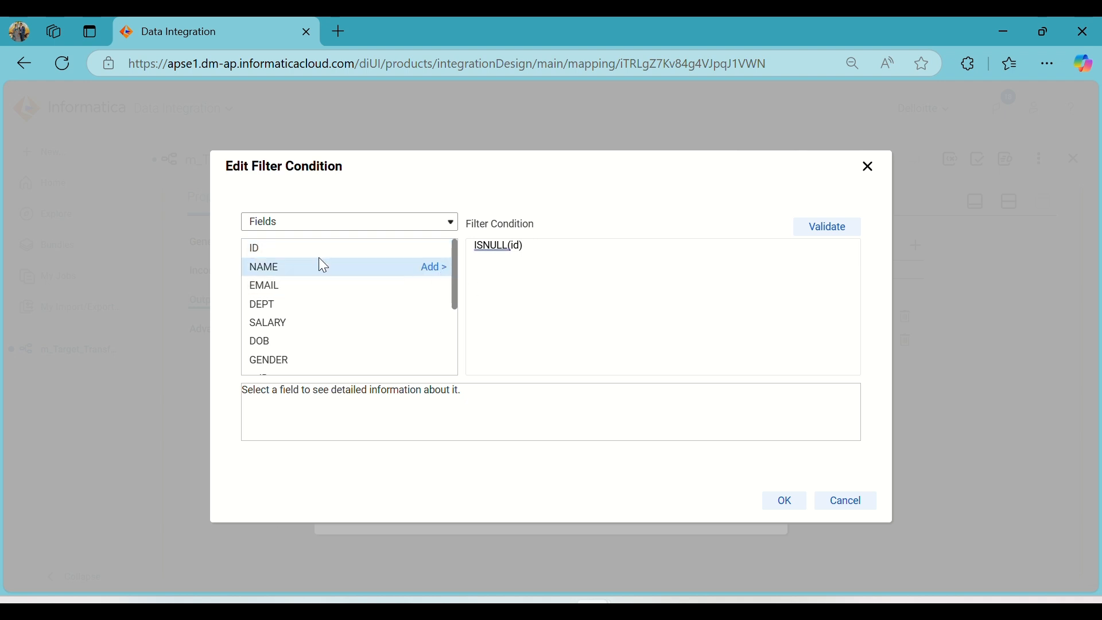
left_click(818, 239)
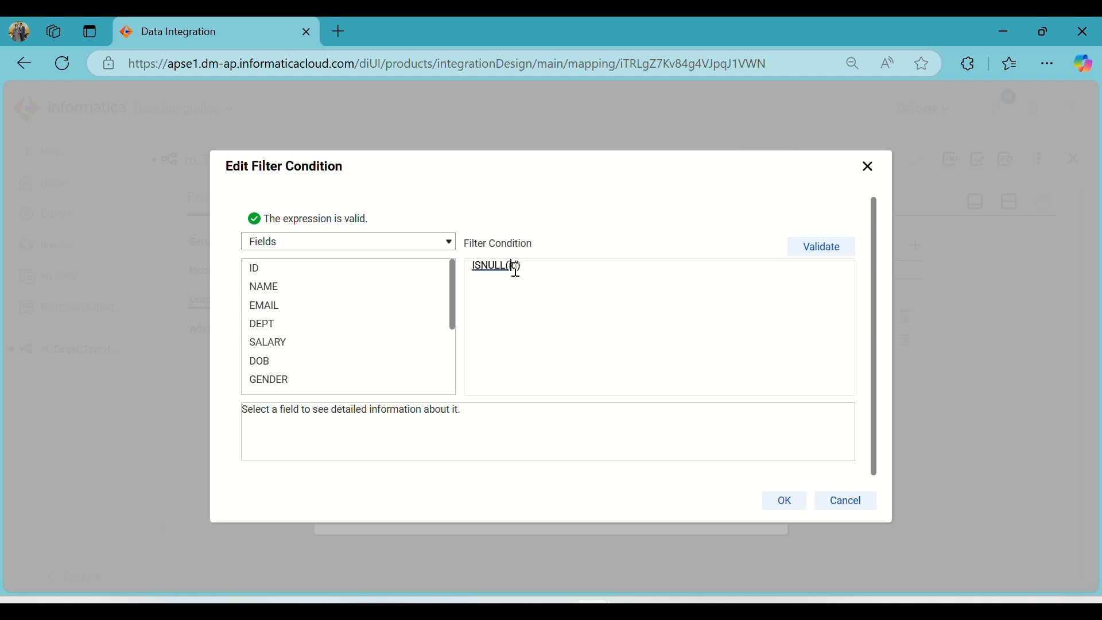
Correct the Insert group's expression to ISNULL(ID), validate it and accept the filter condition.
key("Right")
key("BackSpace")
key("BackSpace")
type("id")
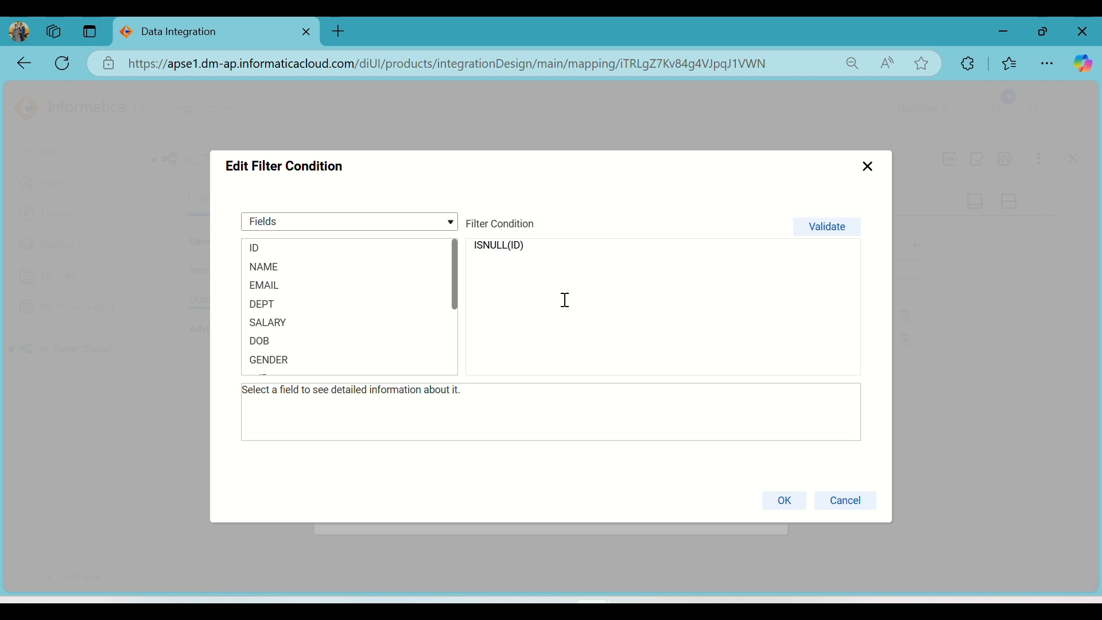
left_click(814, 224)
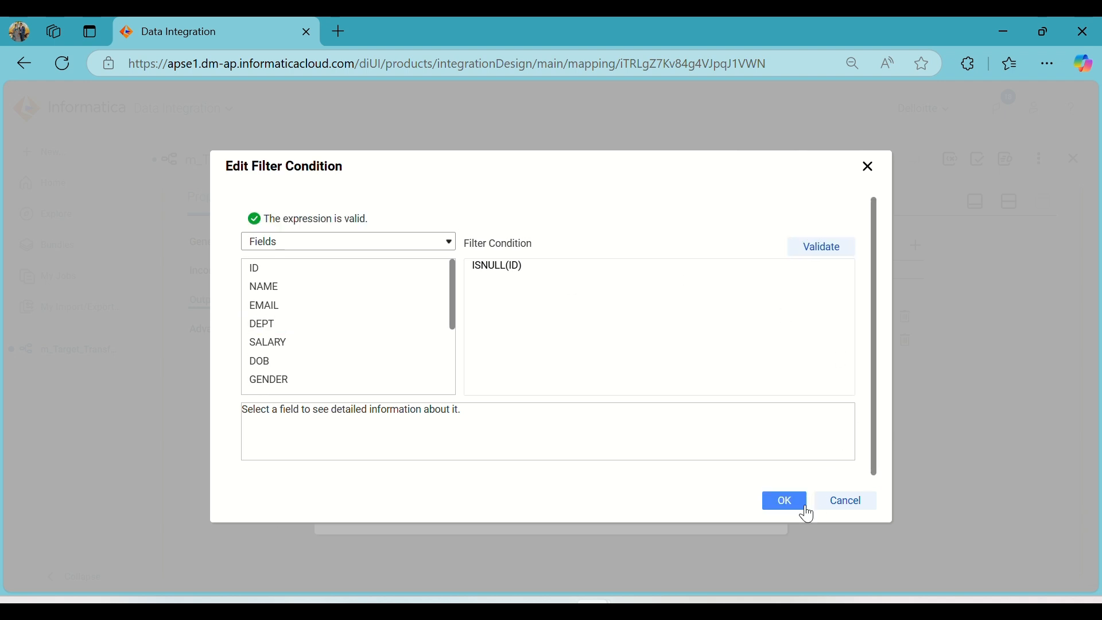
left_click(786, 505)
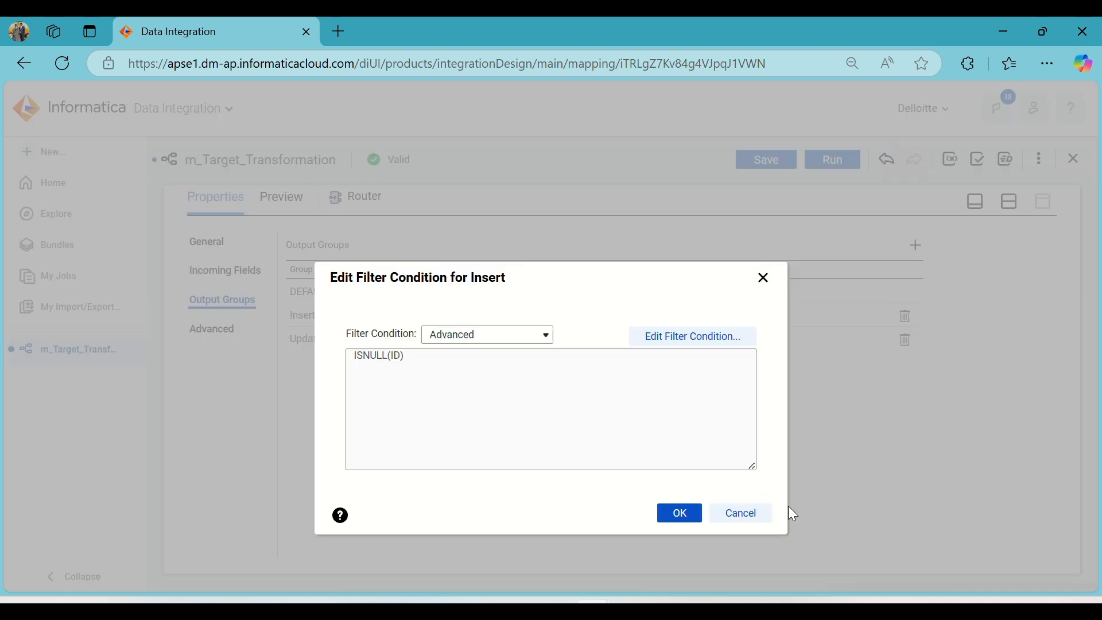
left_click(683, 512)
Switch to Oracle SQL Developer, examine the ID column and row values in the T_Emp_Info result, and return to Informatica.
left_click(740, 599)
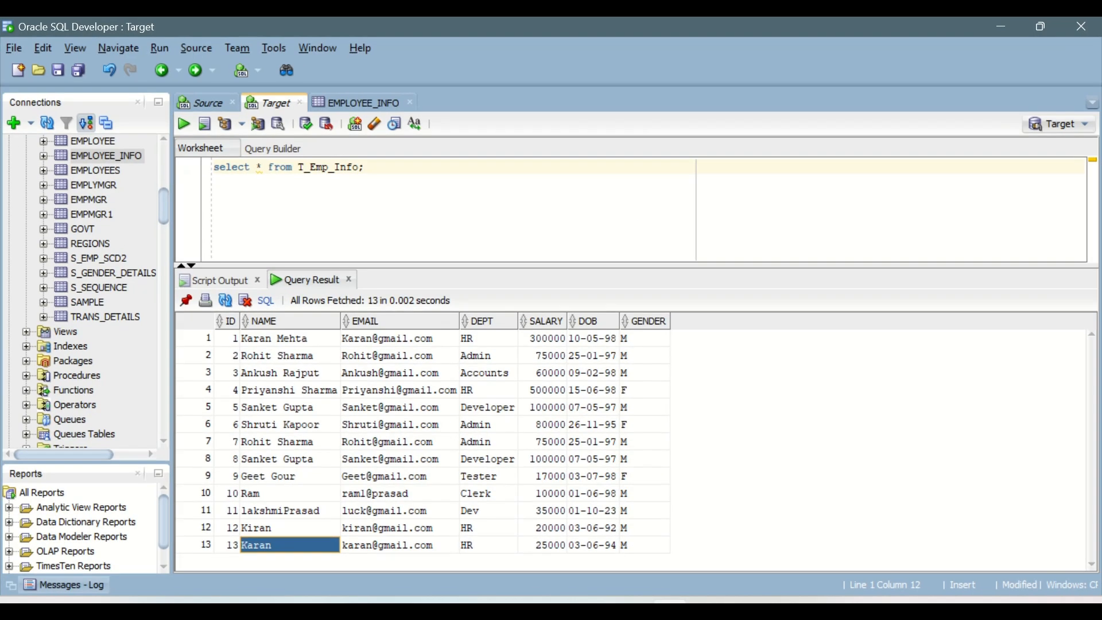
left_click_drag(227, 338, 230, 548)
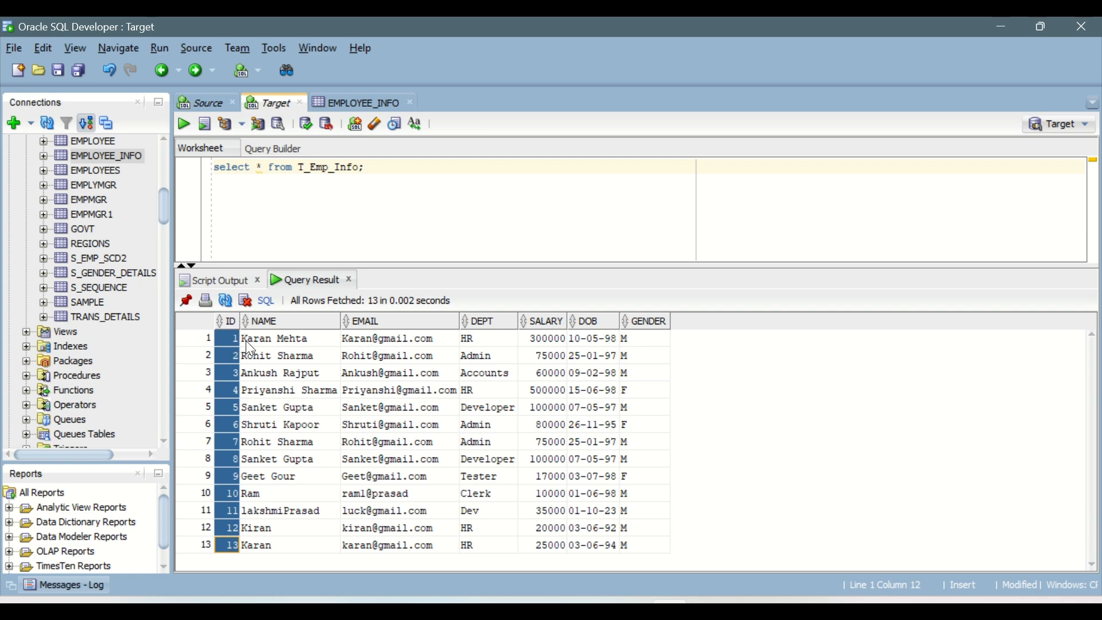
left_click_drag(249, 339, 637, 546)
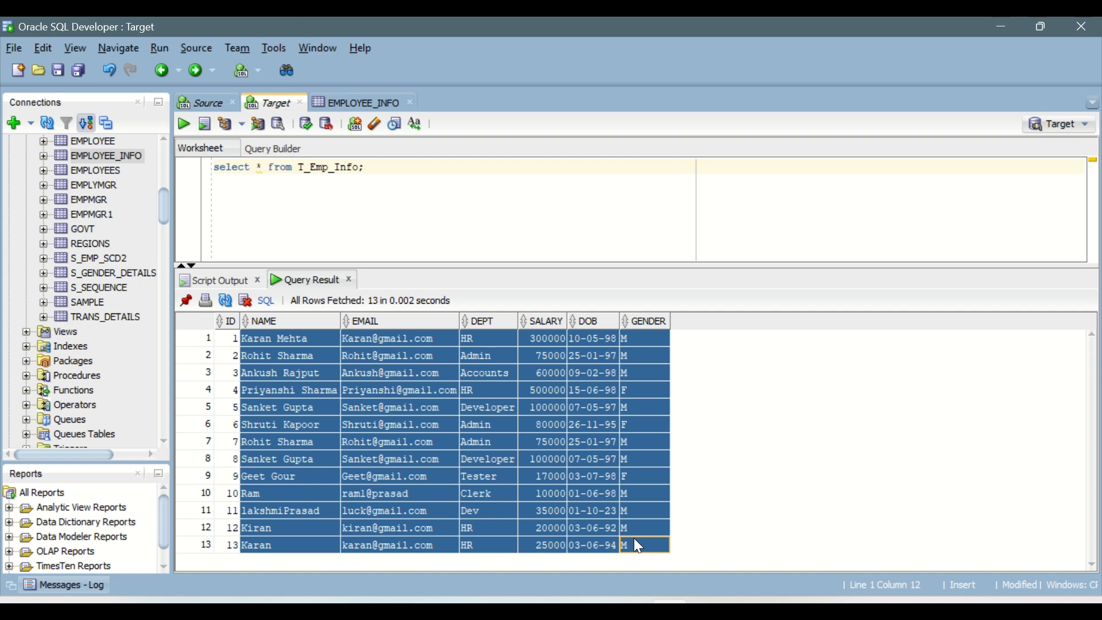
left_click(225, 340)
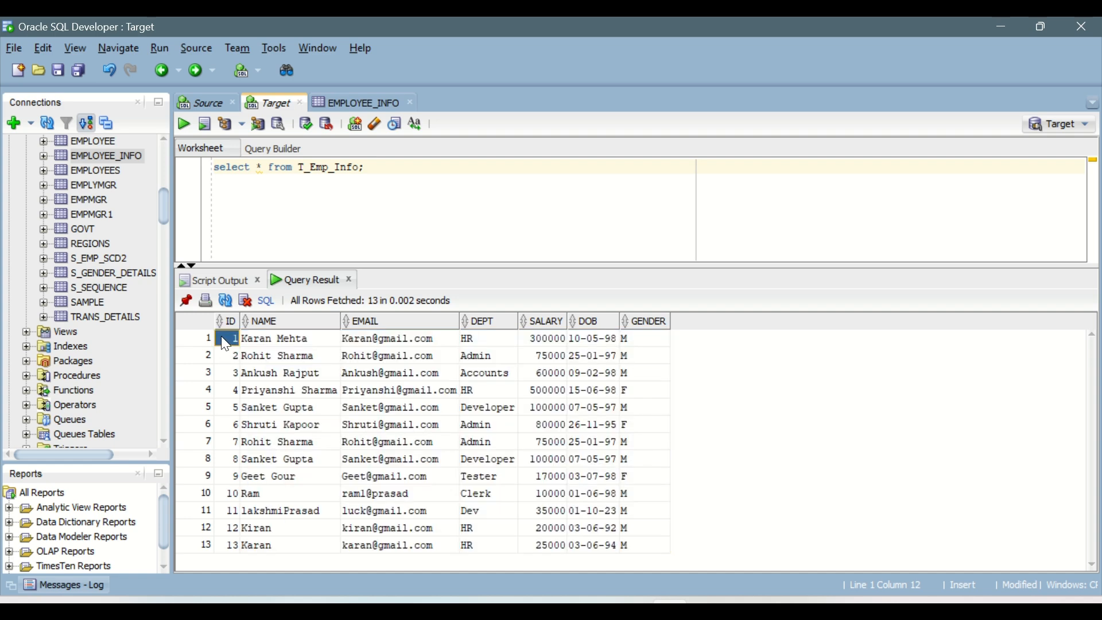
key("alt+Tab")
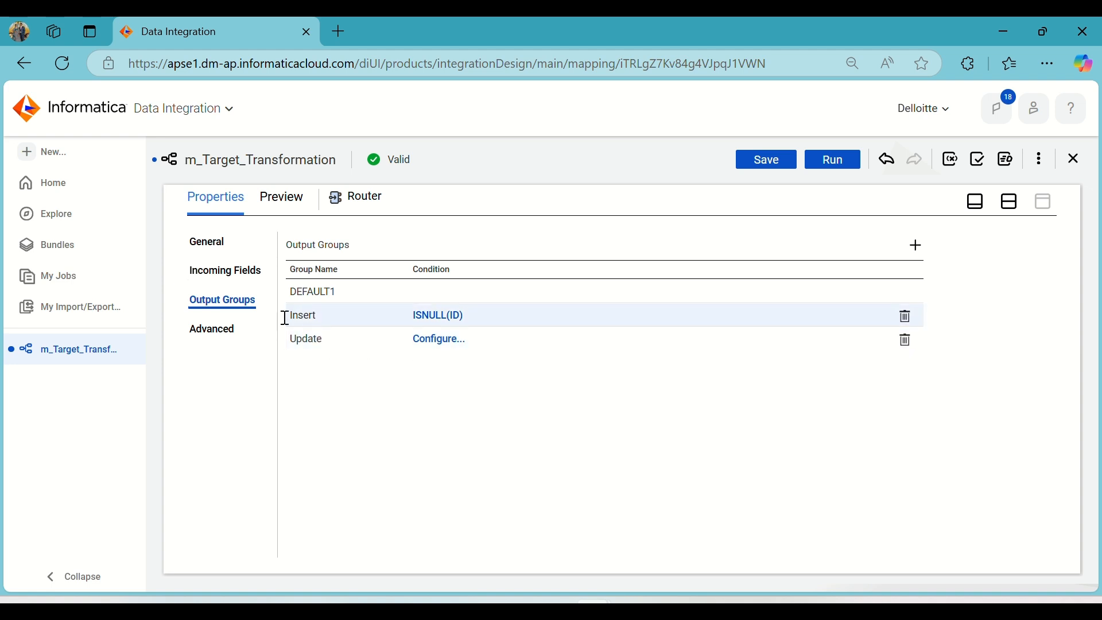
Set the Update group's filter condition type to Advanced and open its expression editor.
left_click(429, 343)
left_click(515, 336)
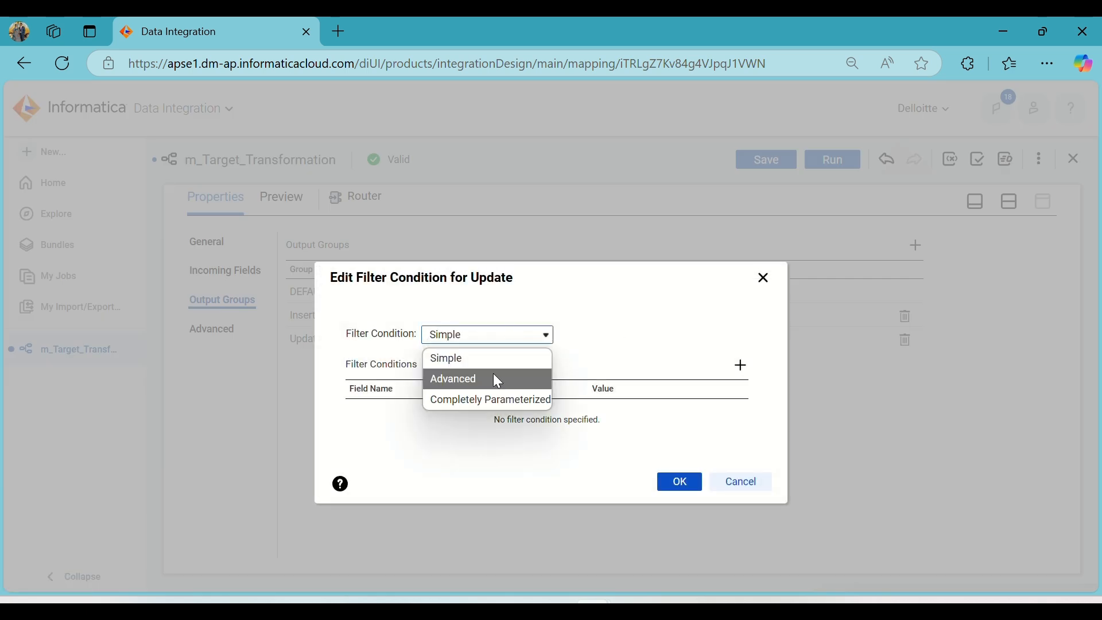
left_click(494, 375)
left_click(643, 336)
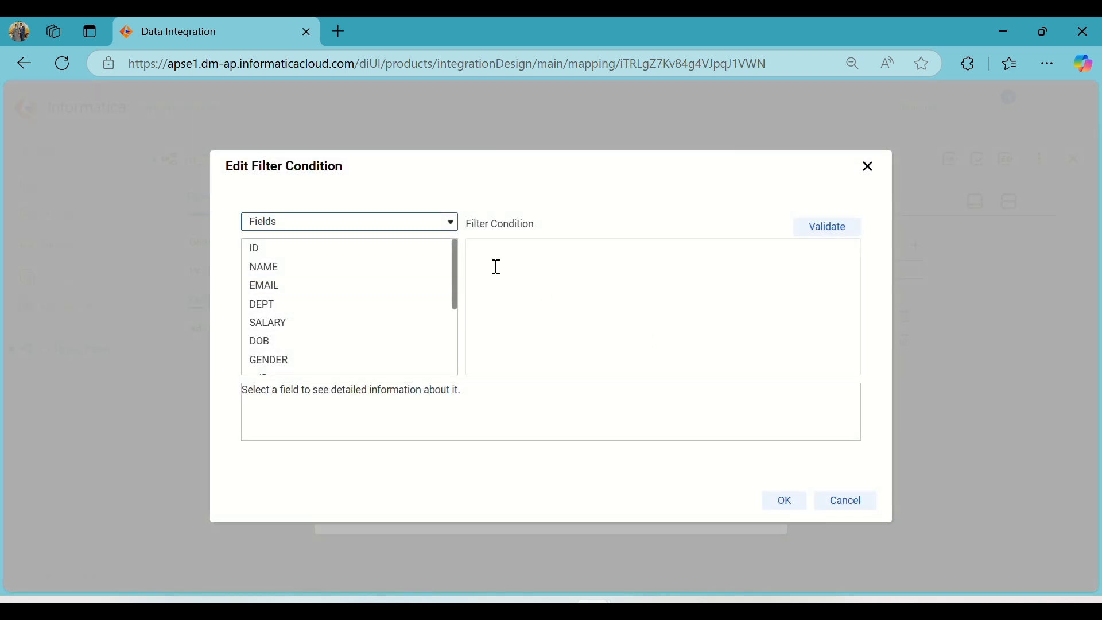
Begin the Update group's expression with IIF(s_ID=ID, using the source and lookup ID fields.
left_click(489, 259)
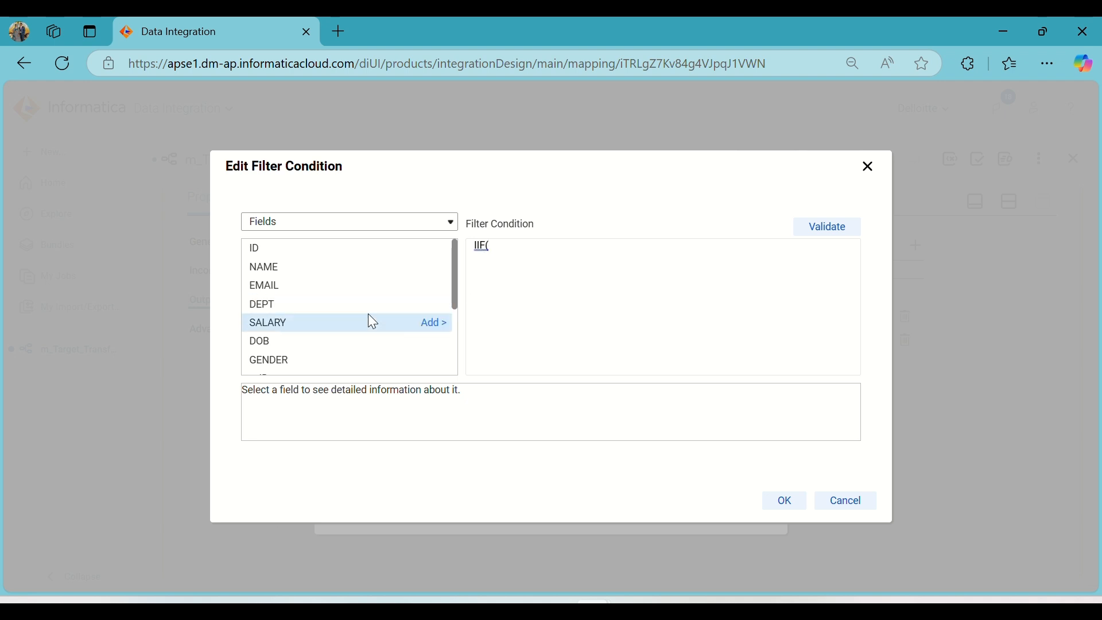
scroll(368, 314, "down", 2)
left_click(442, 293)
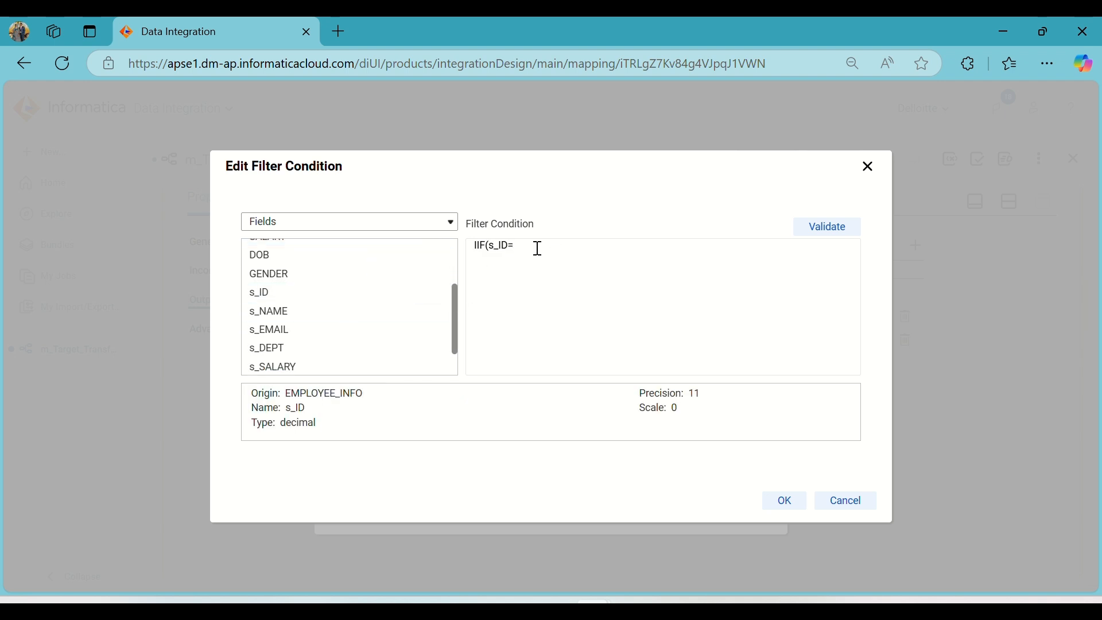
scroll(356, 302, "up", 3)
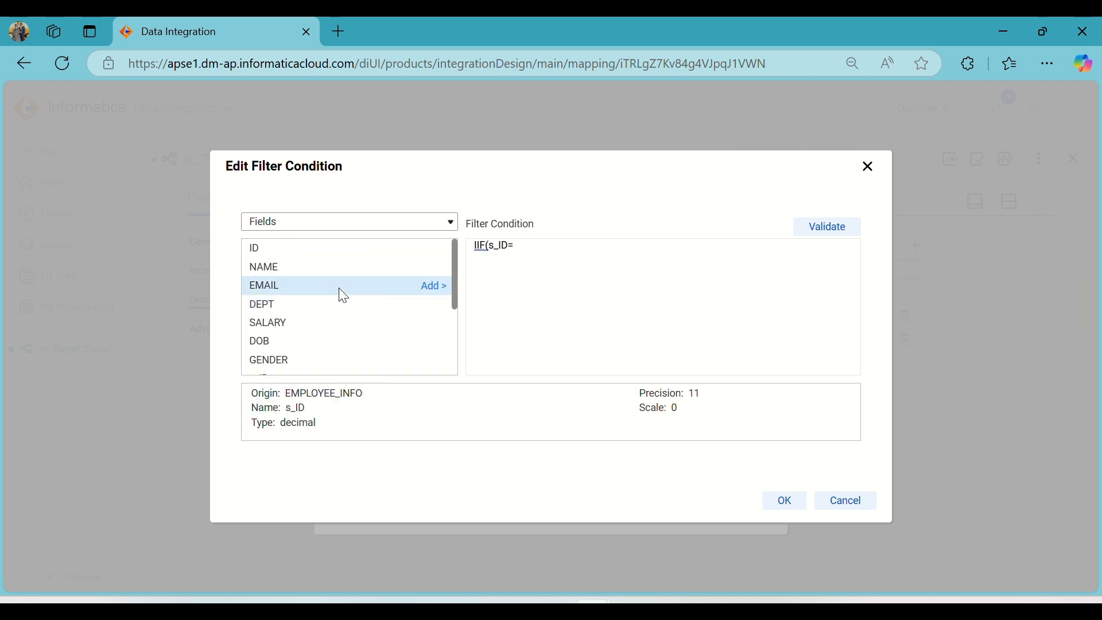
left_click(441, 252)
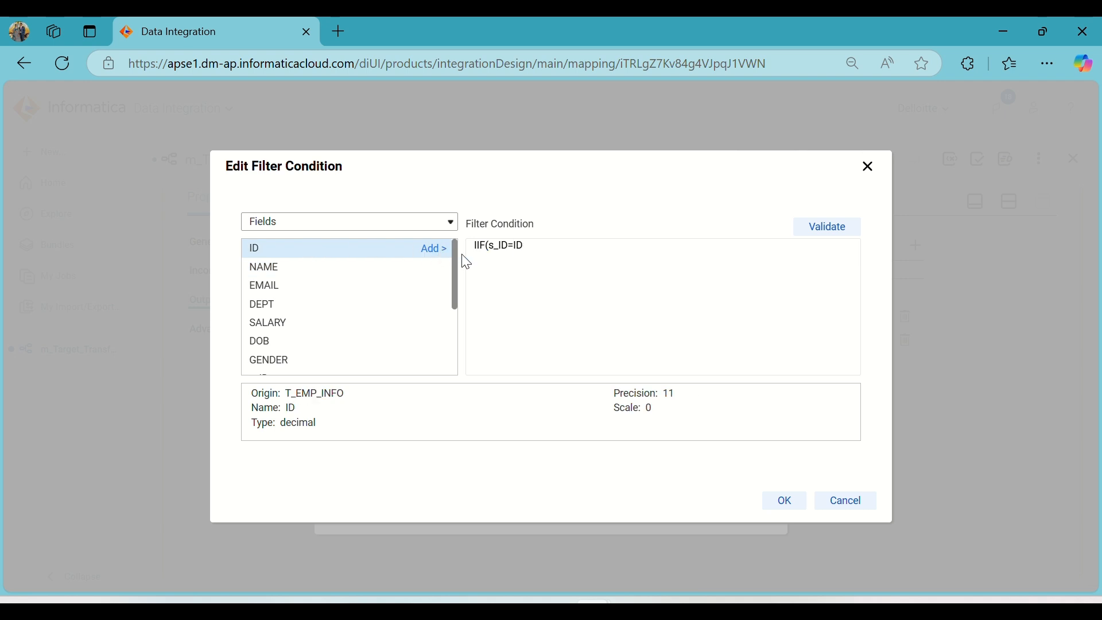
Extend the Update group's expression with AND s_NAME!=NAME to compare the source and lookup names.
left_click_drag(545, 248, 495, 250)
left_click(536, 252)
left_click(538, 244)
type("AND")
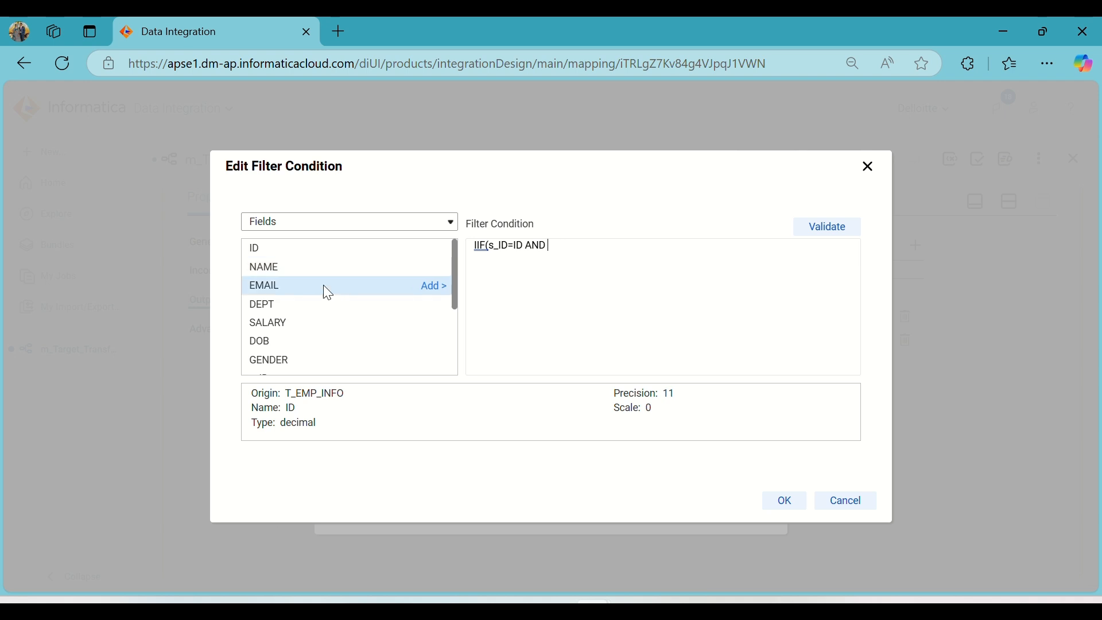
scroll(322, 290, "down", 3)
left_click(432, 274)
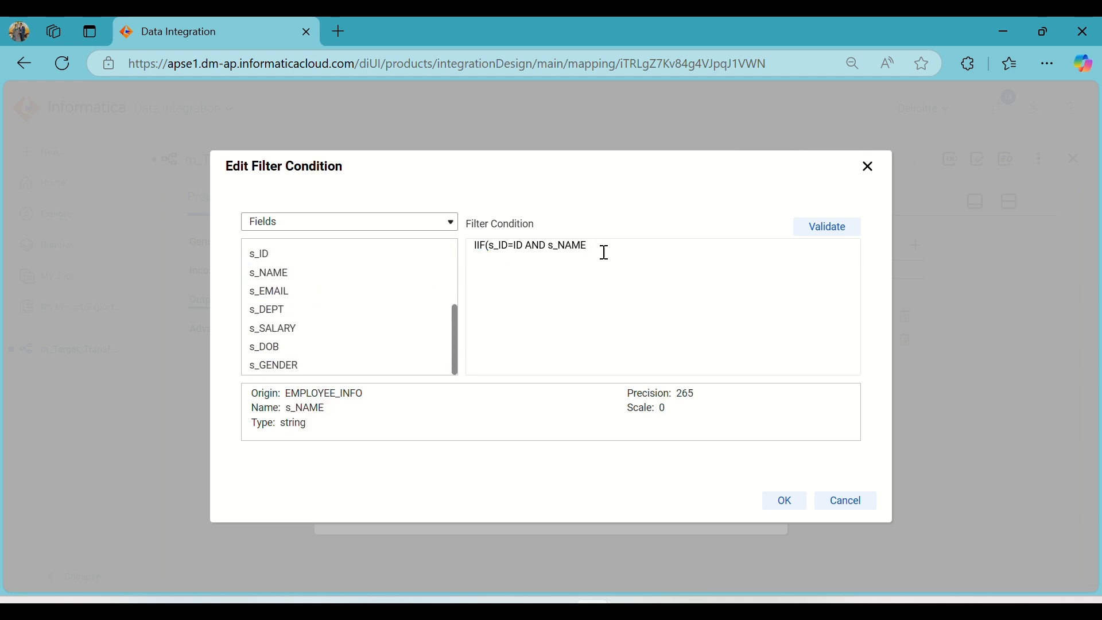
type("!=")
scroll(339, 293, "up", 3)
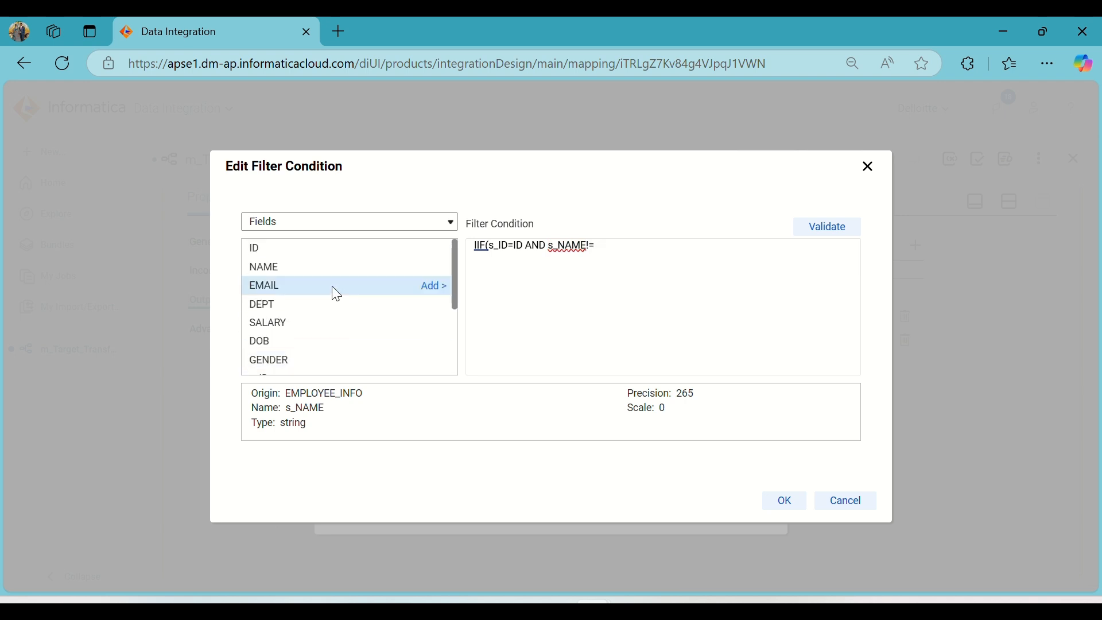
left_click(426, 273)
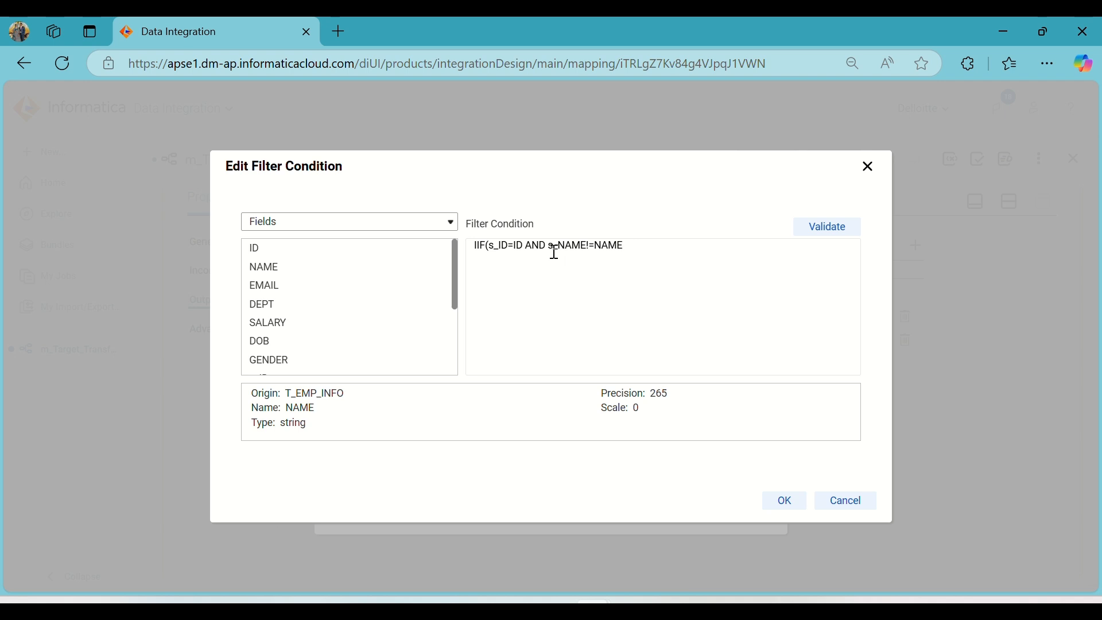
left_click_drag(525, 246, 487, 242)
left_click_drag(552, 248, 621, 252)
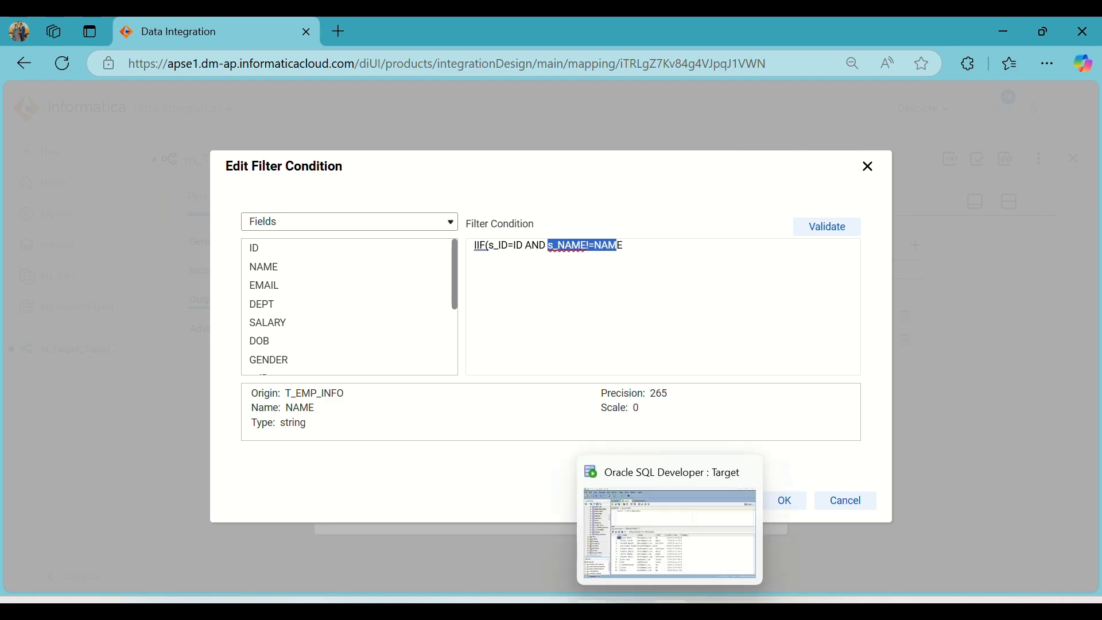
Switch to Oracle SQL Developer, compare the first row's NAME value in the employee_info and T_Emp_Info results, and return to Informatica.
left_click(670, 601)
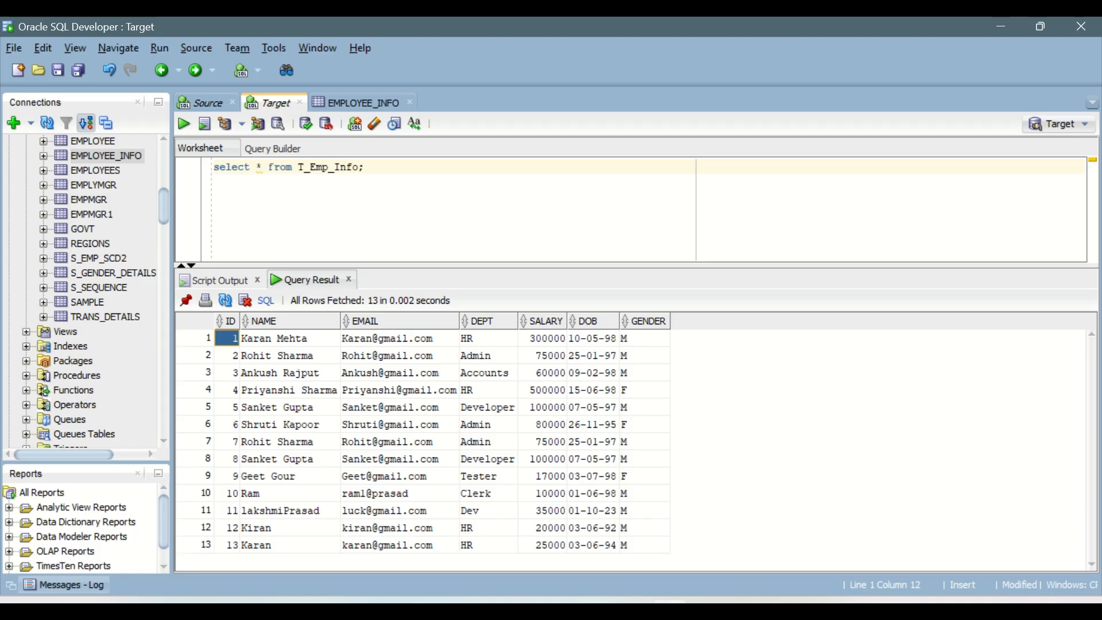
left_click(198, 102)
left_click(271, 339)
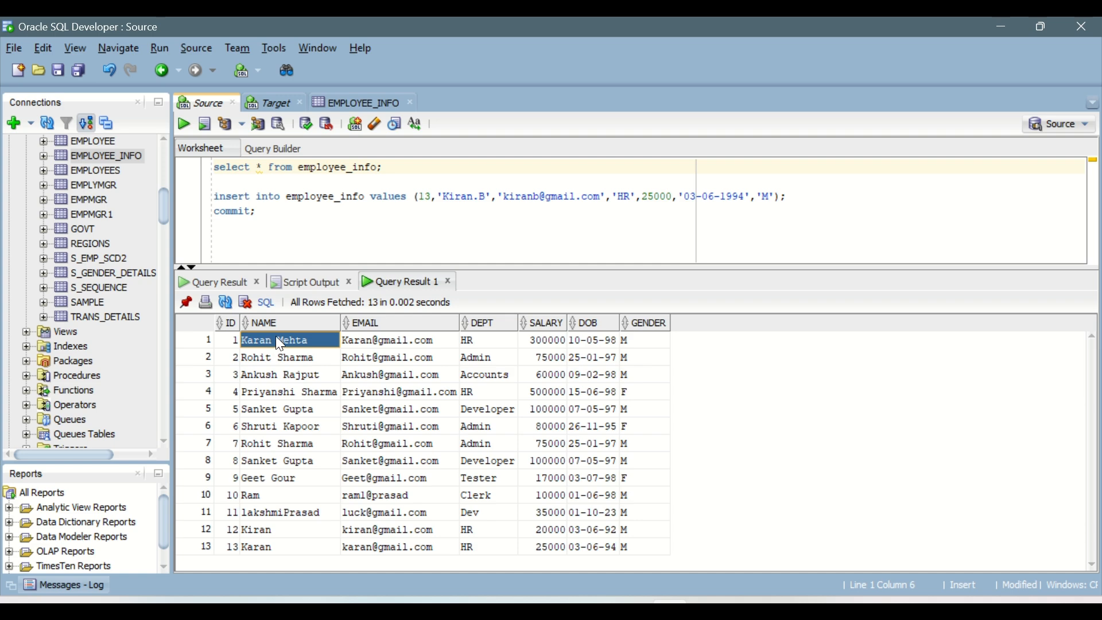
left_click(267, 103)
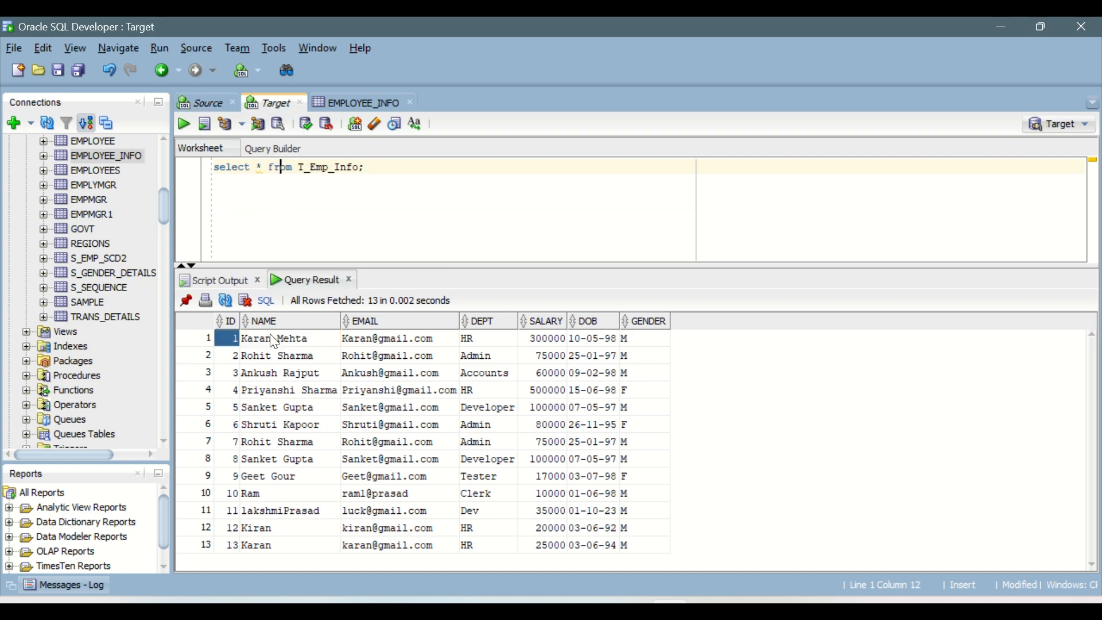
left_click(275, 339)
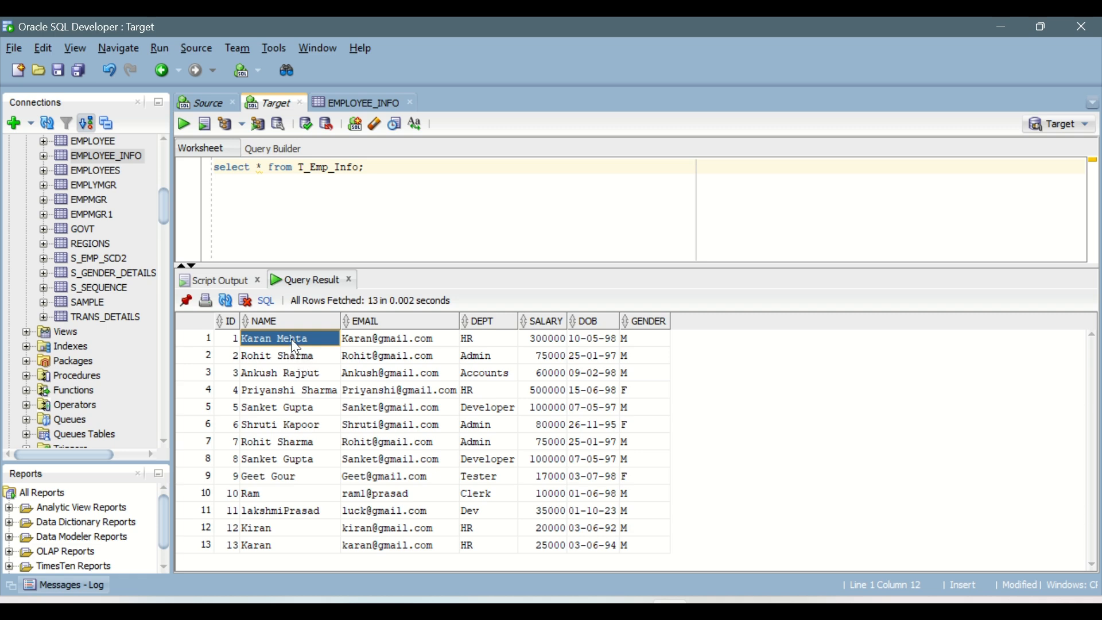
key("Left")
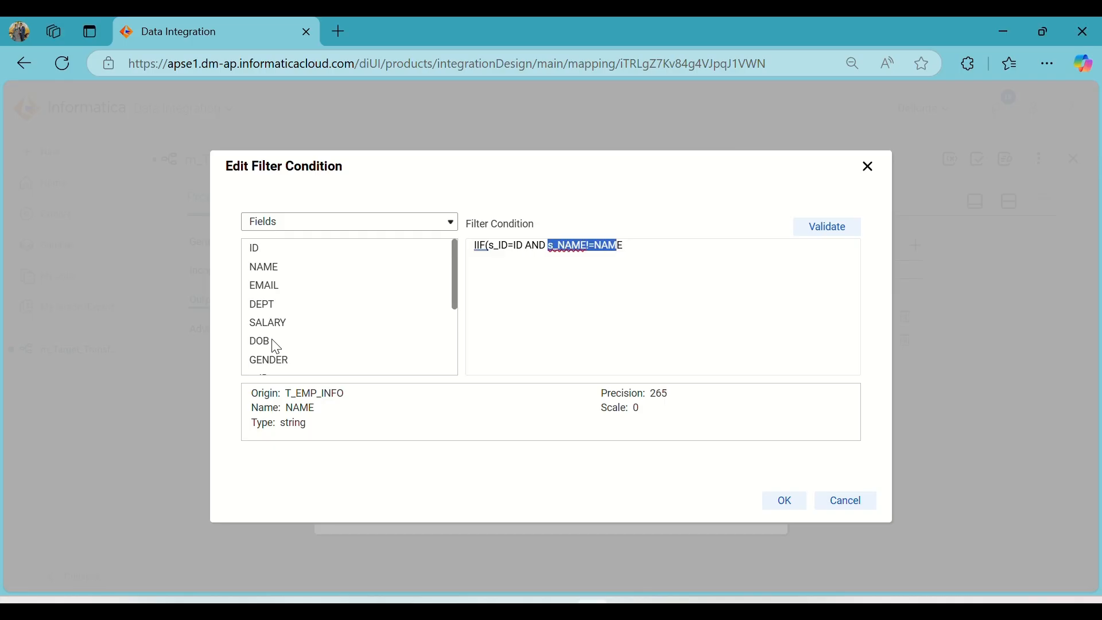
Append OR after s_NAME!=NAME in the Update group's filter expression.
left_click(631, 249)
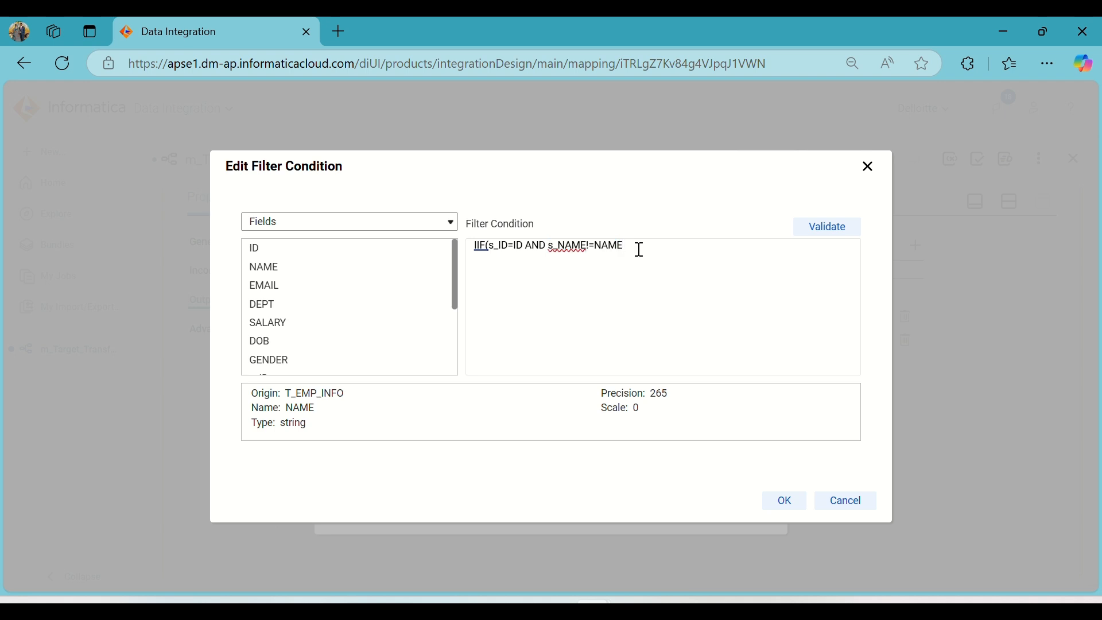
type("OR")
Try to add the s_EMAIL source field to the Update group's filter expression.
left_click_drag(523, 246, 489, 244)
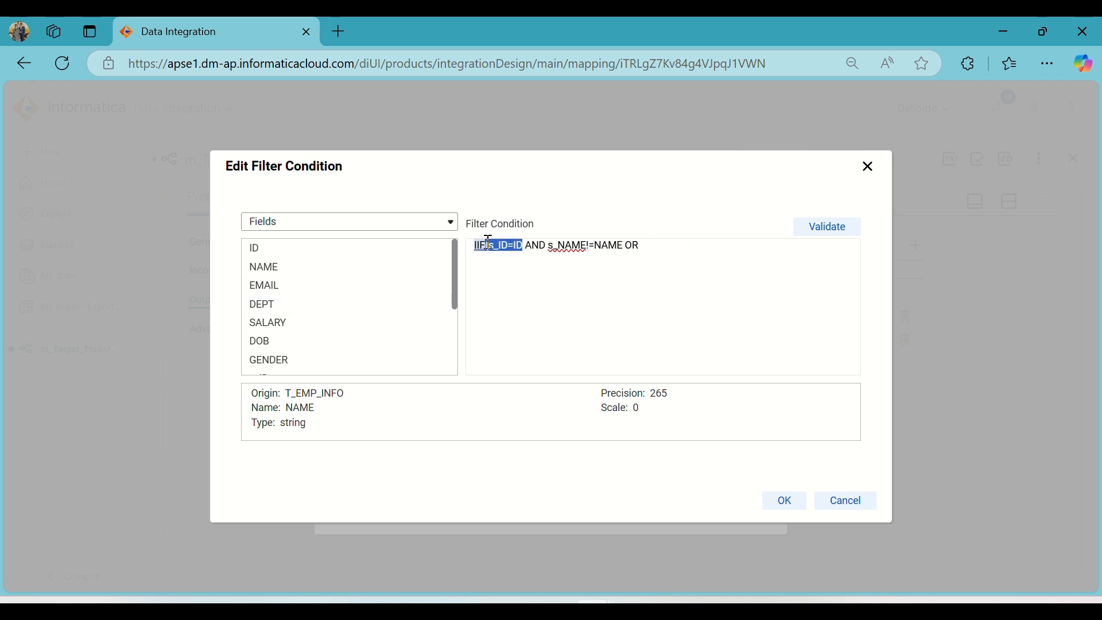
scroll(344, 310, "down", 2)
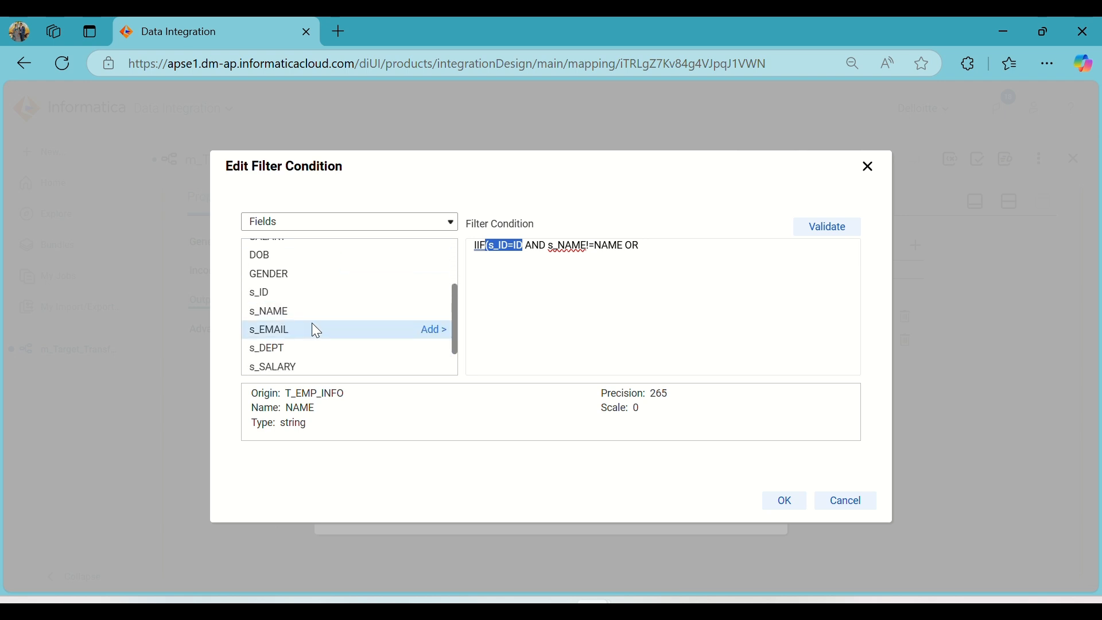
left_click(434, 330)
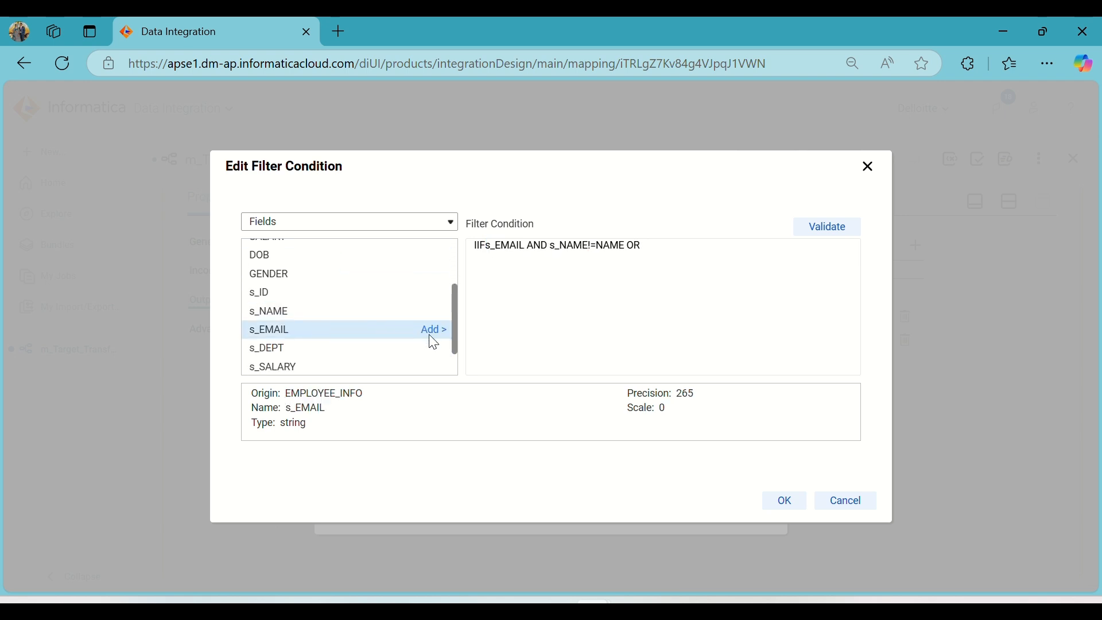
left_click(658, 276)
left_click(511, 242)
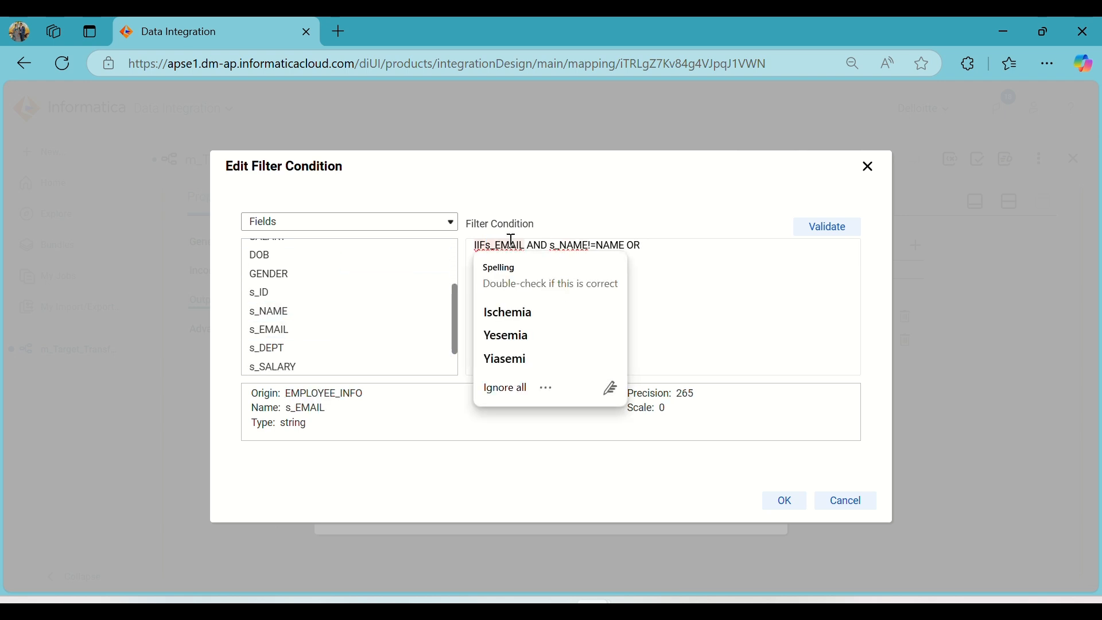
left_click(511, 241)
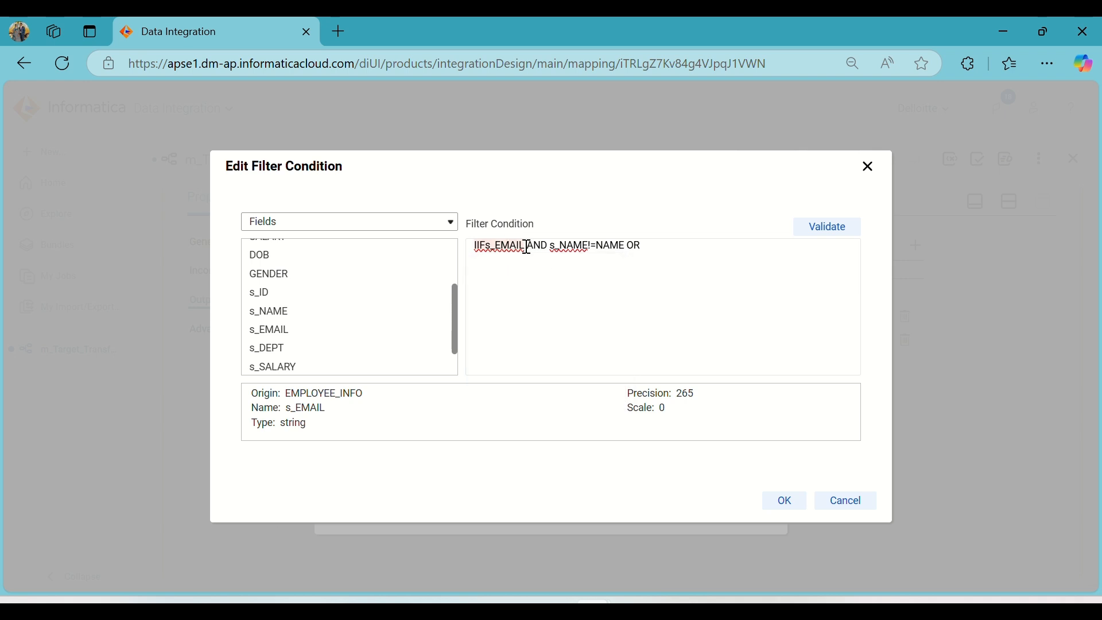
Remove the misplaced s_EMAIL and rebuild the start of the expression as IIF(s_ID=ID, using the source and lookup ID fields.
left_click_drag(524, 247, 489, 247)
key("BackSpace")
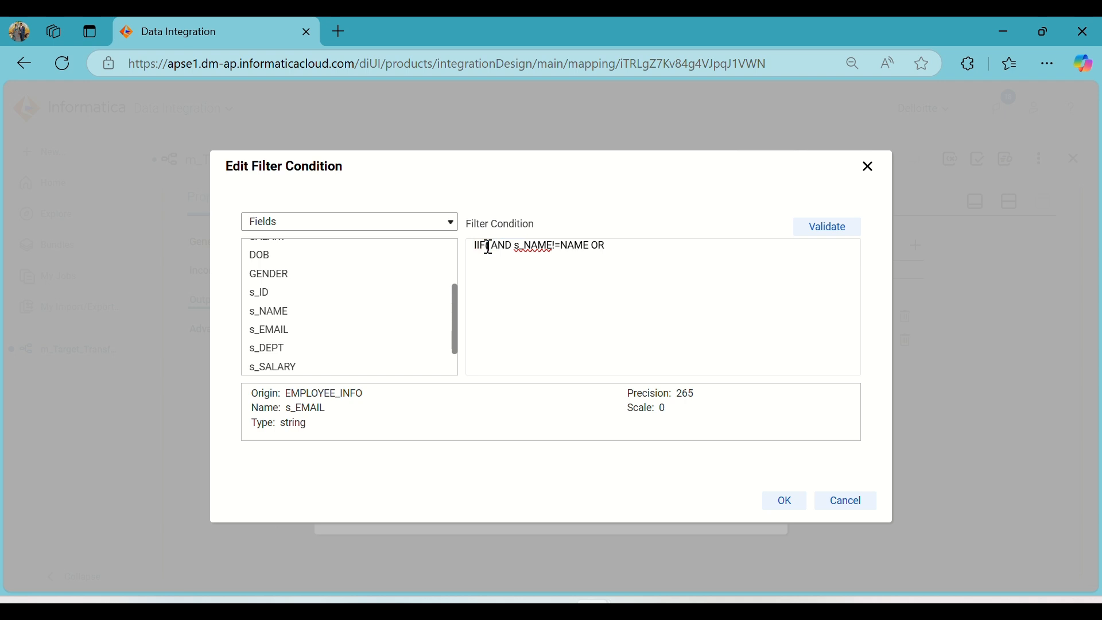
double_click(488, 247)
left_click(488, 247)
left_click(436, 294)
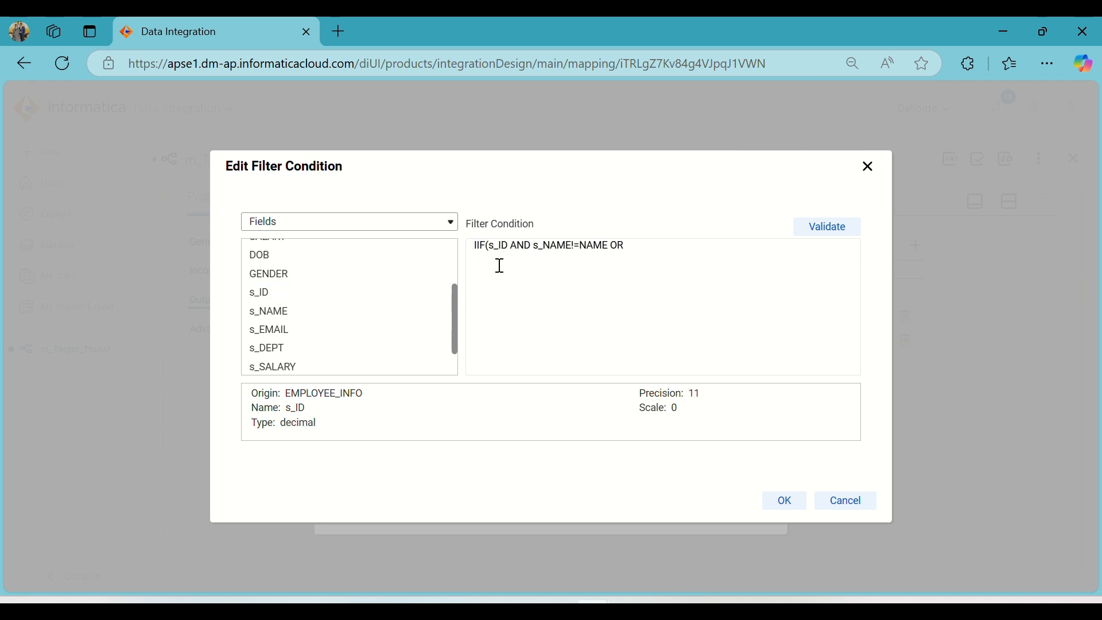
type("=")
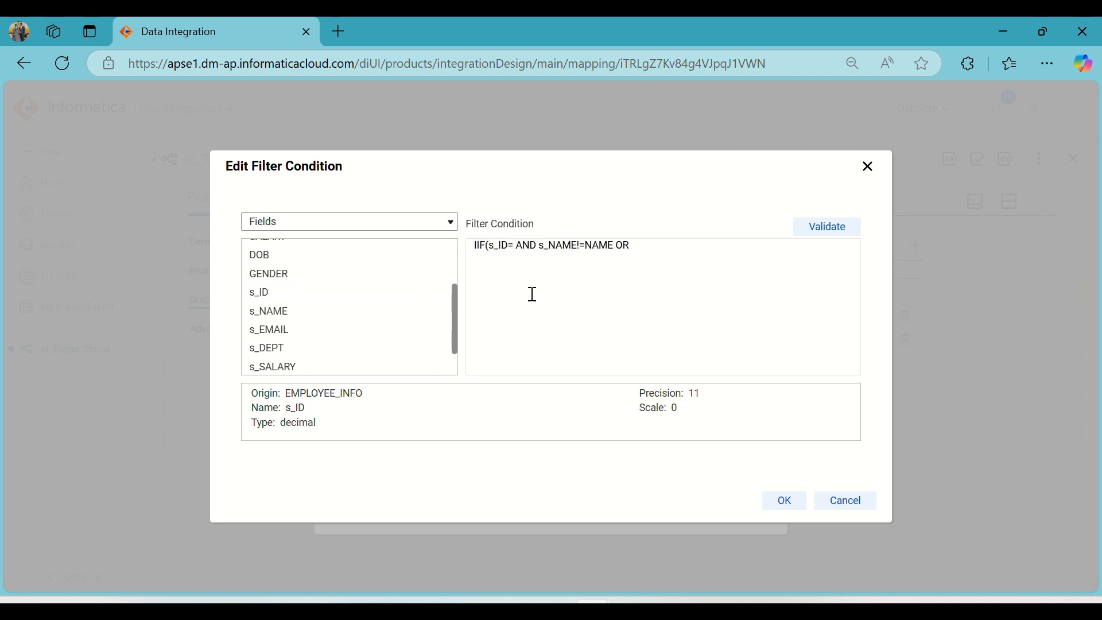
scroll(344, 310, "up", 3)
left_click(438, 256)
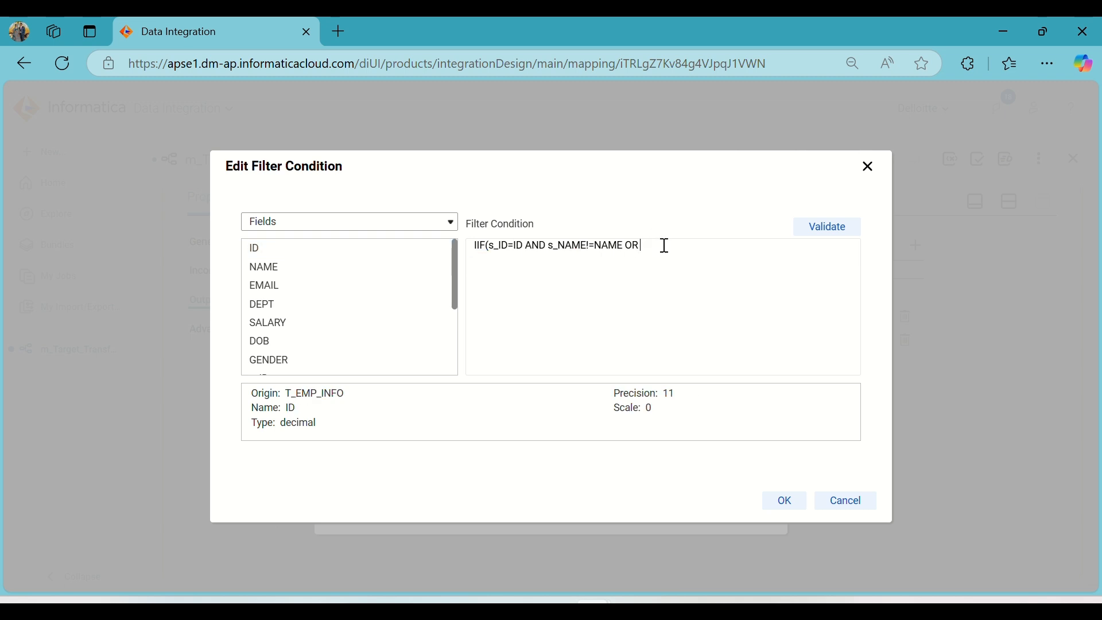
scroll(359, 315, "down", 5)
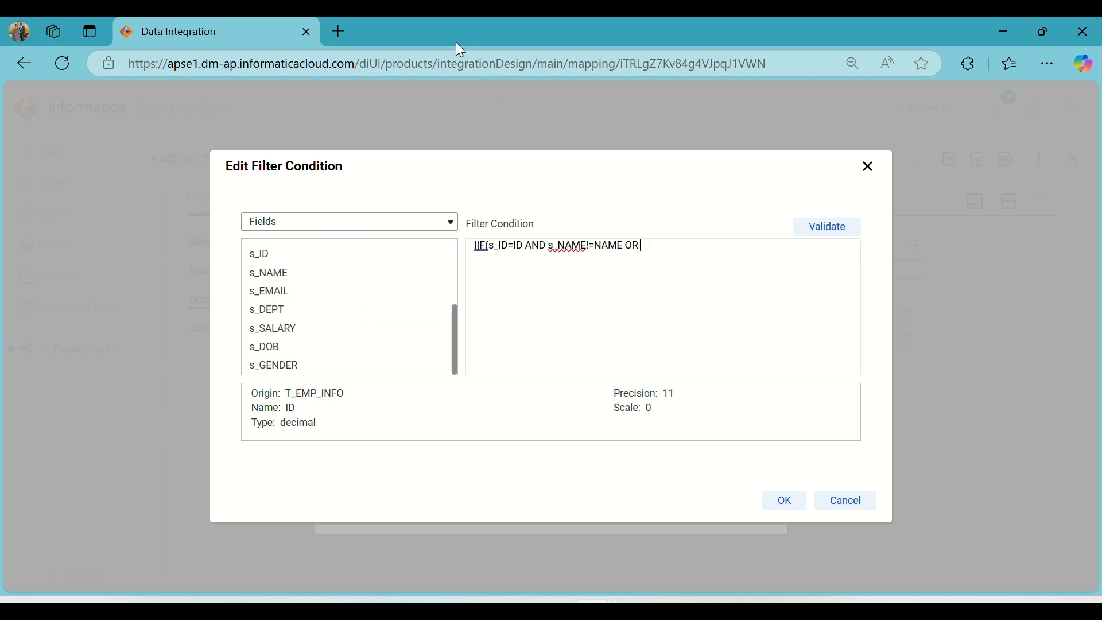
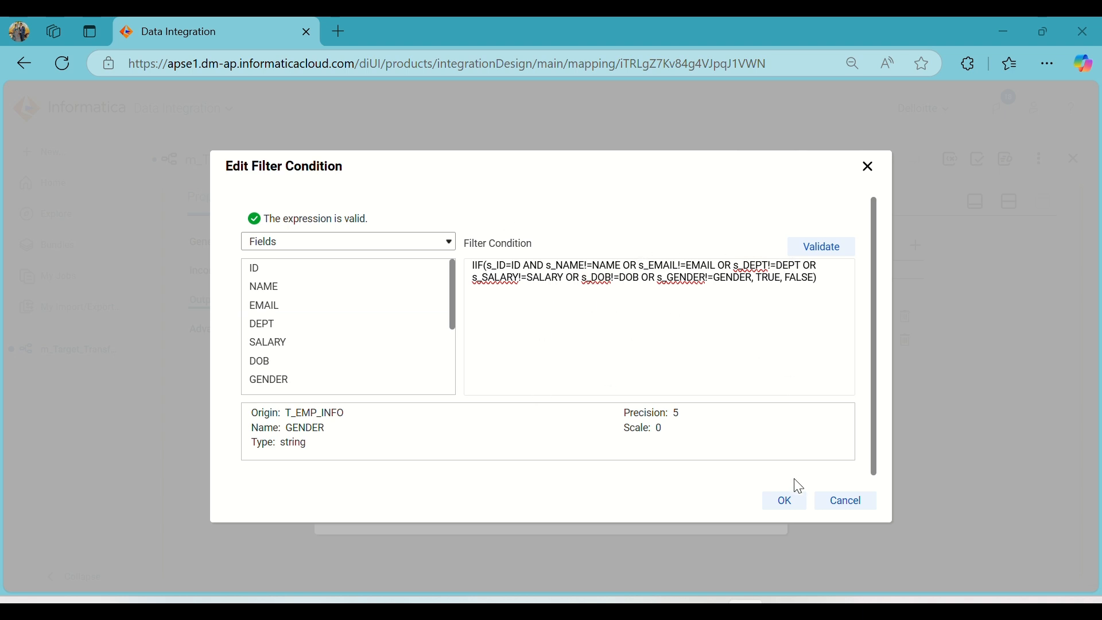
Accept the Update group's IIF filter condition and return to the split view showing the mapping canvas.
left_click(790, 503)
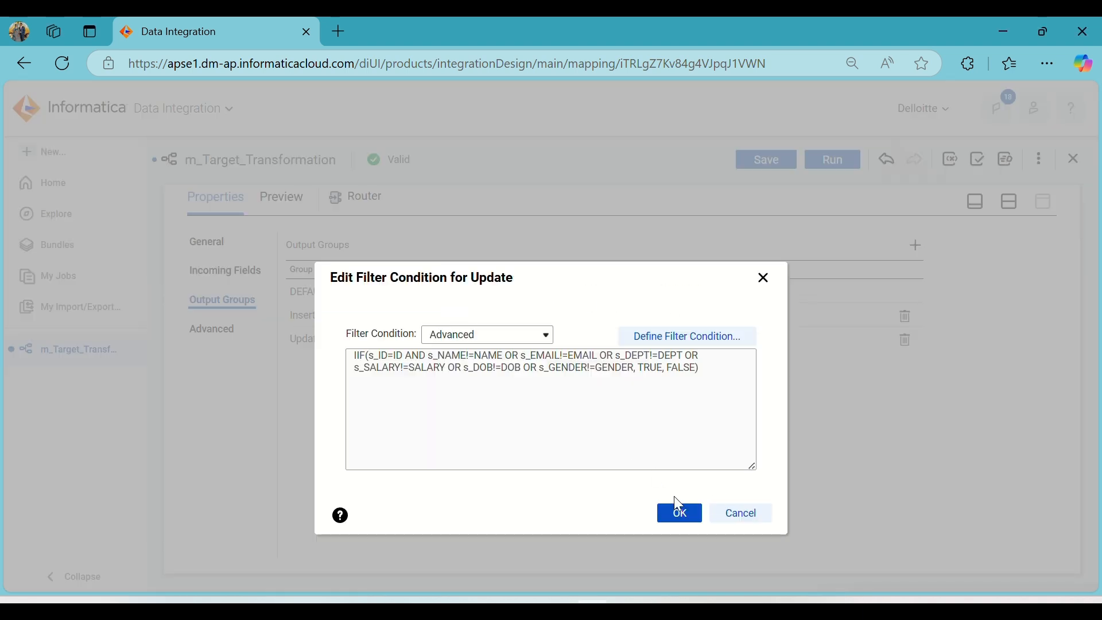
left_click(679, 515)
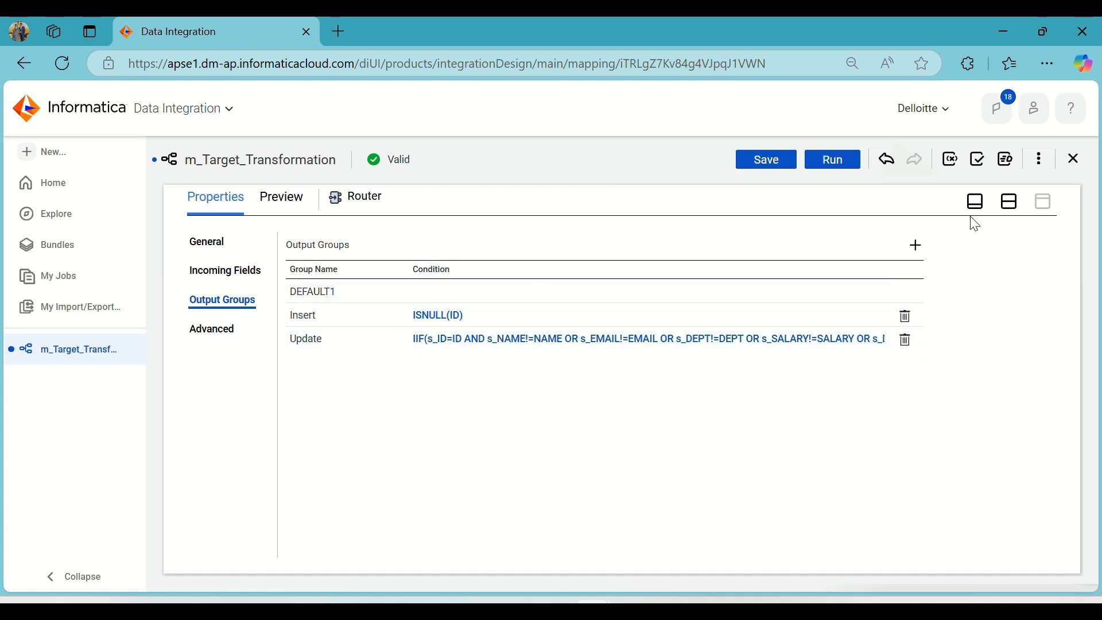
left_click(1012, 212)
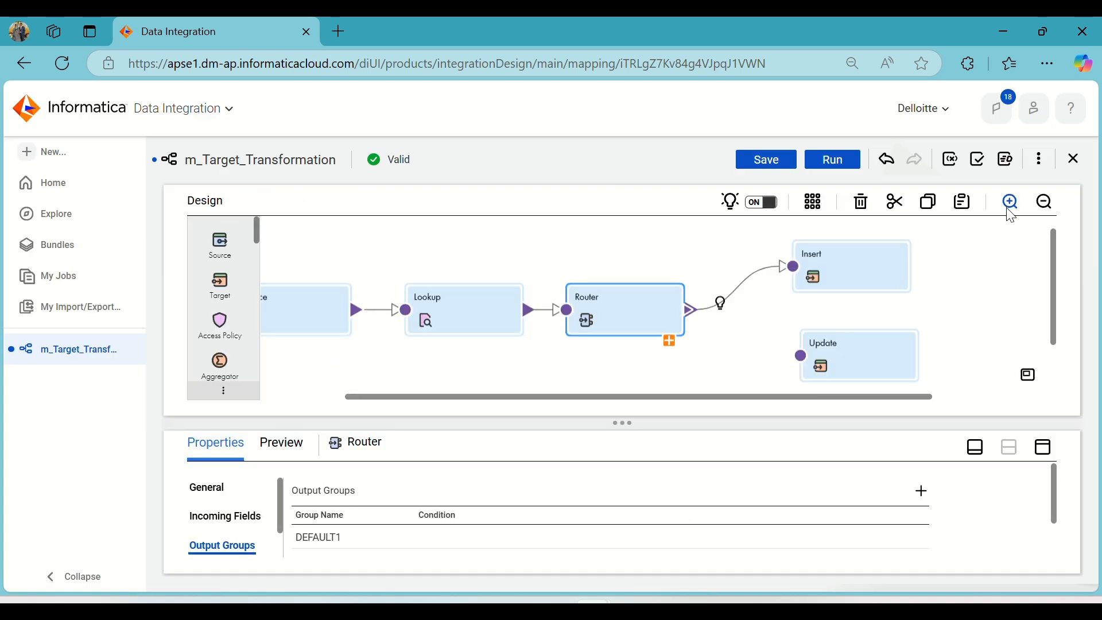
Replace the Router's DEFAULT1-to-Insert link with links from its Insert group to the Insert target and its Update group to the Update target.
left_click(667, 339)
left_click(756, 297)
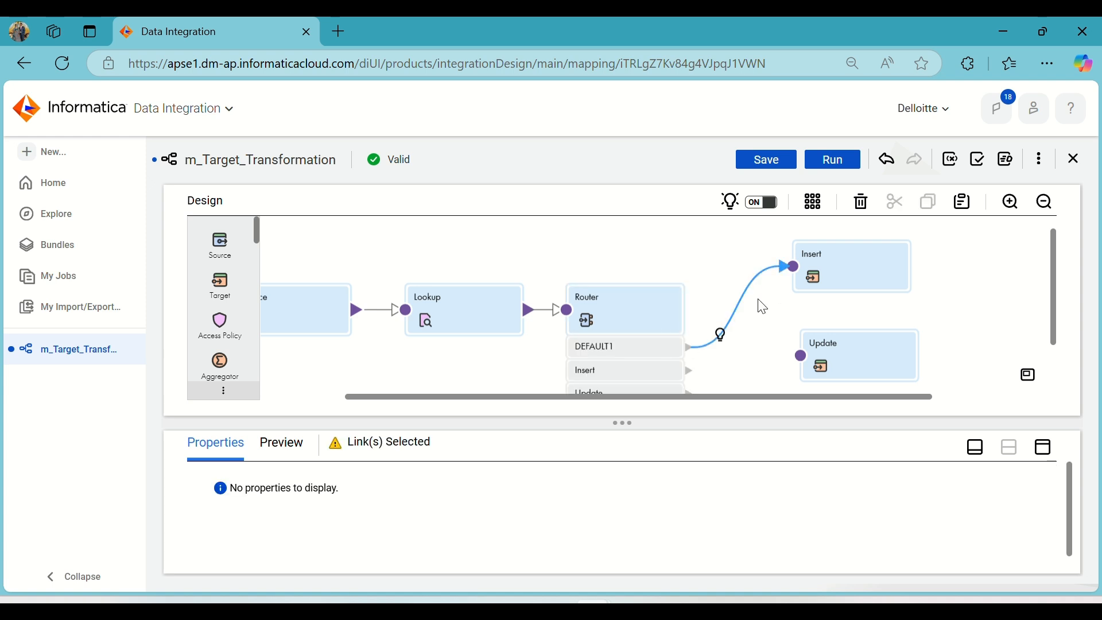
key("Delete")
scroll(746, 307, "down", 2)
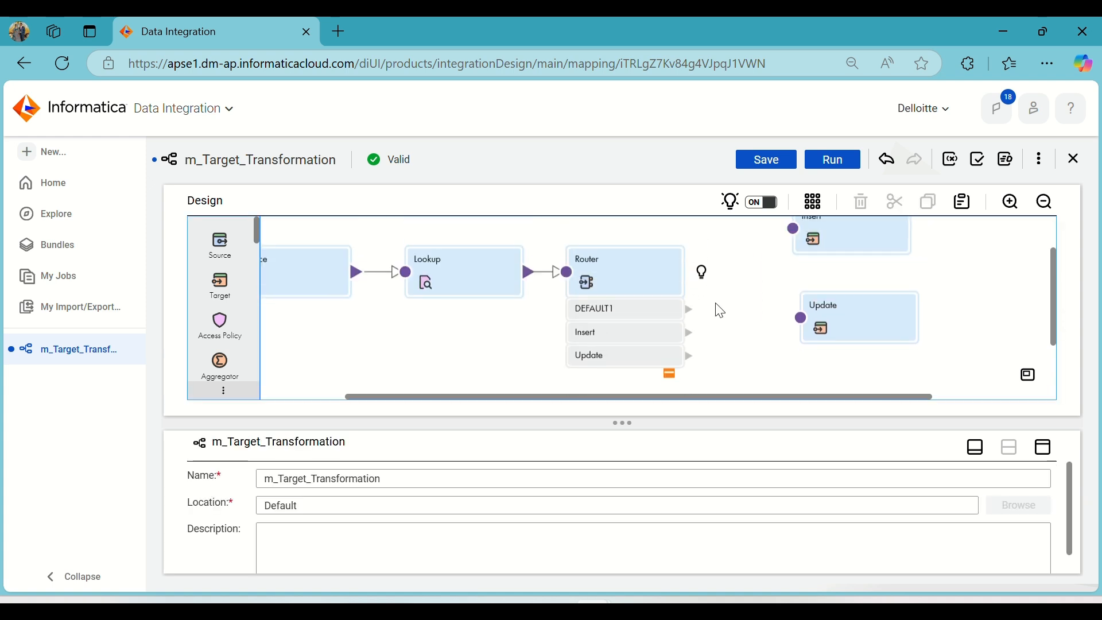
left_click_drag(691, 332, 795, 229)
left_click_drag(691, 357, 806, 319)
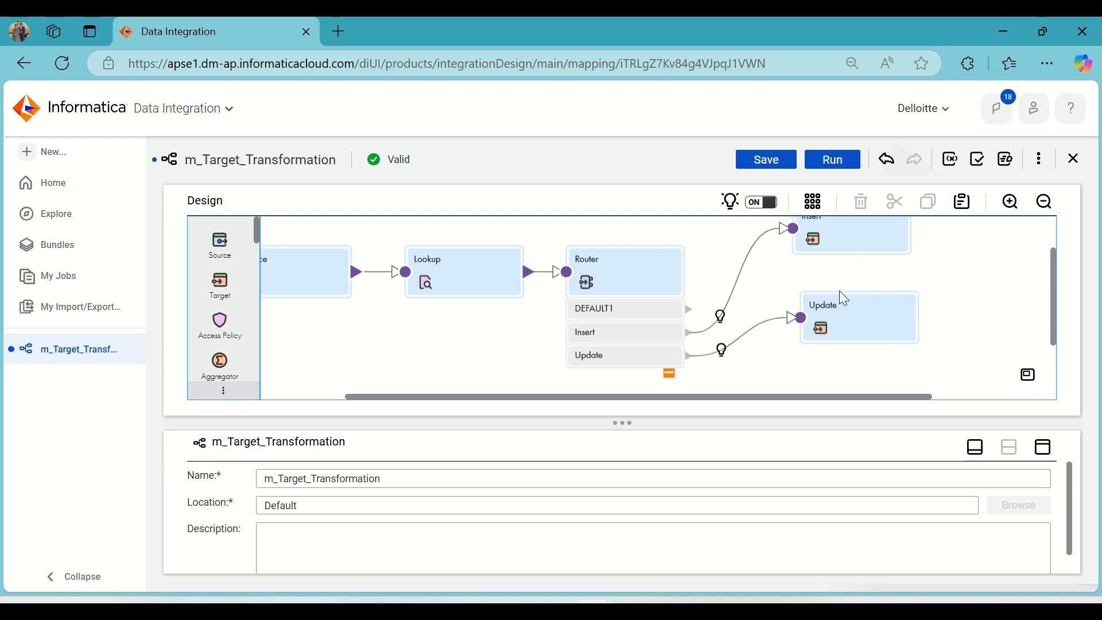
Arrange the Insert and Update targets neatly on the canvas and save m_Target_Transformation.
left_click_drag(876, 318, 852, 345)
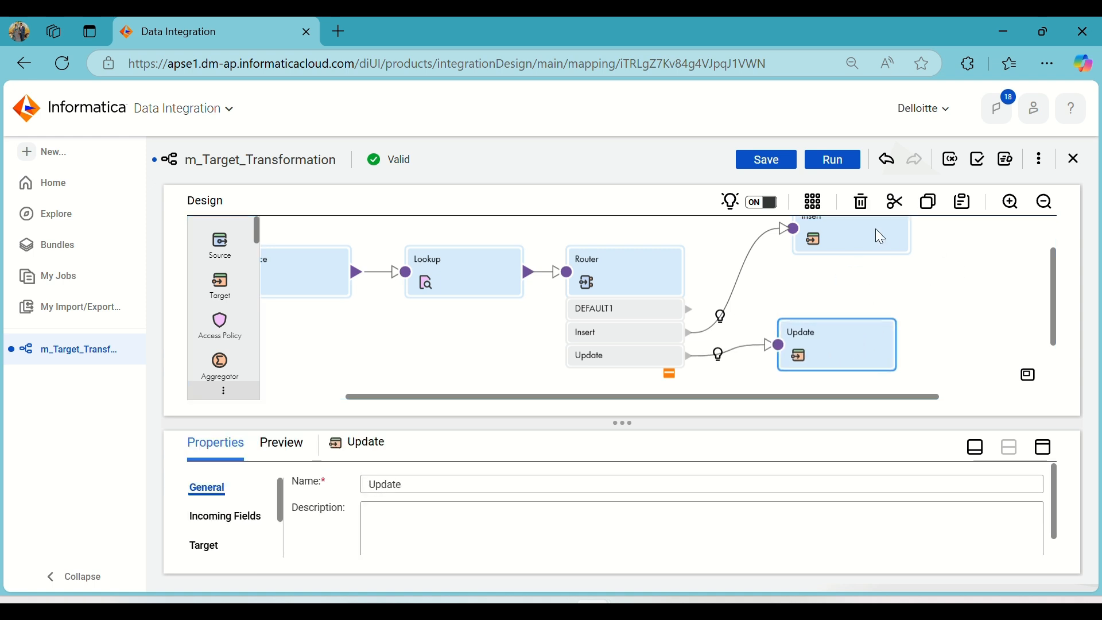
left_click_drag(857, 239, 841, 272)
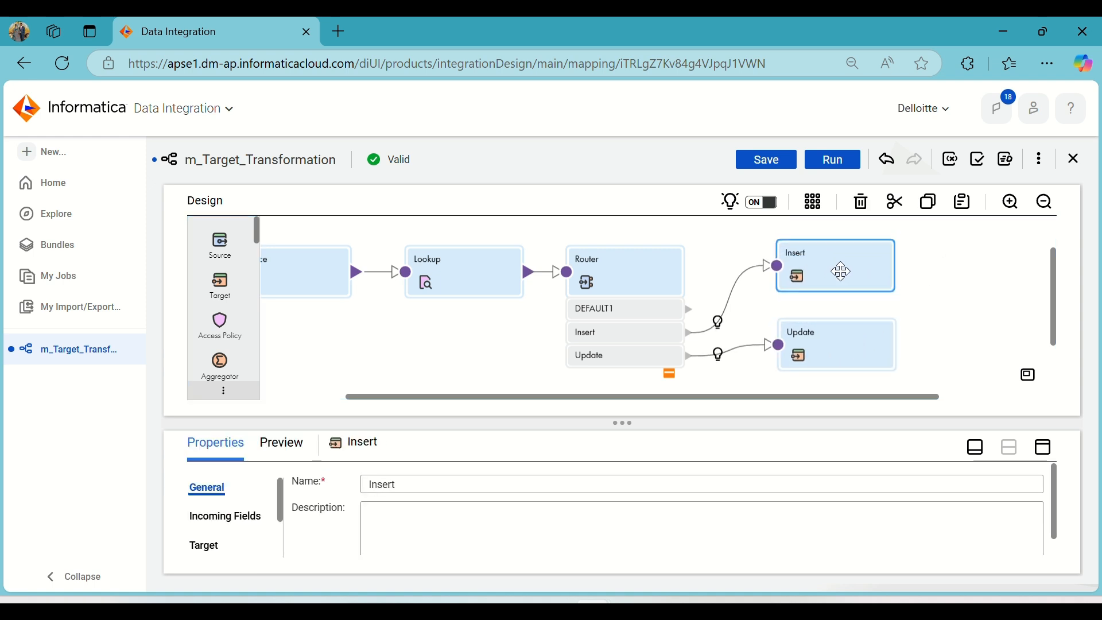
left_click(810, 208)
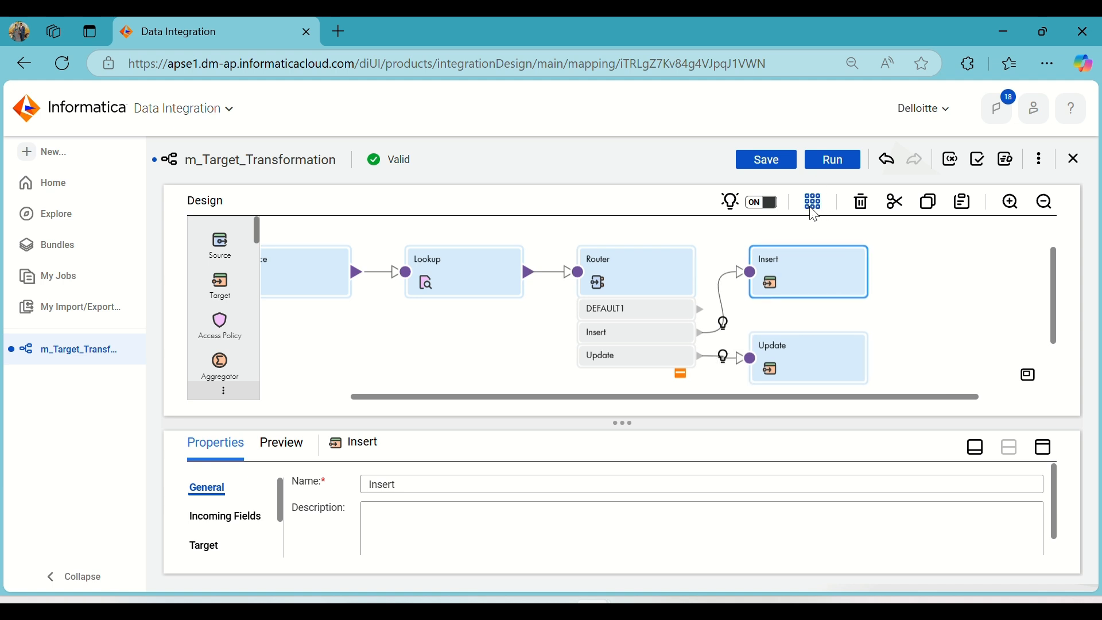
left_click(781, 156)
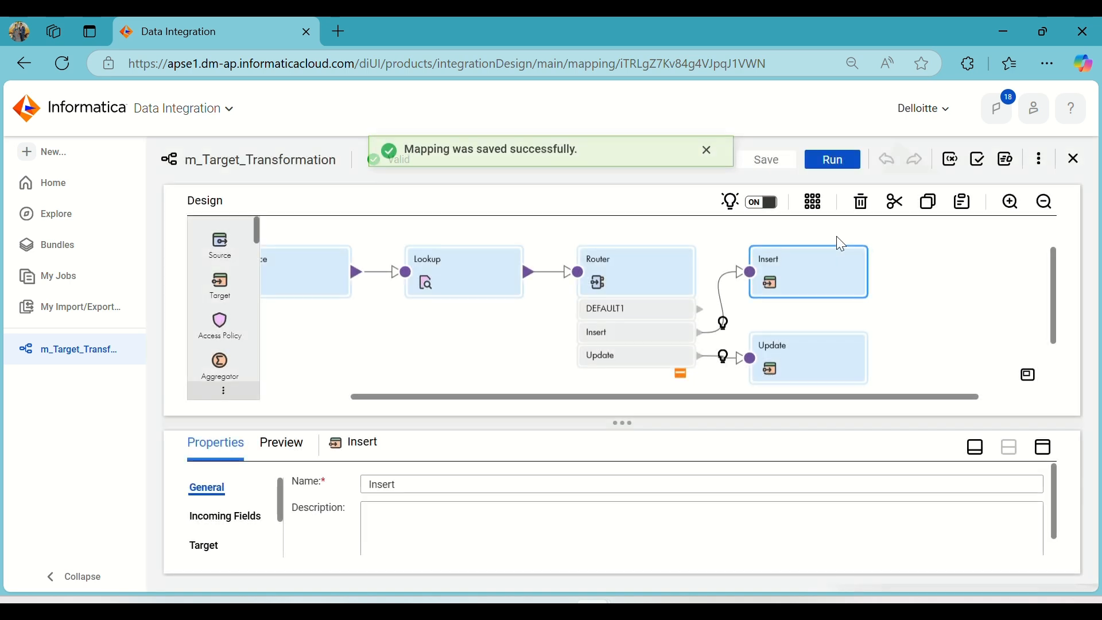
left_click(709, 163)
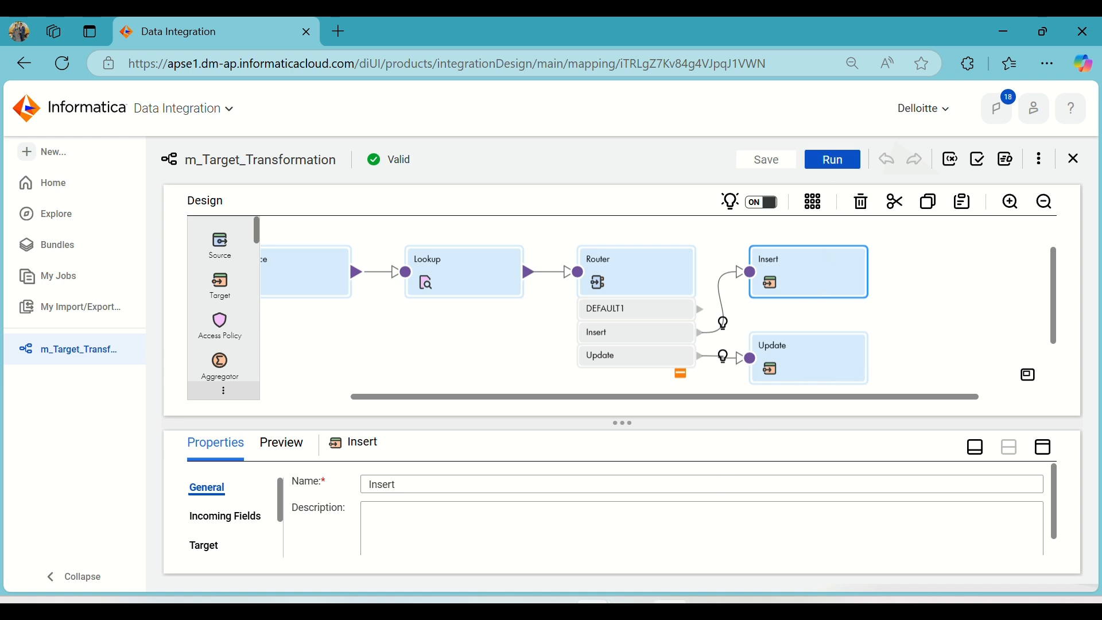
Switch to Oracle SQL Developer and set the ID in the Source worksheet's employee_info insert statement to 14.
left_click(670, 610)
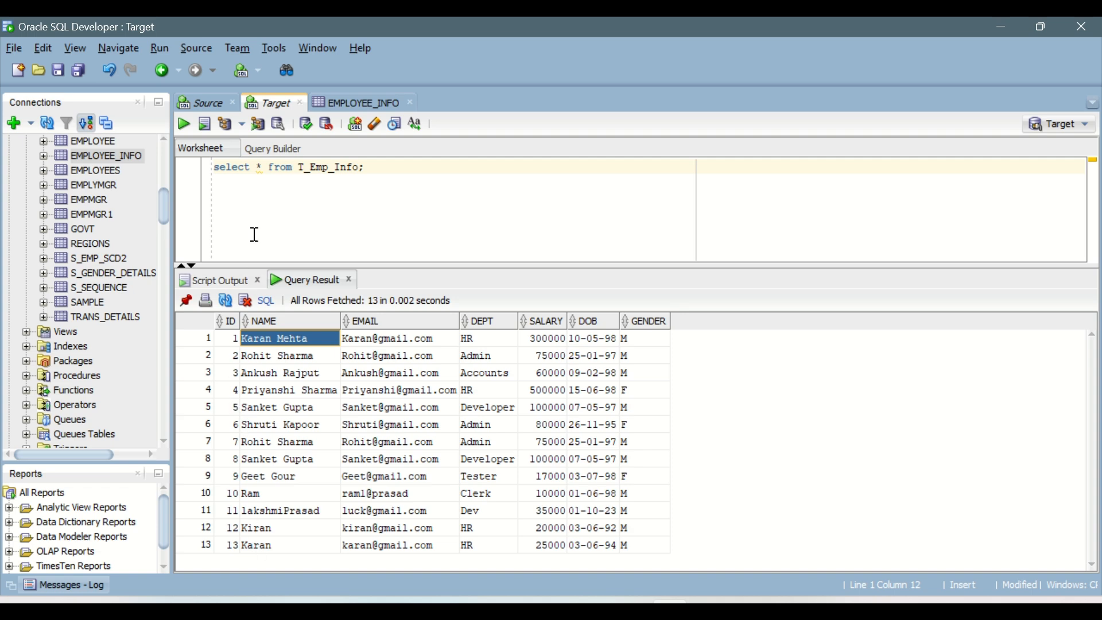
left_click(205, 104)
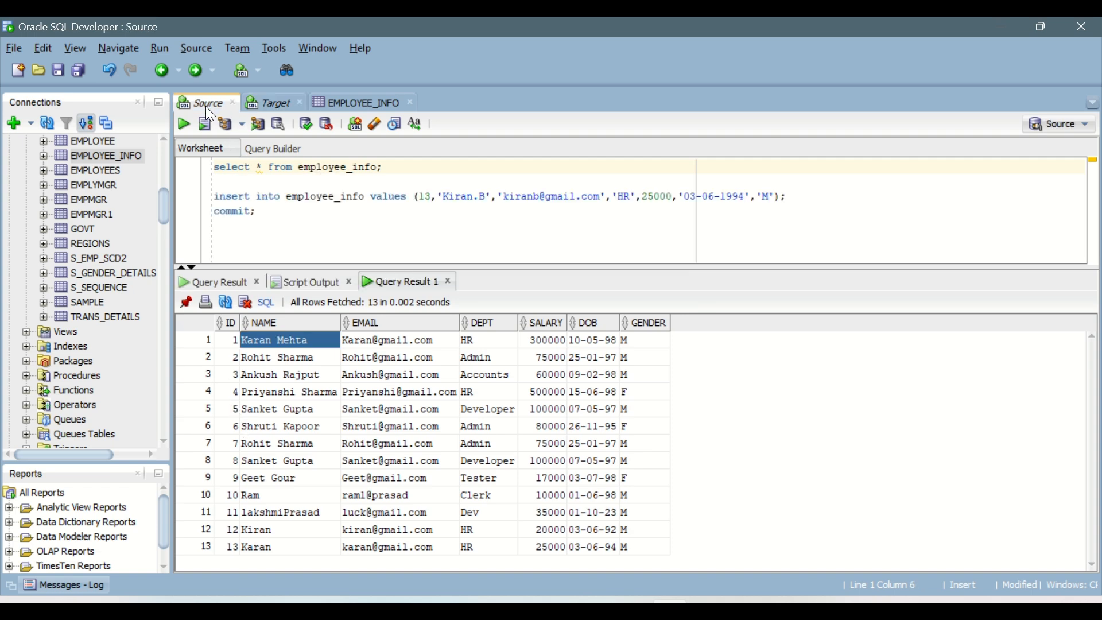
left_click(433, 196)
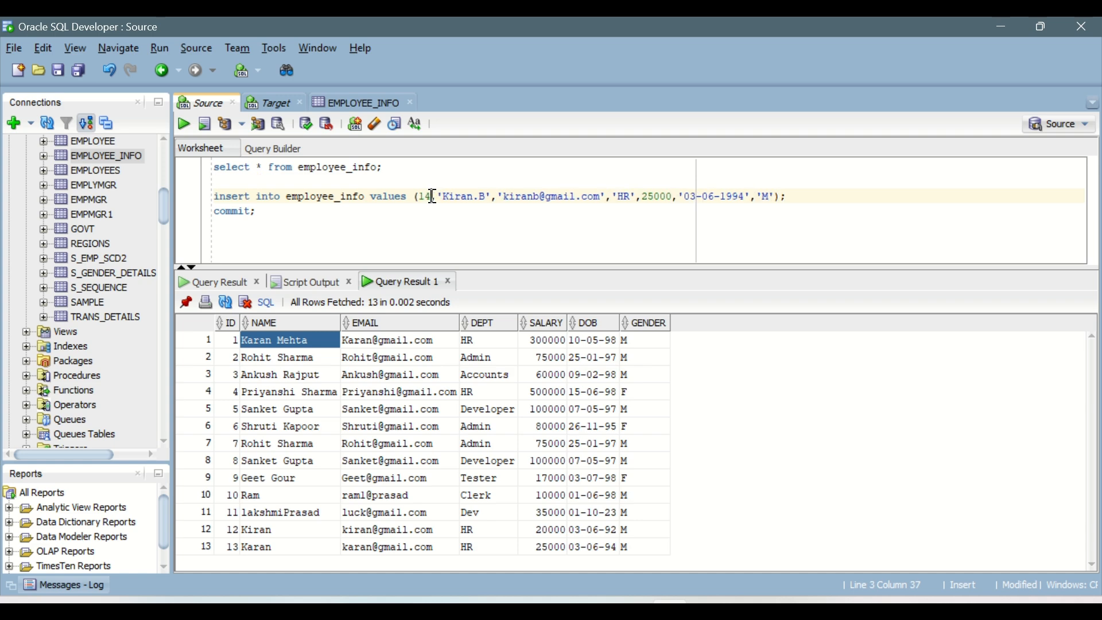
Replace the name and the e-mail in the insert statement with the new employee's name and e-mail.
left_click(486, 196)
left_click_drag(486, 197, 447, 197)
type("pUSHP")
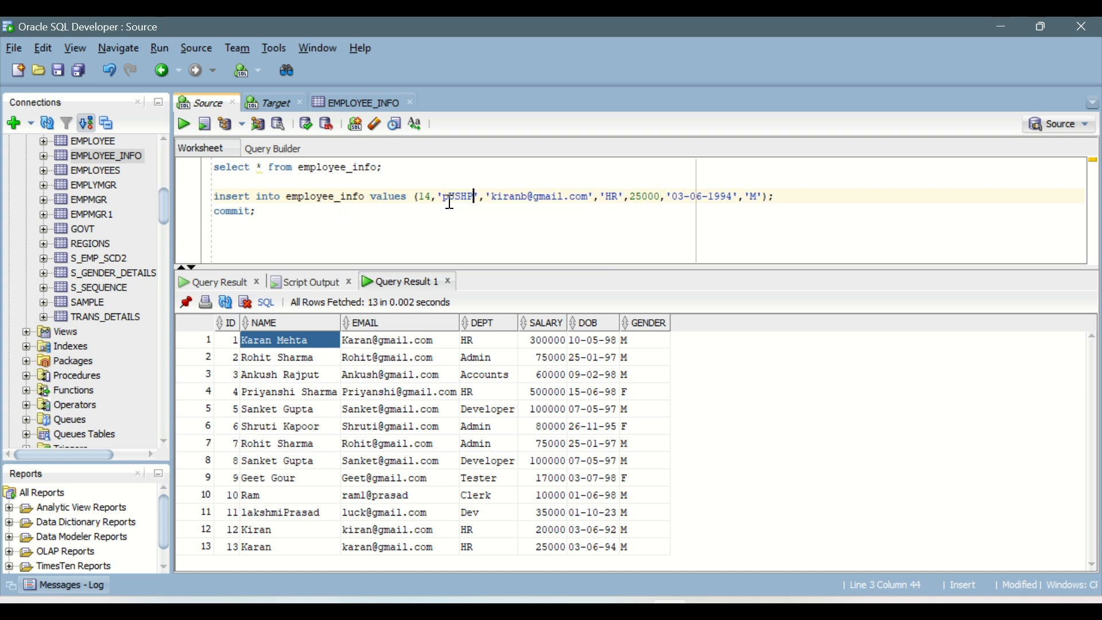
key("BackSpace")
key("BackSpace")
key("BackSpace")
key("BackSpace")
key("BackSpace")
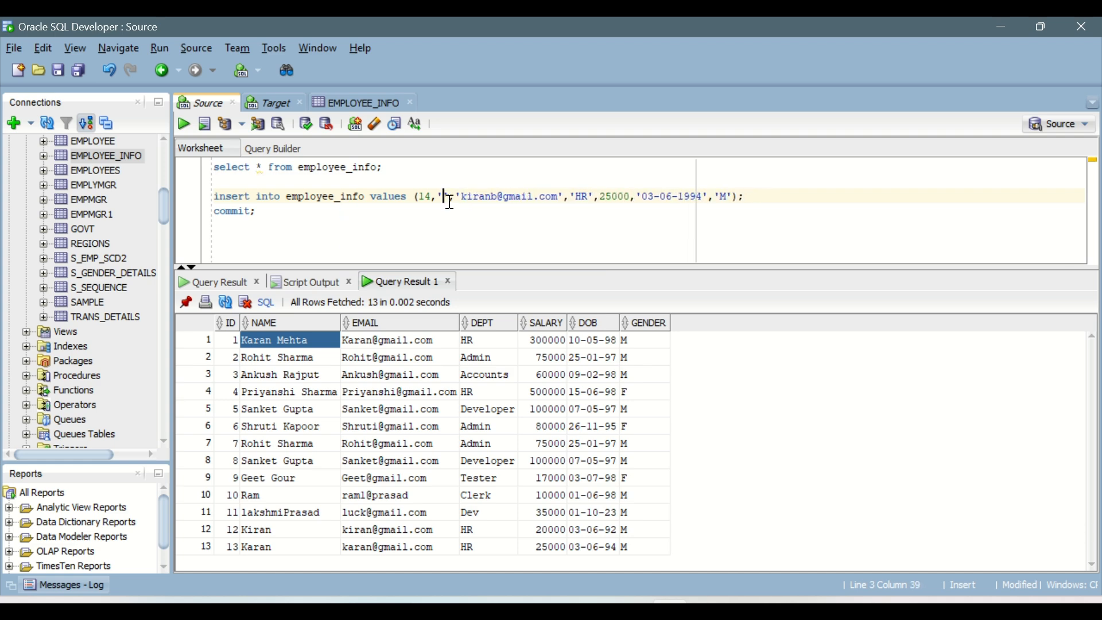
type("Pushpa")
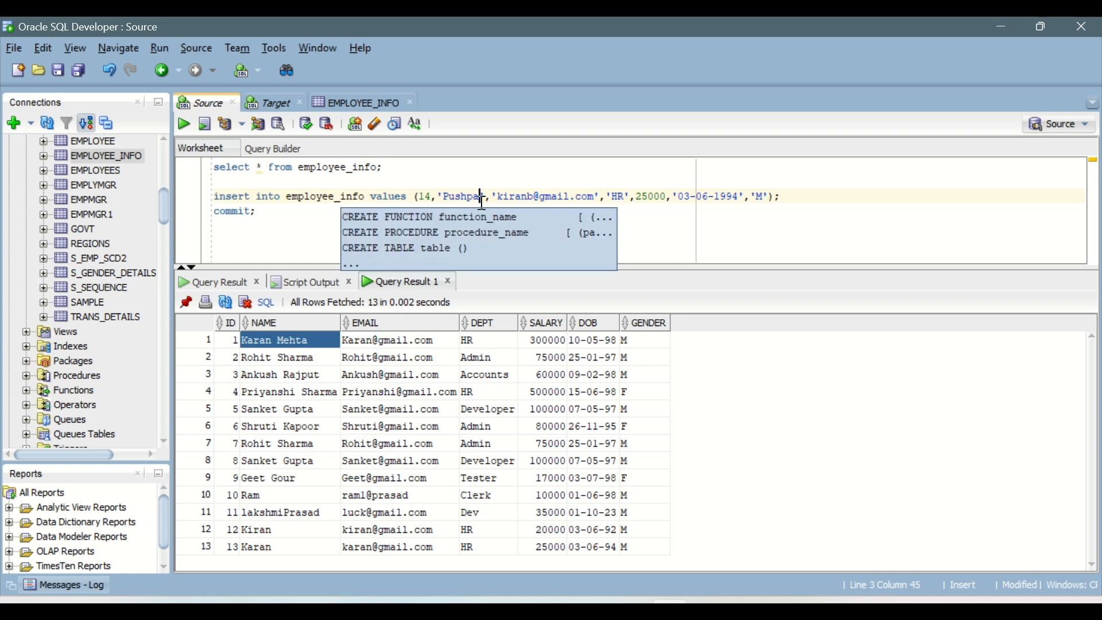
left_click_drag(533, 199, 500, 200)
type("pushpa")
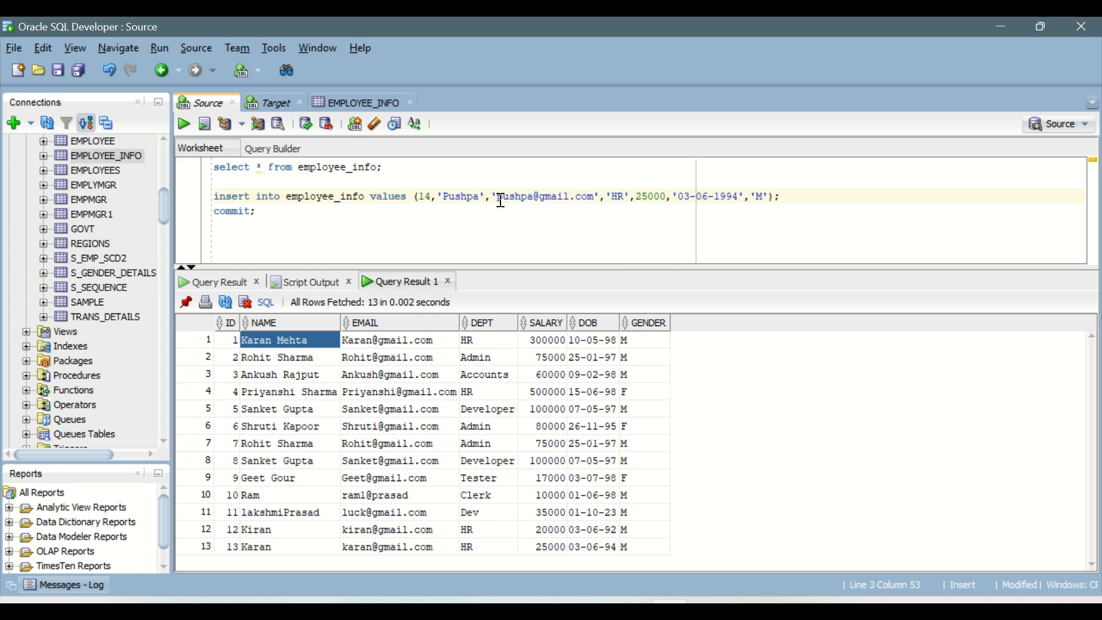
Set the department to Tester and the salary to 35000 in the insert statement.
left_click(396, 196)
double_click(624, 198)
type("Tester")
left_click(666, 198)
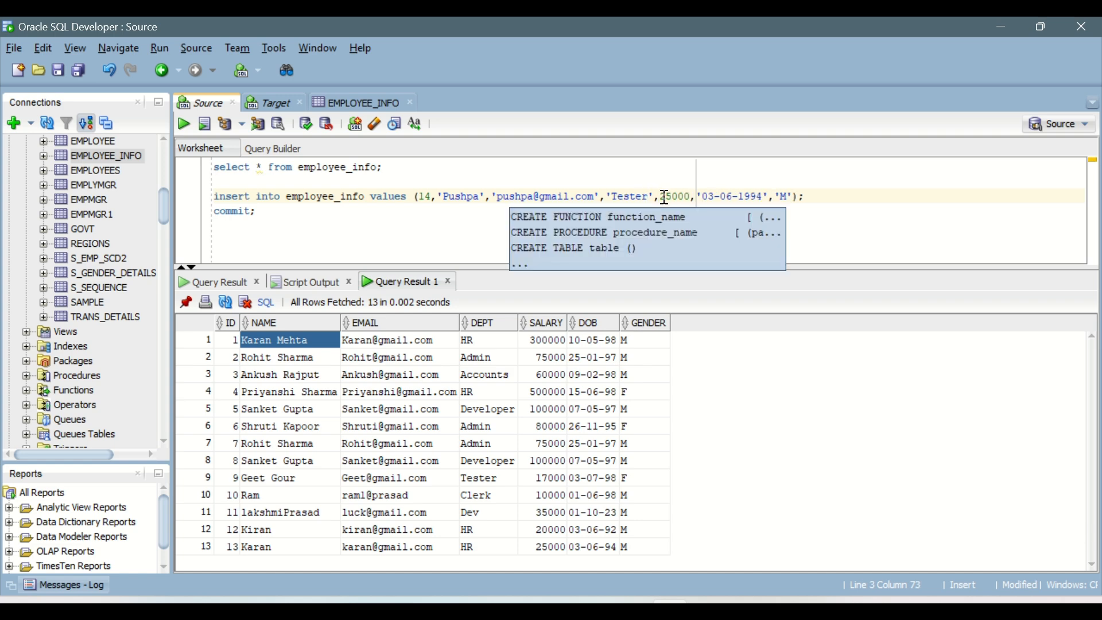
key("BackSpace")
type("3")
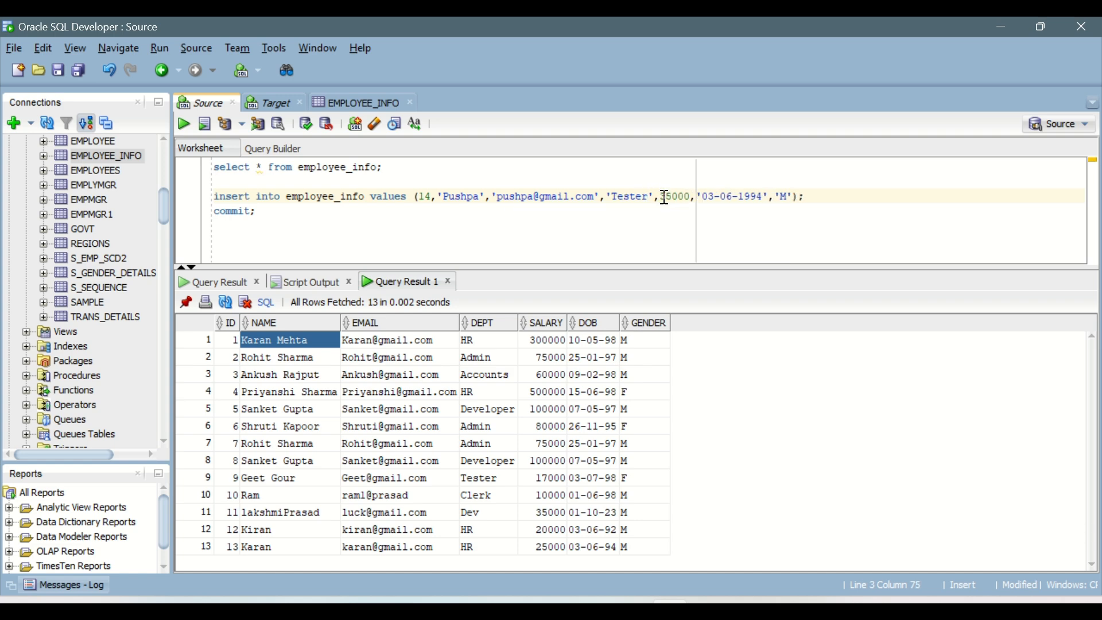
Change the year of the date of birth and set the gender to F in the insert statement.
left_click(765, 197)
key("BackSpace")
type("0")
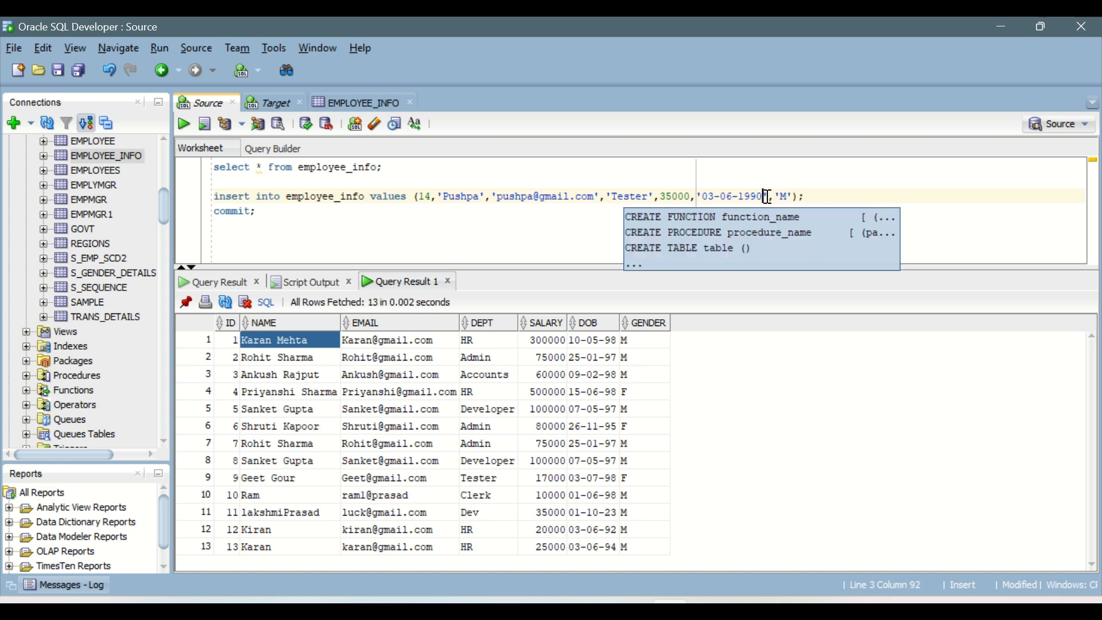
double_click(786, 197)
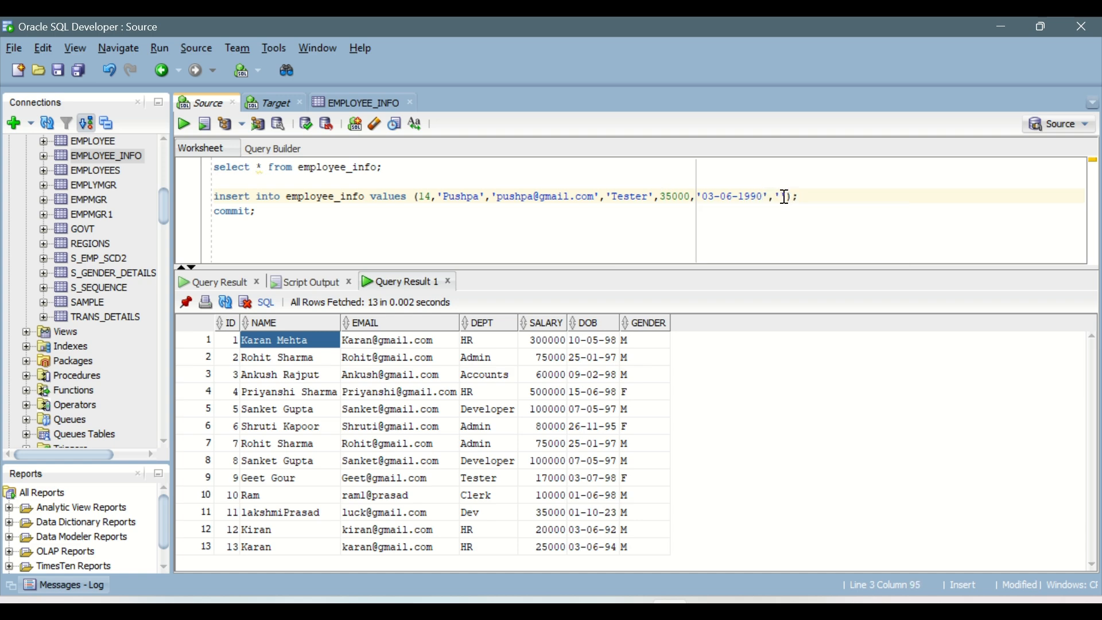
type("F")
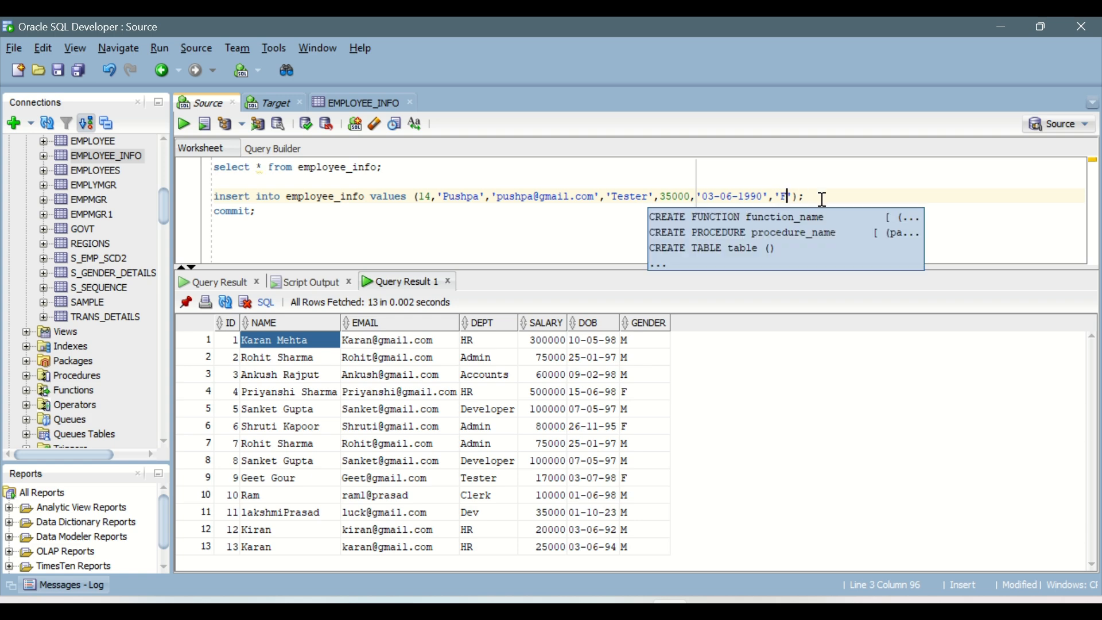
Duplicate the employee_info insert statement on the line above commit.
left_click(821, 200)
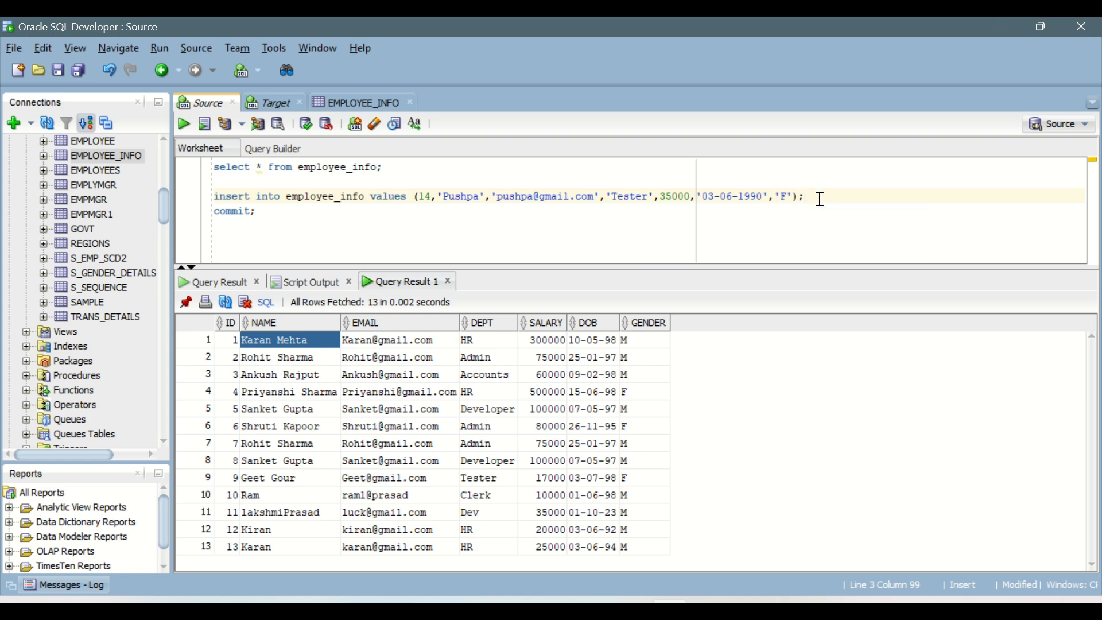
triple_click(820, 199)
key("ctrl+c")
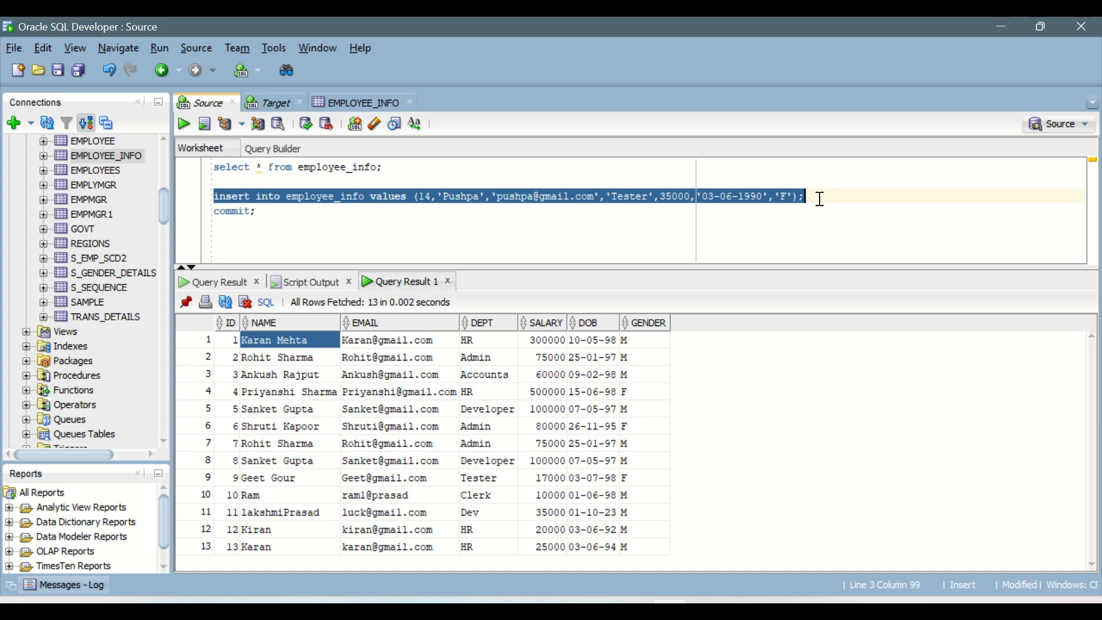
key("Right")
key("Return")
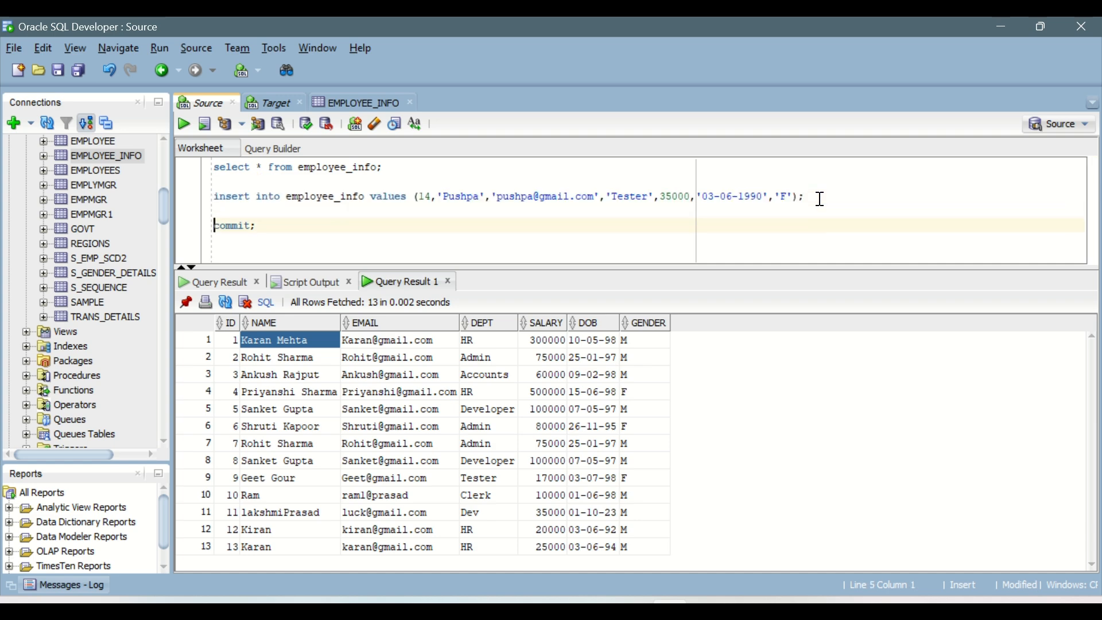
key("ctrl+v")
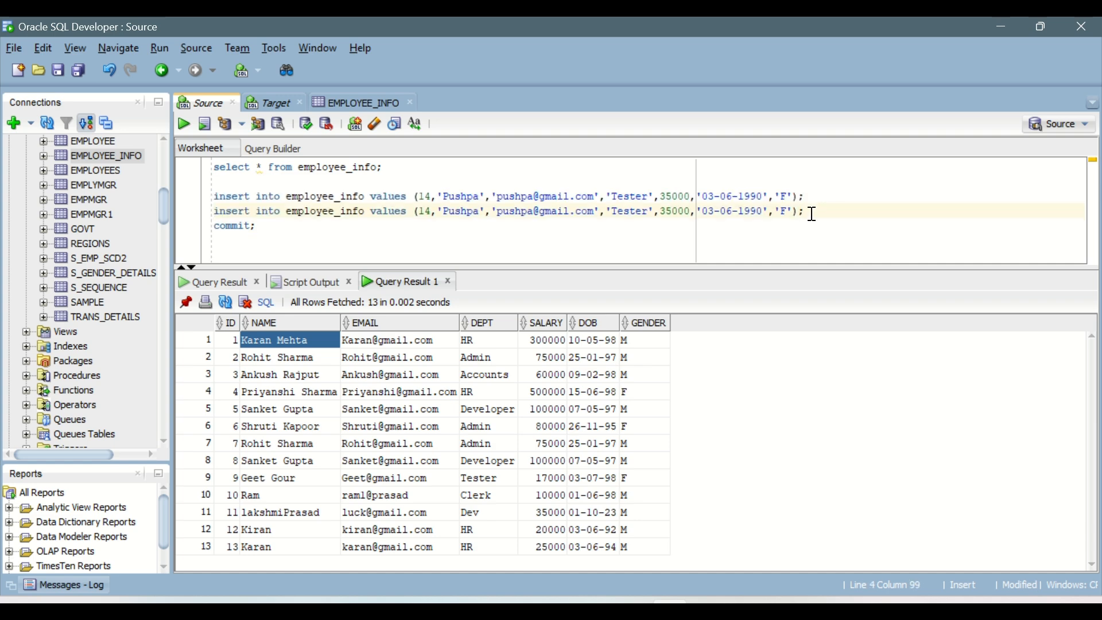
In the second insert statement, set the ID to 10 and enter the existing employee's name.
left_click(430, 211)
key("BackSpace")
type("0")
key("shift+Right")
key("shift+Right")
key("shift+Right")
key("shift+Right")
key("shift+Right")
key("shift+Right")
type("Ram")
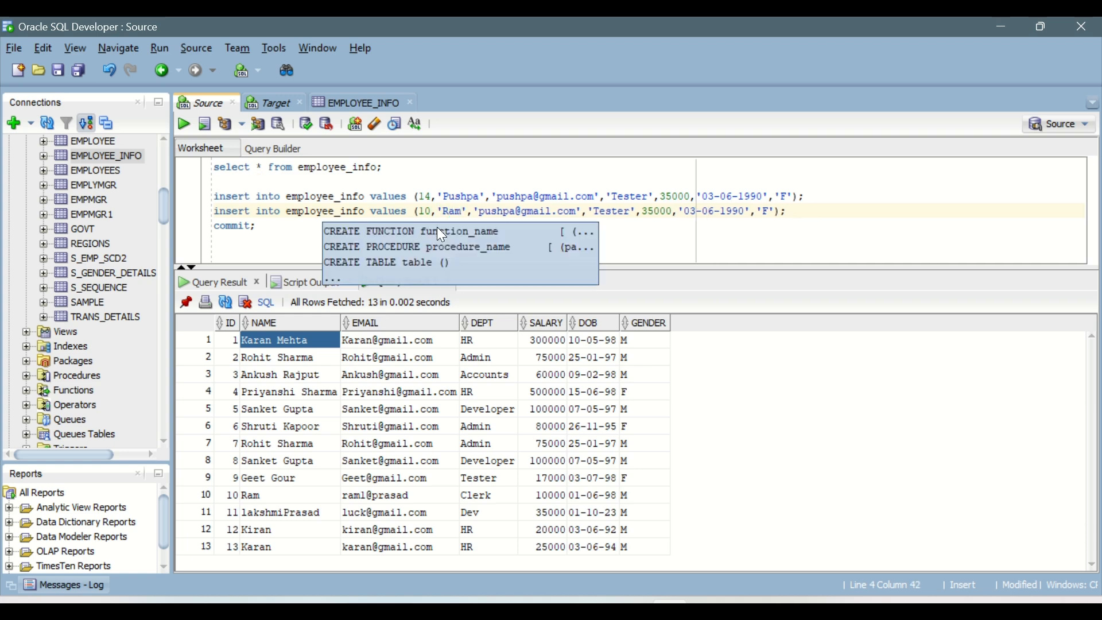
Replace the part before the @ sign in the second insert statement's e-mail with the employee's own.
key("Right")
key("Right")
key("Right")
key("shift+Right")
key("shift+Right")
key("shift+Right")
key("shift+Right")
key("shift+Right")
key("shift+Right")
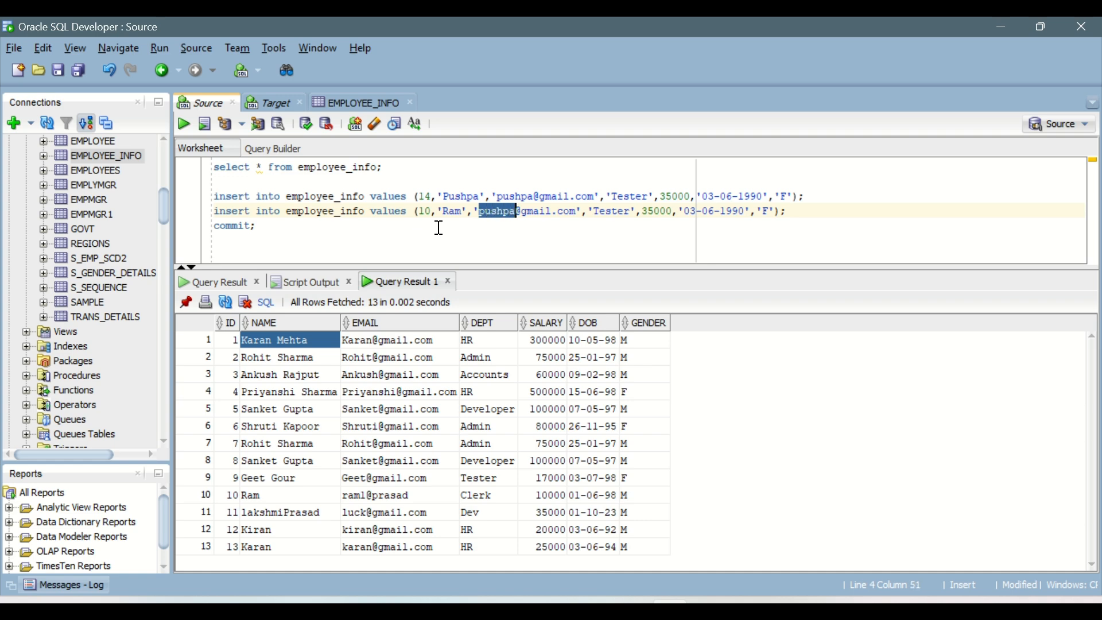
type("Raml")
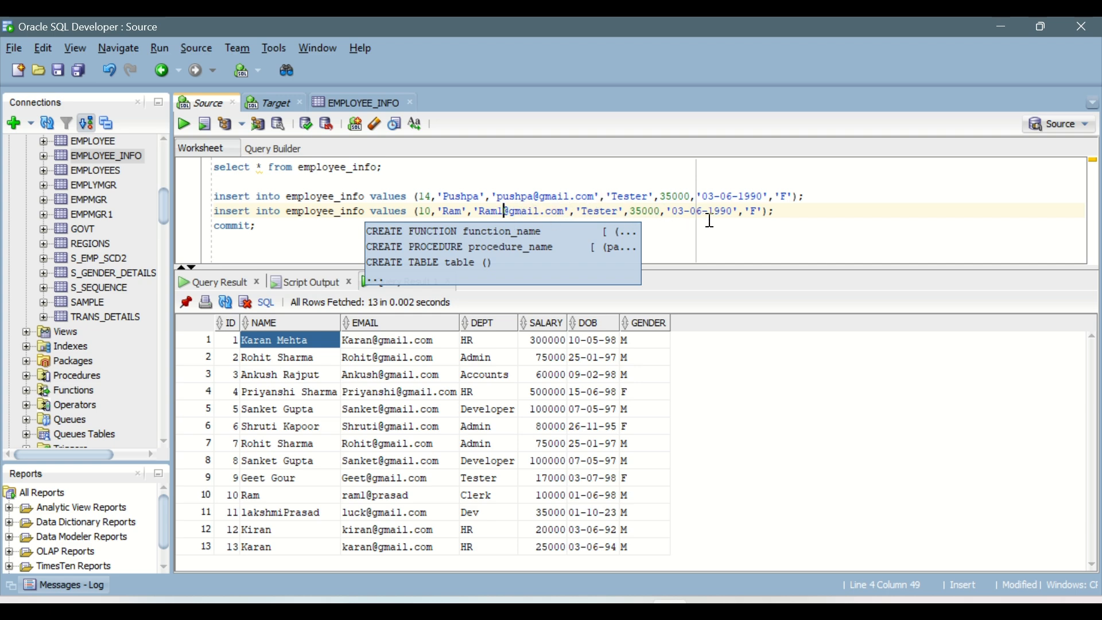
Set the gender to M and the department to Sr.Tester in the second insert statement.
left_click(758, 212)
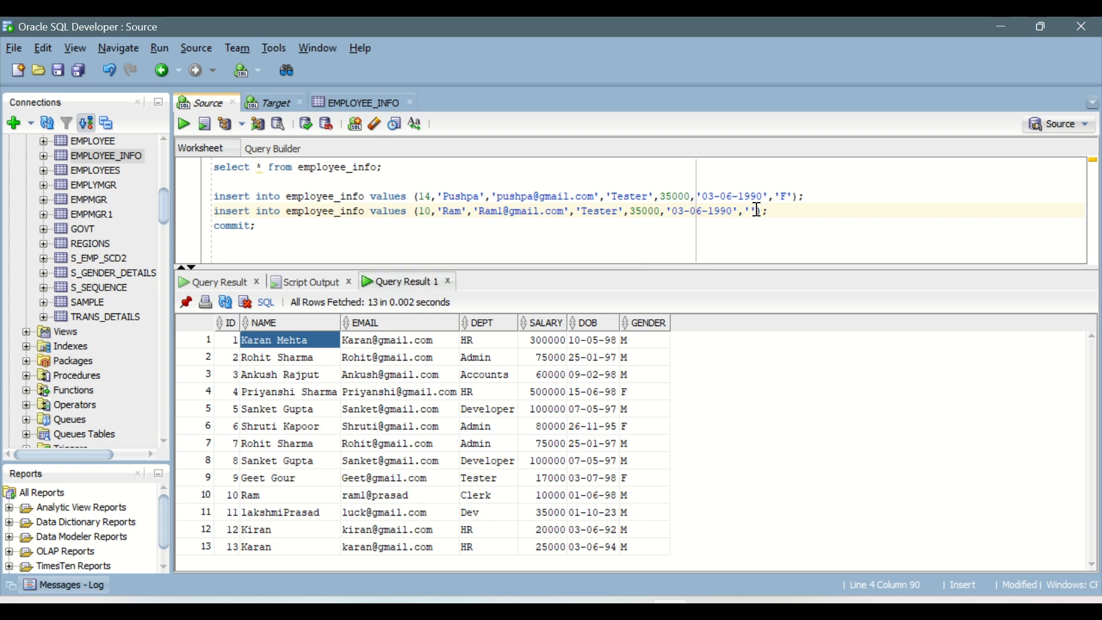
type("M")
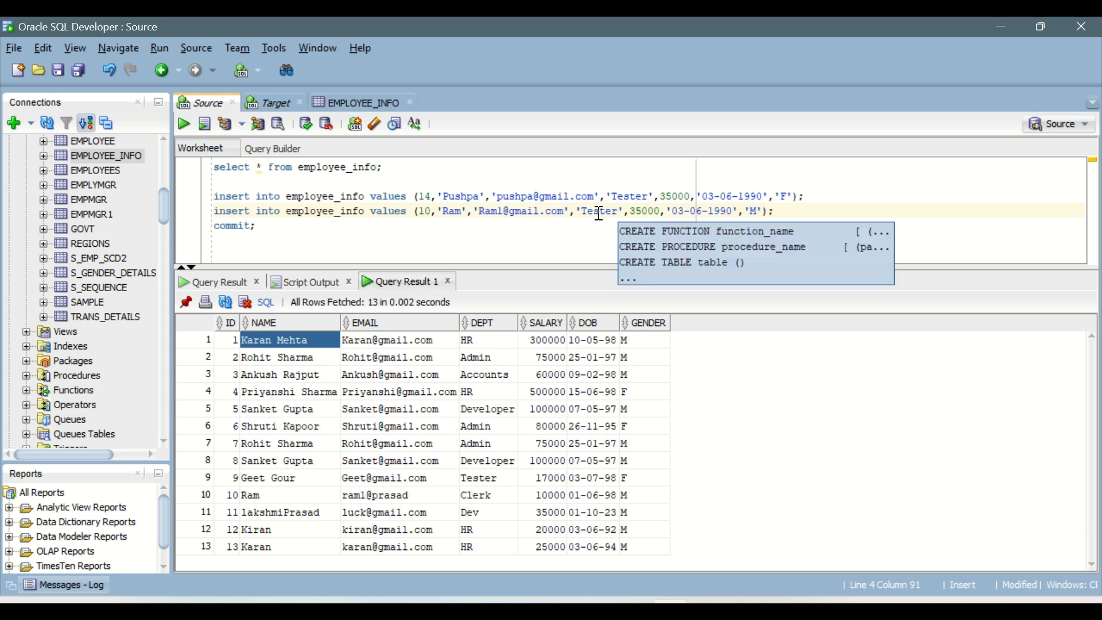
left_click(611, 213)
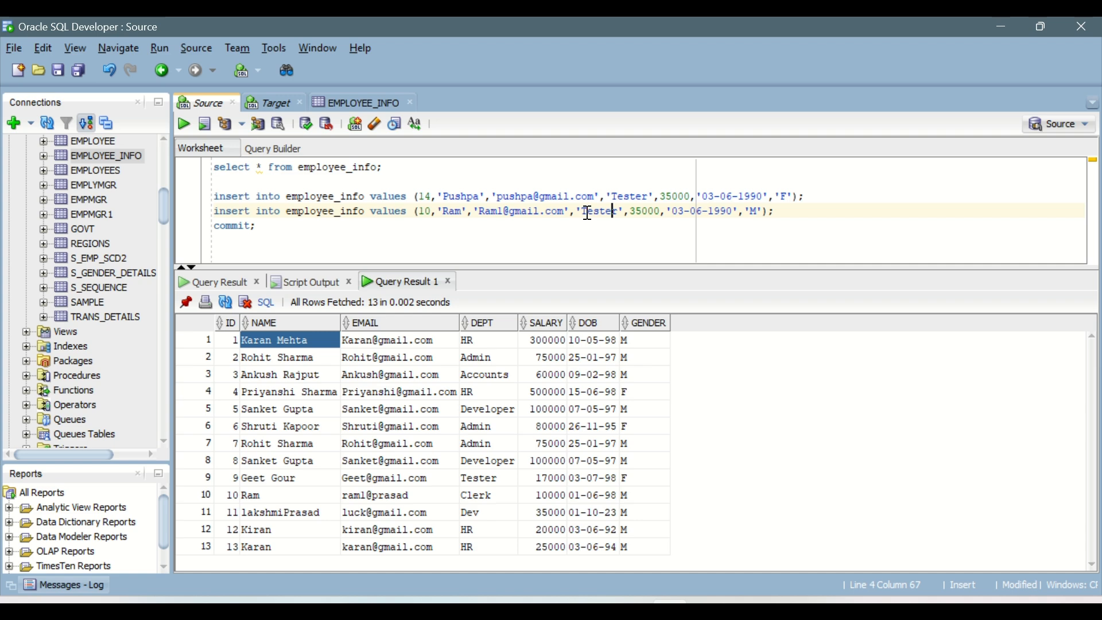
left_click(582, 211)
type("Sr.")
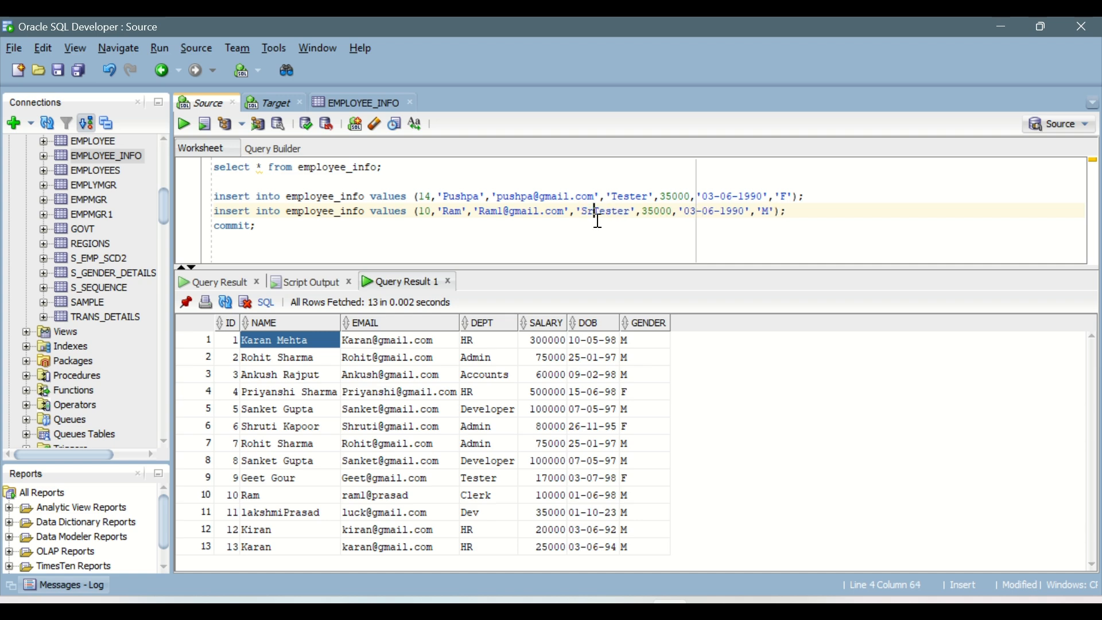
Set the salary to 45000 in the second insert statement.
left_click(658, 211)
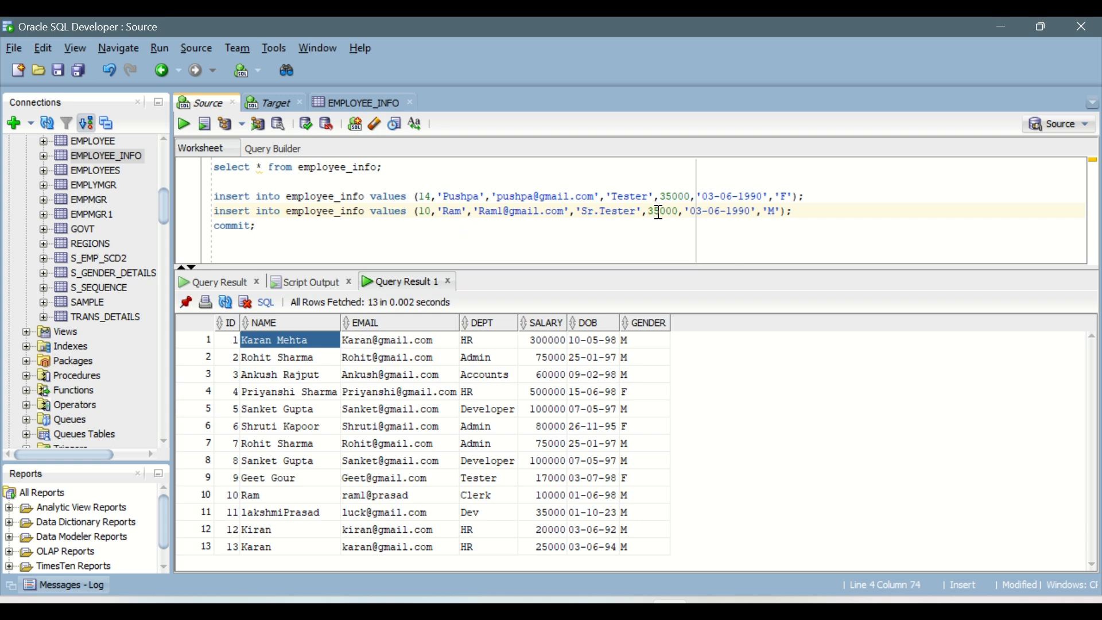
key("BackSpace")
type("4")
left_click(814, 197)
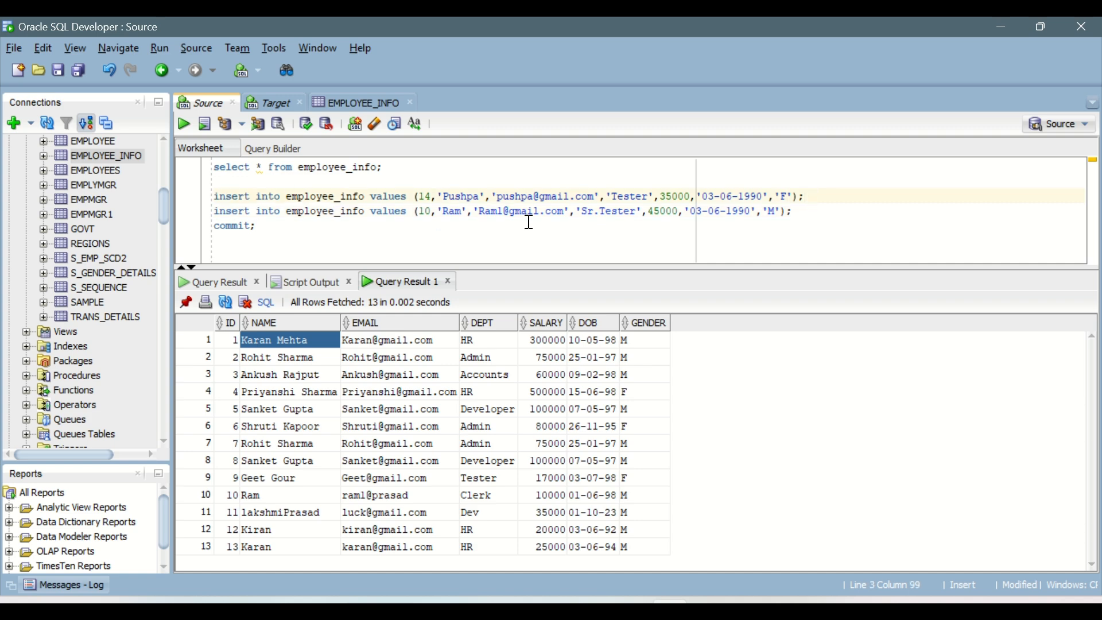
Run the insert statement for the ID 14 row and commit it.
left_click(235, 195)
left_click(183, 125)
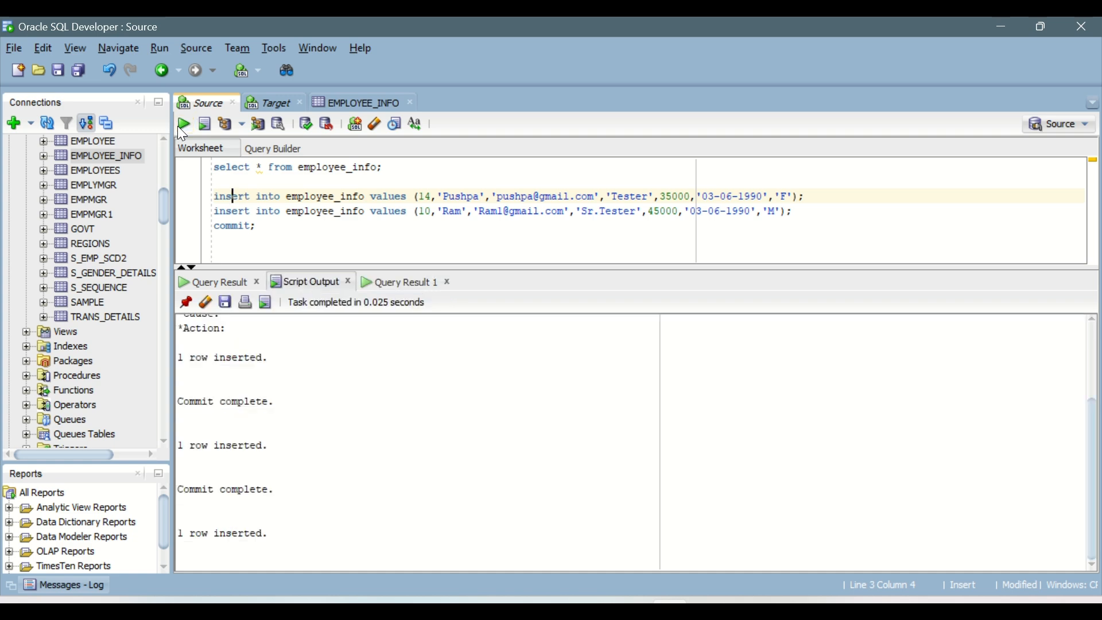
left_click(228, 226)
left_click(185, 127)
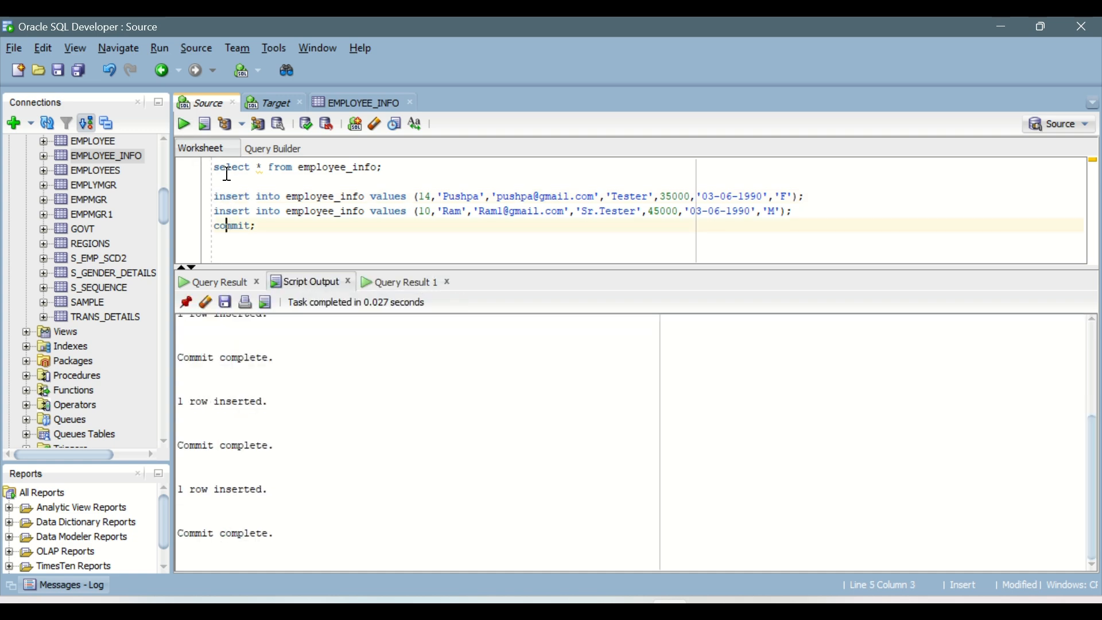
Query all rows of employee_info and check the existing record with ID 10.
left_click(227, 179)
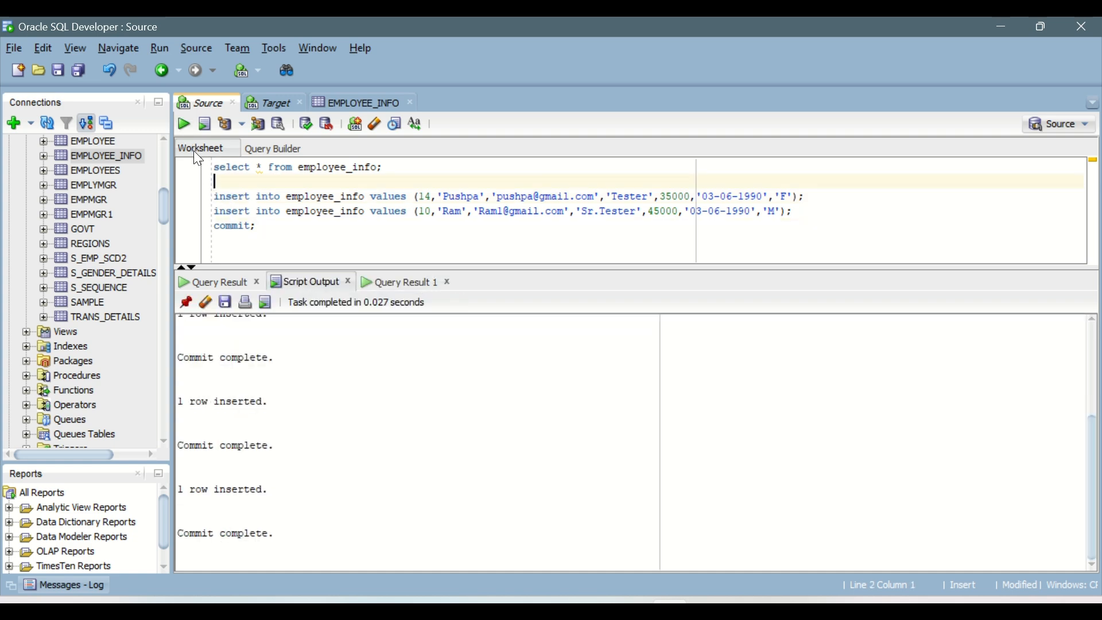
left_click(183, 123)
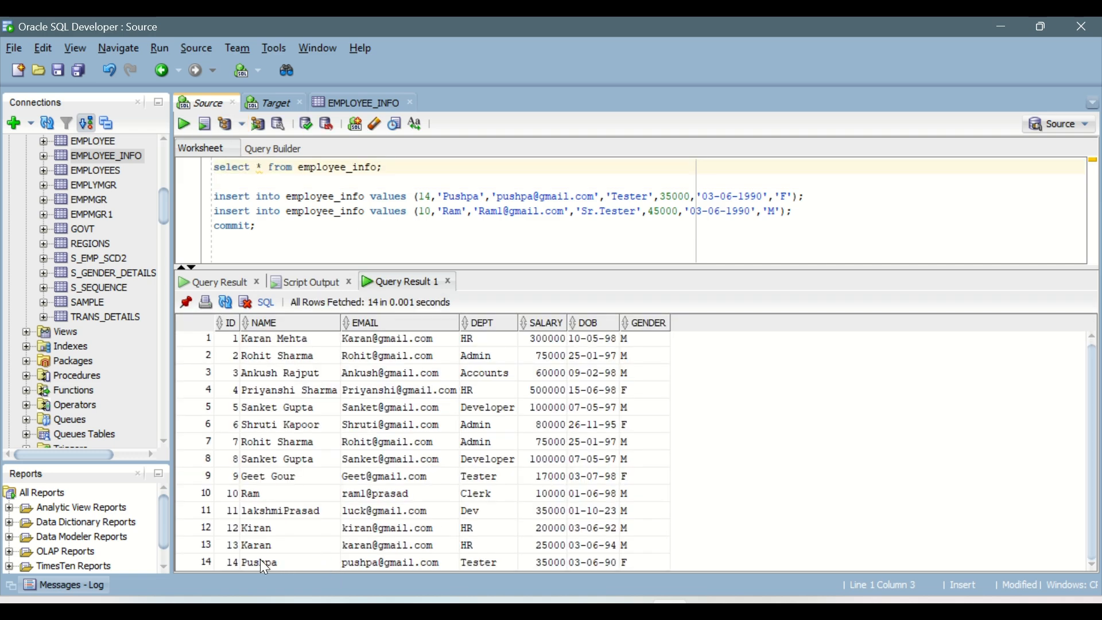
left_click(256, 494)
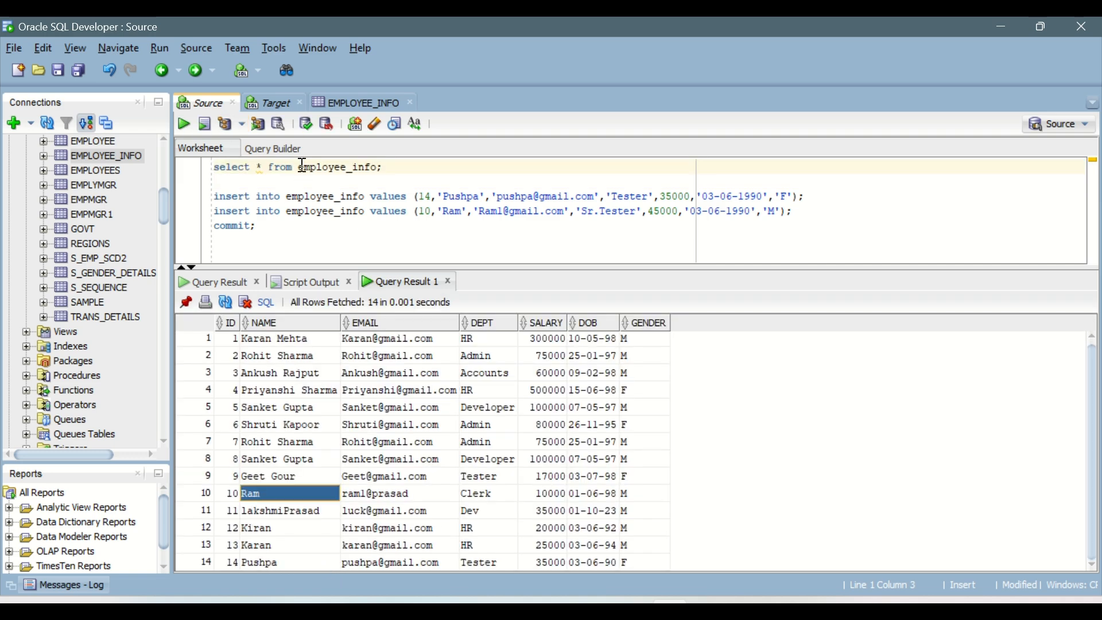
In the EMPLOYEE_INFO table data, change the e-mail domain of the ID 10 row to gmail.com.
left_click(333, 109)
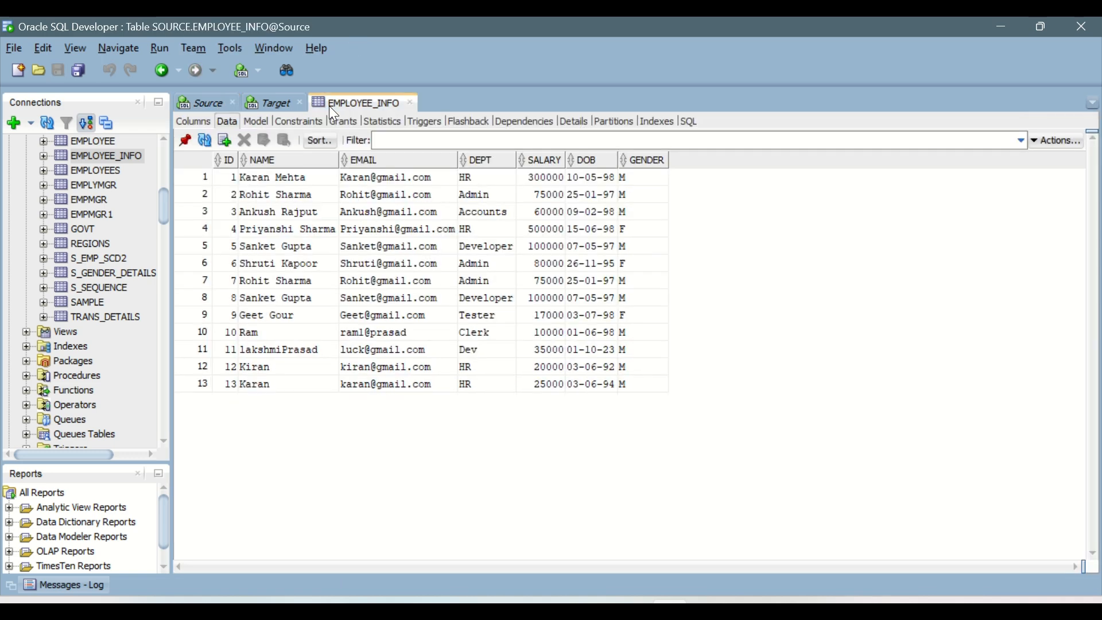
left_click(288, 332)
left_click(348, 333)
left_click(347, 333)
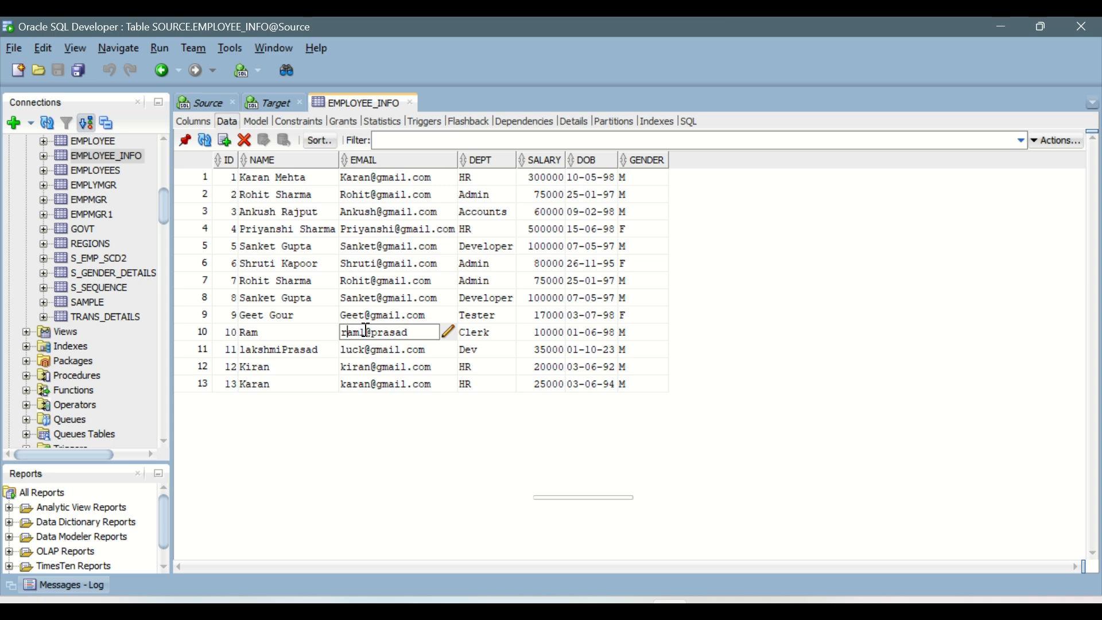
key("Delete")
type("l@")
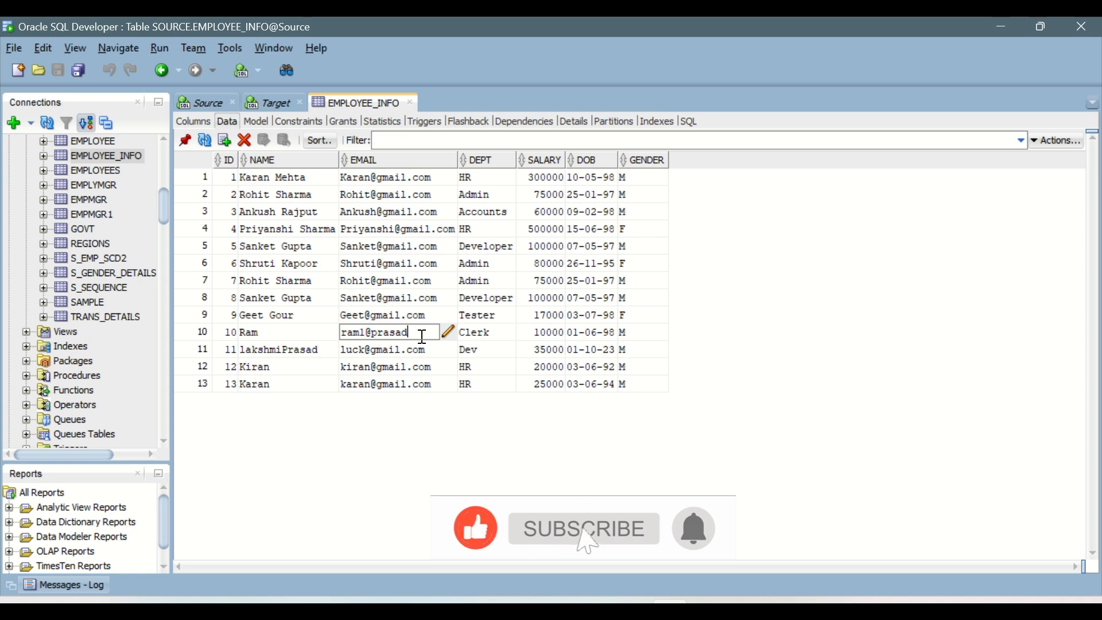
left_click_drag(423, 337, 373, 337)
type("gmail.com")
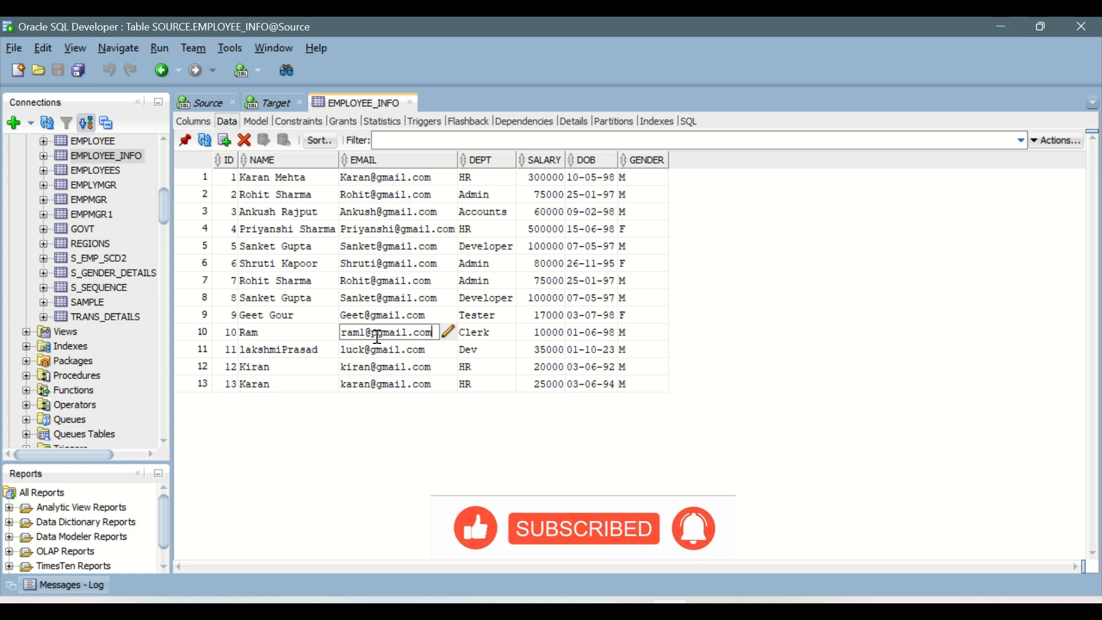
left_click(205, 104)
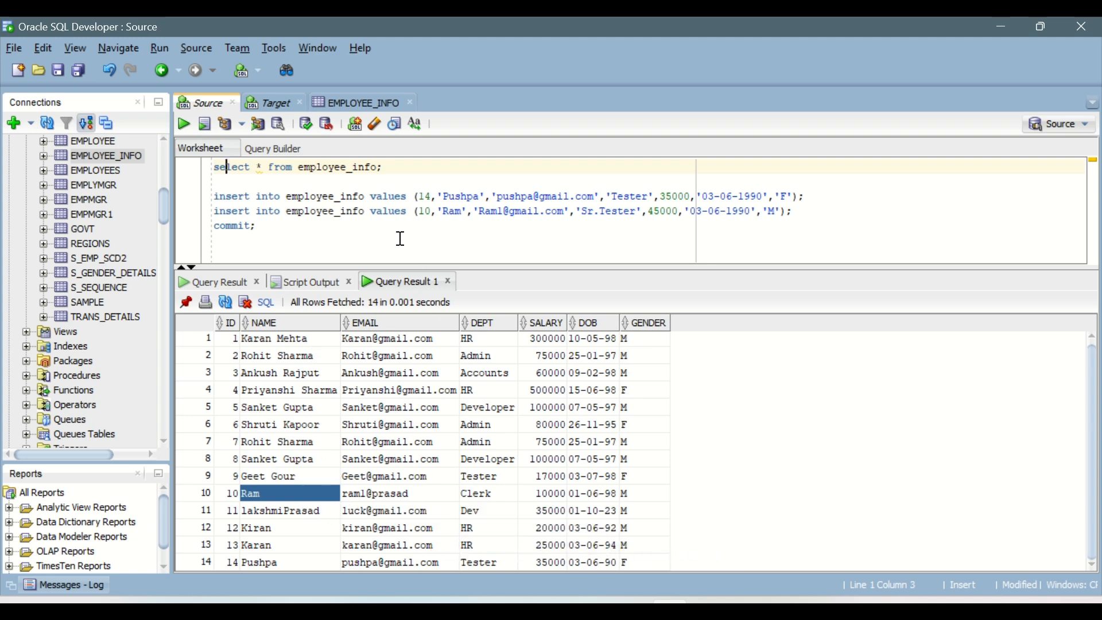
left_click(344, 102)
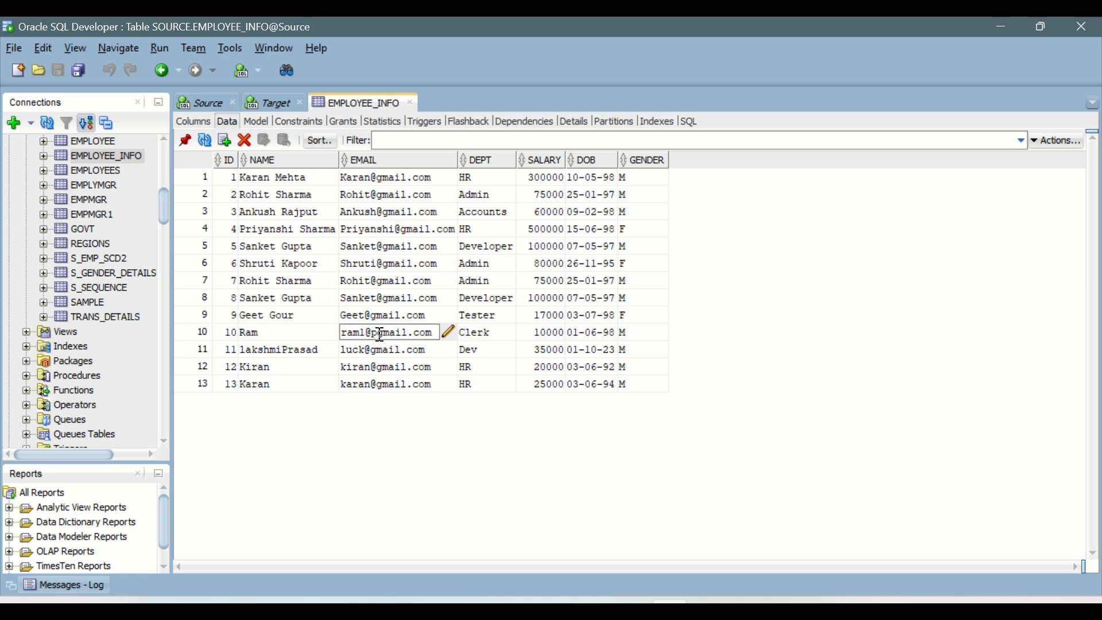
key("BackSpace")
Set the department of the ID 10 row to Sr.Tester in the EMPLOYEE_INFO table data.
left_click(484, 332)
left_click(493, 332)
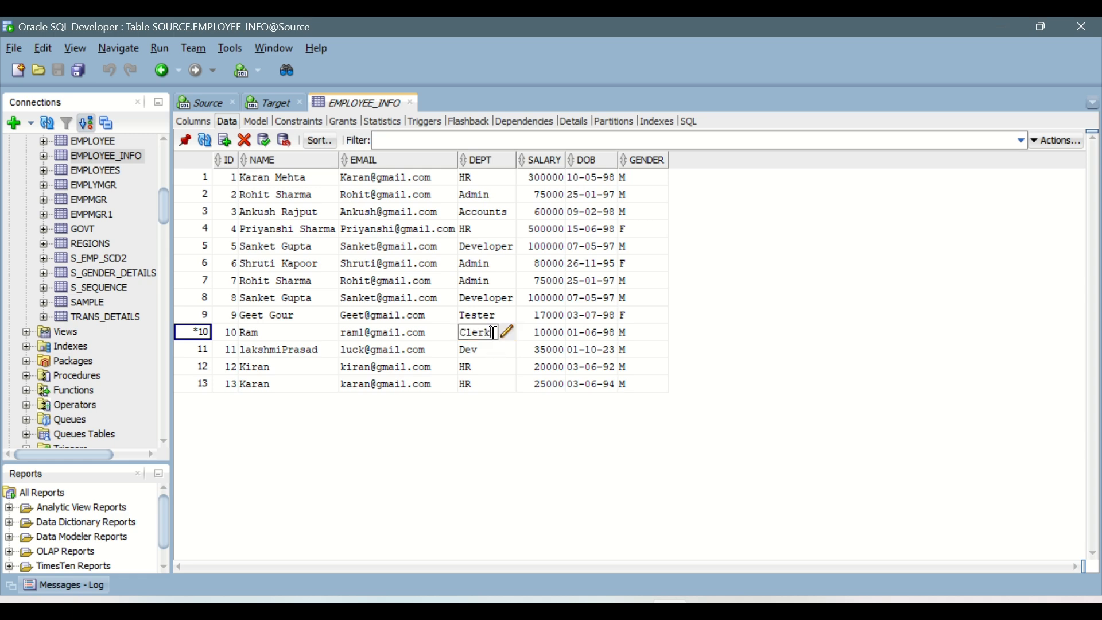
left_click_drag(495, 333, 460, 333)
type("Tester")
left_click(208, 102)
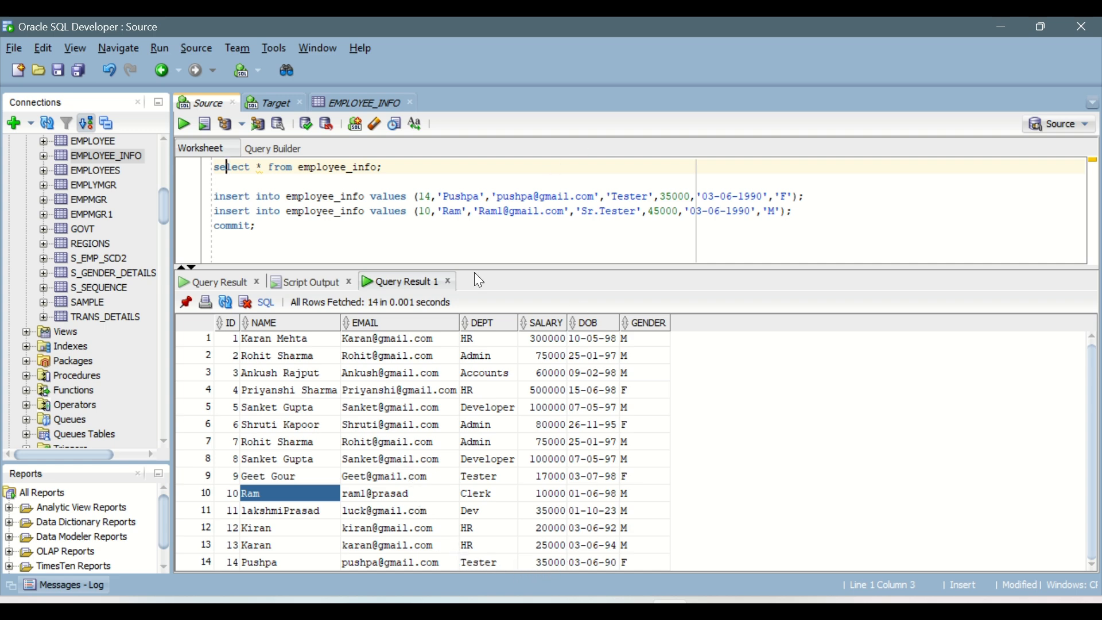
left_click(345, 102)
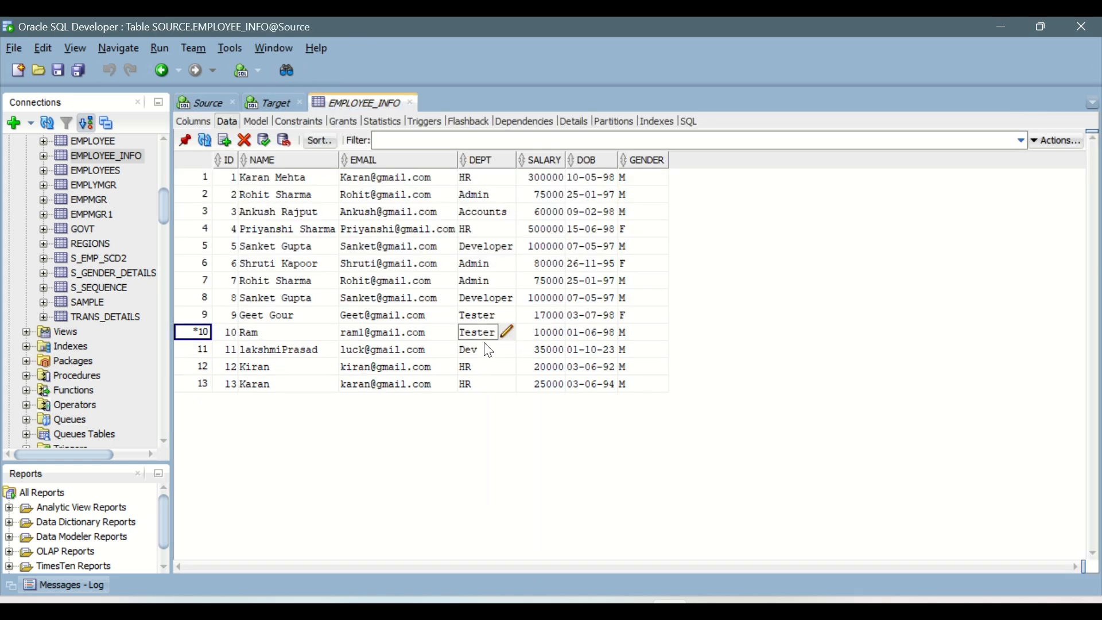
type("Sr.")
Set the salary of the ID 10 row to 35000 and try to commit the table changes.
left_click(550, 331)
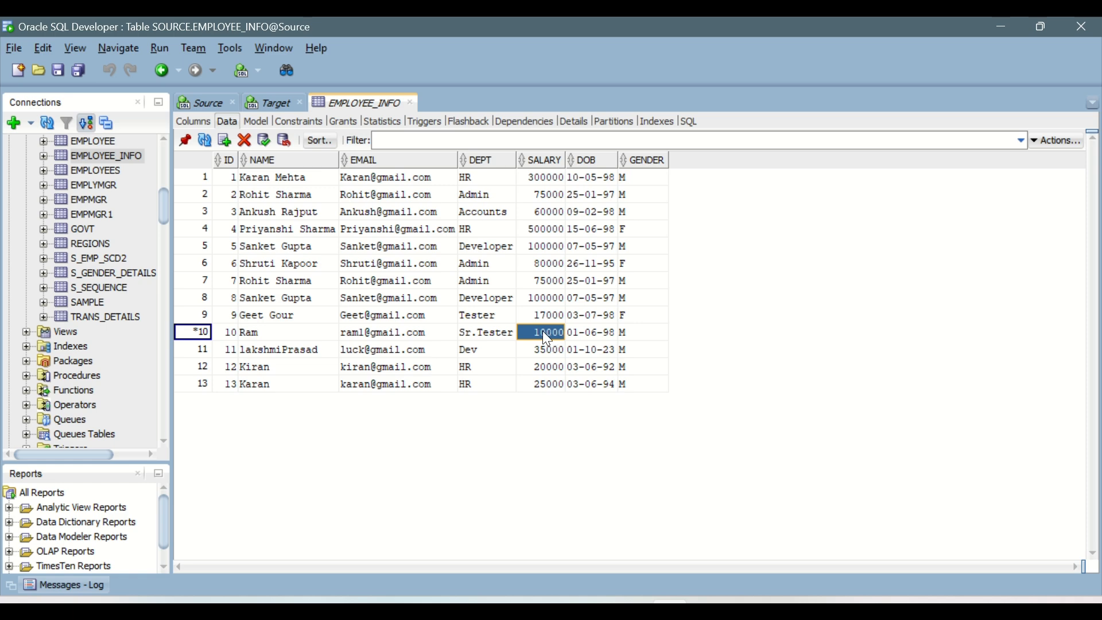
left_click_drag(531, 332, 510, 339)
type("35")
left_click(626, 332)
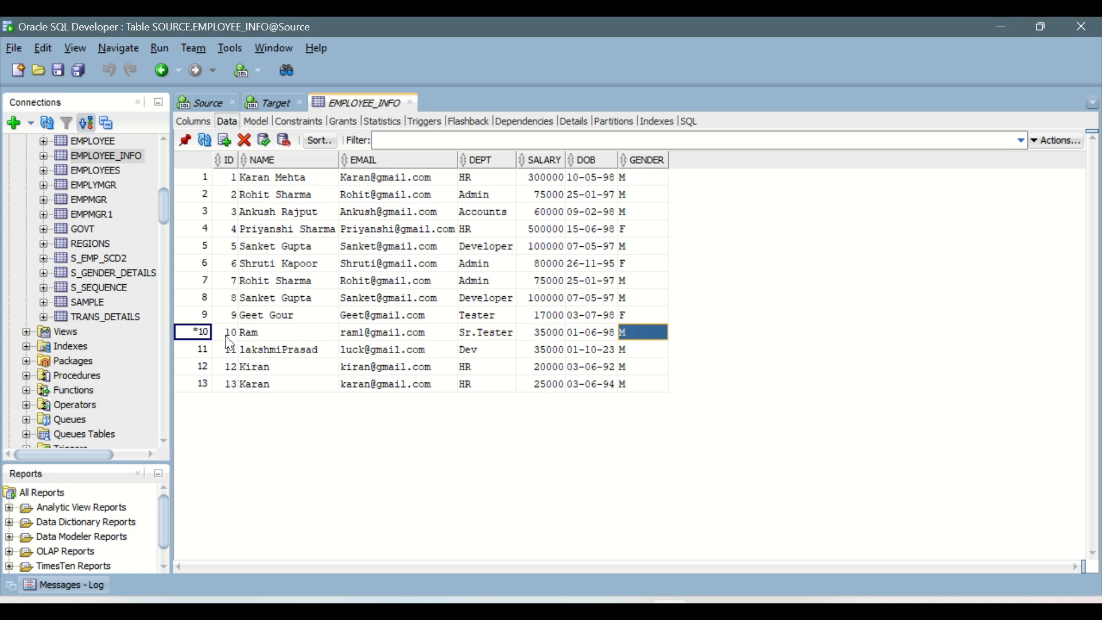
left_click(264, 140)
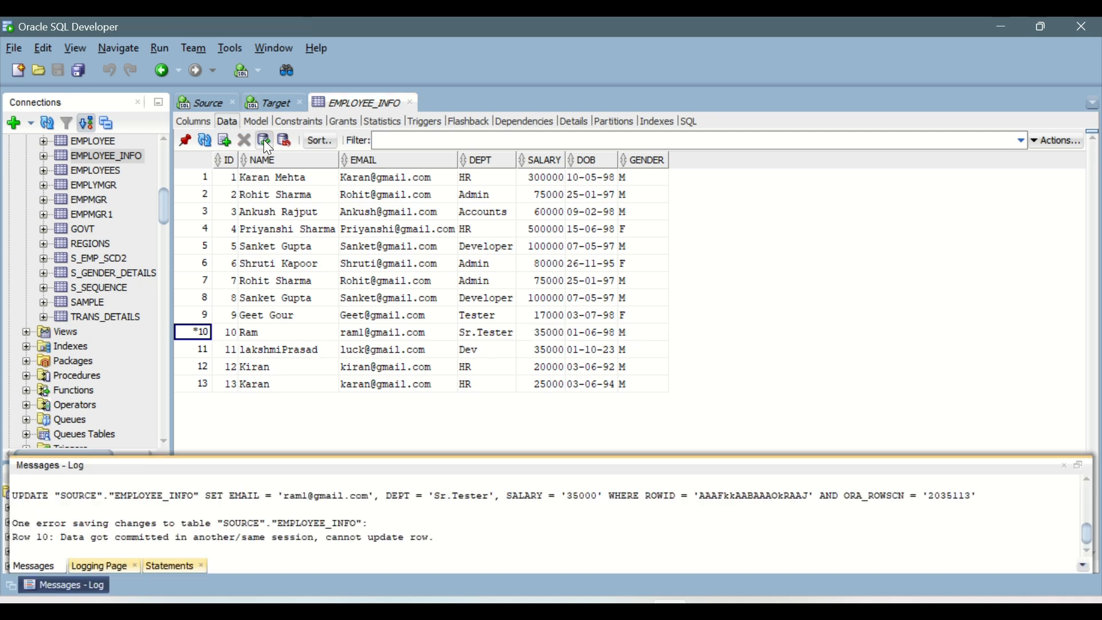
Rerun the employee_info query and examine the values of the ID 10 row.
left_click(204, 103)
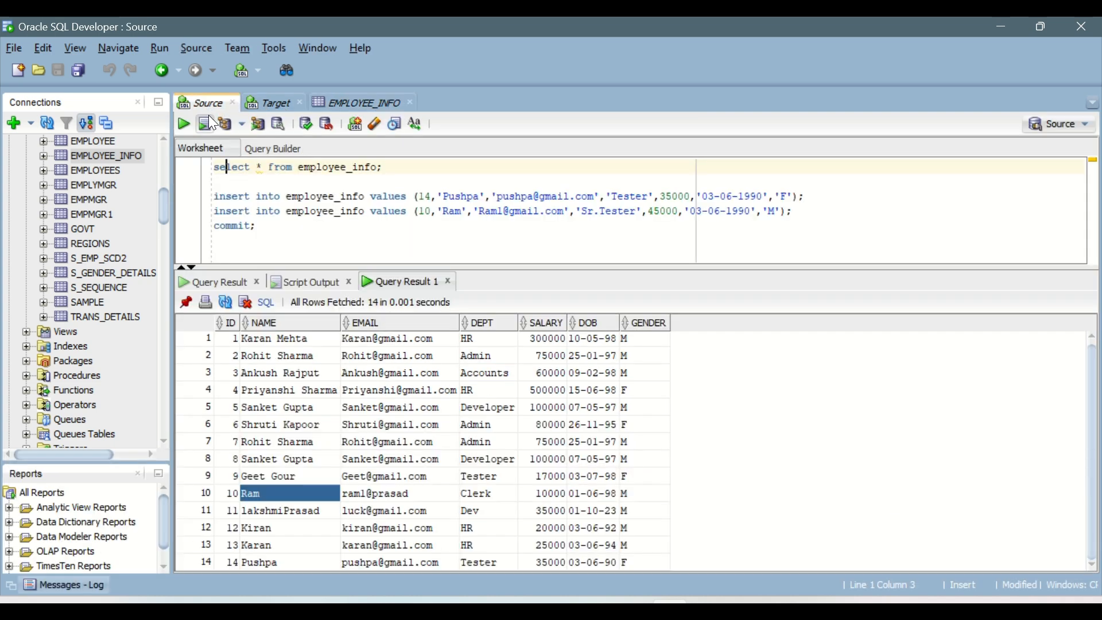
left_click(184, 124)
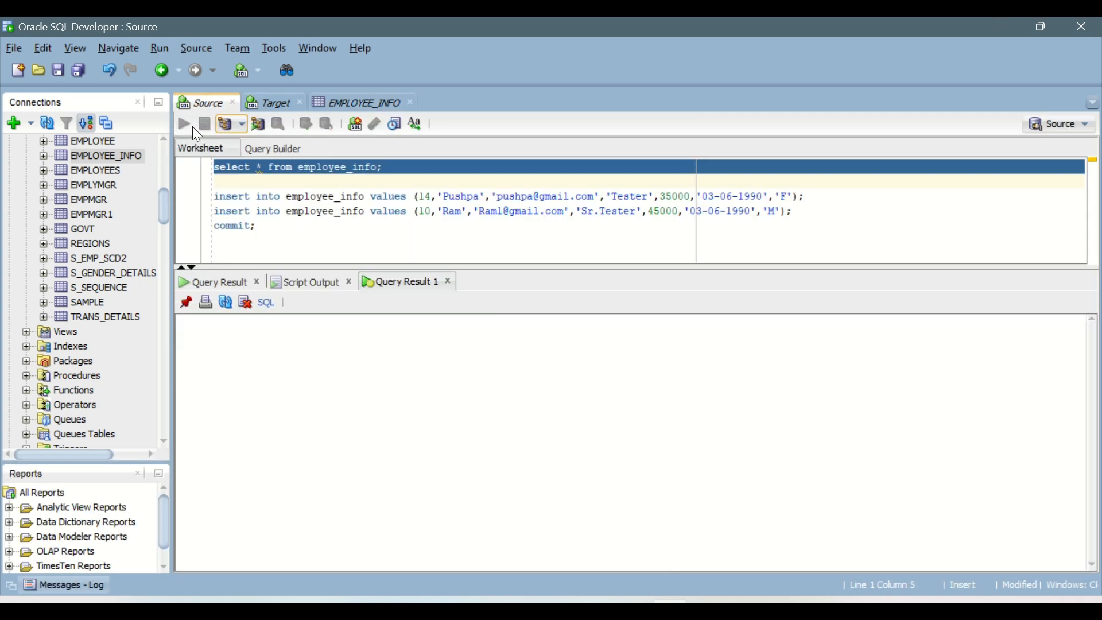
left_click(250, 493)
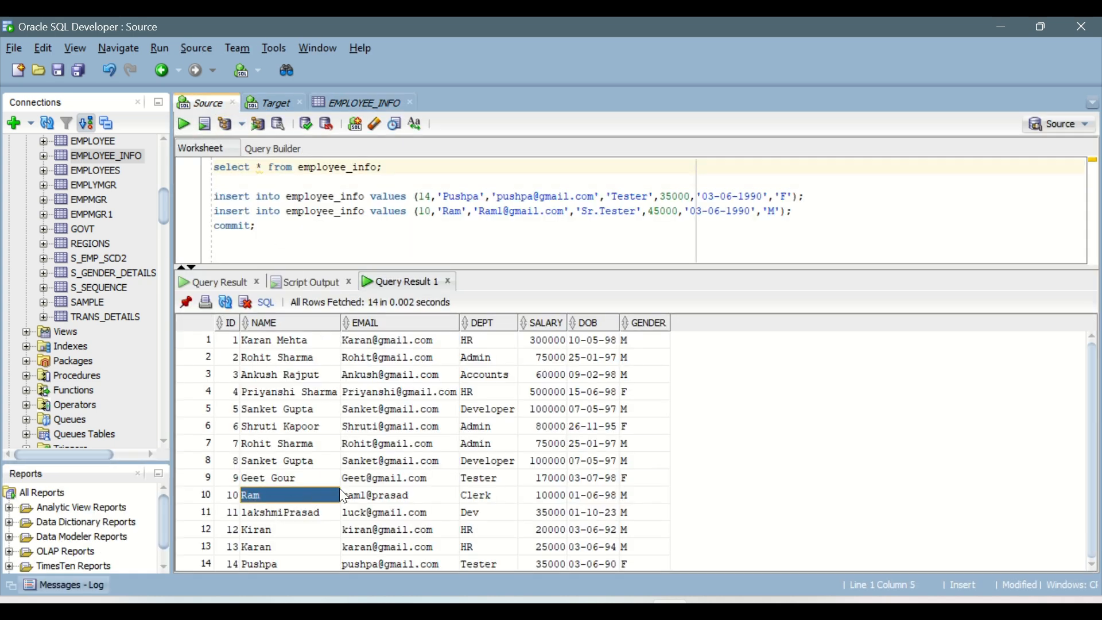
left_click_drag(344, 495, 577, 502)
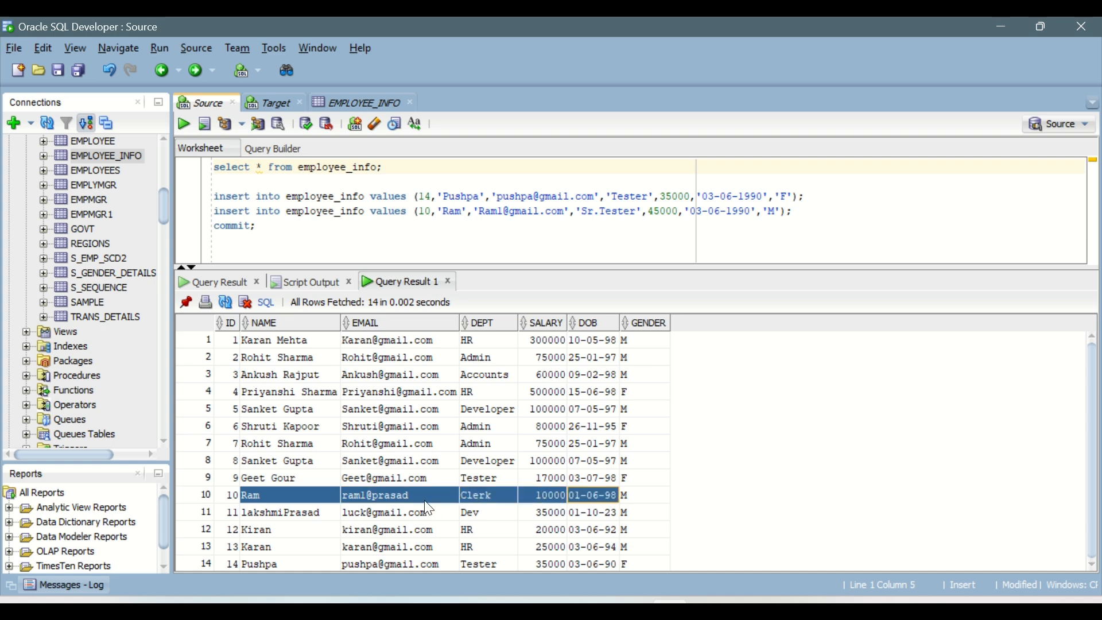
Try again to commit the EMPLOYEE_INFO table changes and rerun the employee_info query.
left_click(338, 103)
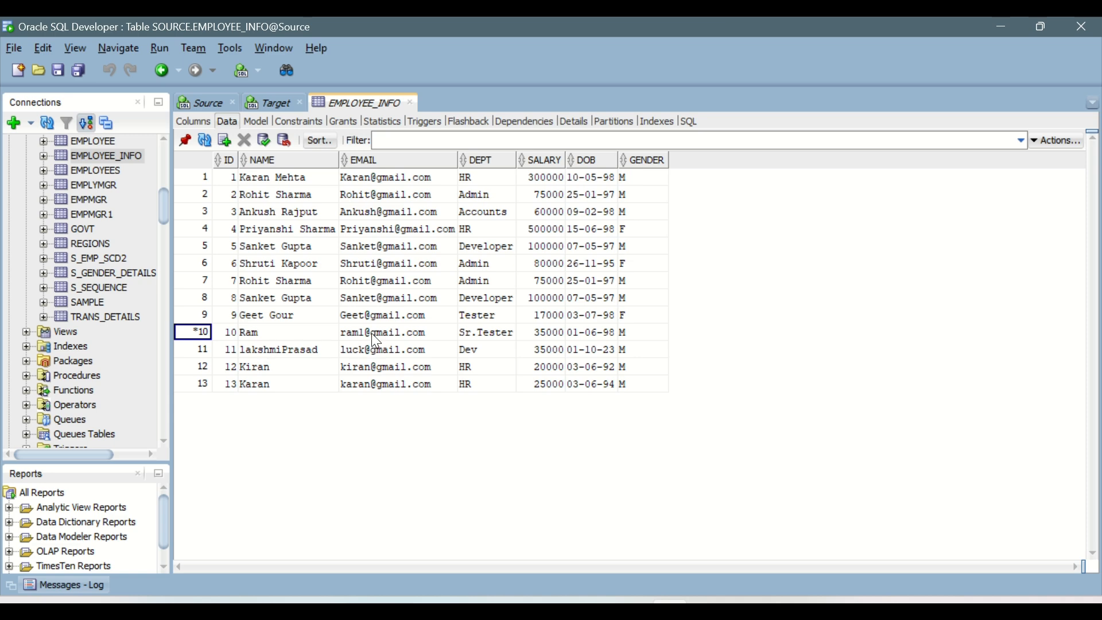
left_click(263, 141)
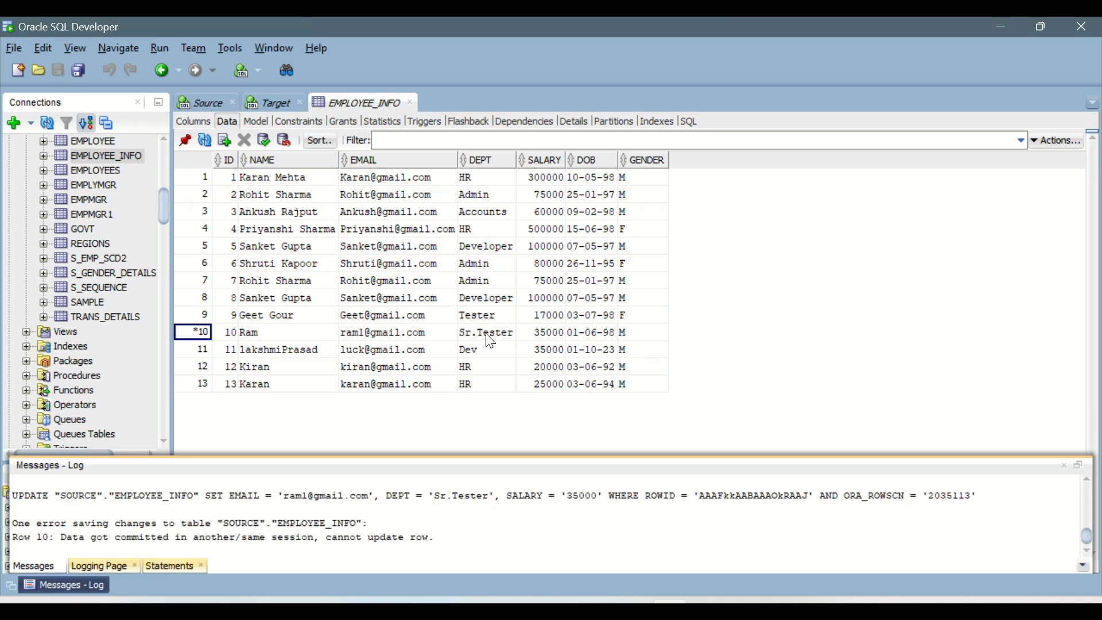
left_click(266, 138)
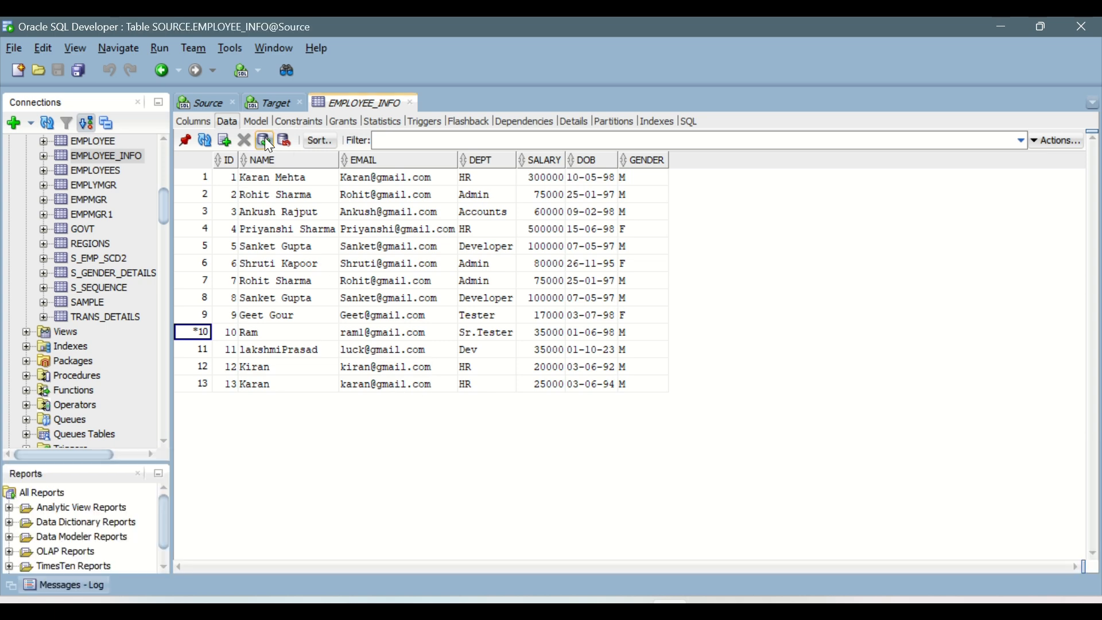
left_click(204, 104)
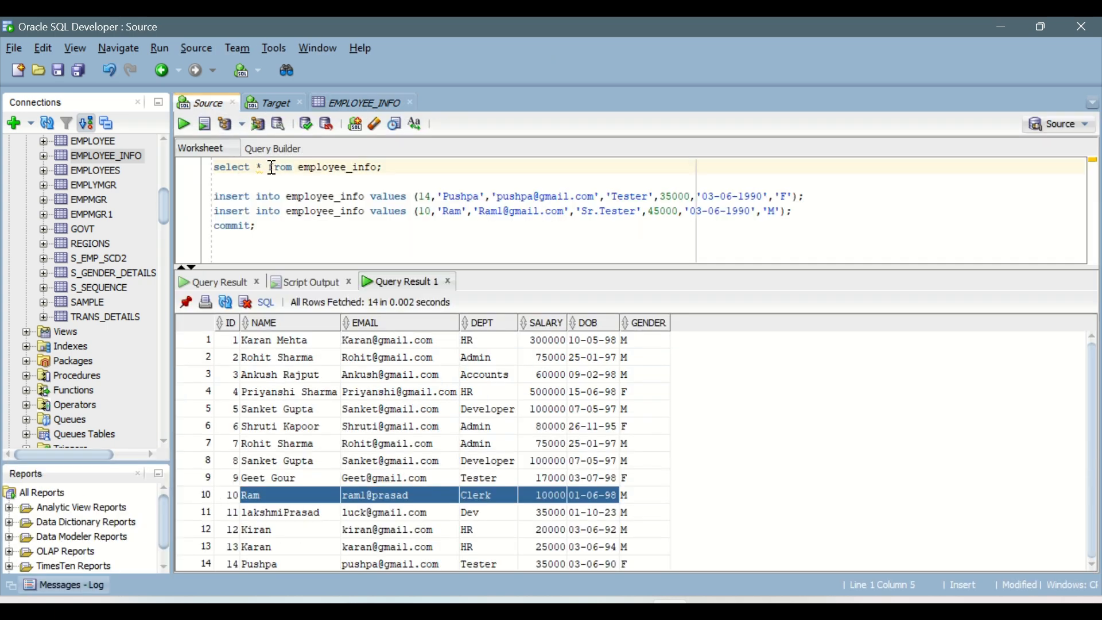
left_click(184, 123)
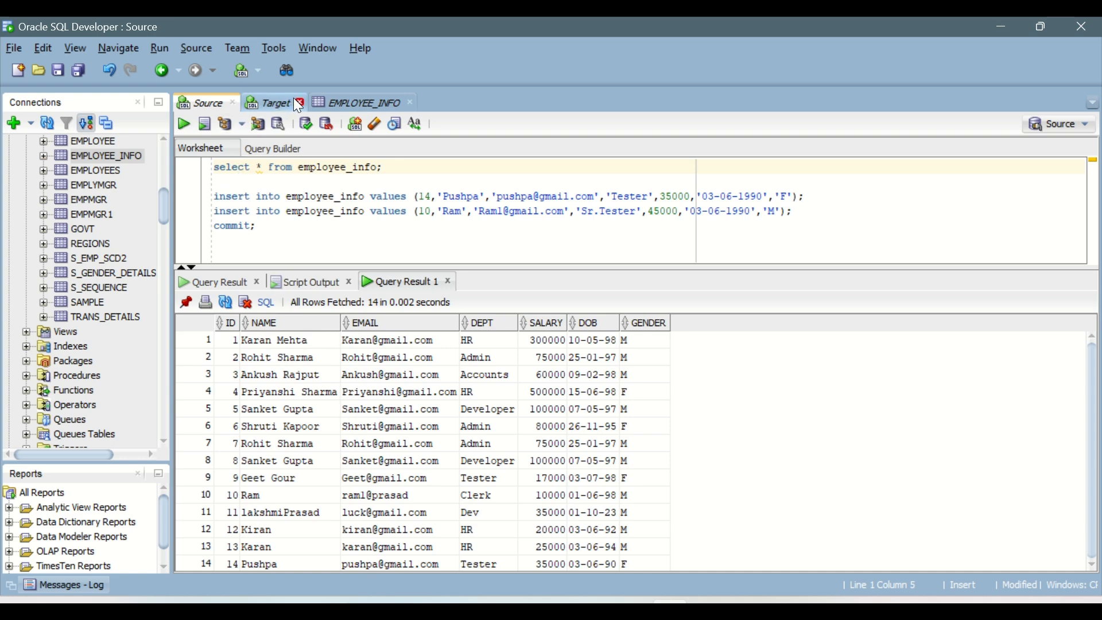
Close the EMPLOYEE_INFO table, choosing to save its changes and then to close it anyway.
left_click(346, 104)
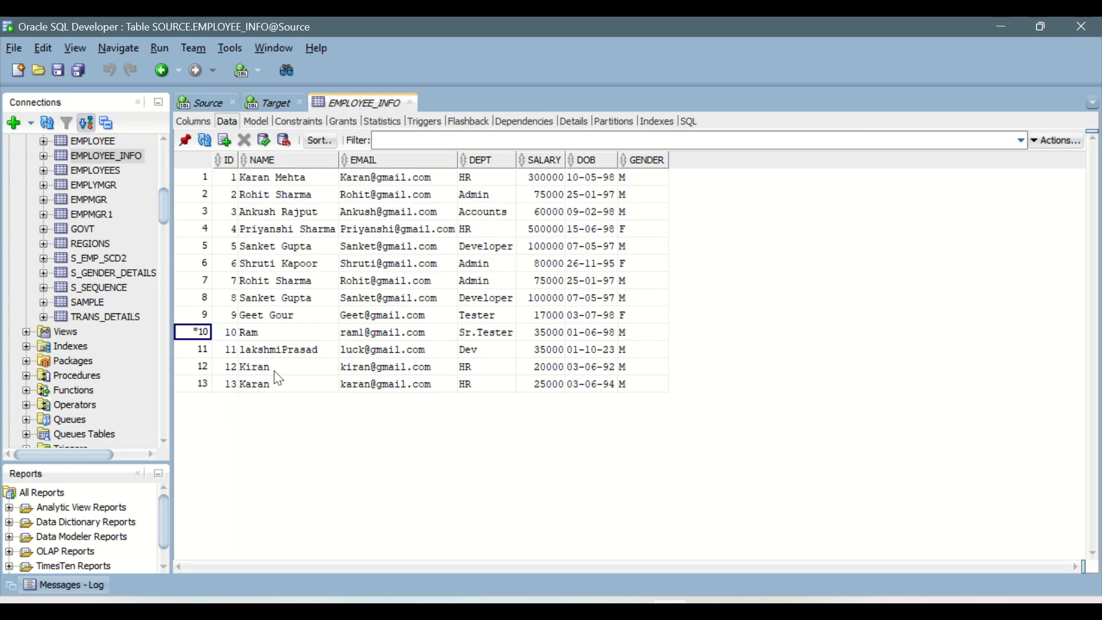
left_click(271, 329)
mouse_move(204, 335)
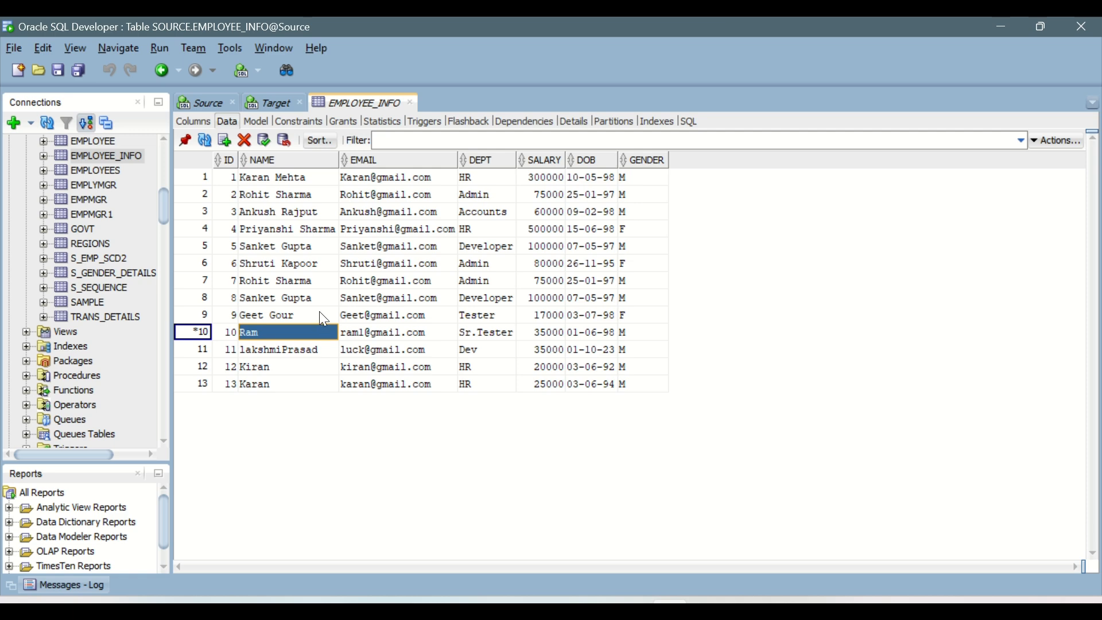
left_click(413, 103)
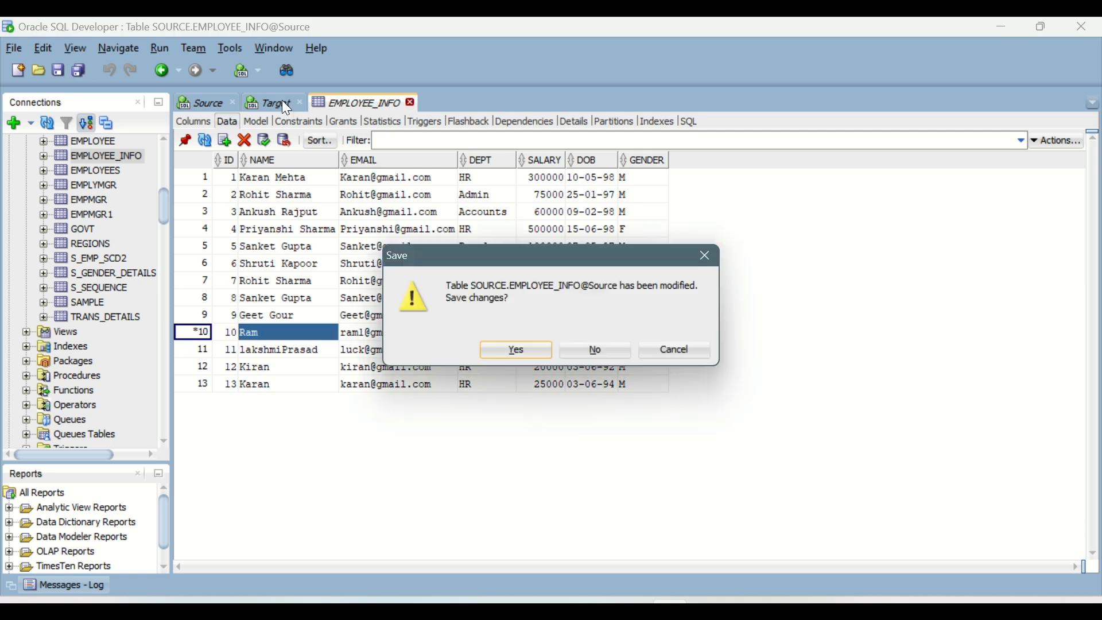
left_click(532, 346)
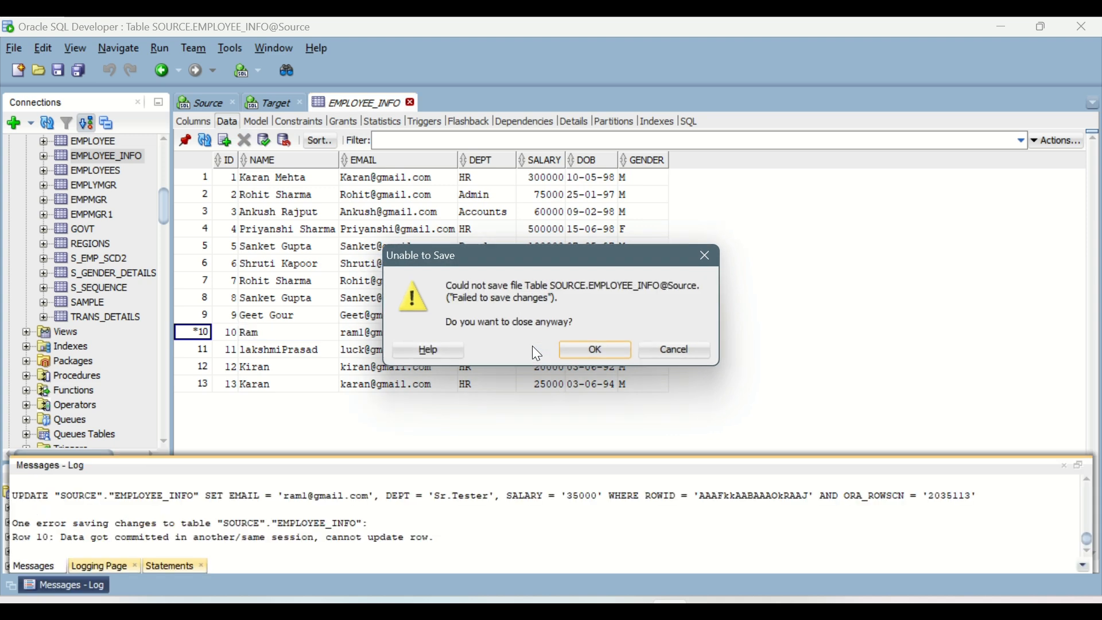
left_click(593, 351)
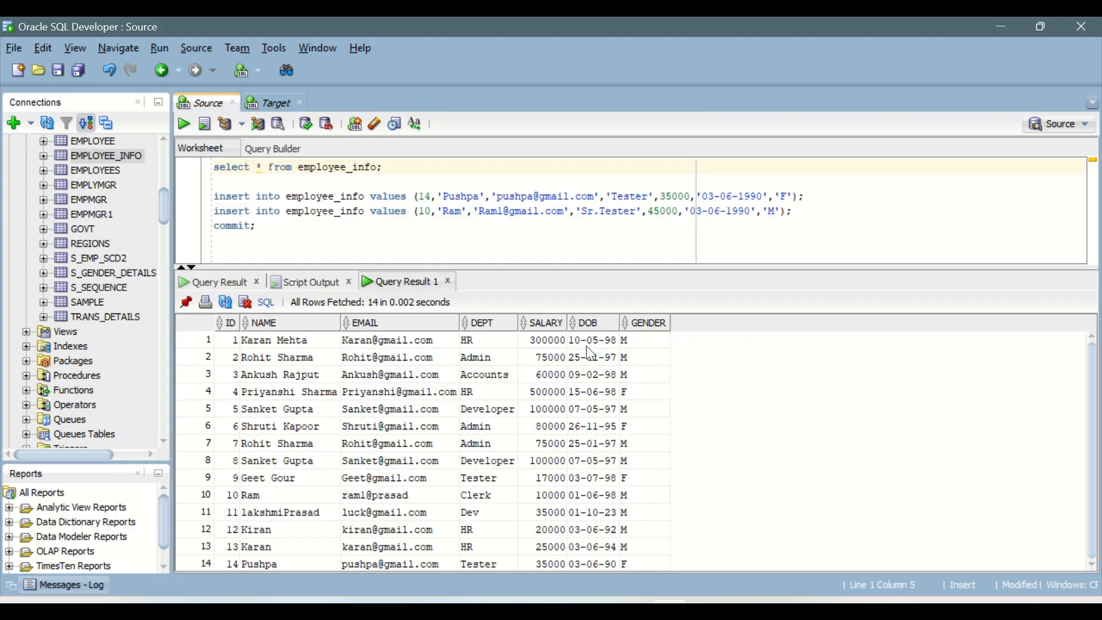
Rerun the employee_info query and check the changed ID 10 row and the new ID 14 row.
left_click(186, 128)
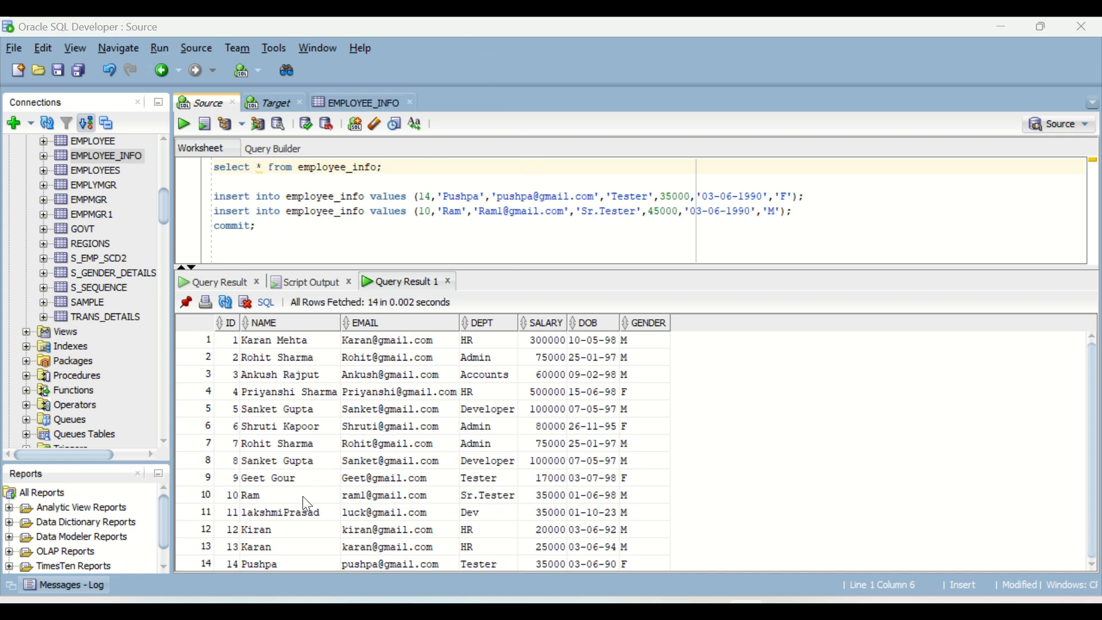
left_click_drag(261, 495, 553, 498)
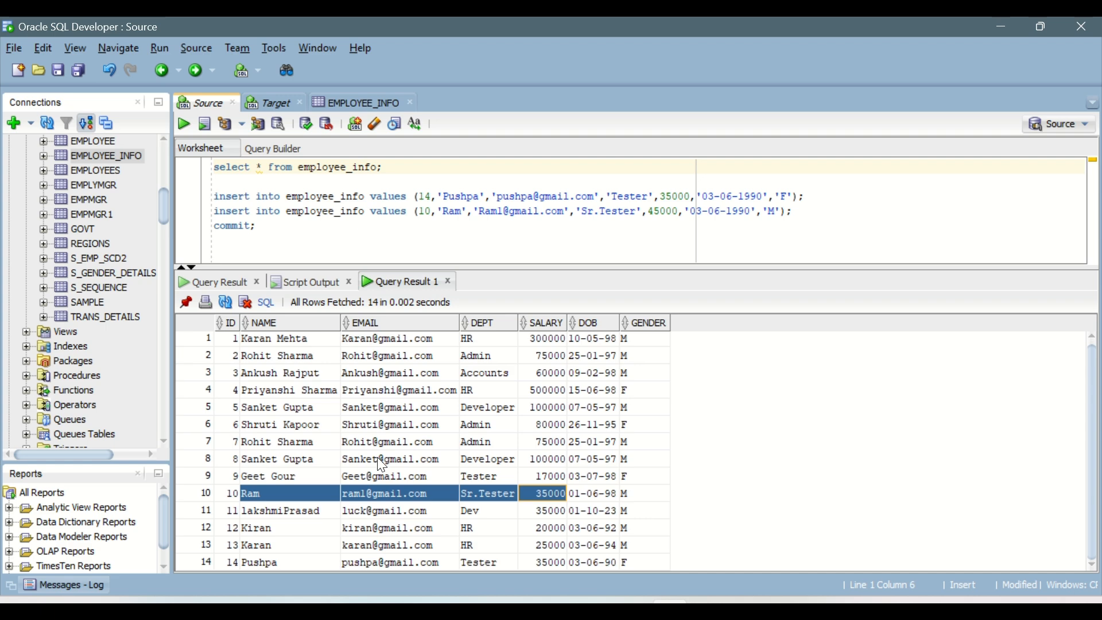
left_click_drag(230, 562, 274, 564)
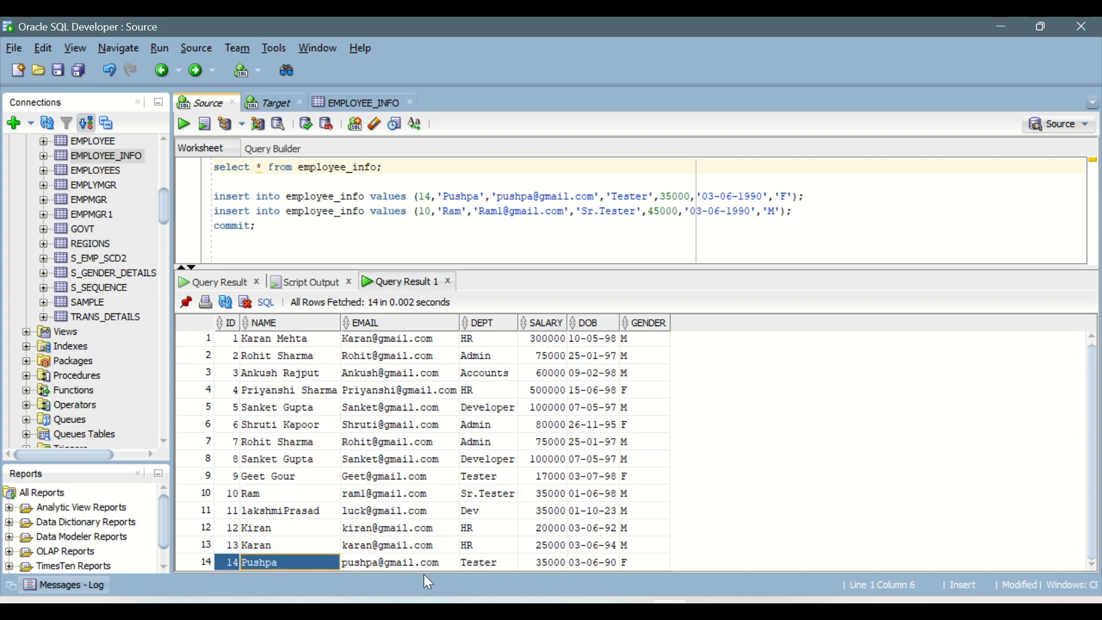
Check the new ID 14 row, and in Informatica Data Integration open the run dialog of the m_Target_Transformation mapping.
left_click_drag(424, 574, 629, 564)
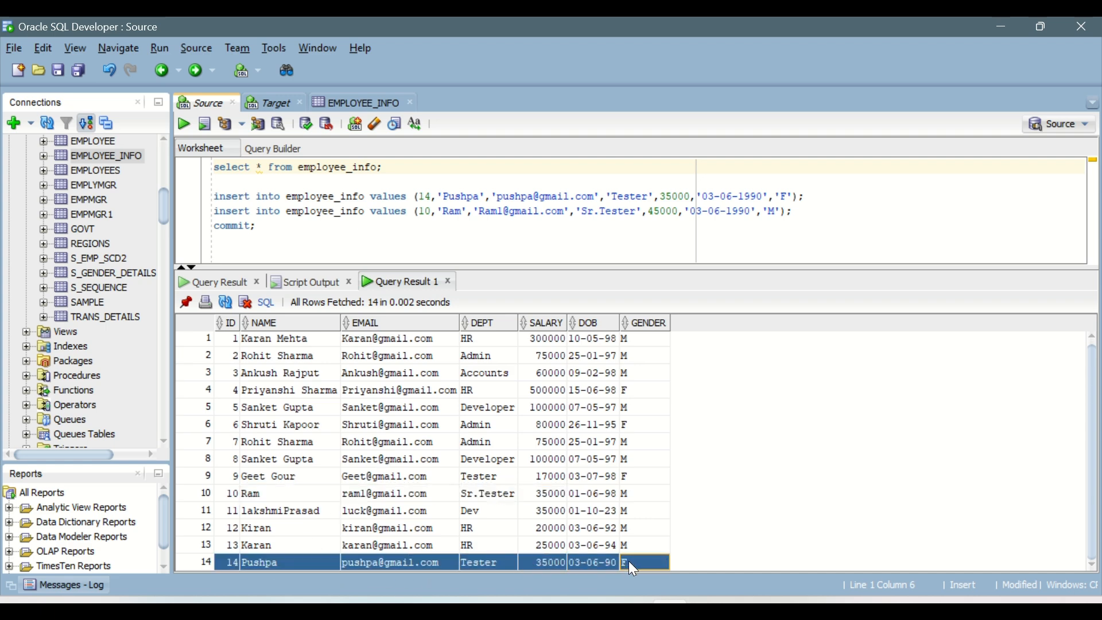
mouse_move(670, 600)
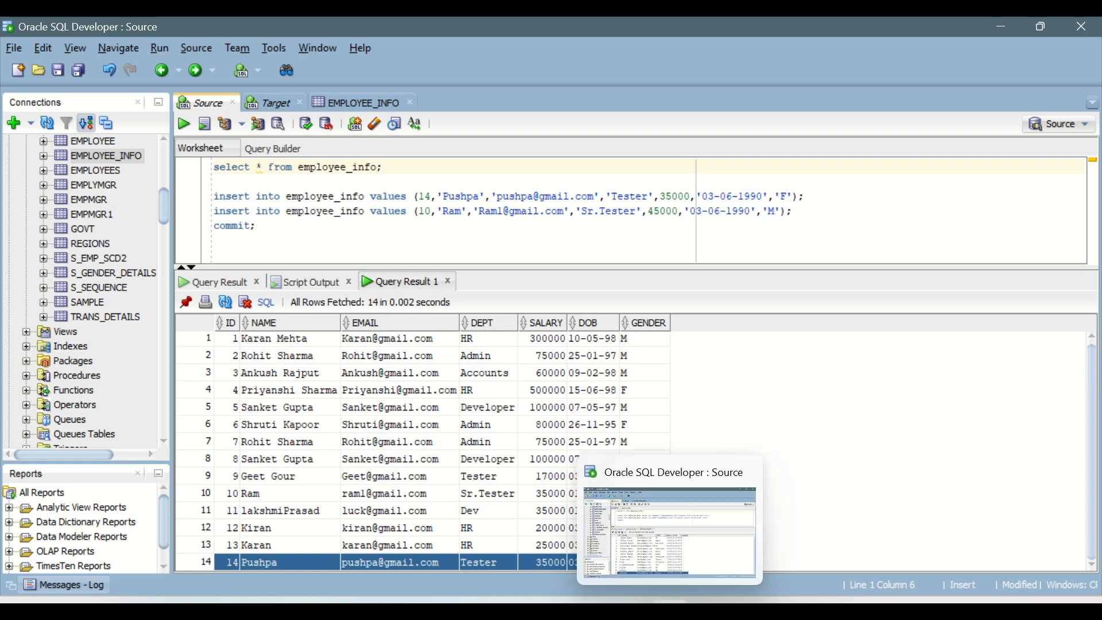
mouse_move(636, 570)
left_click(714, 545)
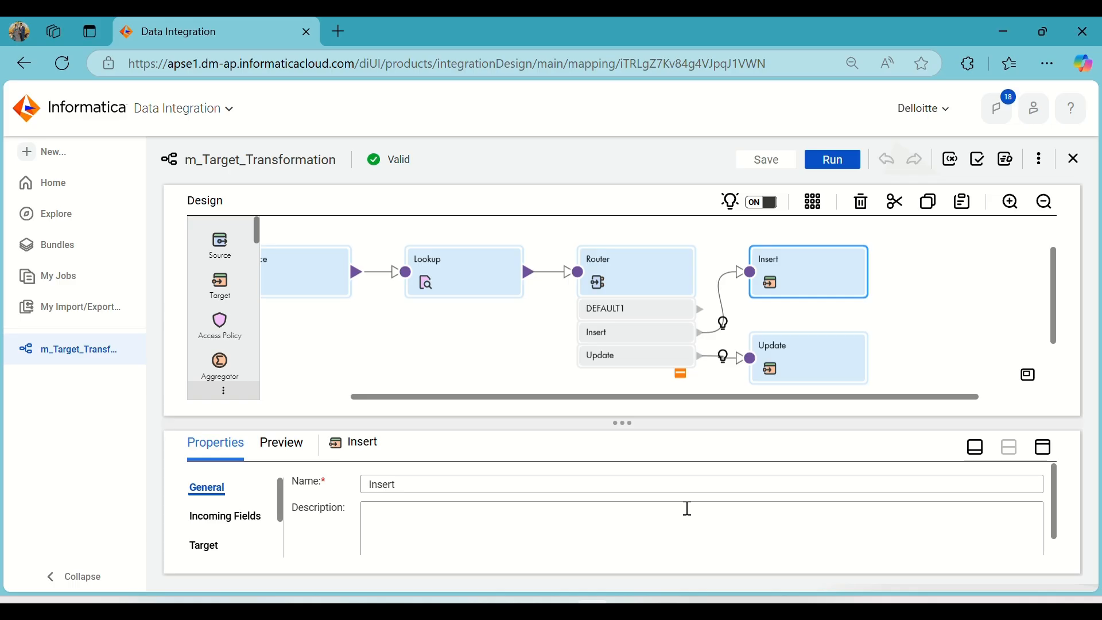
left_click(843, 156)
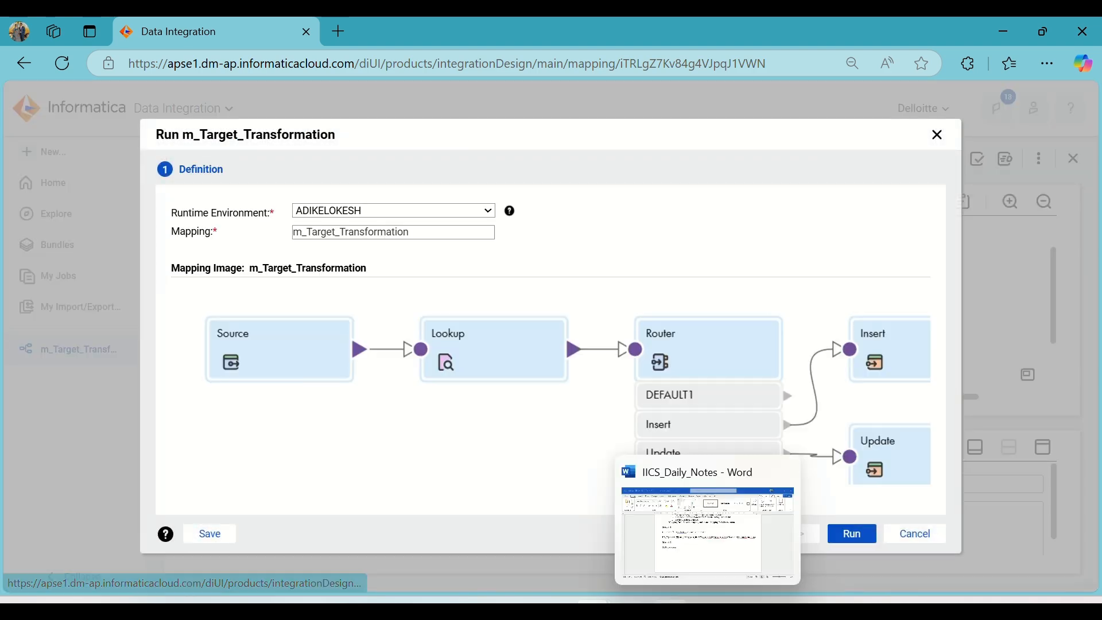
In Oracle SQL Developer, rerun the T_Emp_Info query on the Target connection and pin its result.
left_click(670, 600)
left_click(271, 102)
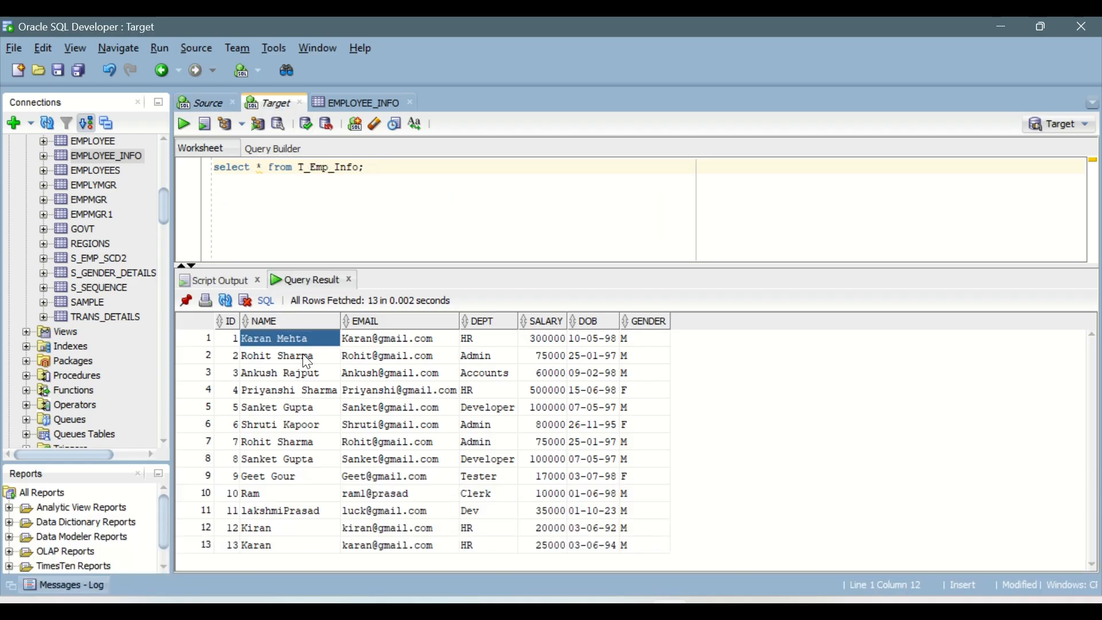
left_click(184, 124)
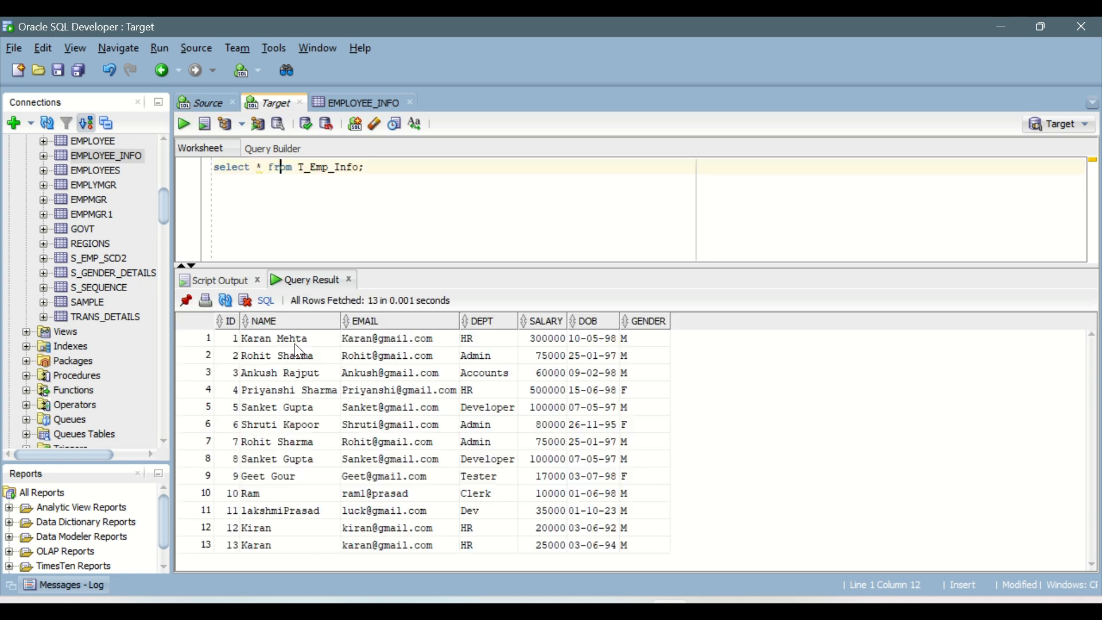
left_click_drag(292, 343, 345, 544)
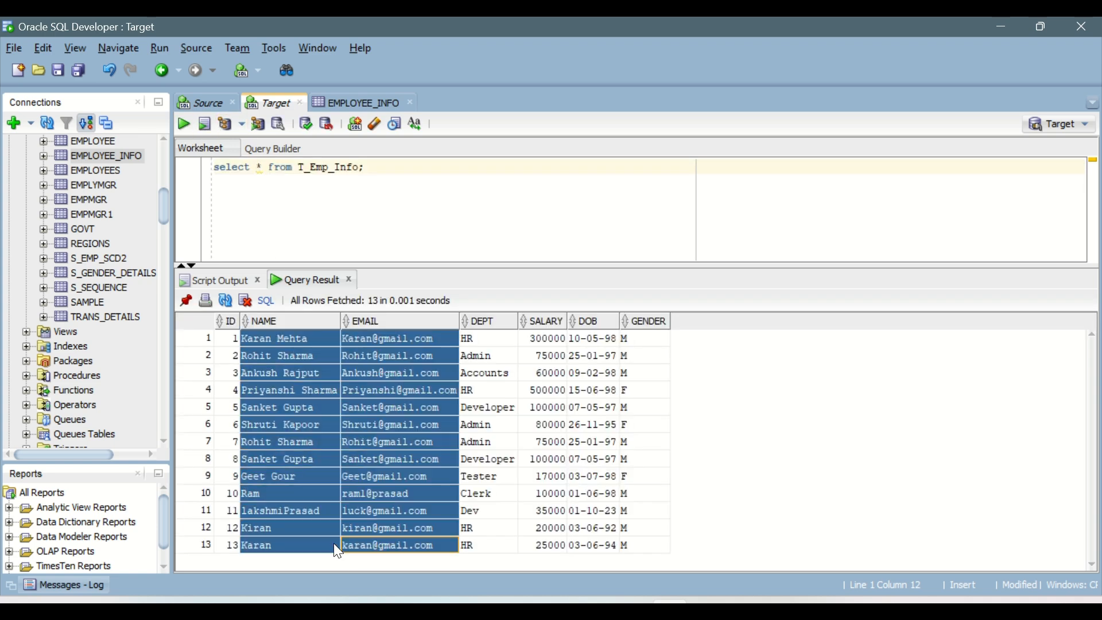
left_click(255, 402)
left_click(187, 303)
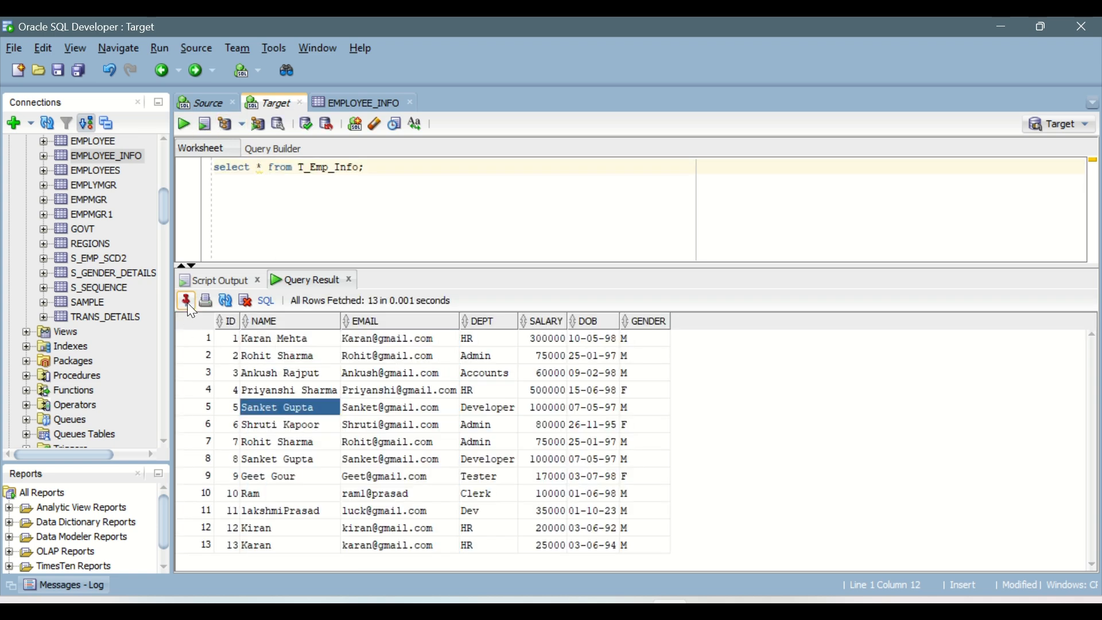
left_click(329, 385)
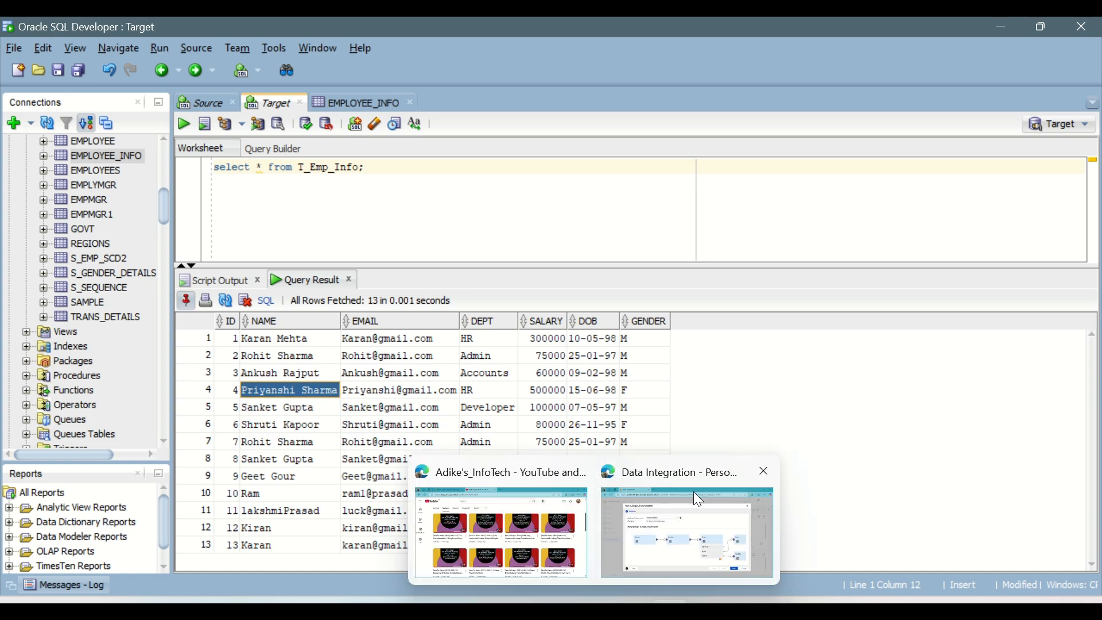
Switch back to Informatica, run the m_Target_Transformation mapping and view its jobs.
left_click(694, 491)
left_click(856, 535)
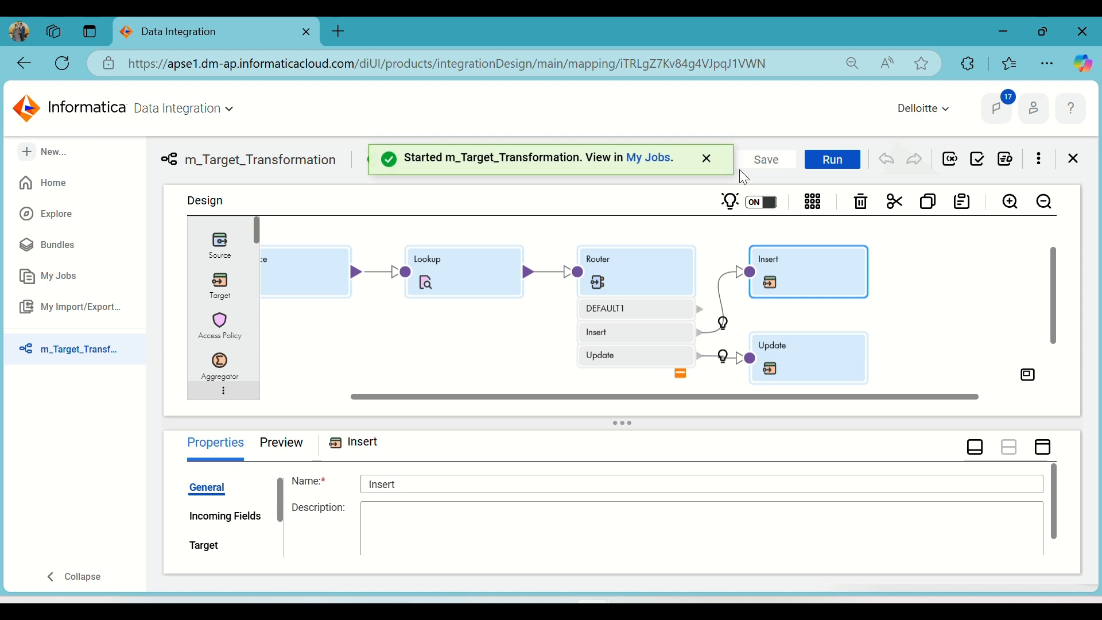
left_click(636, 160)
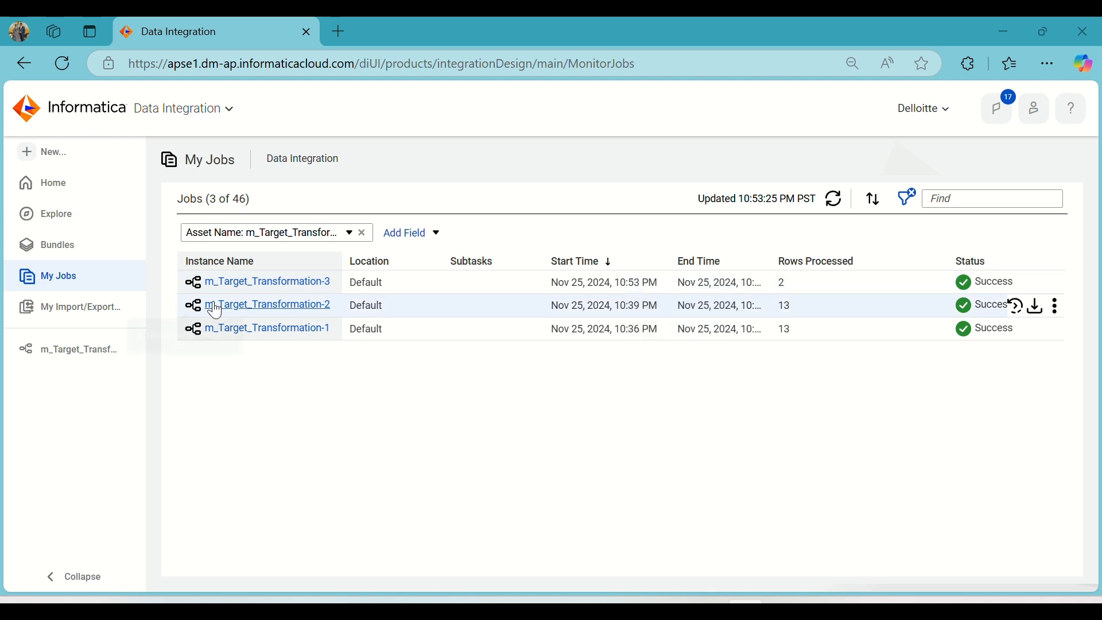
Open the m_Target_Transformation-3 job and examine the success and affected rows of the Insert and Update targets.
left_click(247, 283)
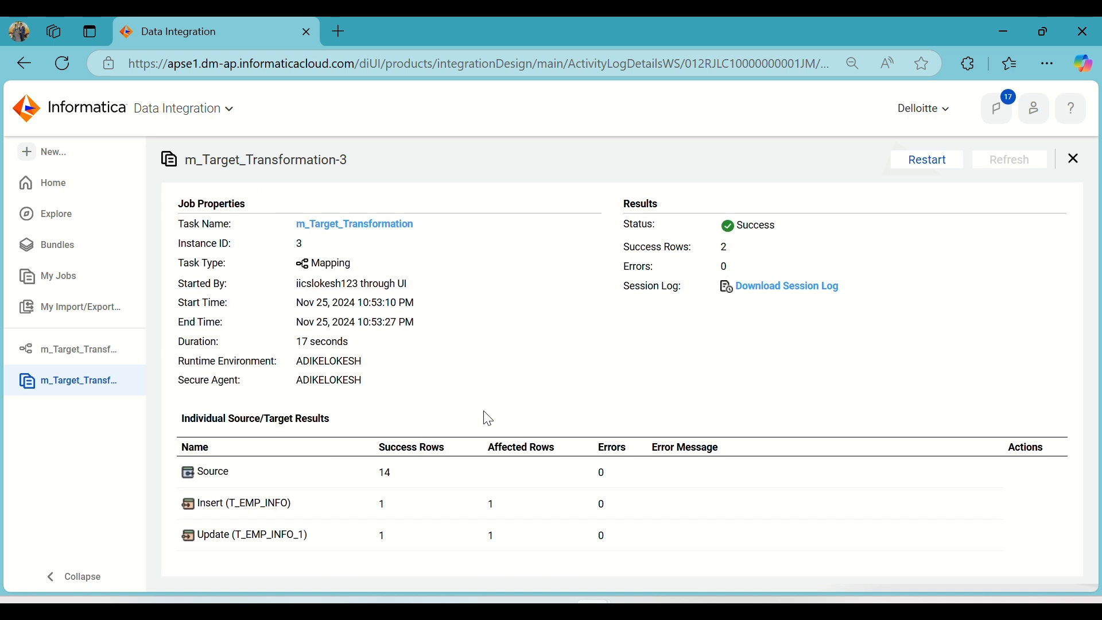
left_click_drag(356, 512, 520, 514)
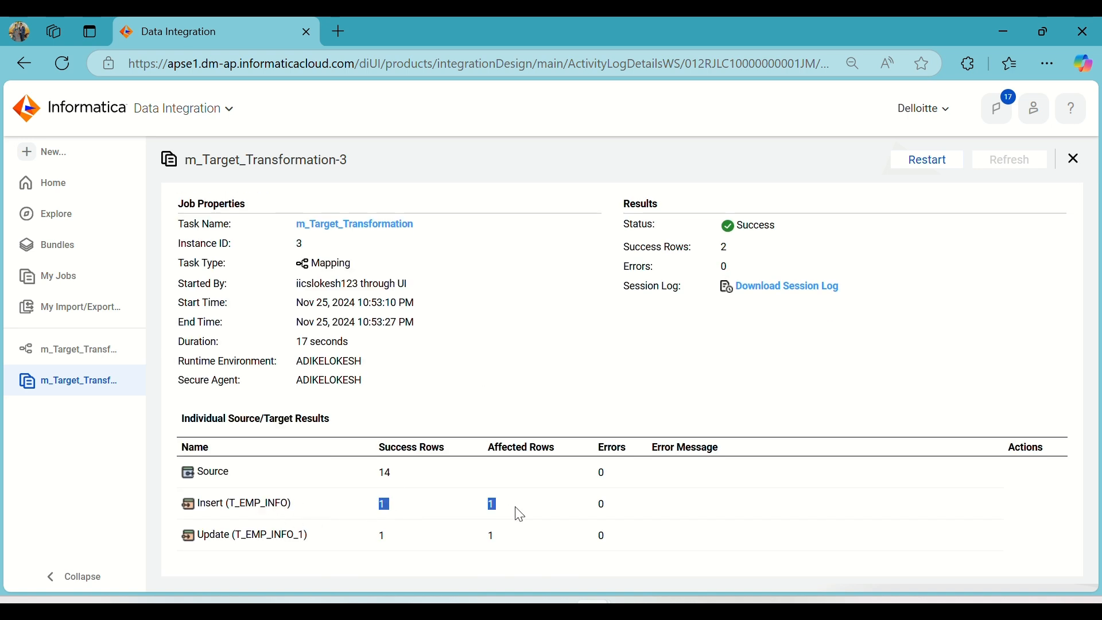
left_click(382, 535)
left_click_drag(382, 535, 502, 538)
left_click(598, 460)
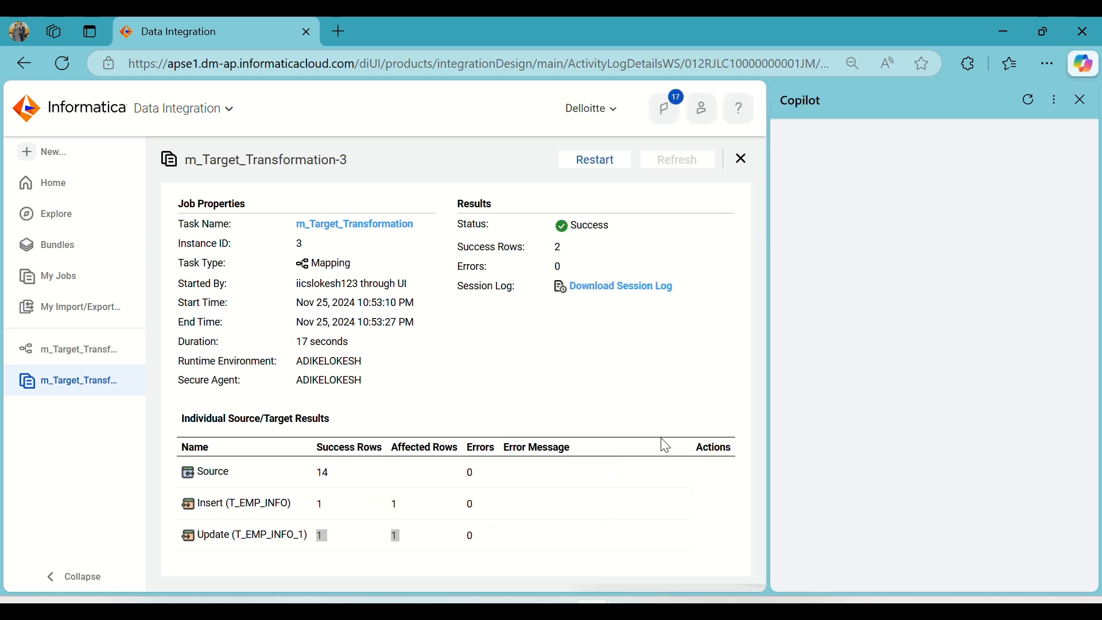
left_click(1082, 99)
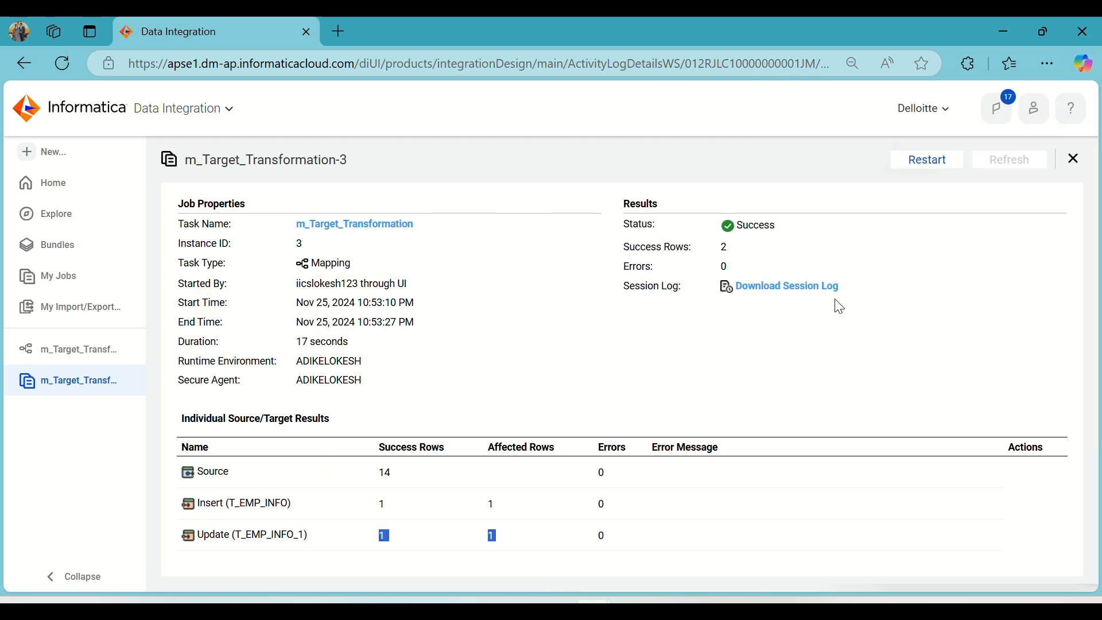
left_click(728, 507)
In Oracle SQL Developer, rerun the T_Emp_Info query and check the ID 14 and ID 10 rows.
mouse_move(708, 611)
left_click(670, 611)
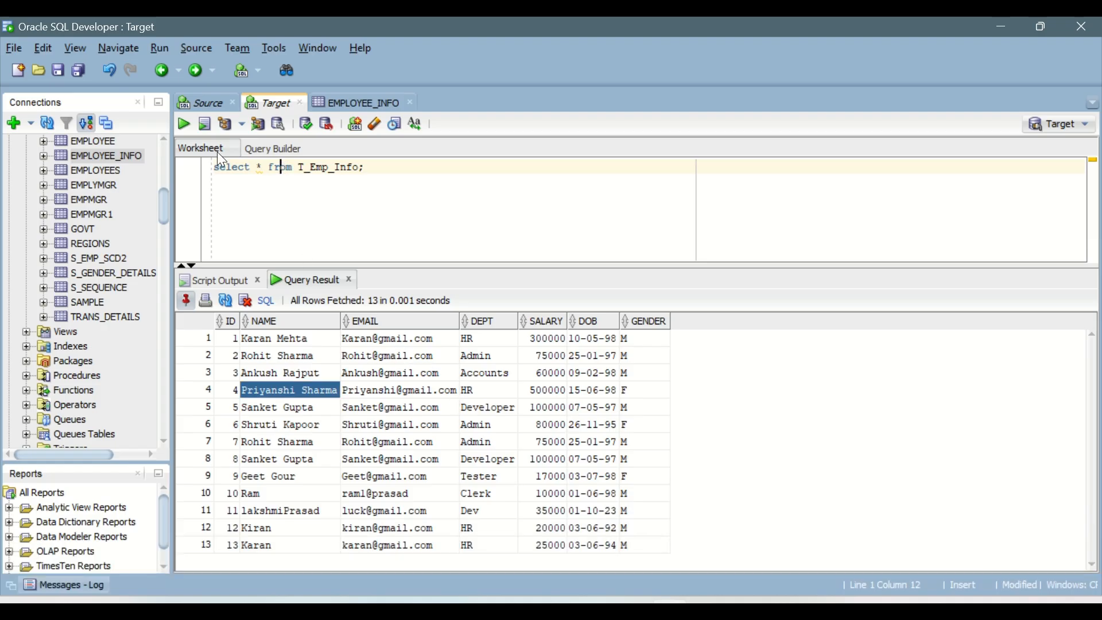
left_click(186, 121)
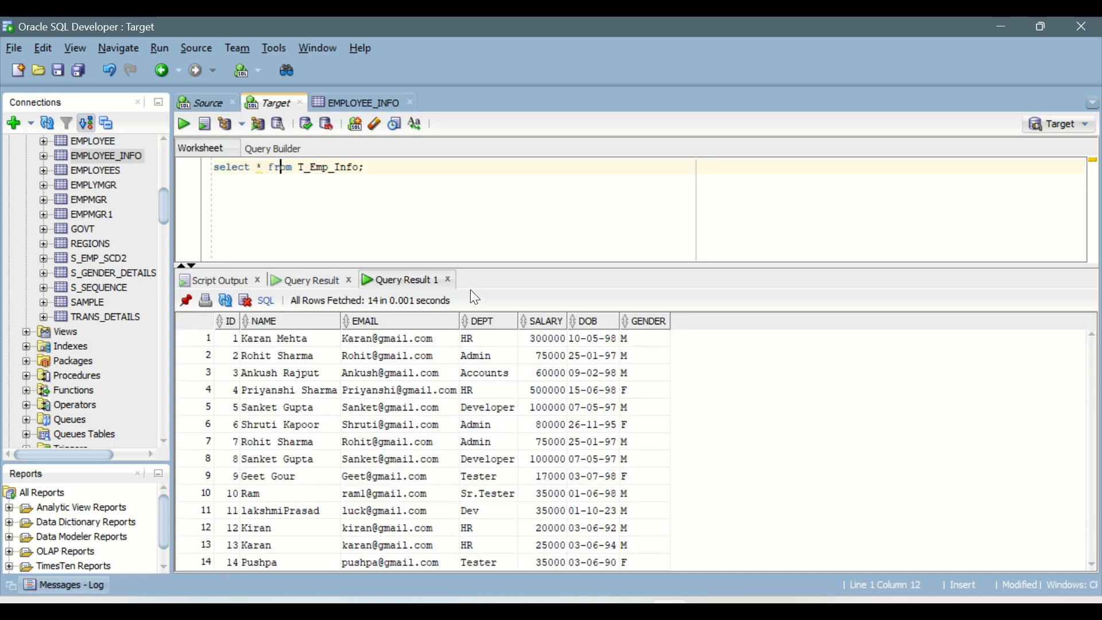
left_click_drag(488, 266, 492, 207)
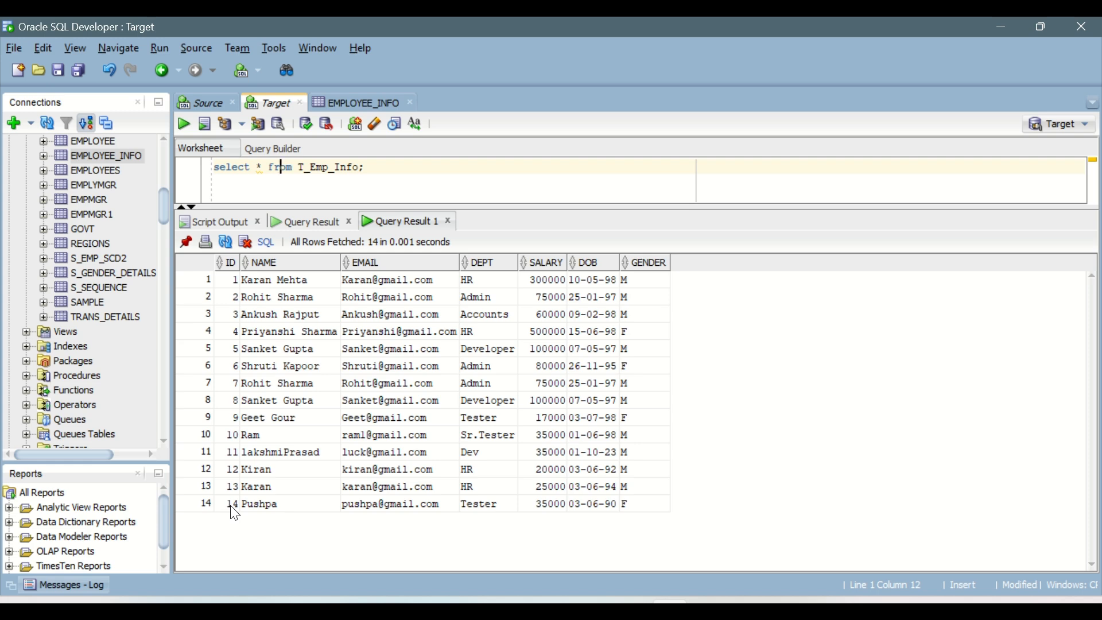
left_click_drag(235, 508, 627, 512)
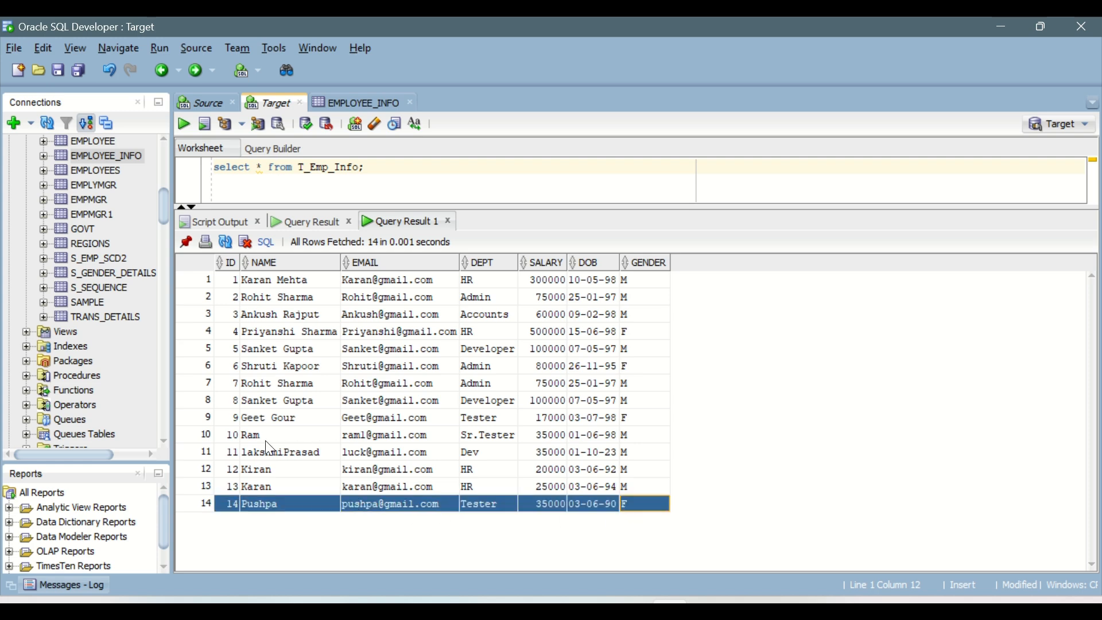
left_click_drag(235, 439, 608, 437)
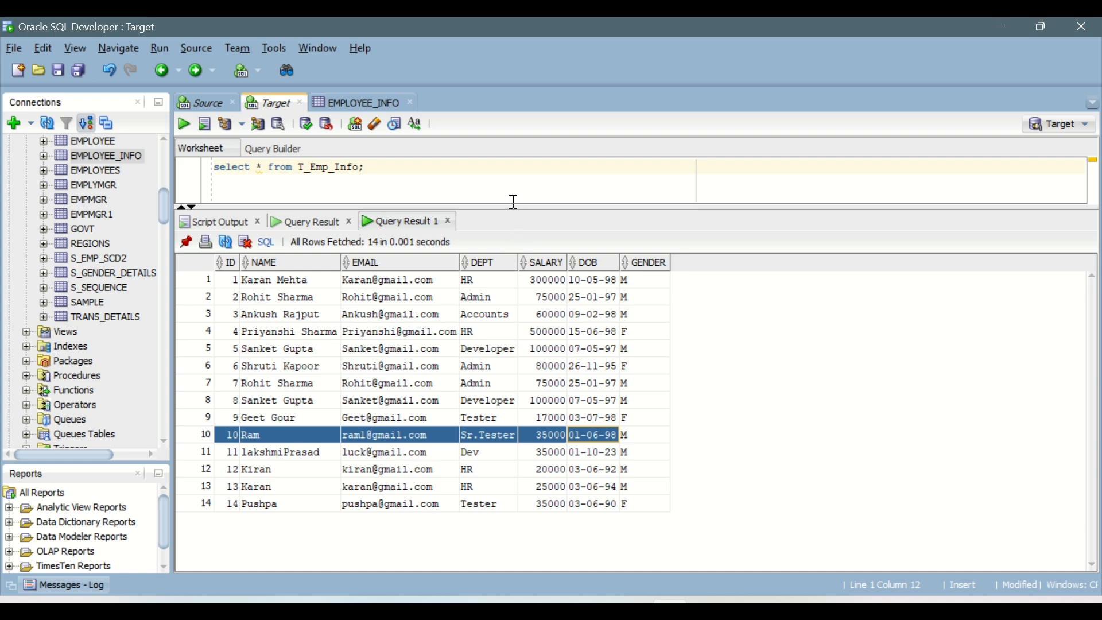
left_click_drag(512, 206, 539, 357)
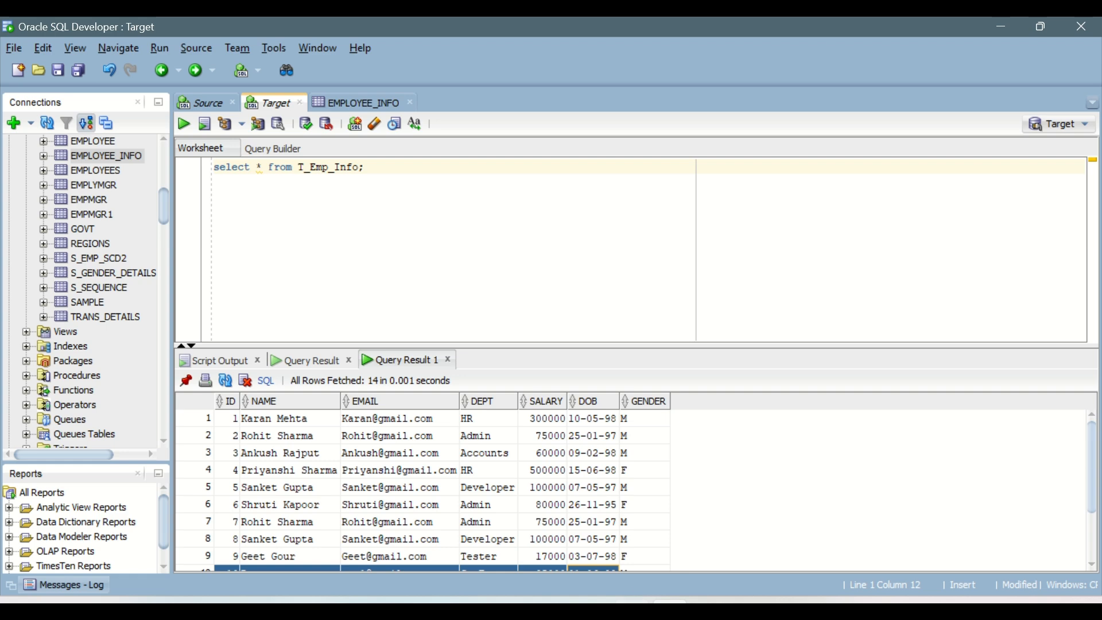
Switch to Informatica, close the job details and return to the m_Target_Transformation mapping.
left_click(683, 517)
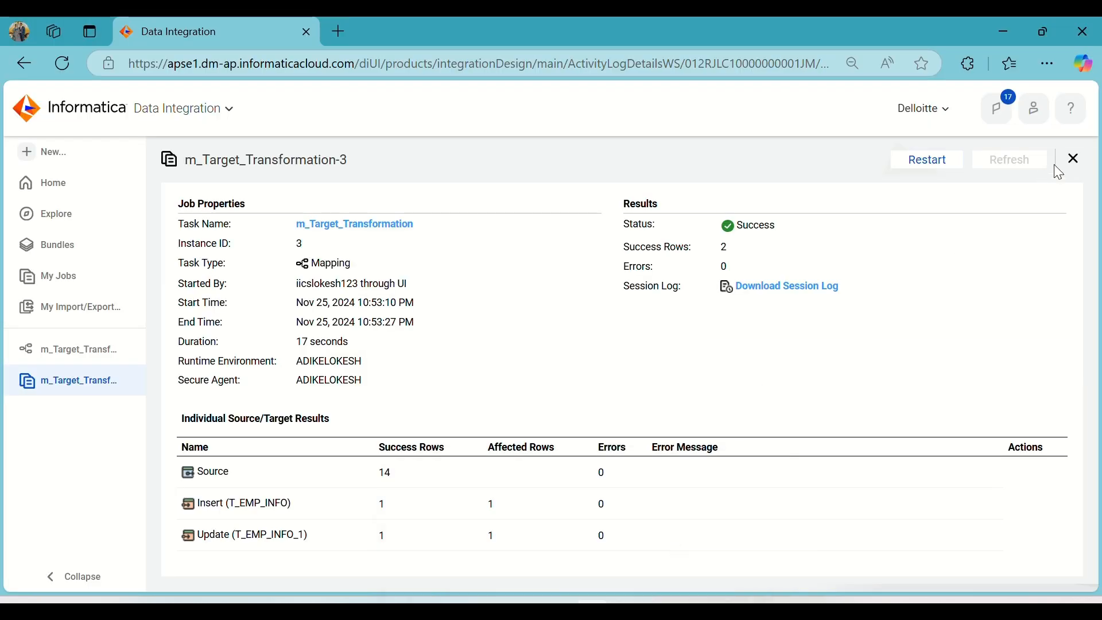
left_click(1073, 159)
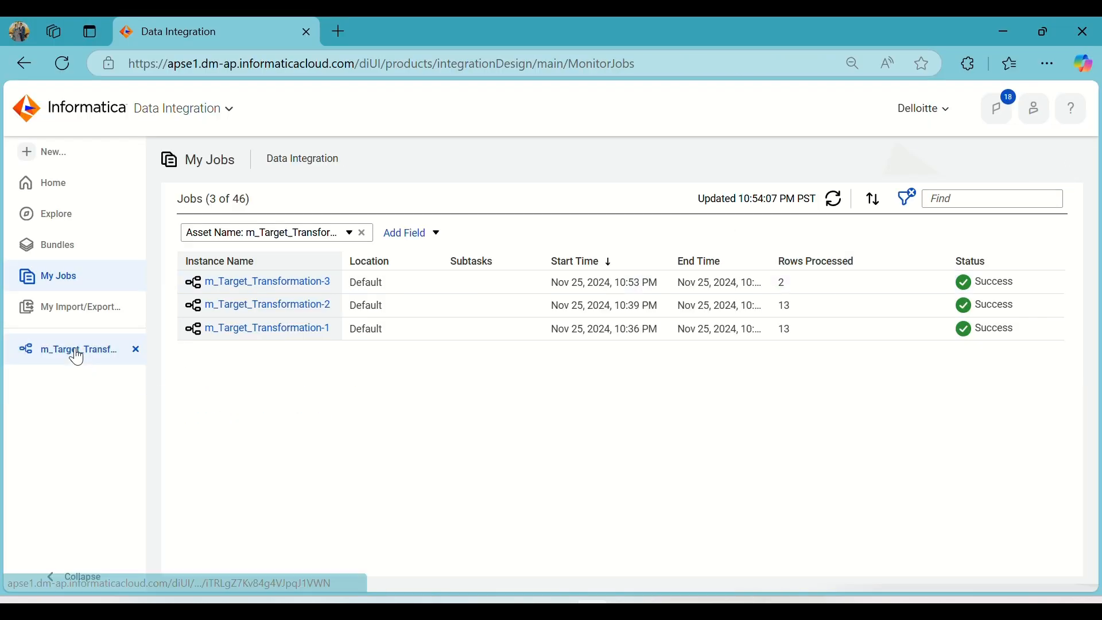
left_click(75, 350)
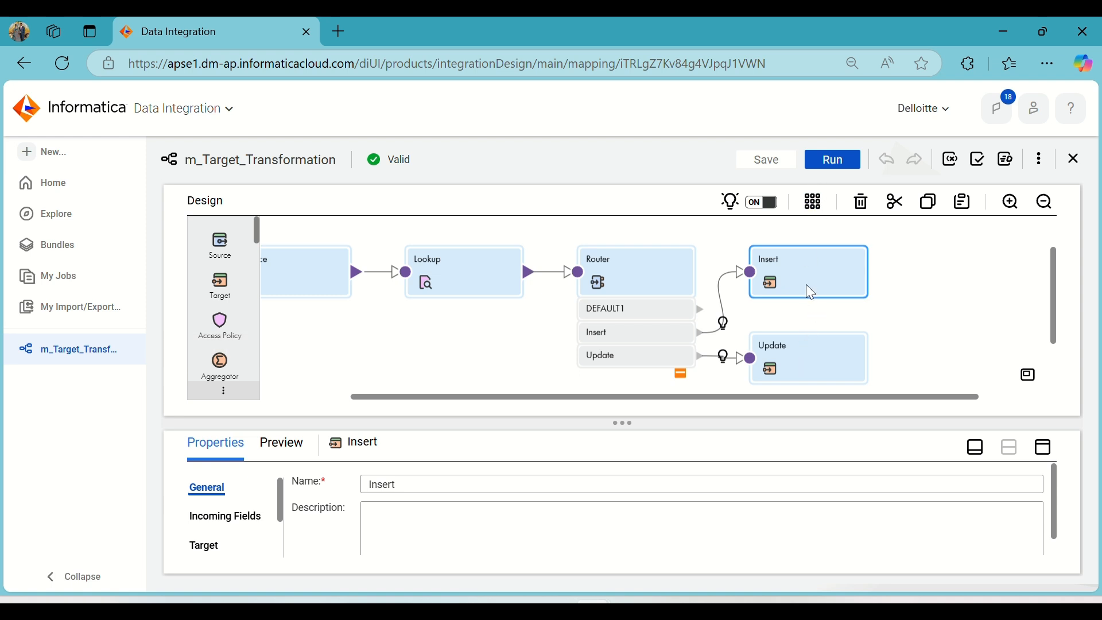
Switch to the IICS_Daily_Notes Word document and review the Upsert and Delete write operations under Step 3.
mouse_move(632, 609)
left_click(708, 610)
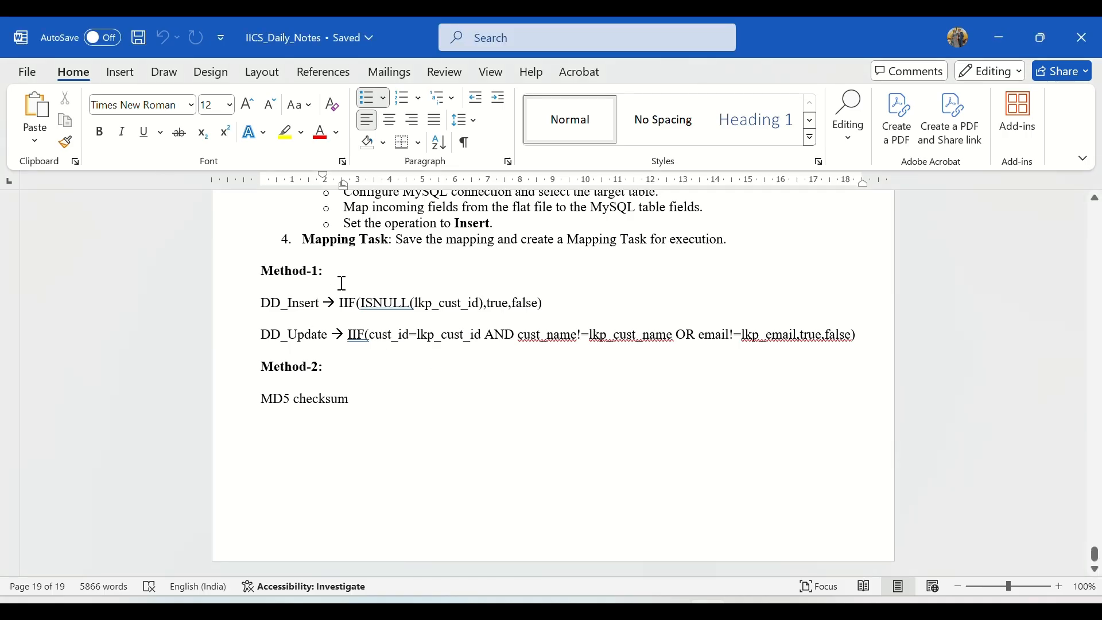
scroll(339, 287, "up", 5)
scroll(339, 290, "up", 10)
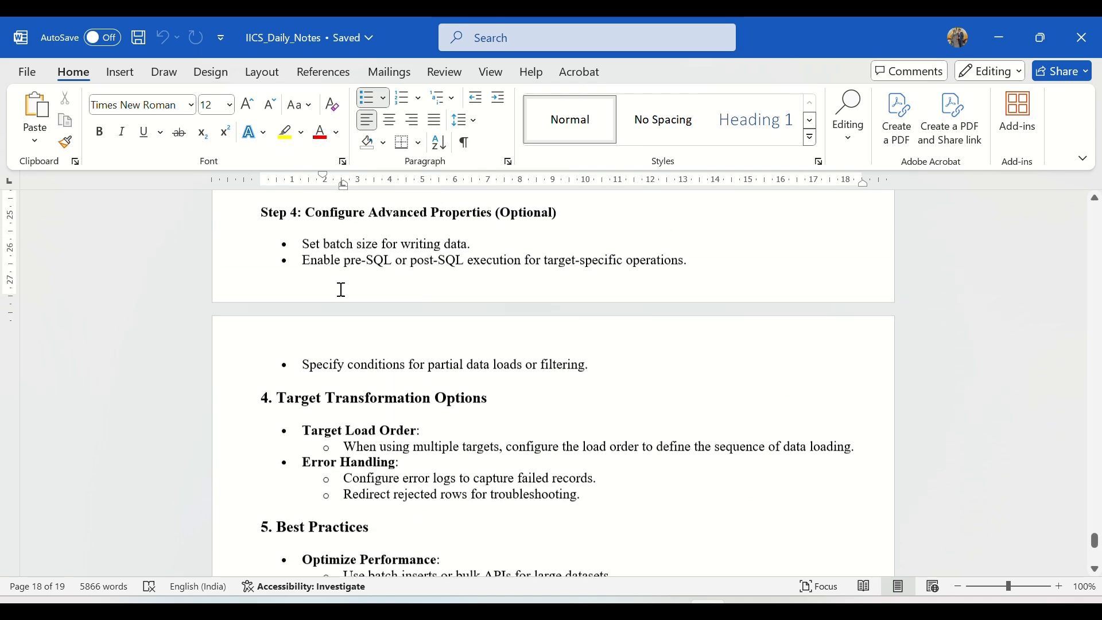
scroll(342, 290, "up", 1)
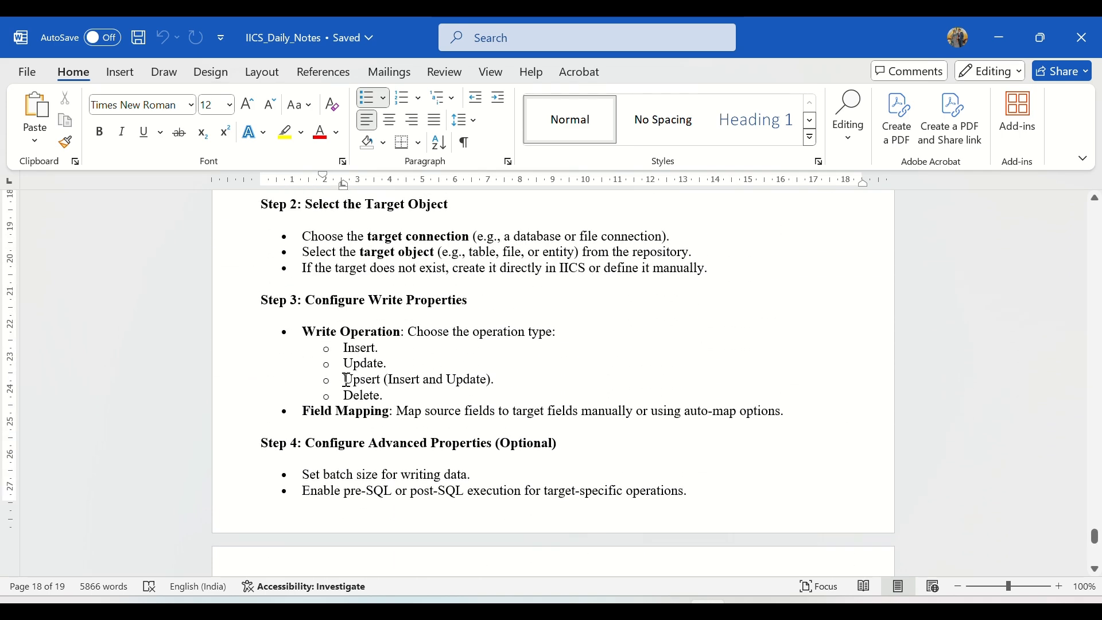
left_click_drag(345, 380, 504, 396)
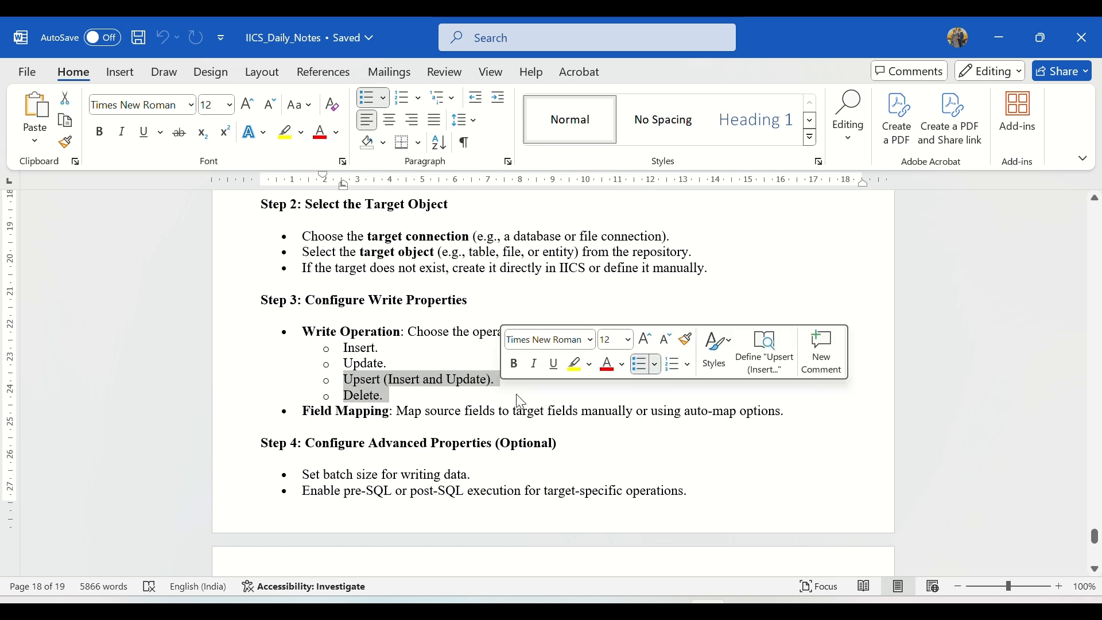
left_click(478, 396)
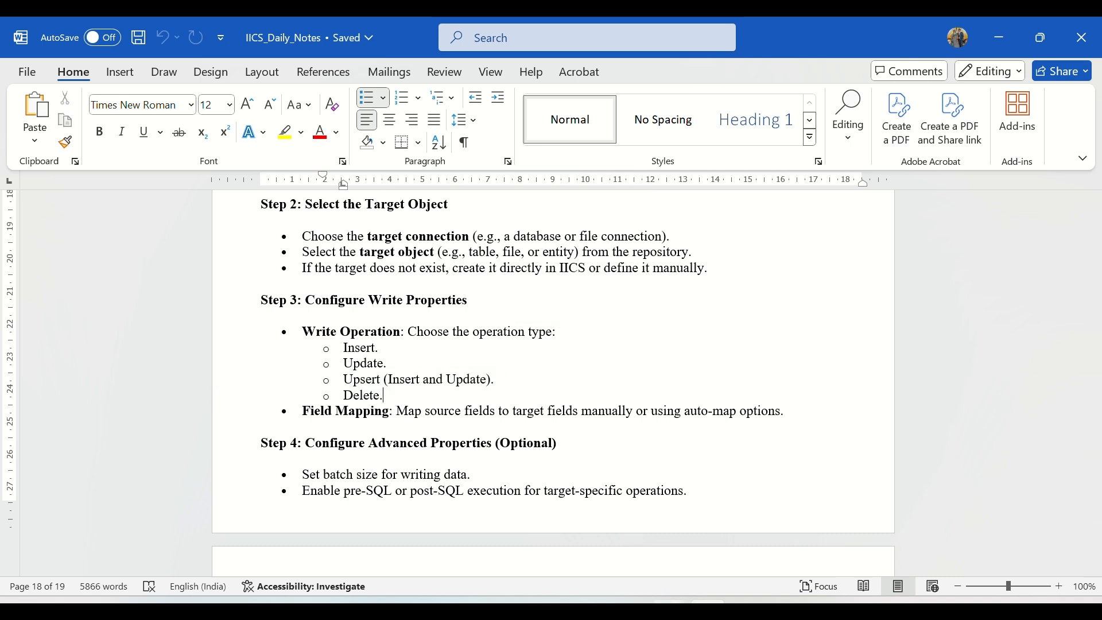
Switch back to Informatica and check the Insert target's connection, object and operation settings.
mouse_move(593, 609)
left_click(687, 531)
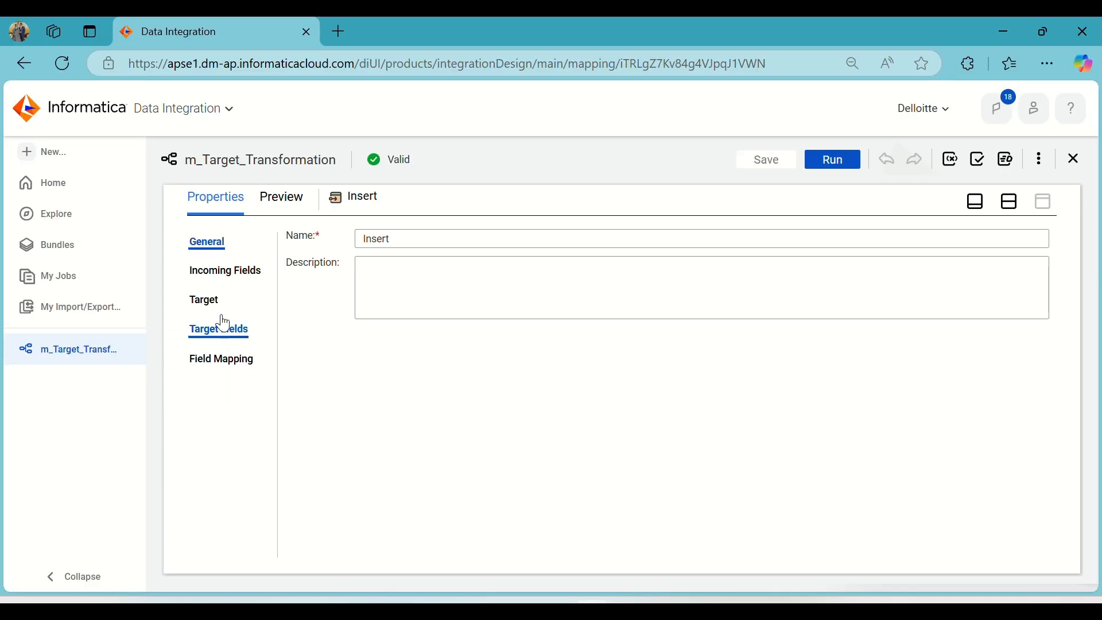
left_click(206, 301)
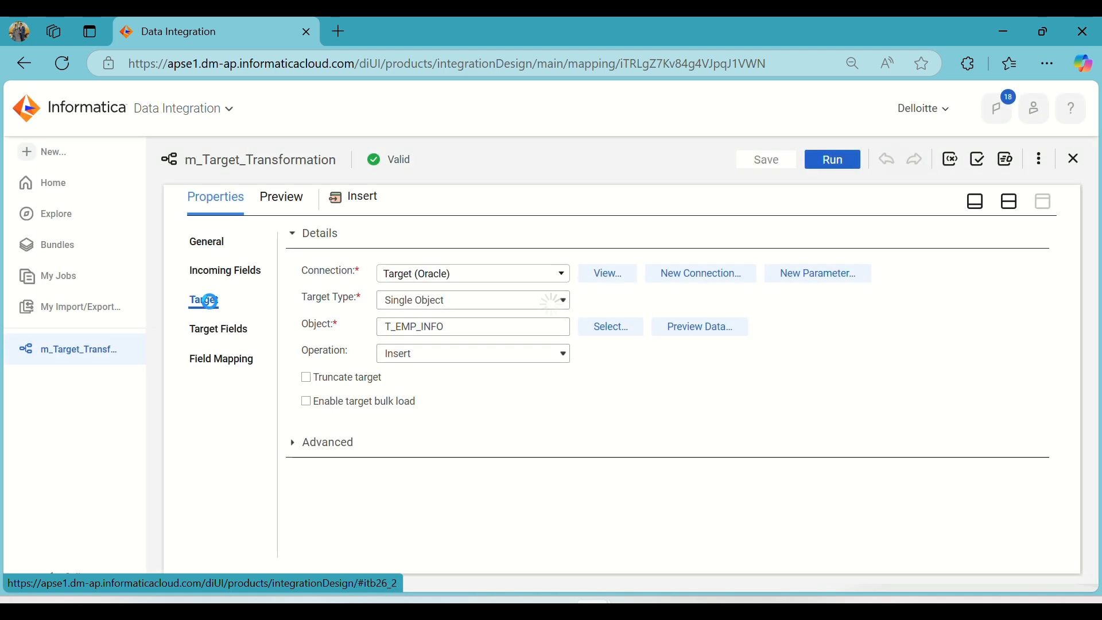
left_click(1010, 202)
Set the Update target's operation to Upsert (Update or Insert) and save the mapping.
left_click(811, 364)
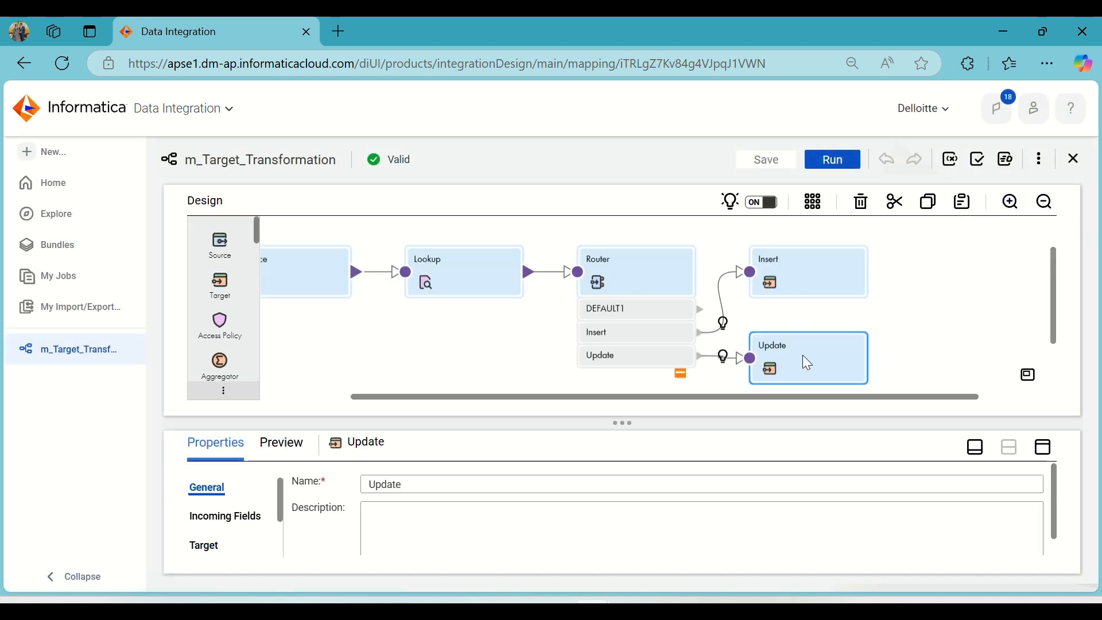
left_click(804, 275)
left_click(827, 375)
left_click(1052, 455)
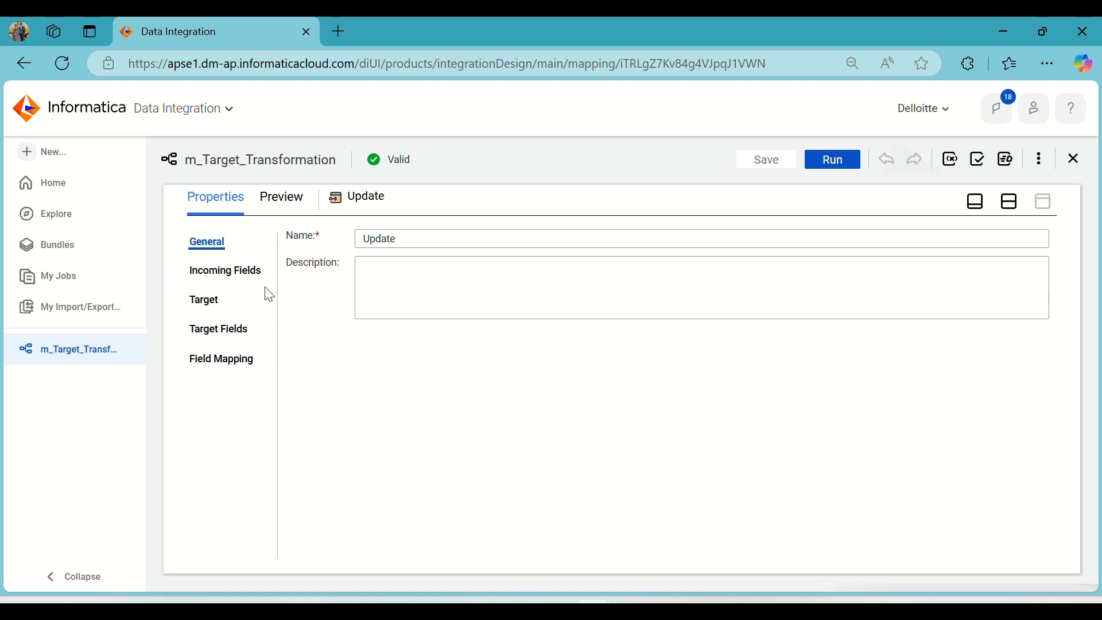
left_click(208, 304)
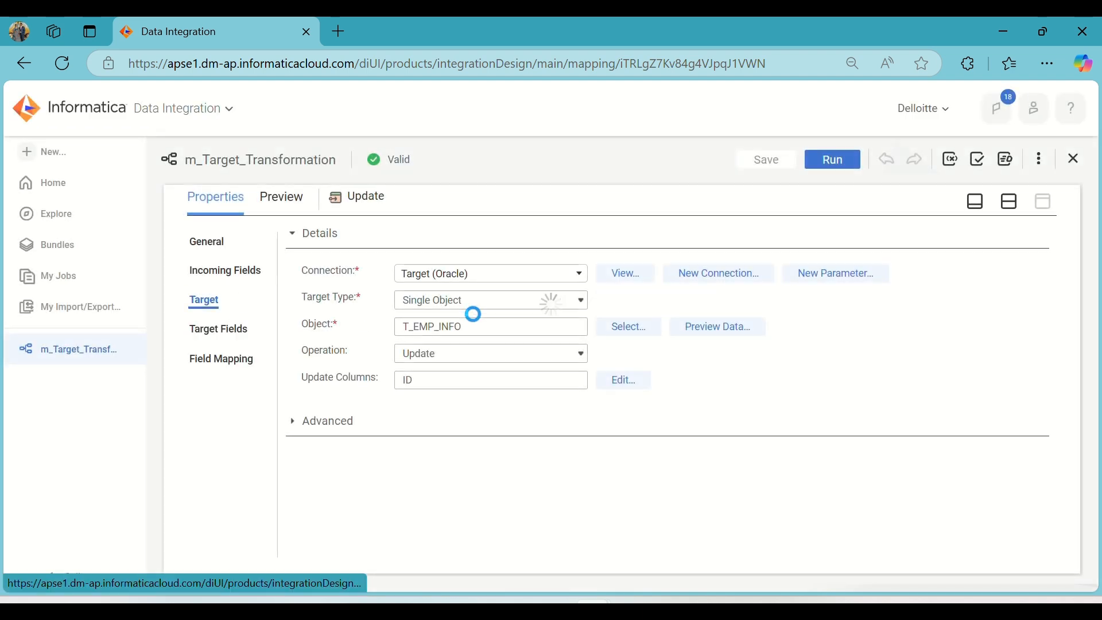
left_click(491, 357)
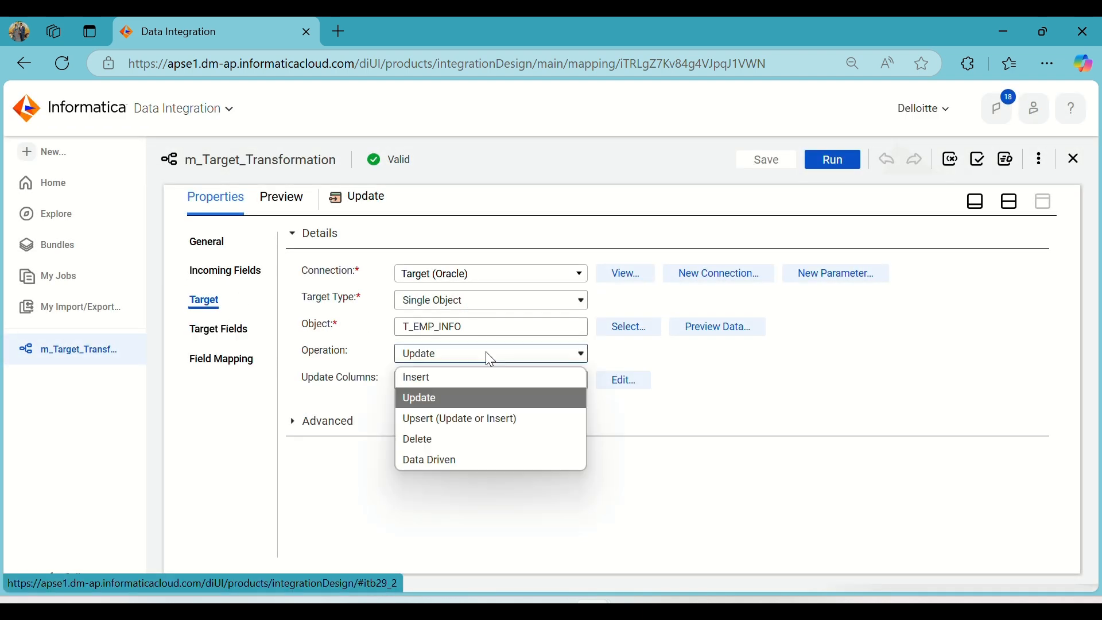
left_click(474, 424)
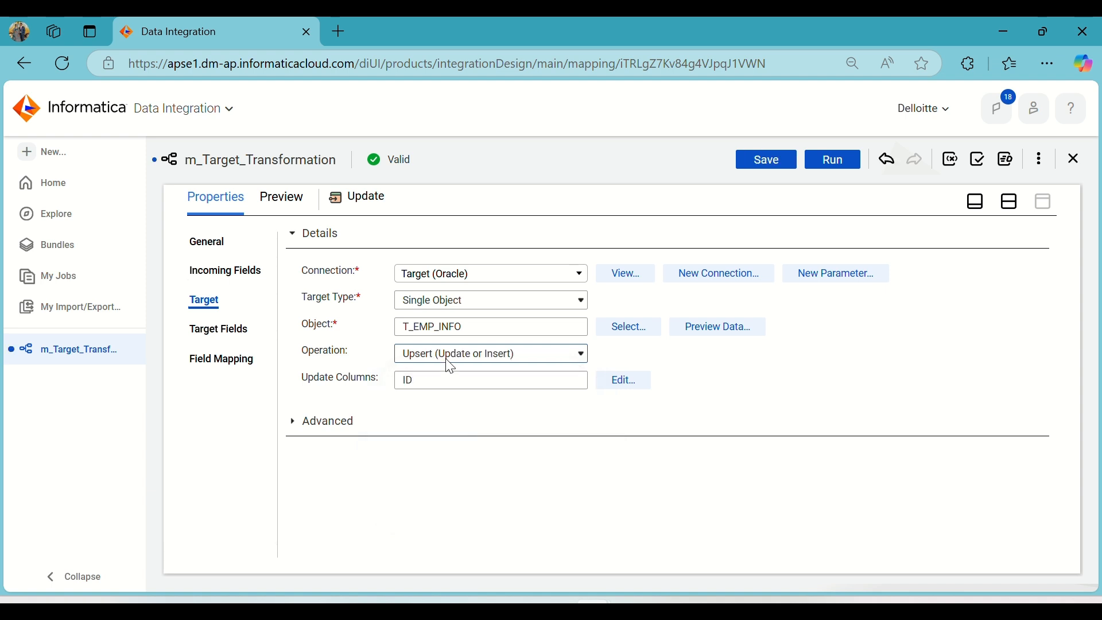
left_click(549, 425)
left_click(1010, 201)
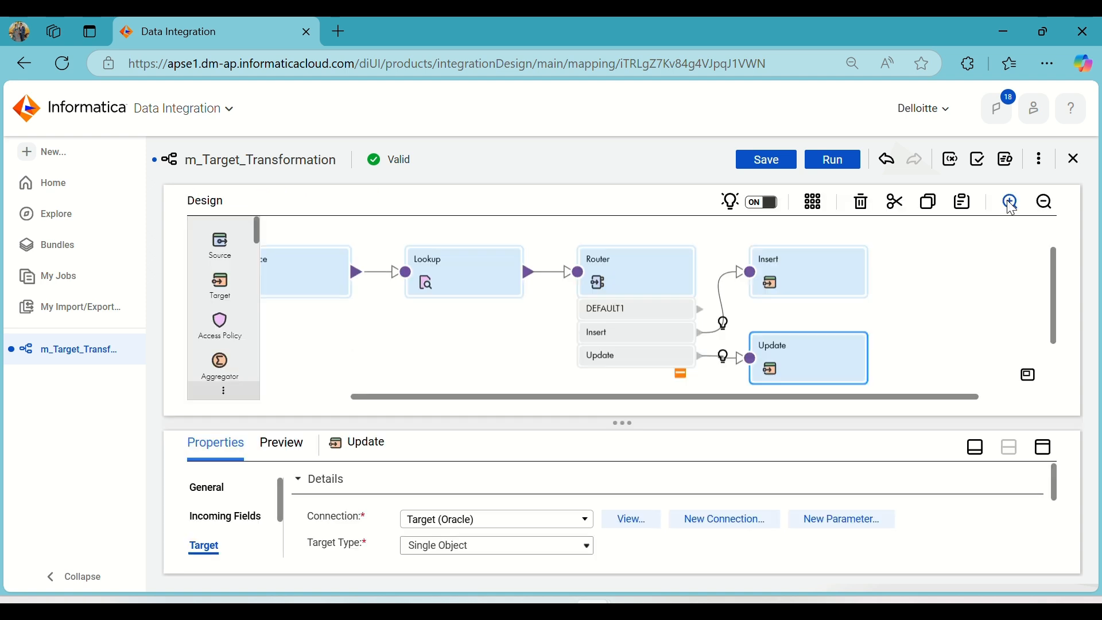
left_click(773, 159)
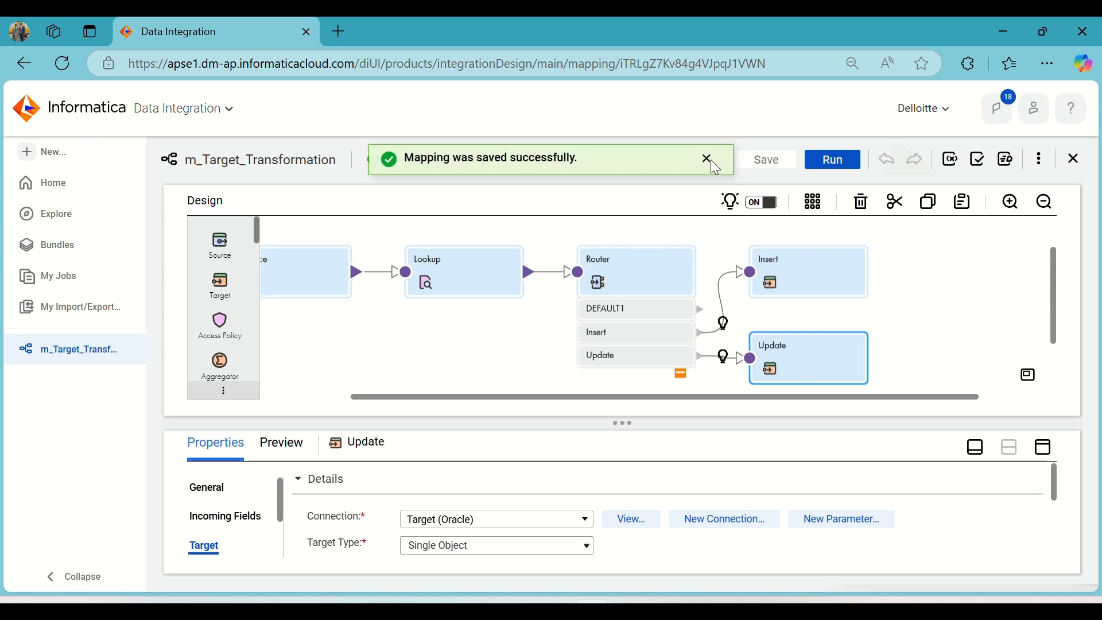
left_click(707, 156)
Switch to Oracle SQL Developer, view the employee_info rows, and return to the Informatica mapping.
key("alt+Tab")
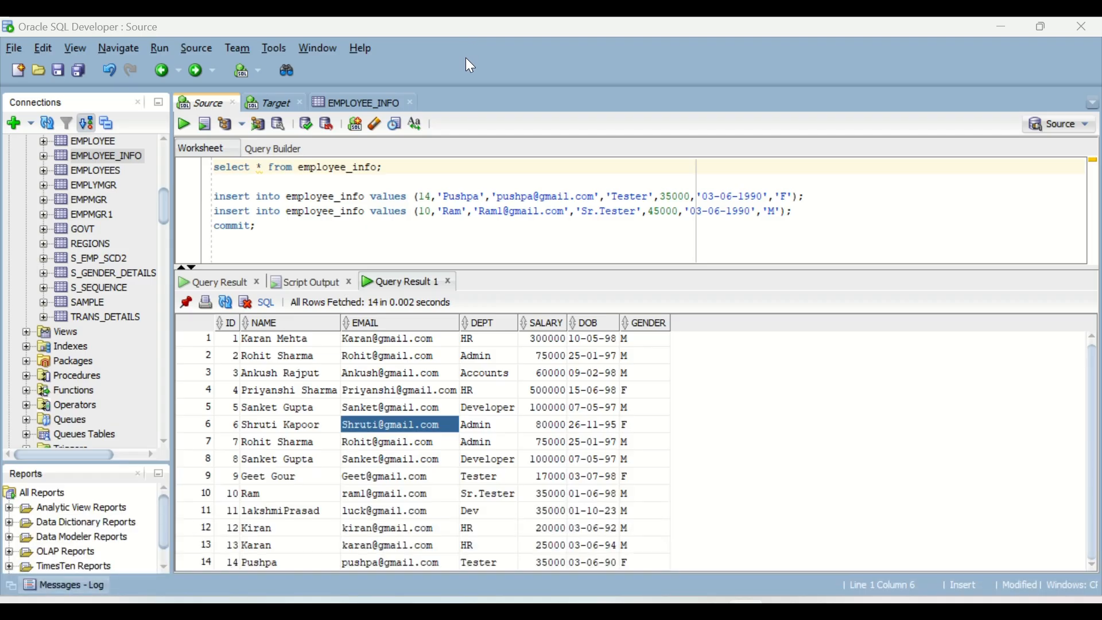
key("alt+Tab")
key("alt+Tab")
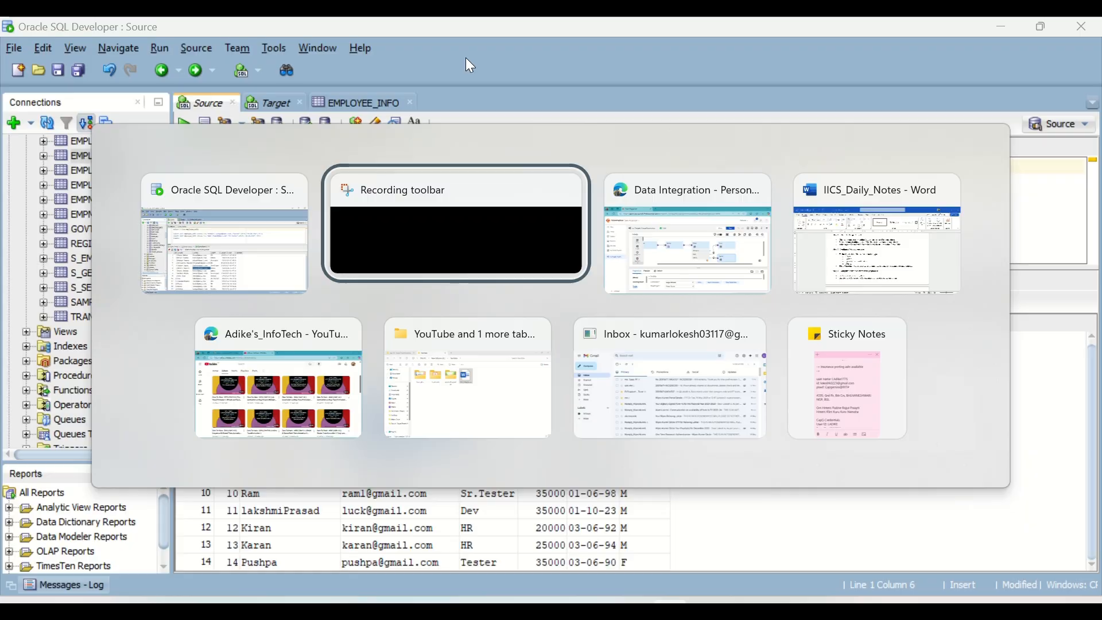
key("alt+Tab")
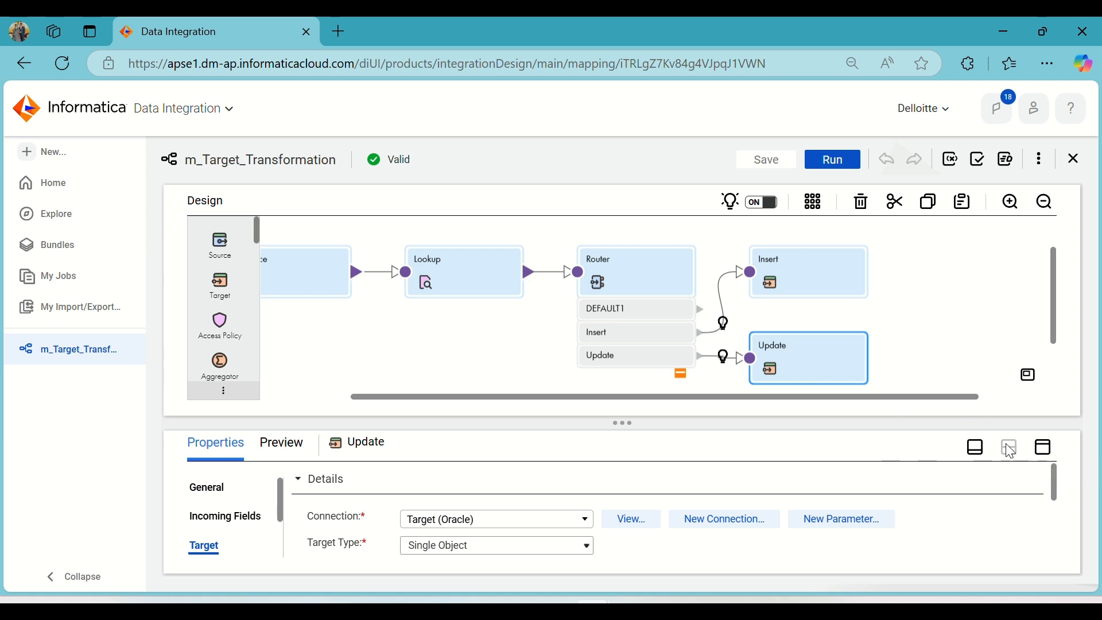
Review the Update target's settings and the write operations available for it.
left_click(1045, 449)
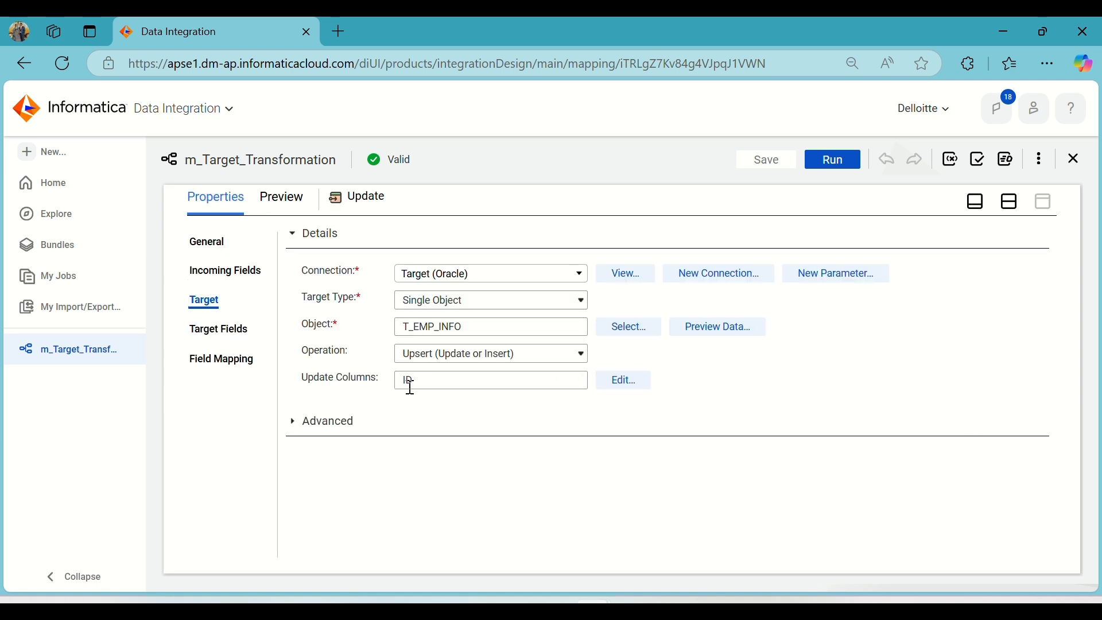
left_click(493, 355)
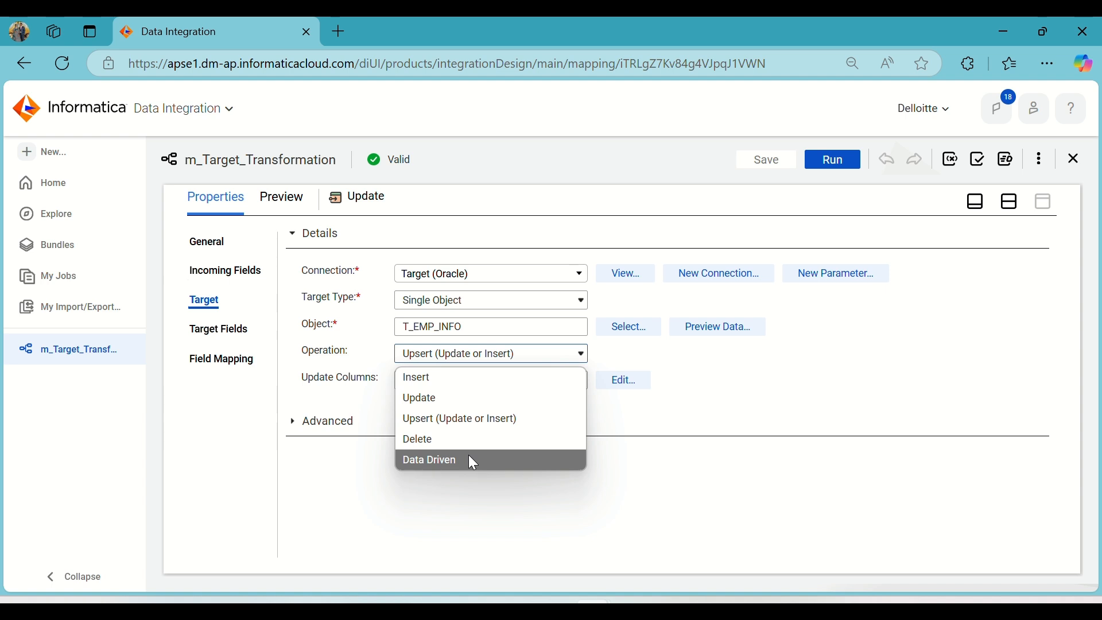
left_click(456, 42)
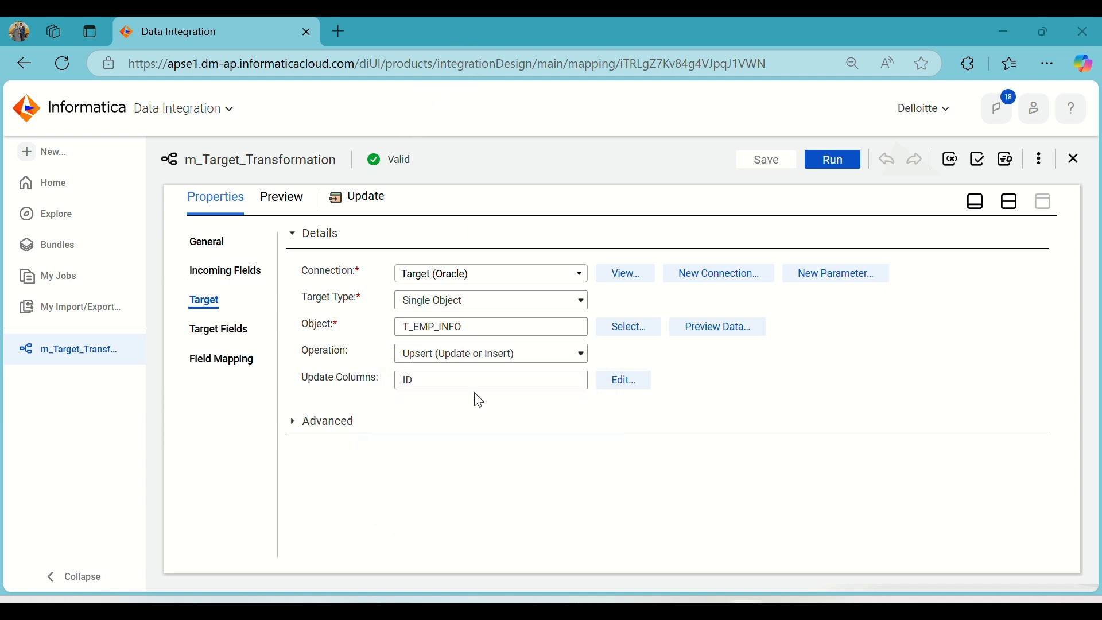
left_click(460, 356)
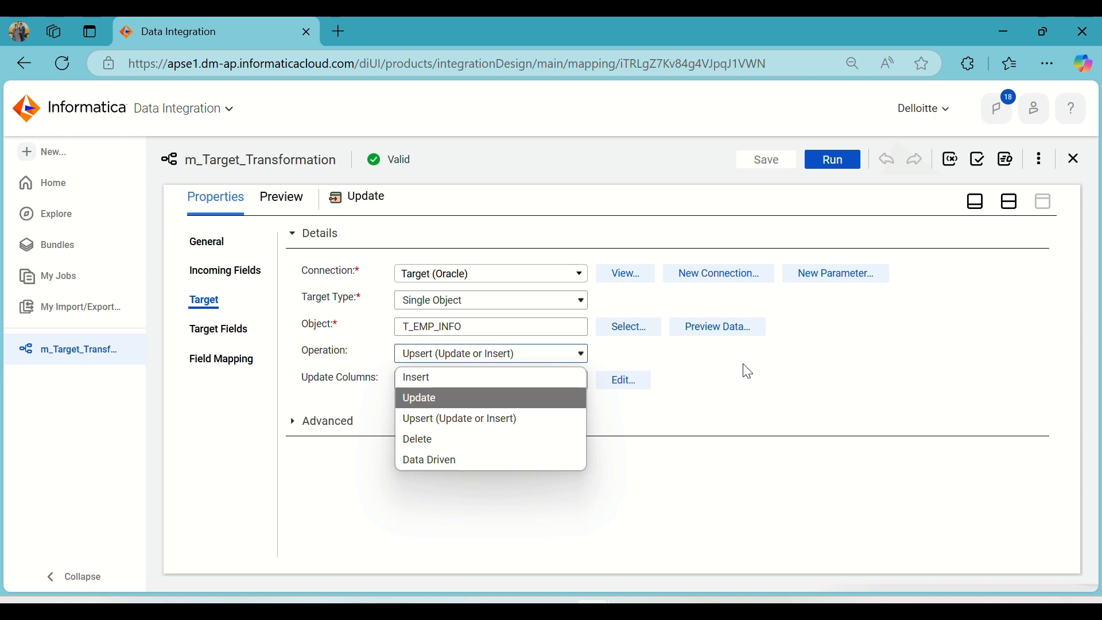
left_click(754, 374)
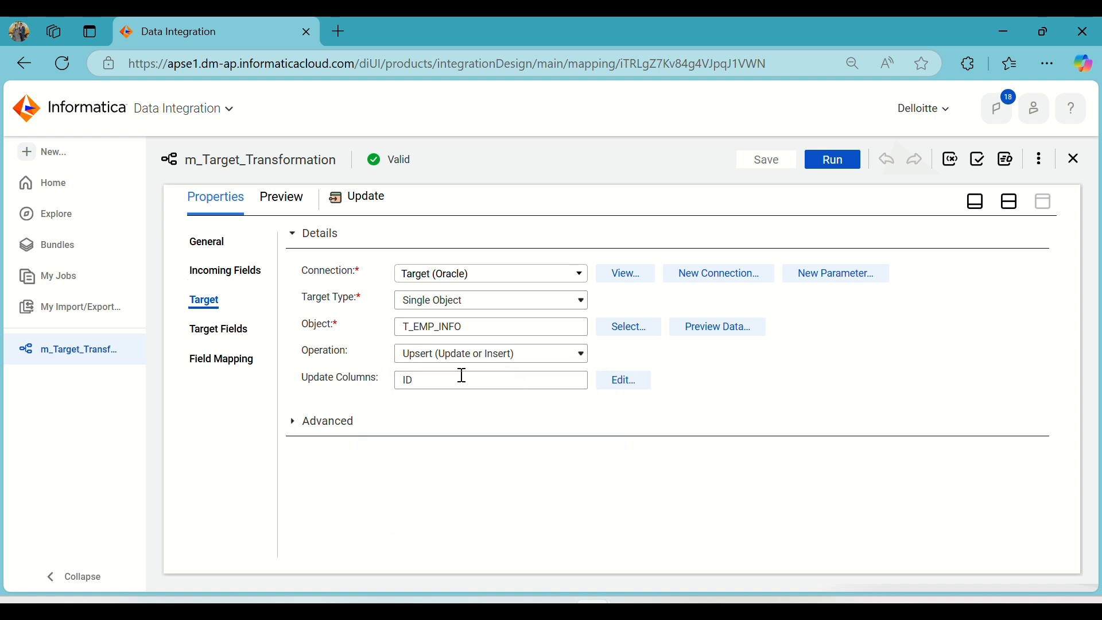
left_click(1010, 205)
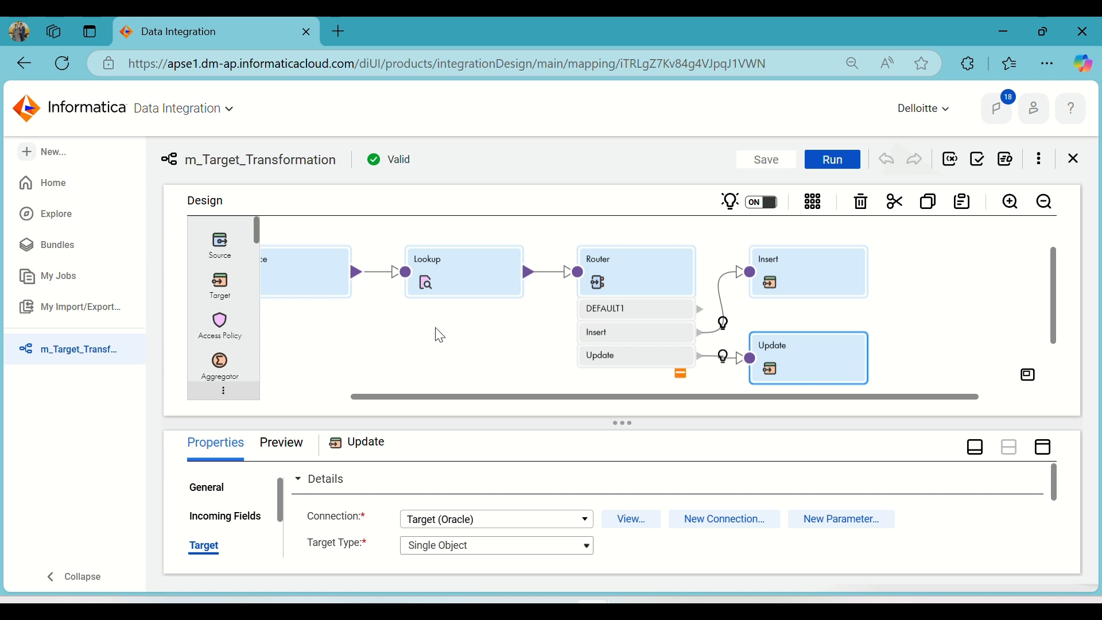
Try the Upsert (Update or Insert) operation on the Insert target and check its update columns.
left_click(830, 275)
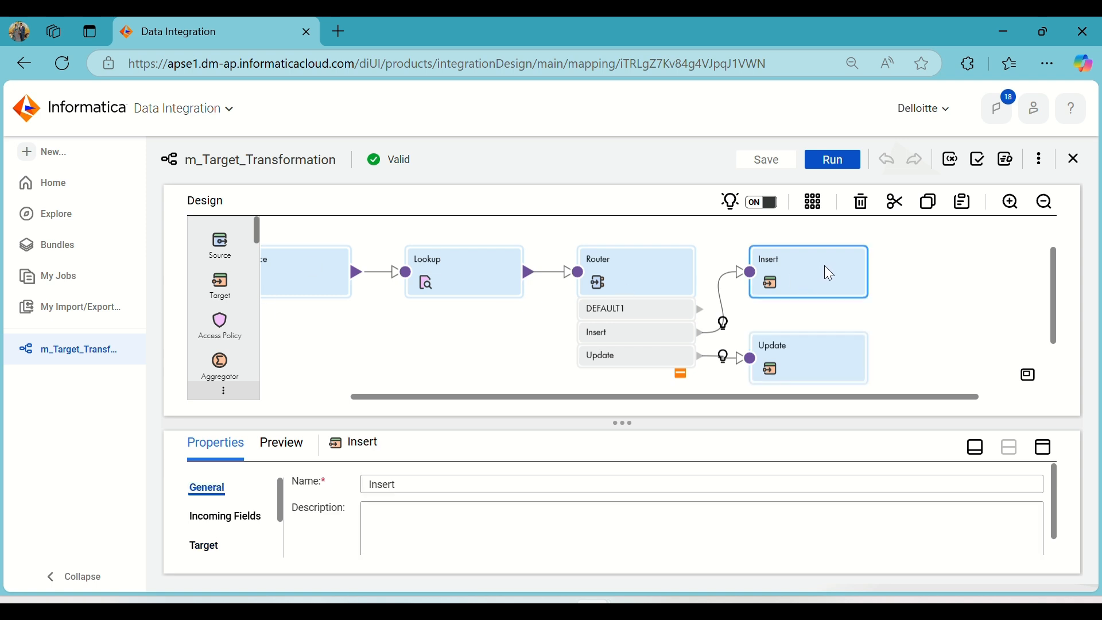
left_click(1045, 450)
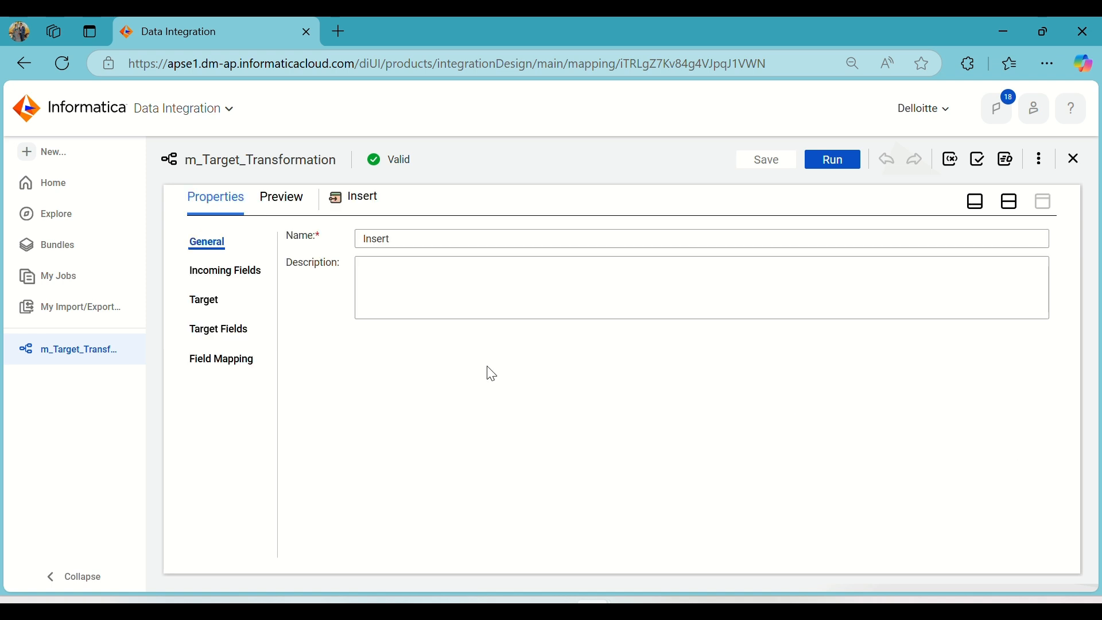
left_click(214, 306)
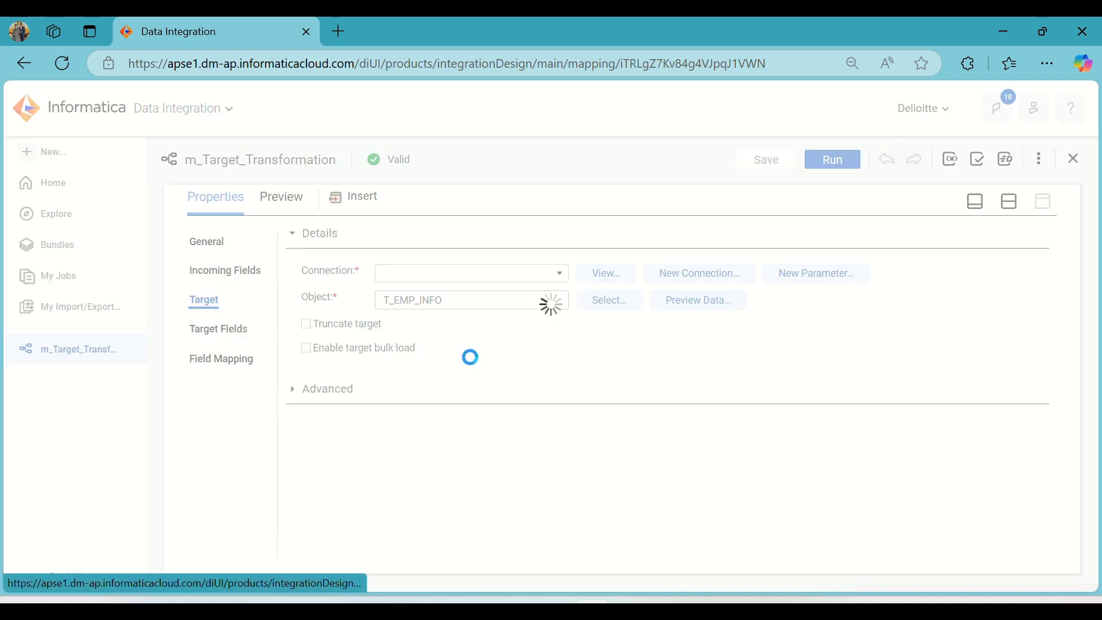
left_click(564, 355)
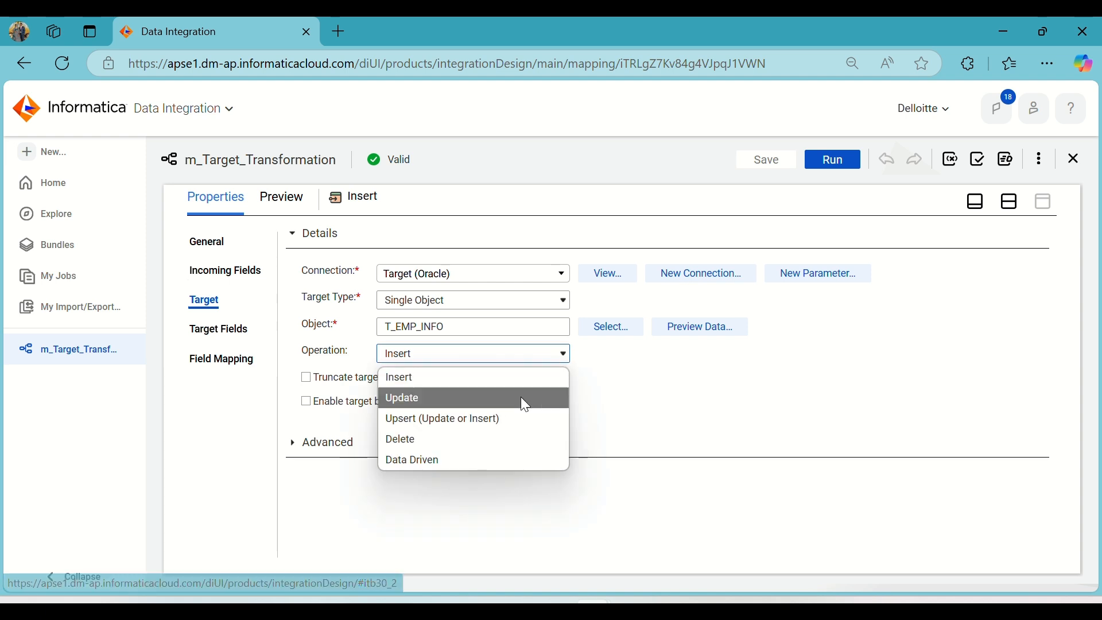
left_click(462, 420)
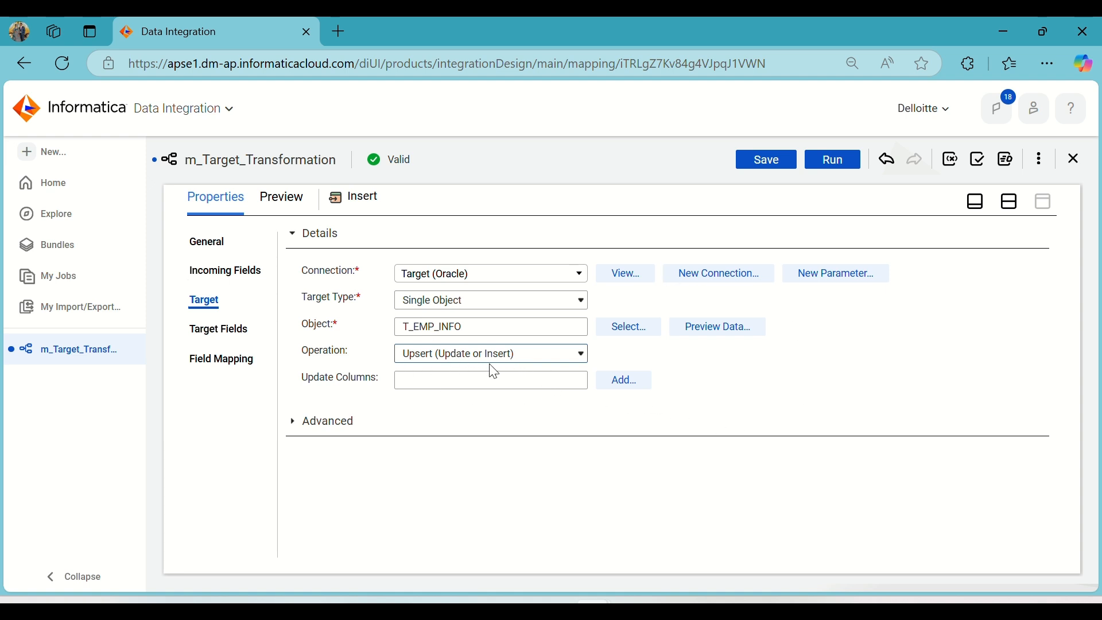
left_click(487, 382)
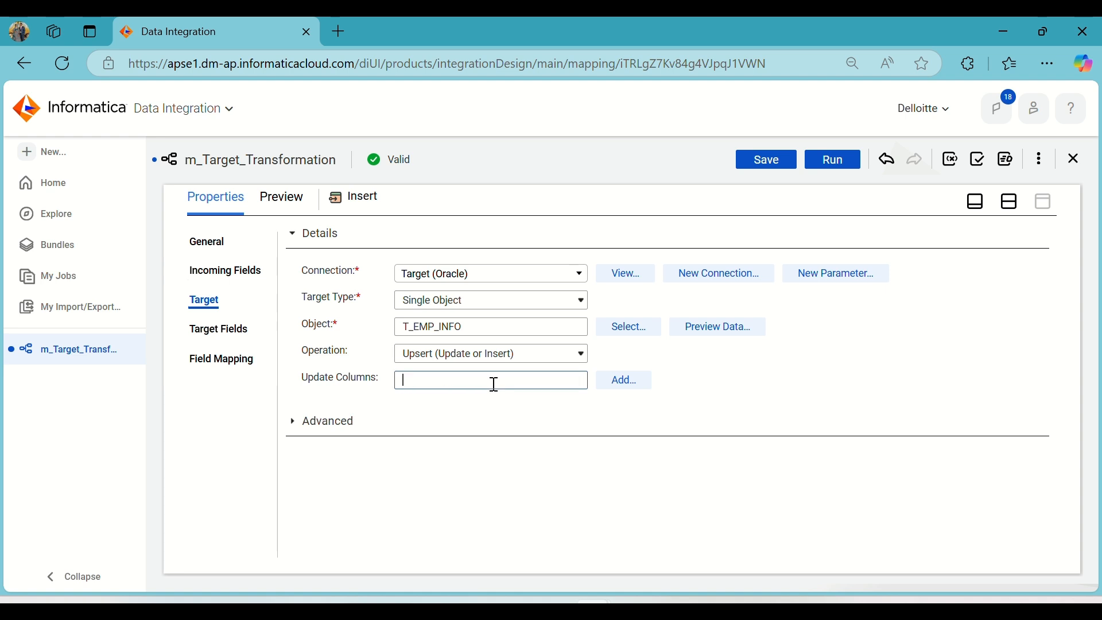
Set the Insert target's operation back to Insert and save the mapping.
left_click(550, 357)
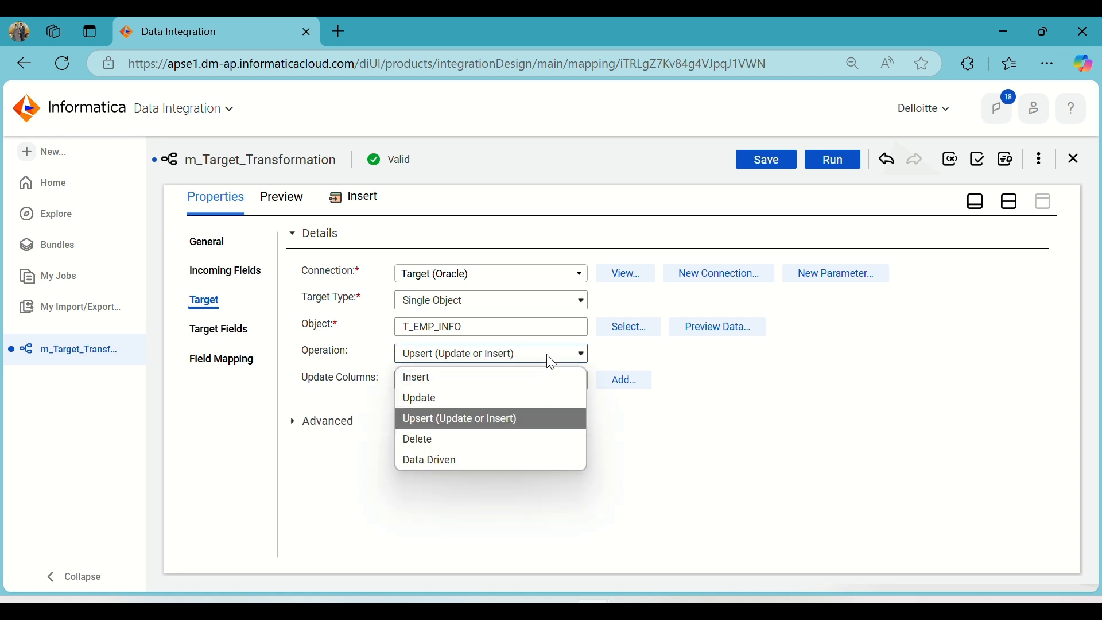
left_click(482, 379)
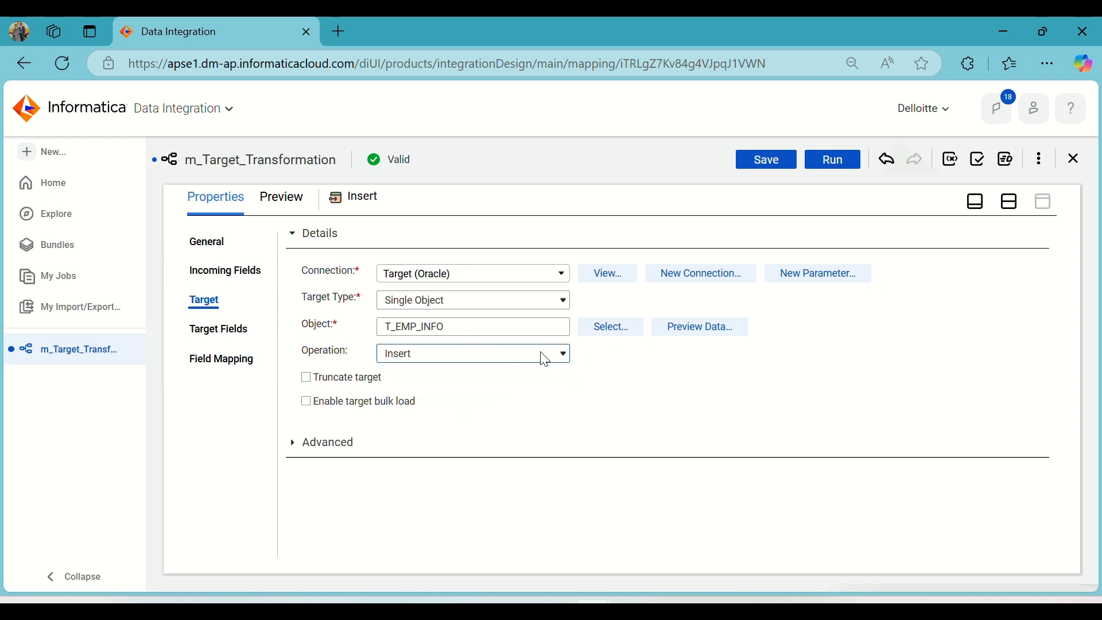
left_click(1011, 201)
left_click(780, 166)
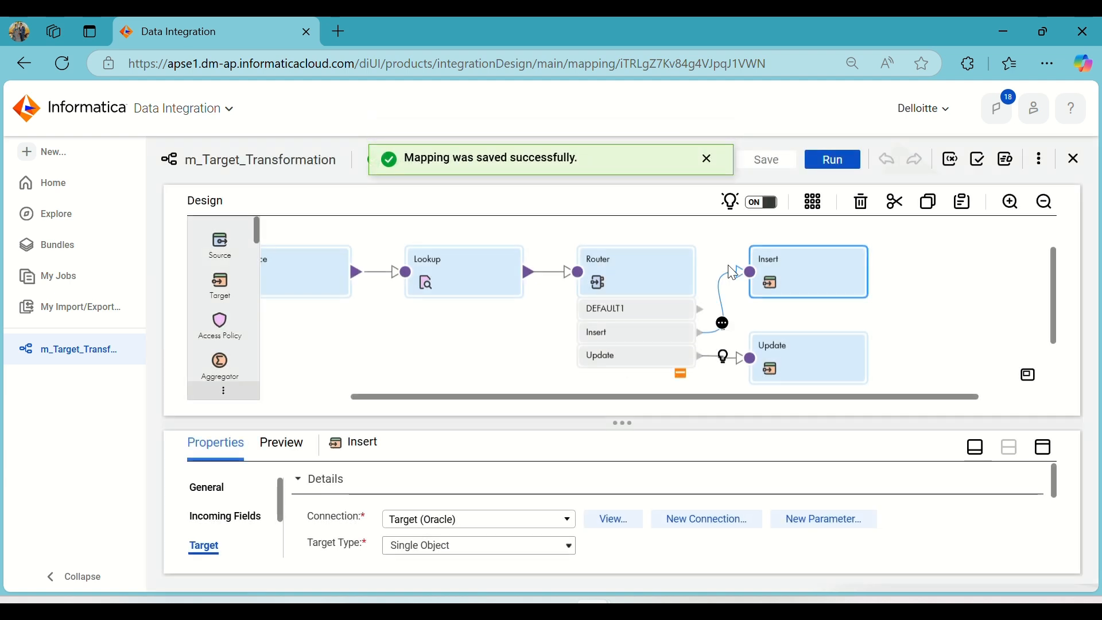
Set the Update target's operation to Delete and save the mapping.
left_click(817, 352)
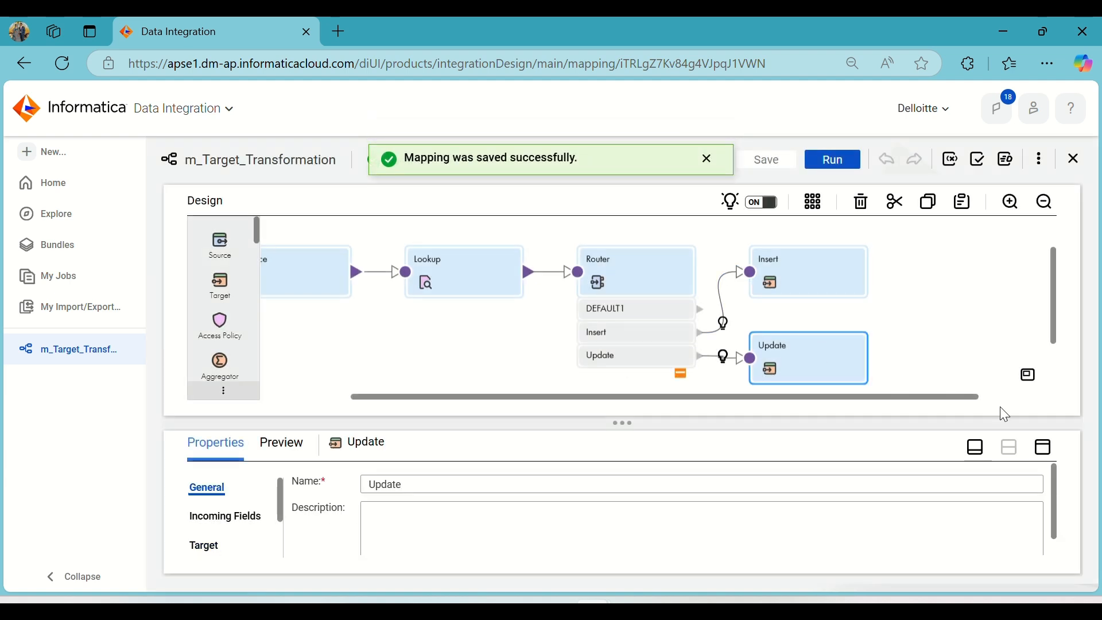
left_click(1045, 447)
left_click(213, 296)
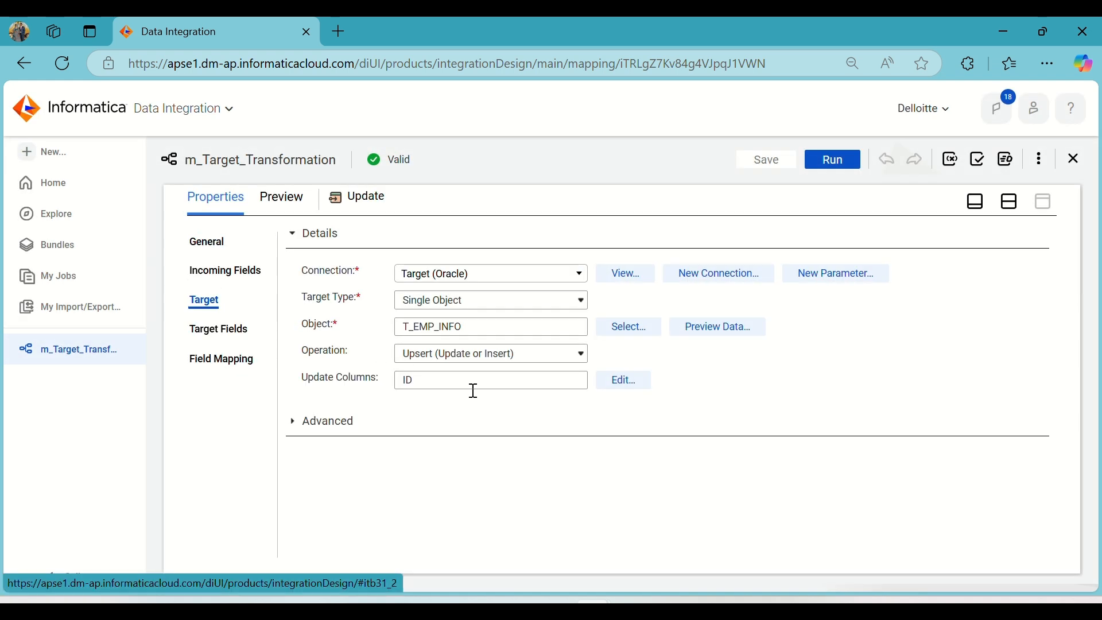
left_click(552, 365)
left_click(507, 437)
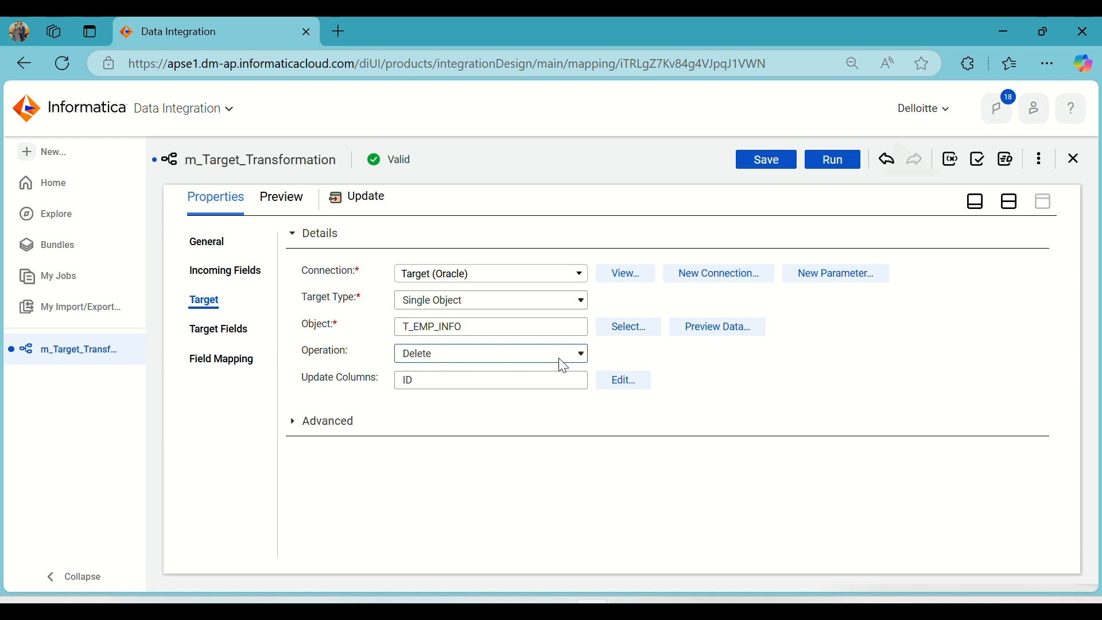
left_click(1013, 205)
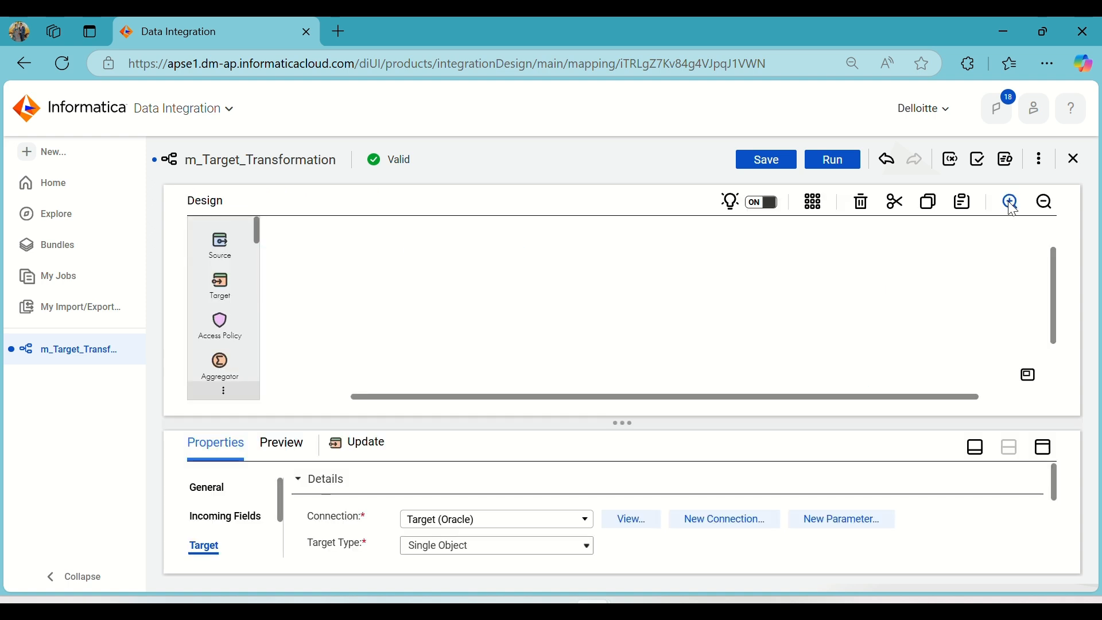
left_click(778, 158)
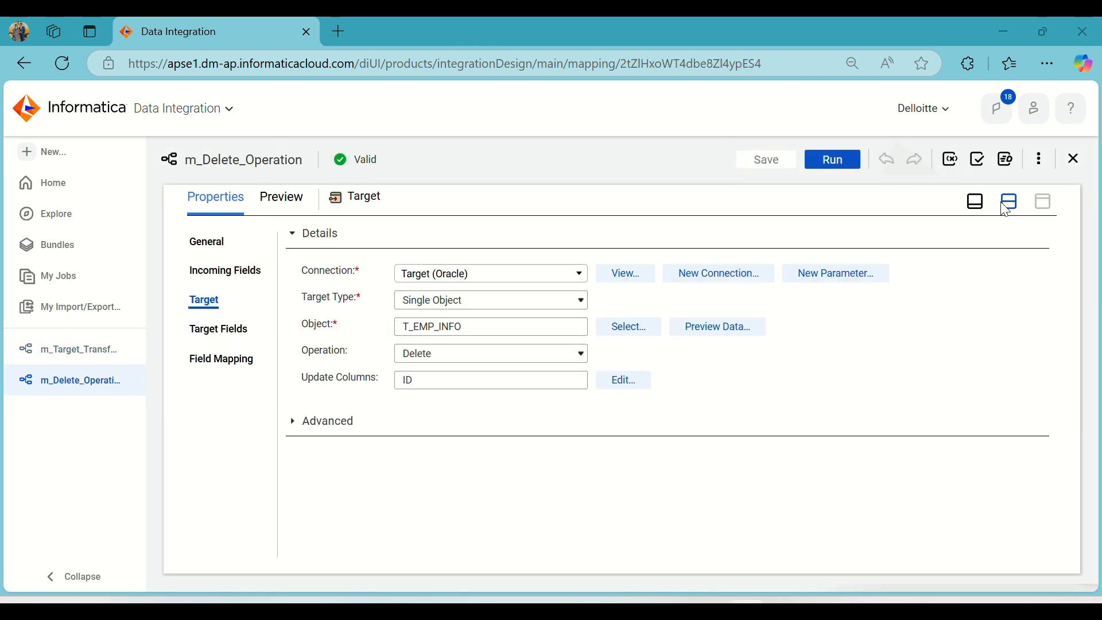
Open the m_Delete_Operation mapping and review its Source transformation's connection and object settings.
left_click(1008, 199)
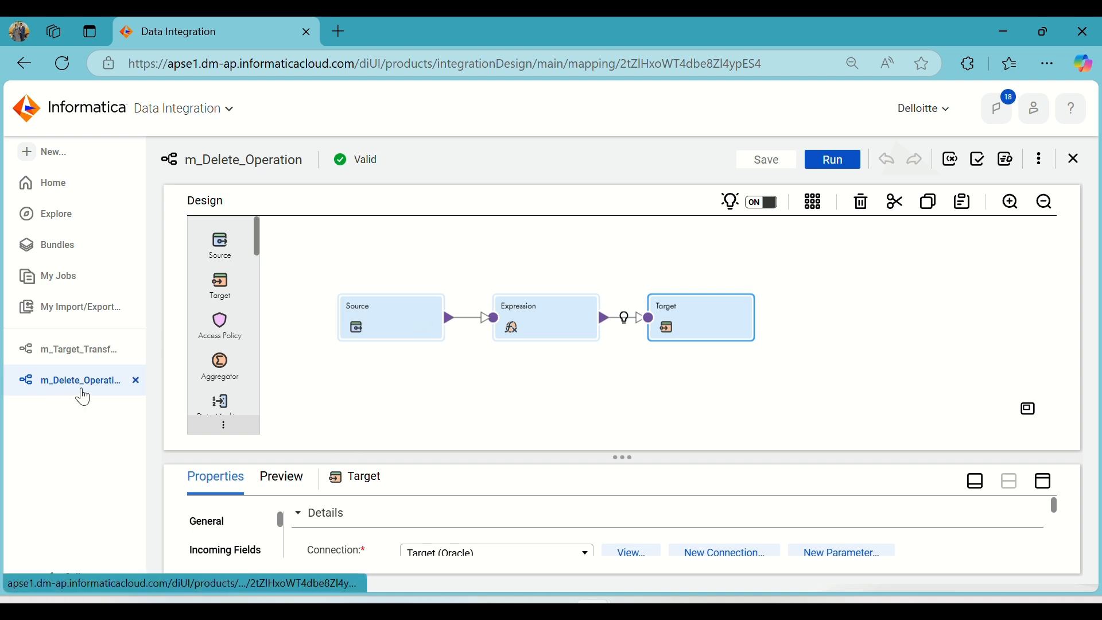
left_click(401, 319)
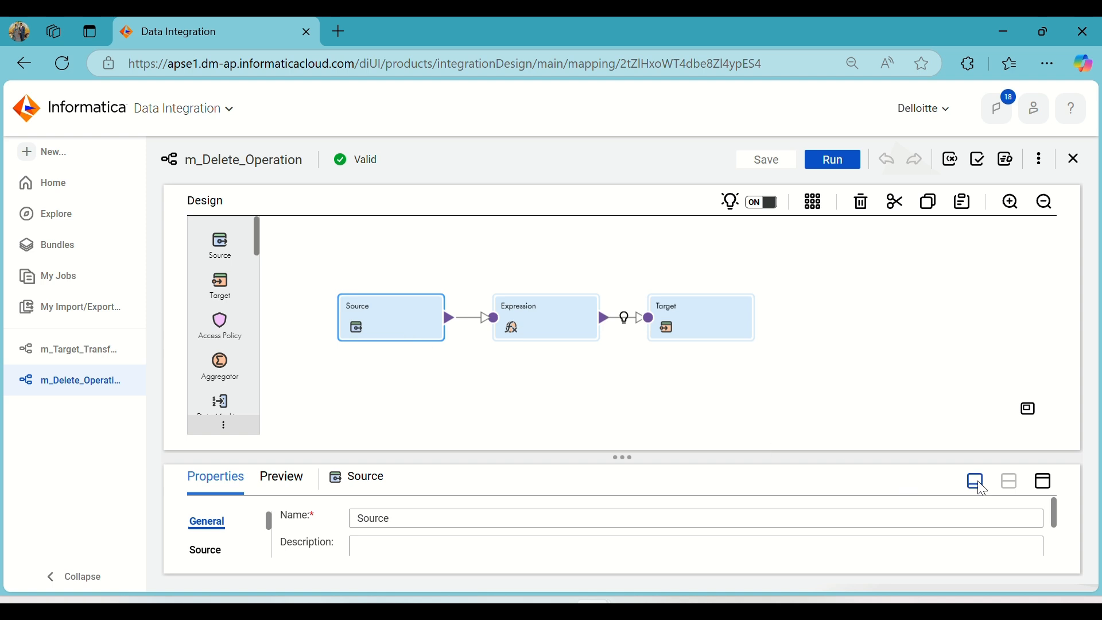
left_click(1043, 481)
left_click(218, 276)
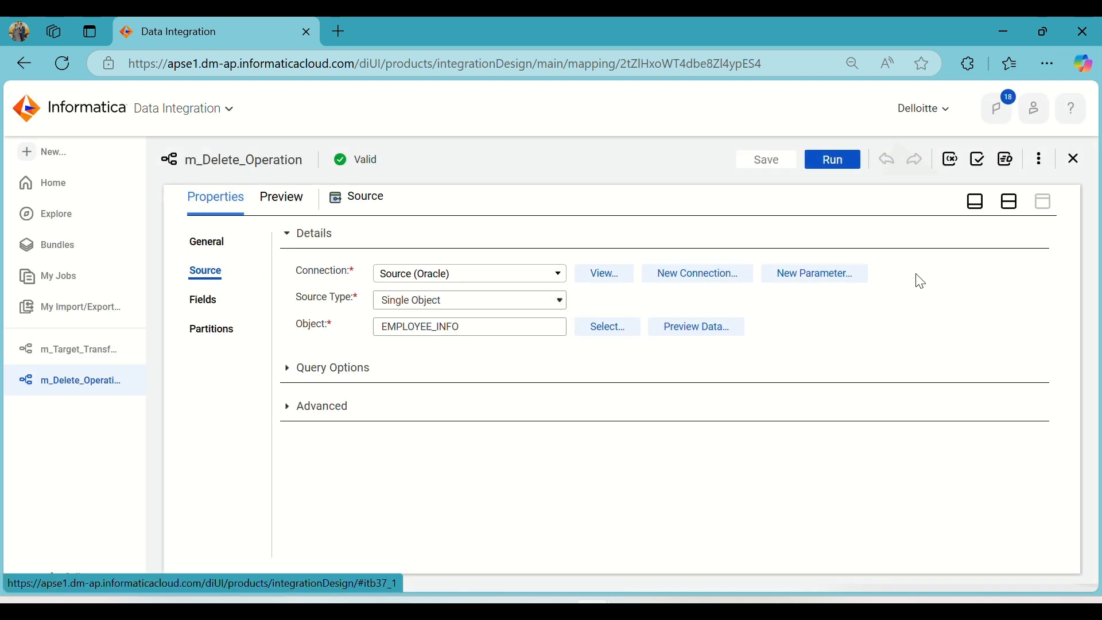
left_click(1009, 202)
Review the Target transformation's settings in m_Delete_Operation and preview the data of its T_EMP_INFO object.
left_click(534, 315)
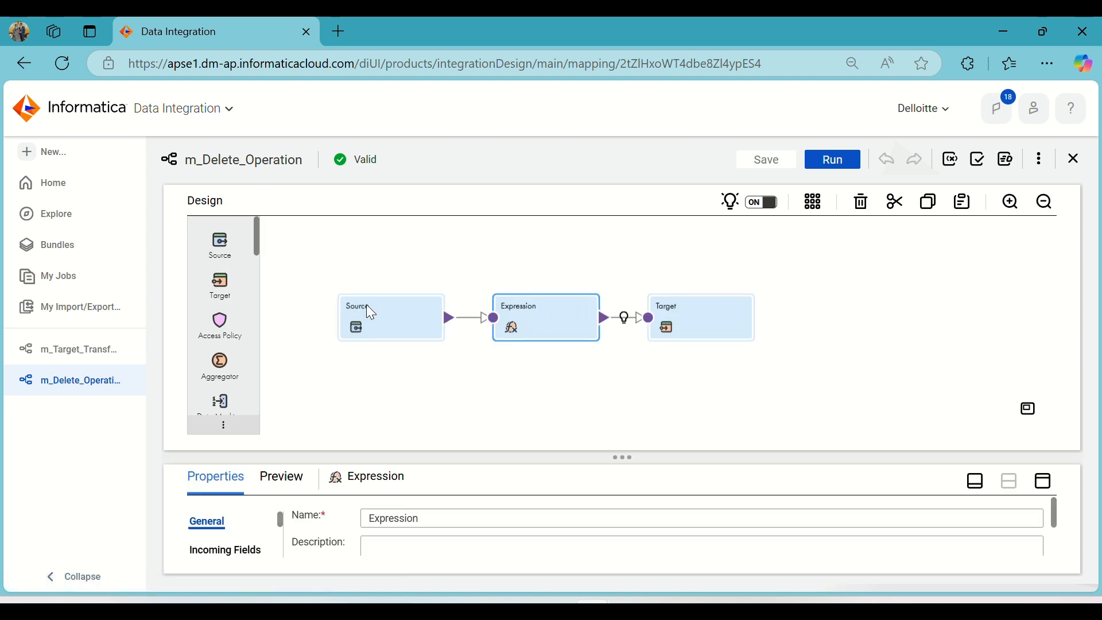
left_click(699, 316)
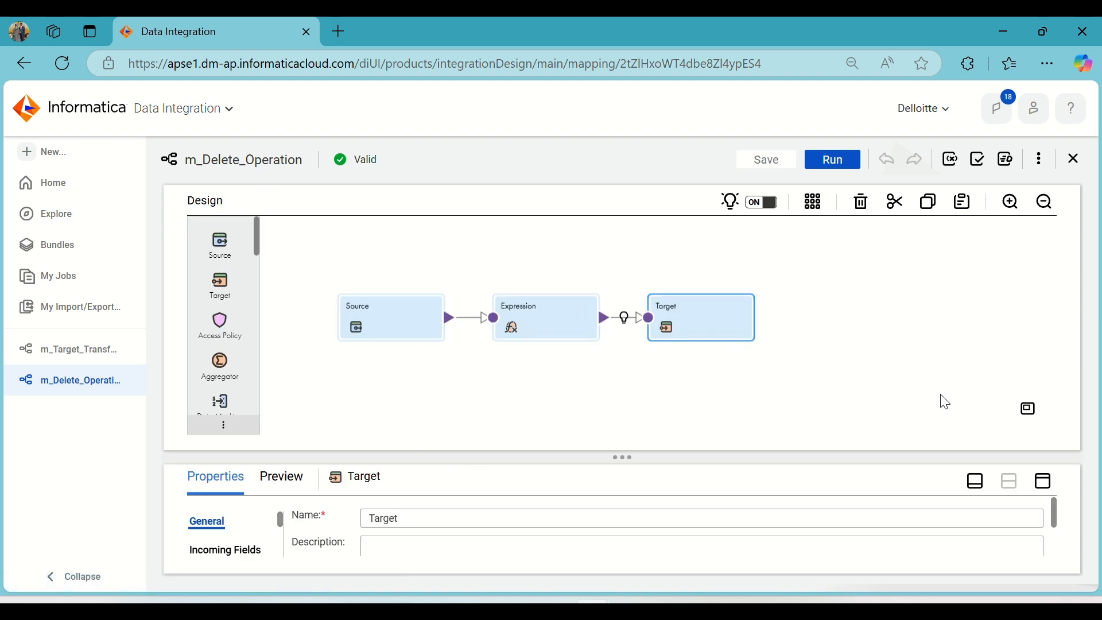
left_click(1043, 481)
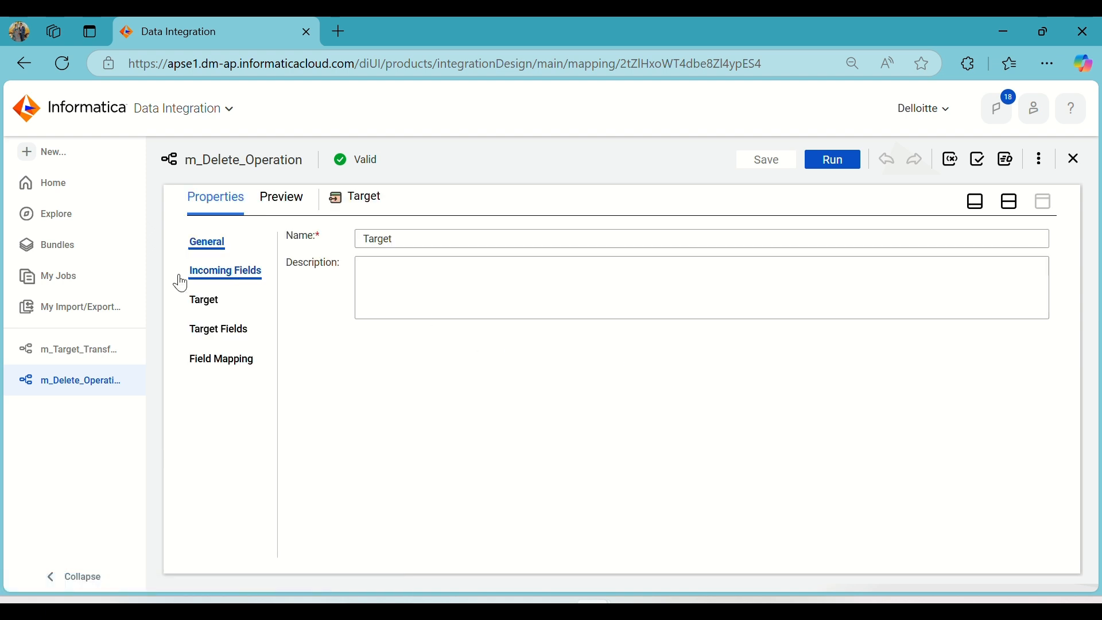
left_click(208, 300)
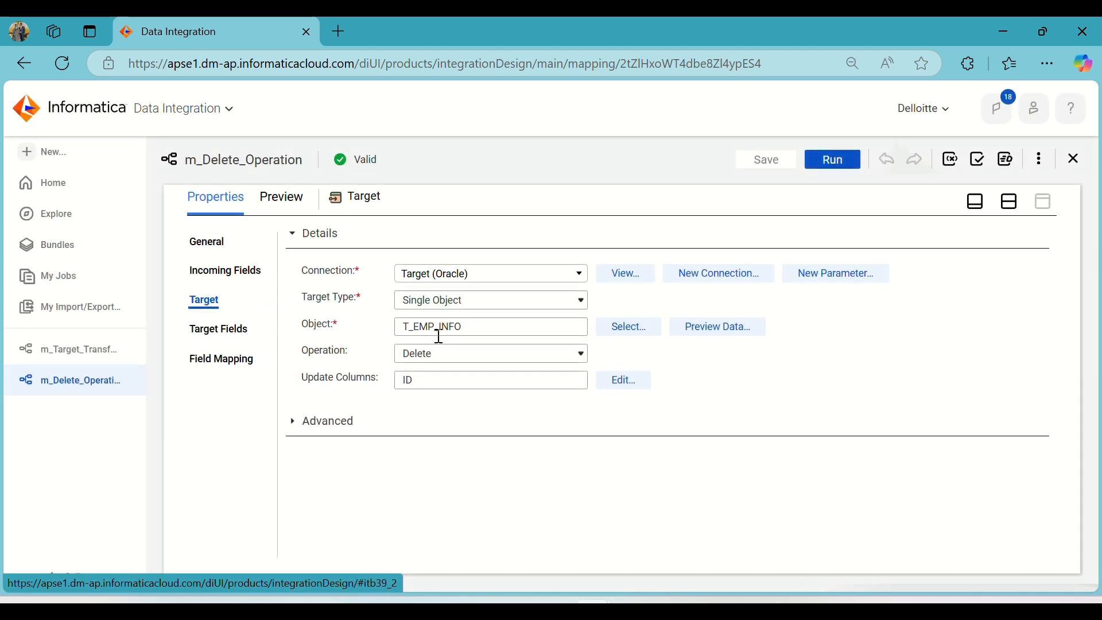
left_click(717, 329)
scroll(602, 384, "down", 1)
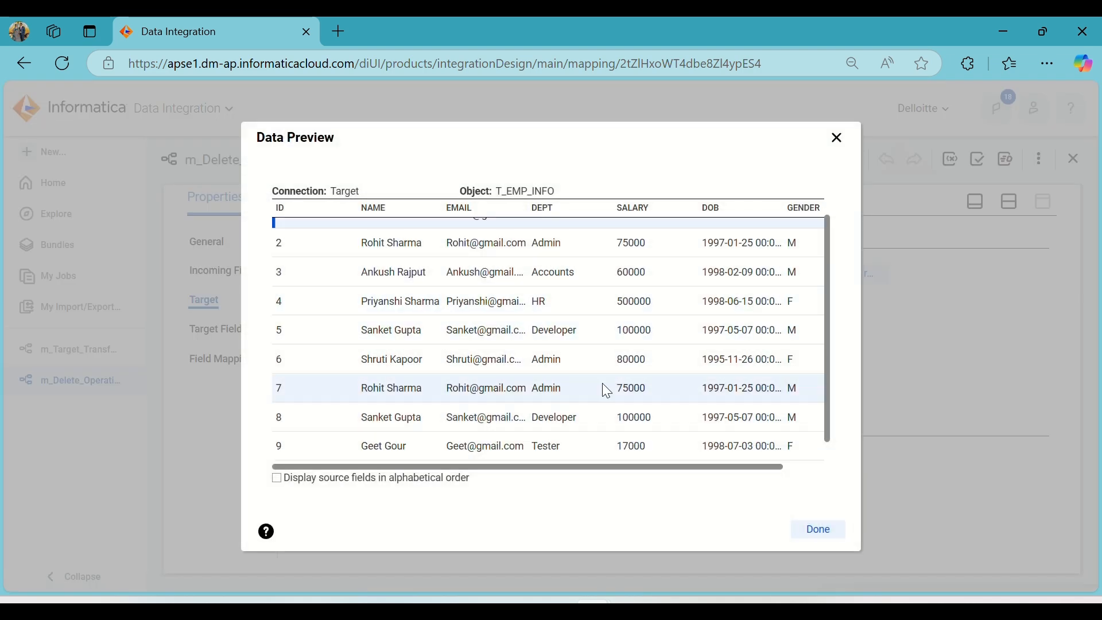
scroll(551, 350, "up", 1)
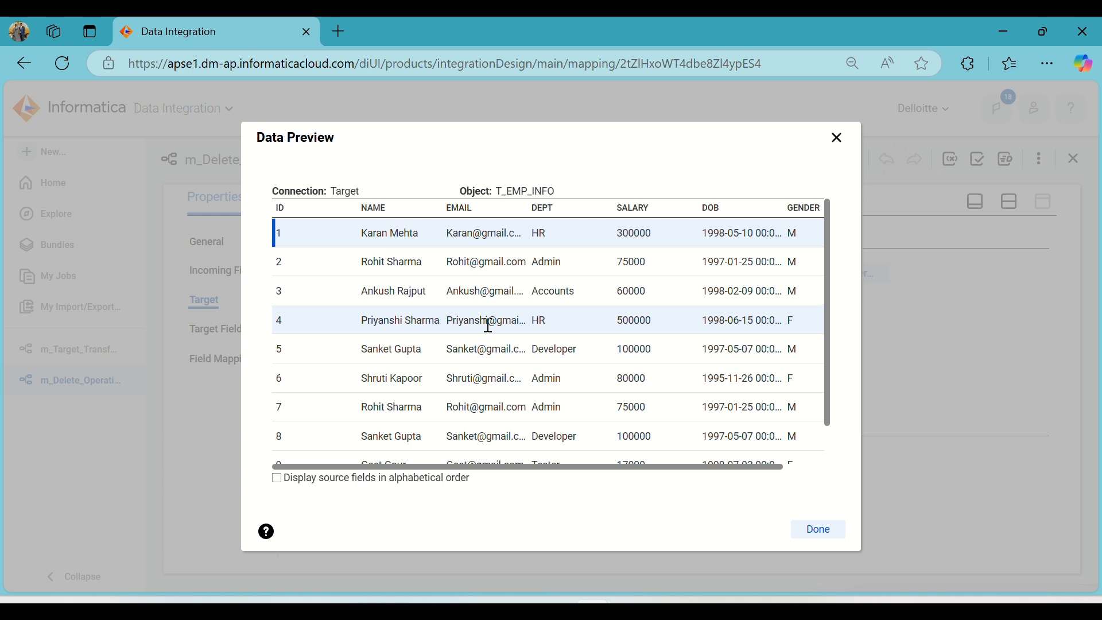
left_click(820, 528)
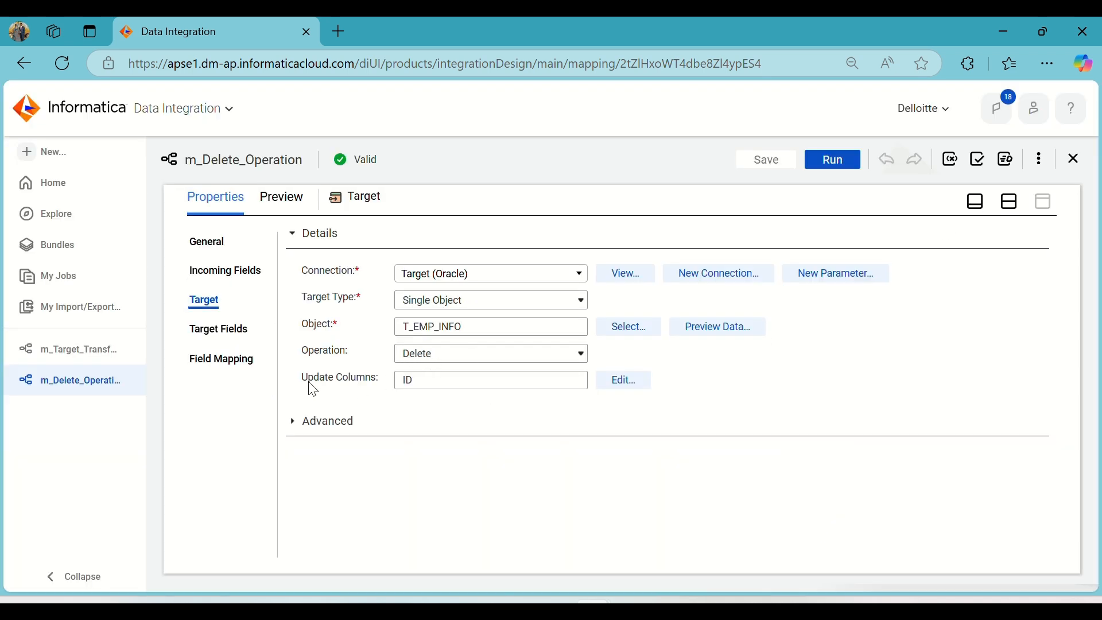
left_click(1012, 203)
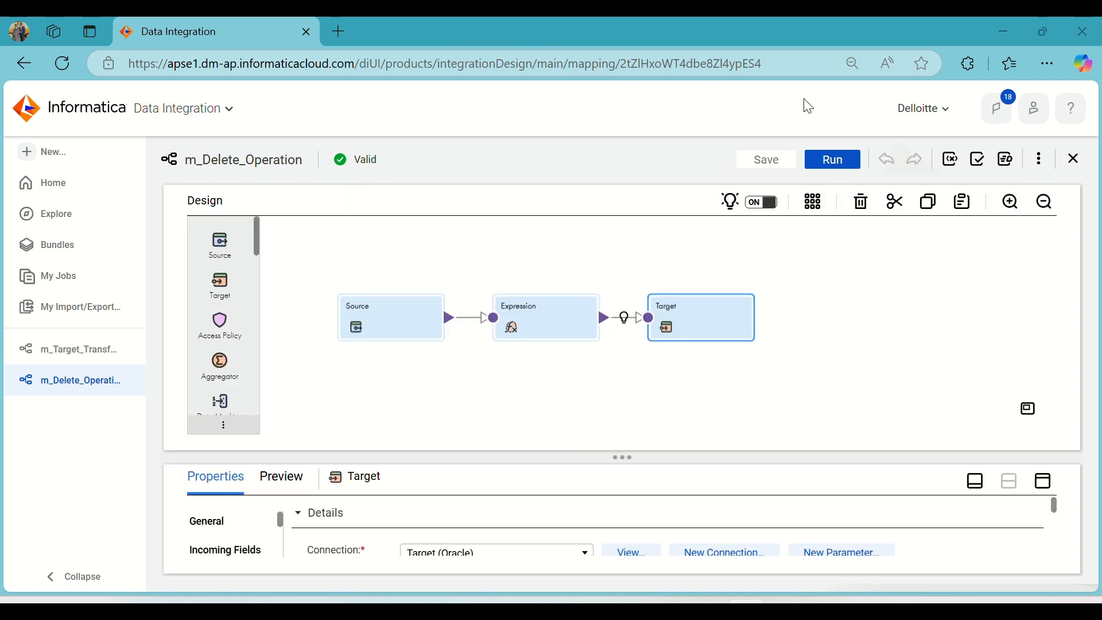
Run the m_Delete_Operation mapping, checking the T_Emp_Info rows in Oracle SQL Developer before confirming the run.
left_click(849, 155)
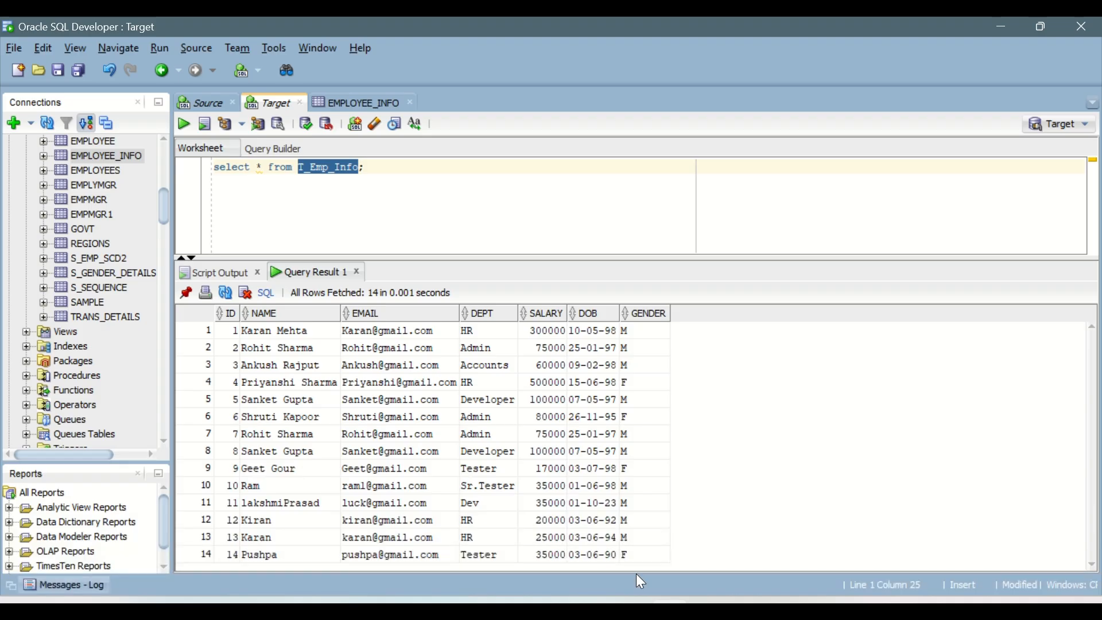
left_click(281, 171)
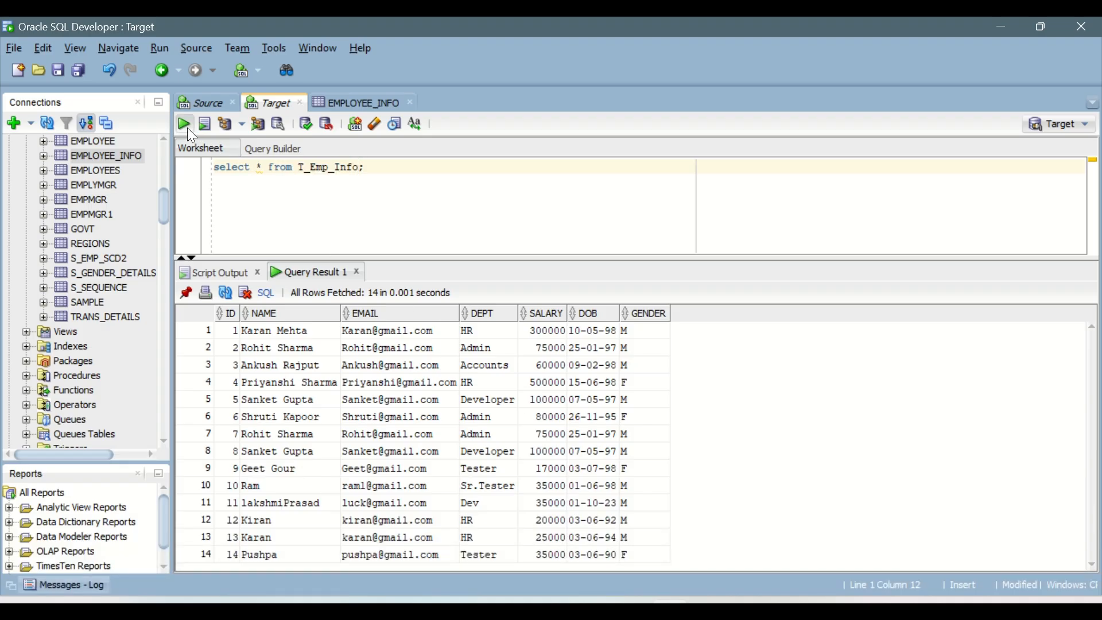
key("alt+Tab")
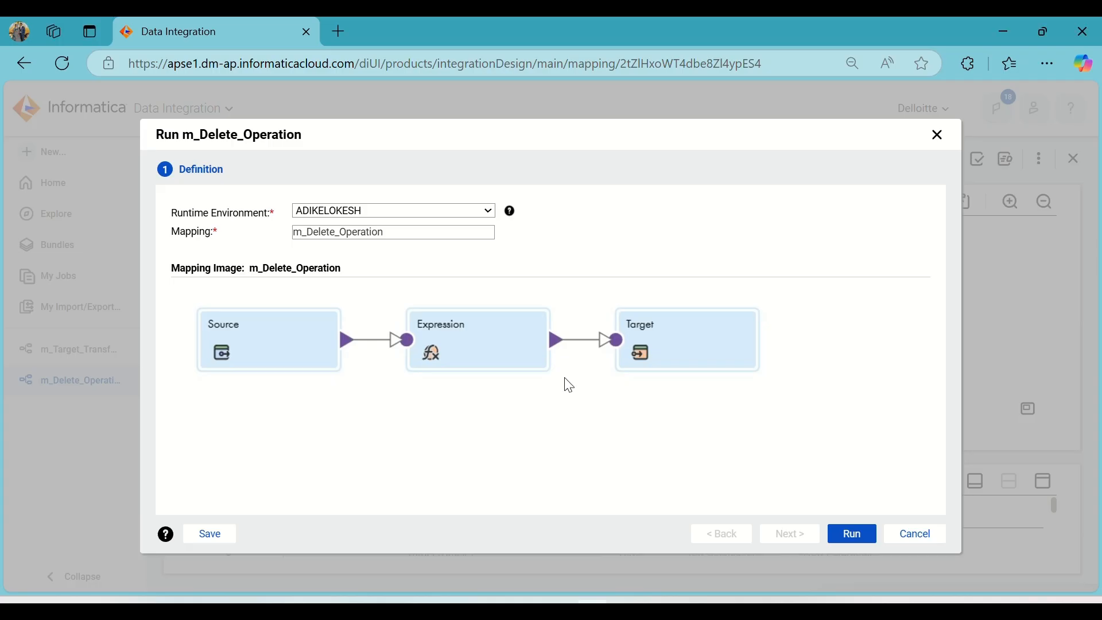
left_click(864, 535)
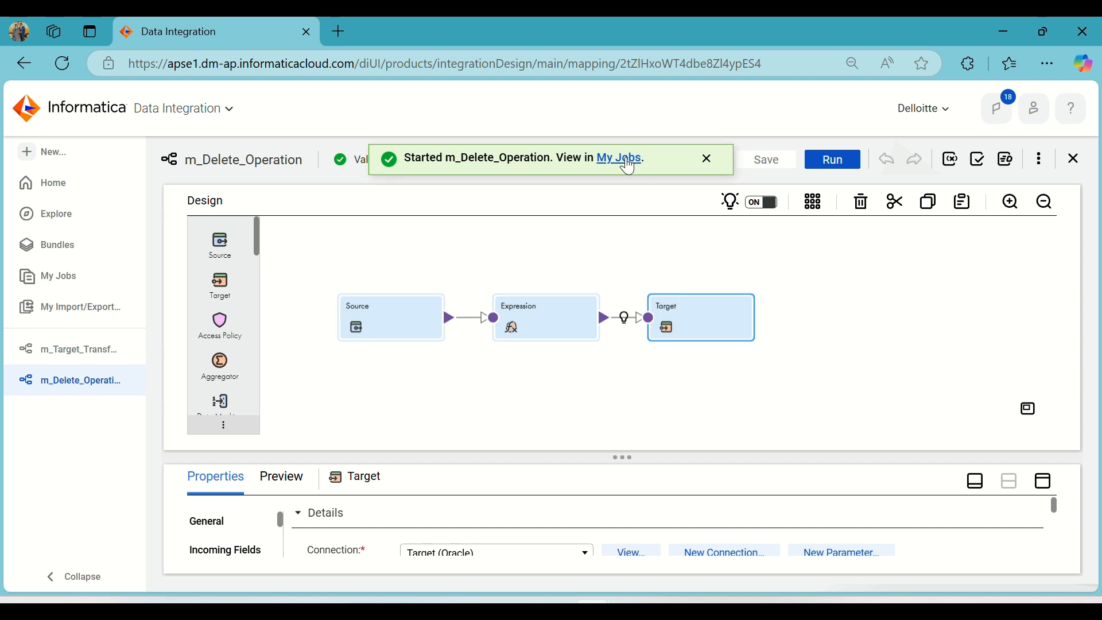
Open the job monitor for the started m_Delete_Operation run and refresh its status until it finishes.
left_click(623, 161)
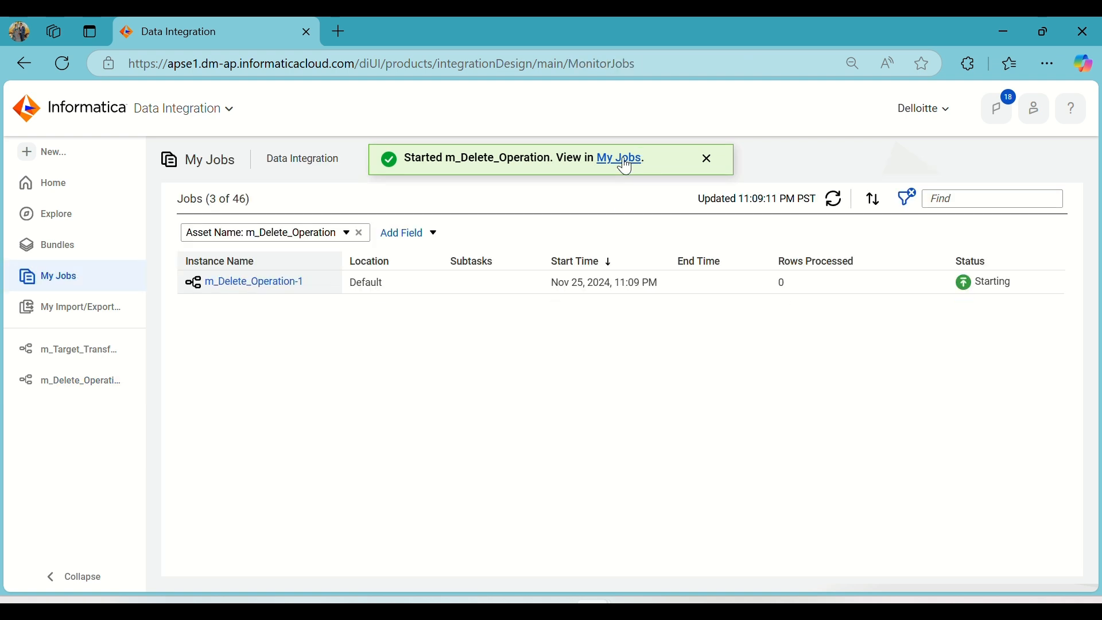
left_click(838, 204)
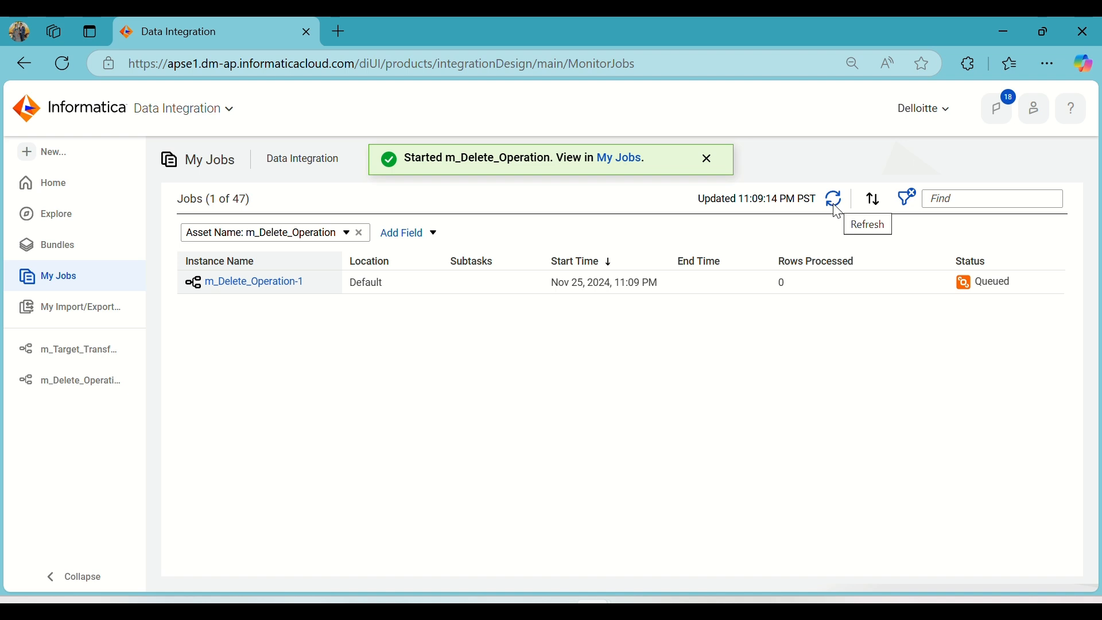
left_click(838, 211)
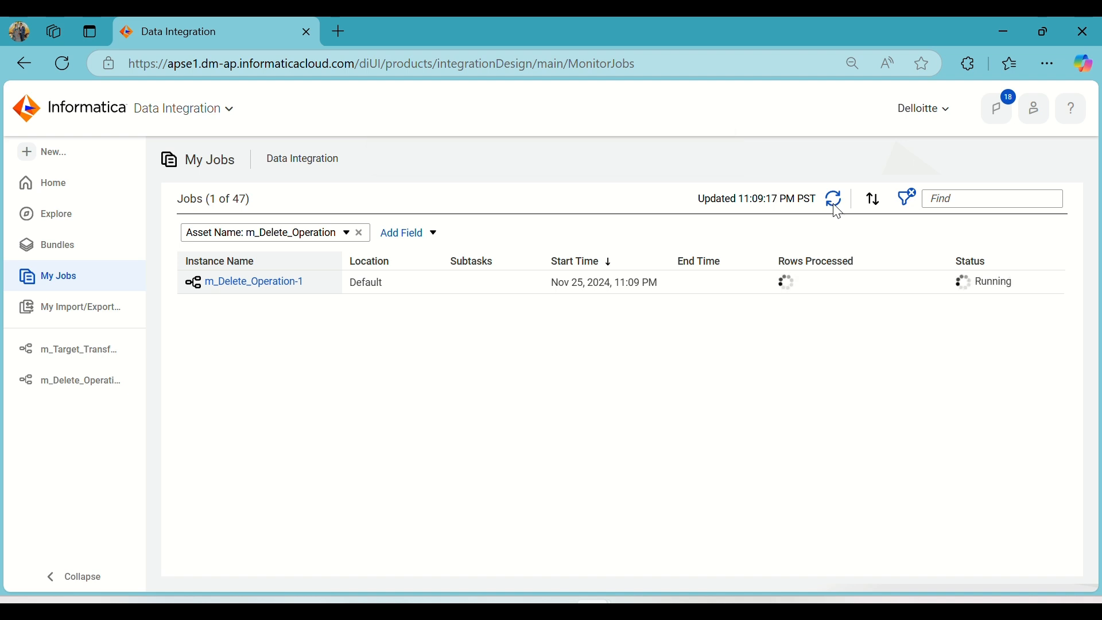
left_click(839, 211)
left_click(838, 211)
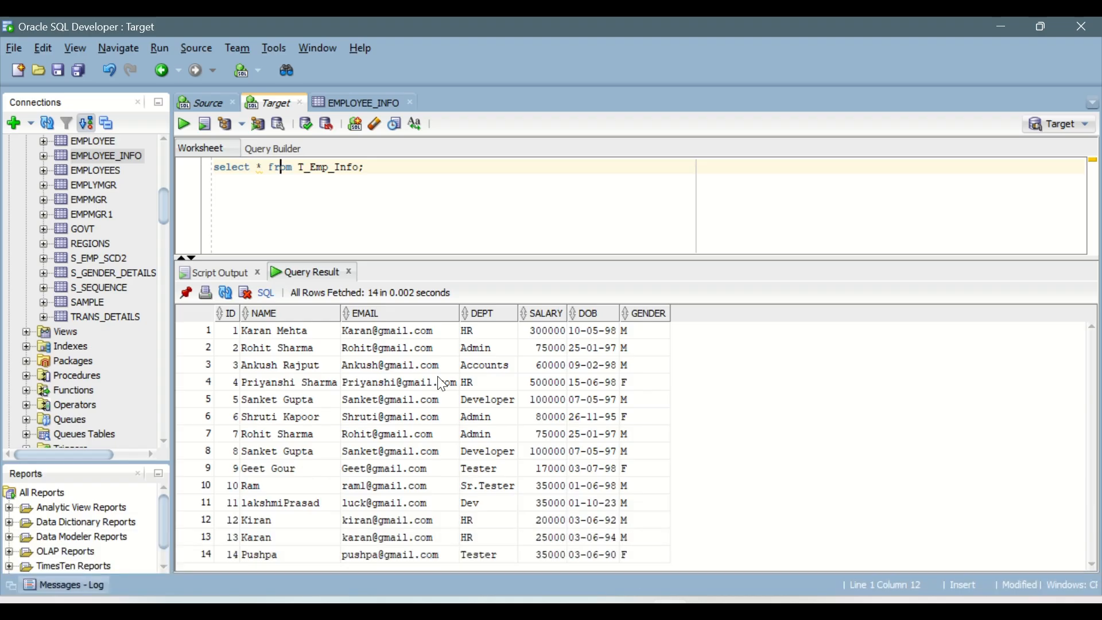
Rerun the T_Emp_Info query in Oracle SQL Developer and return to the m_Delete_Operation mapping.
left_click(184, 125)
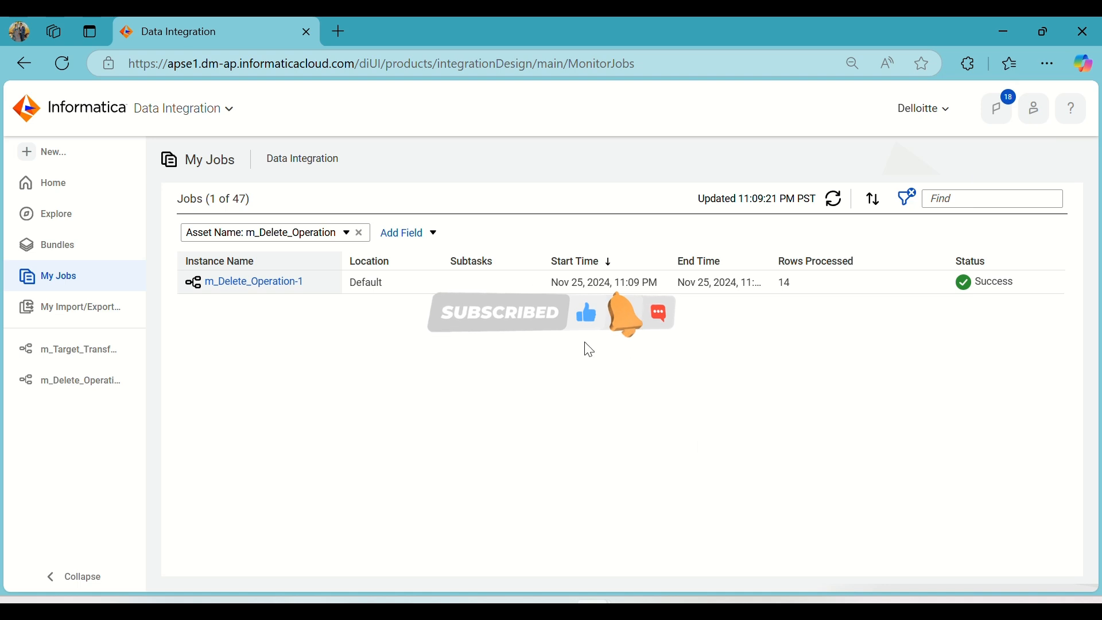
left_click(67, 381)
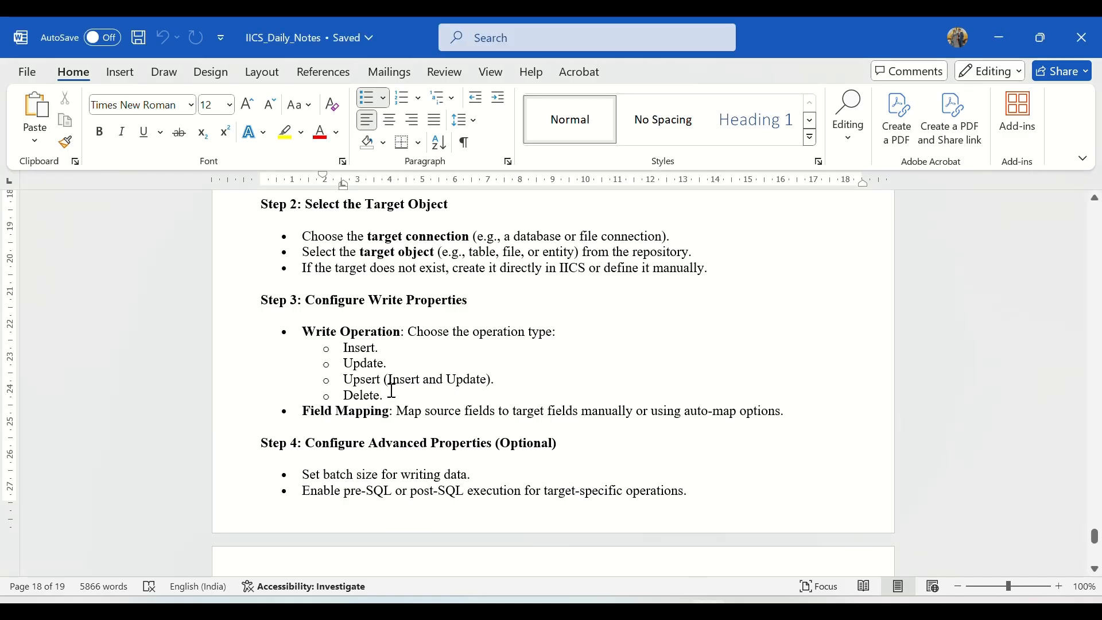
Highlight the write operation types in the IICS_Daily_Notes Word document, and recheck the Target and Source worksheets in Oracle SQL Developer.
left_click_drag(392, 397, 340, 359)
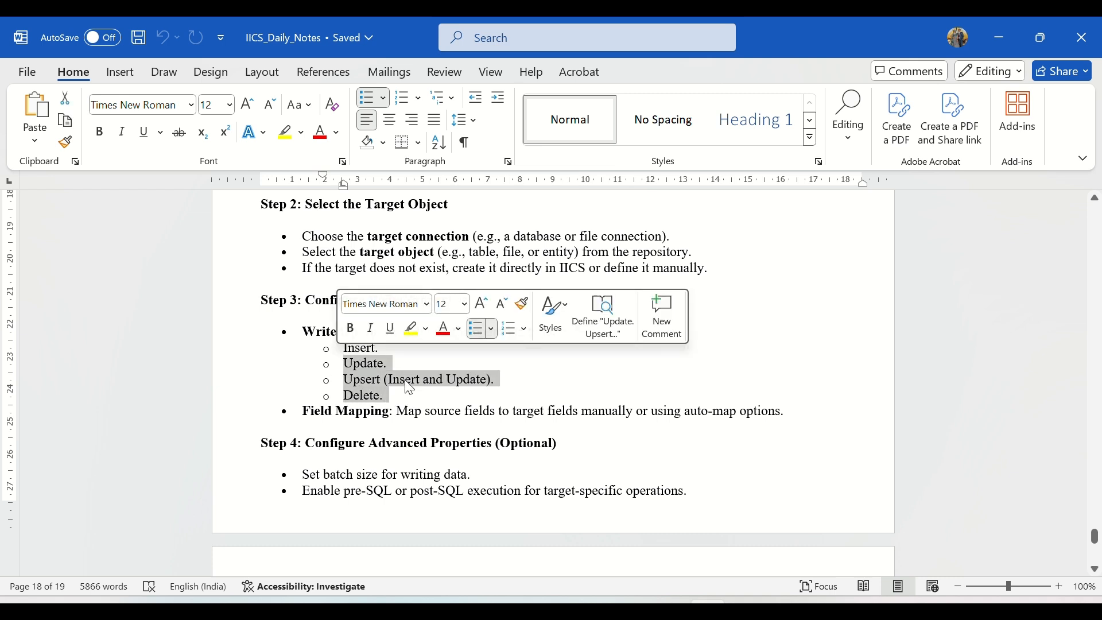
left_click(302, 378)
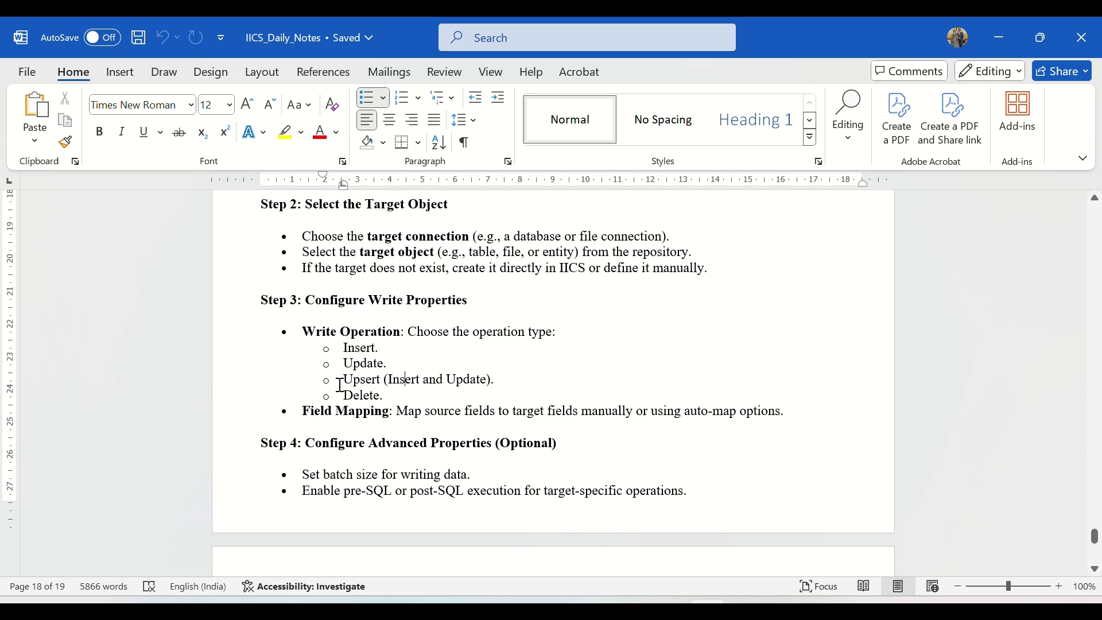
left_click_drag(343, 380, 522, 379)
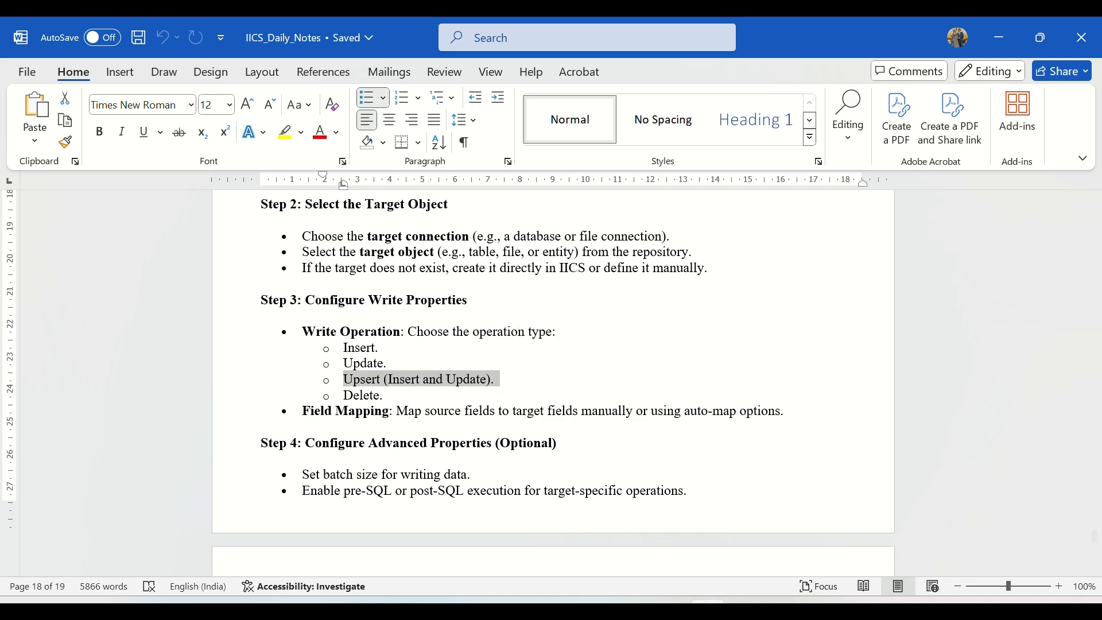
left_click(712, 594)
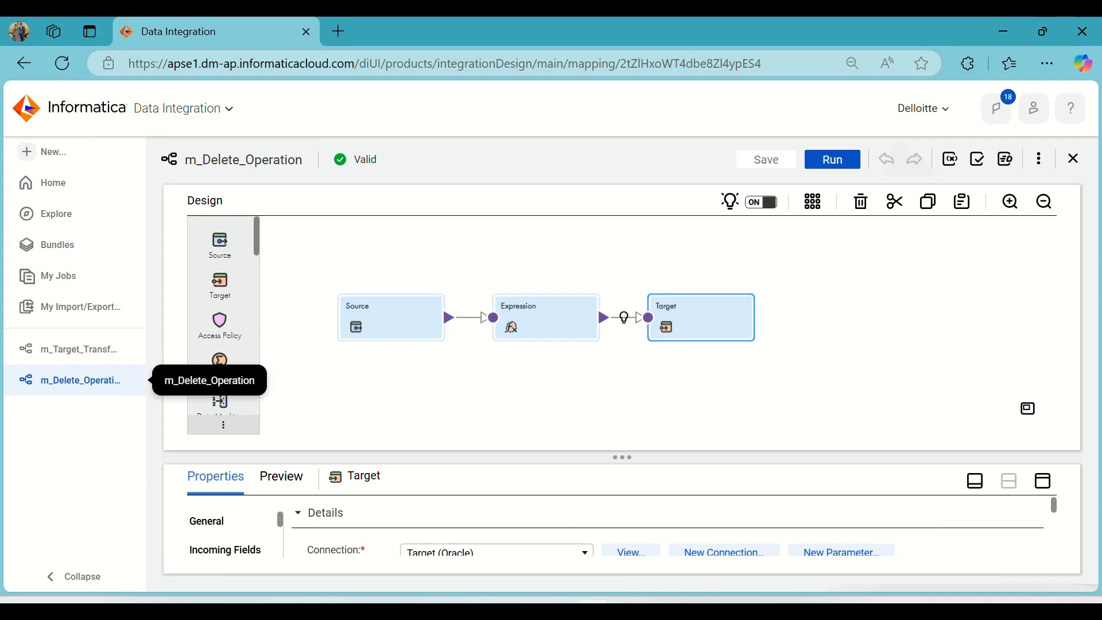
left_click(670, 600)
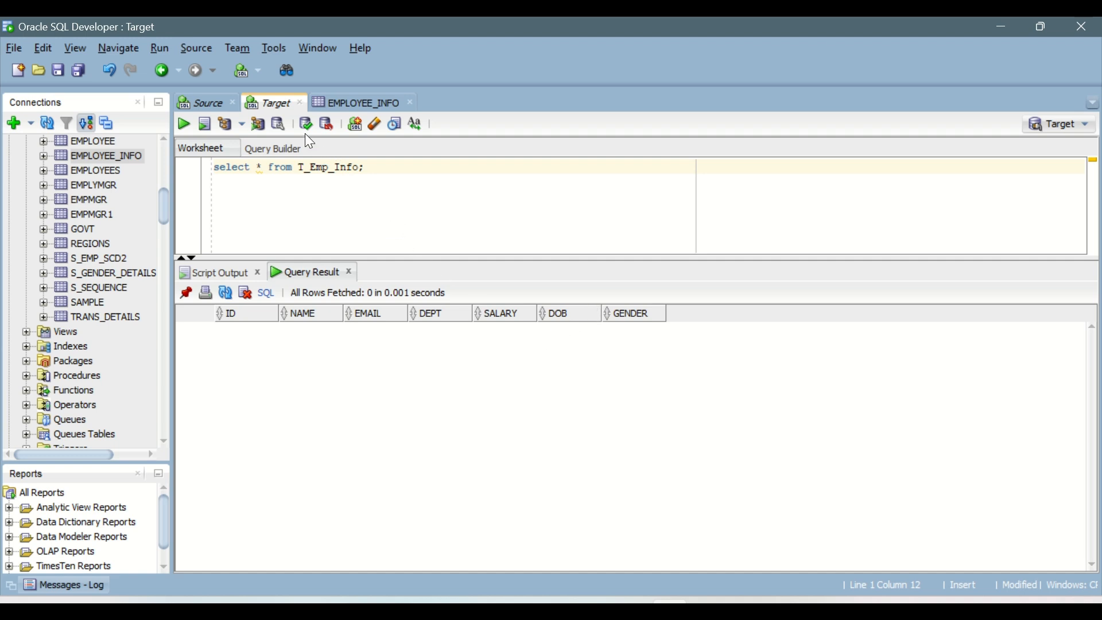
left_click(211, 109)
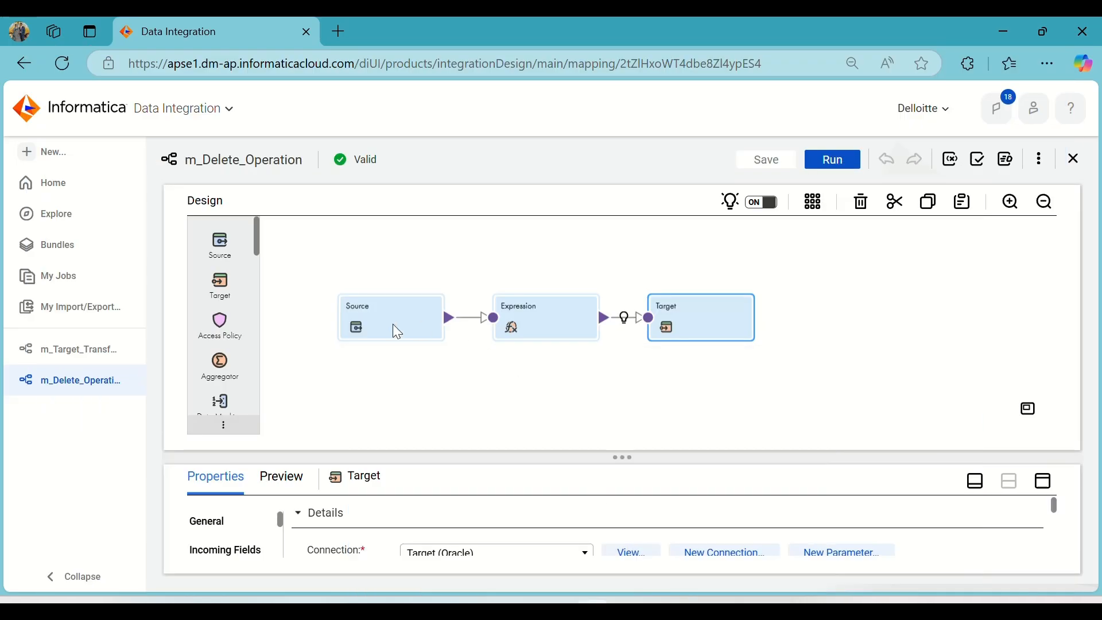
Rename the m_Target_Transformation mapping as m_Target_Transformation_SCD1 and save it.
left_click(115, 352)
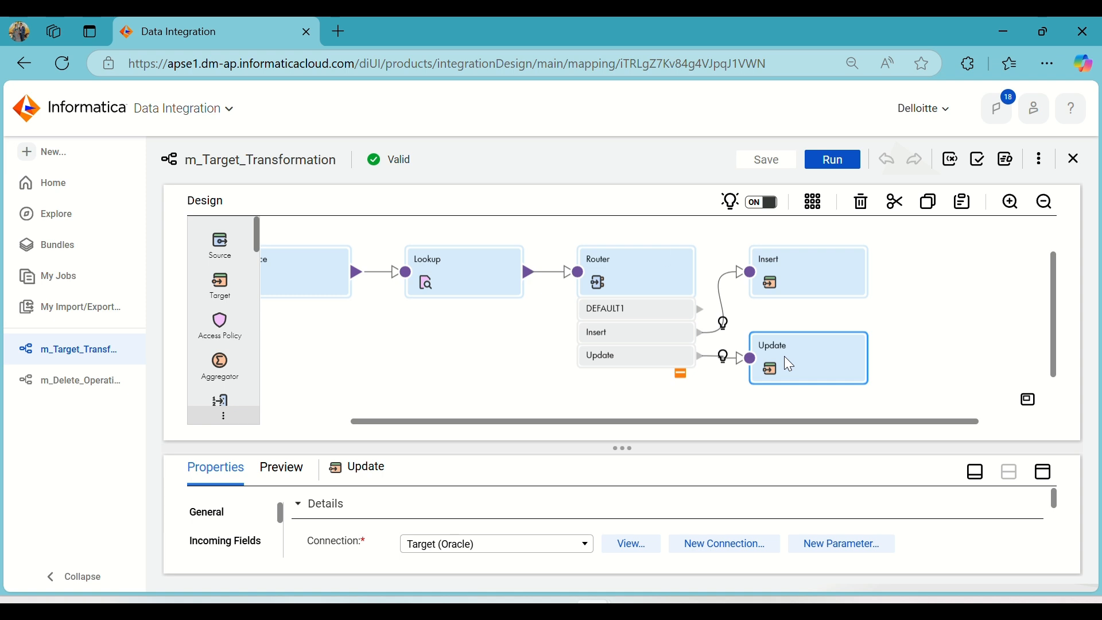
left_click(466, 354)
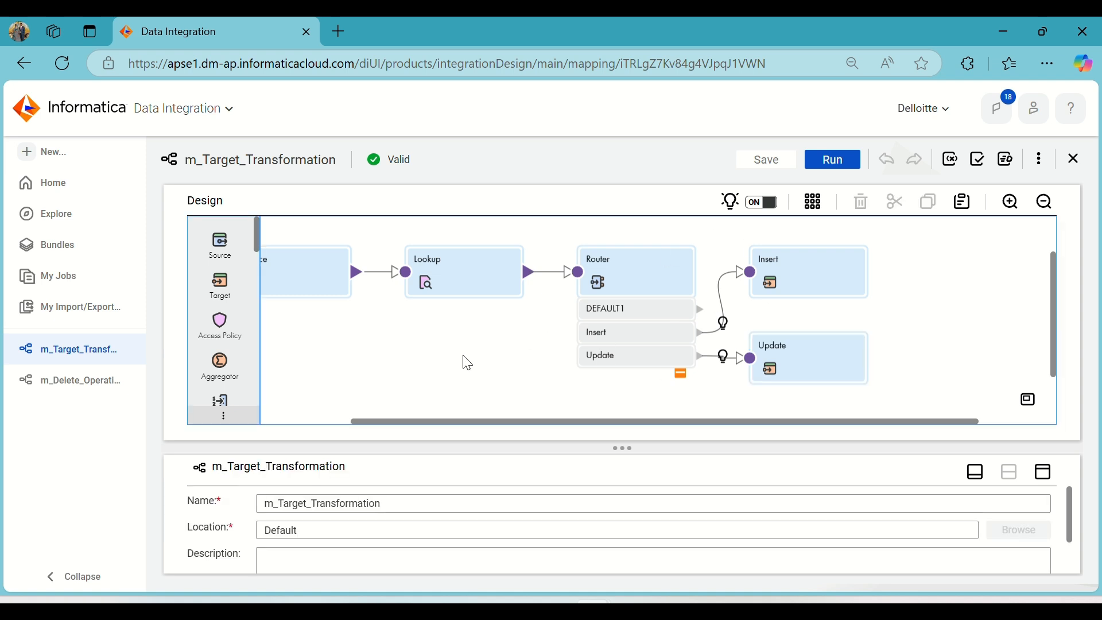
left_click(461, 501)
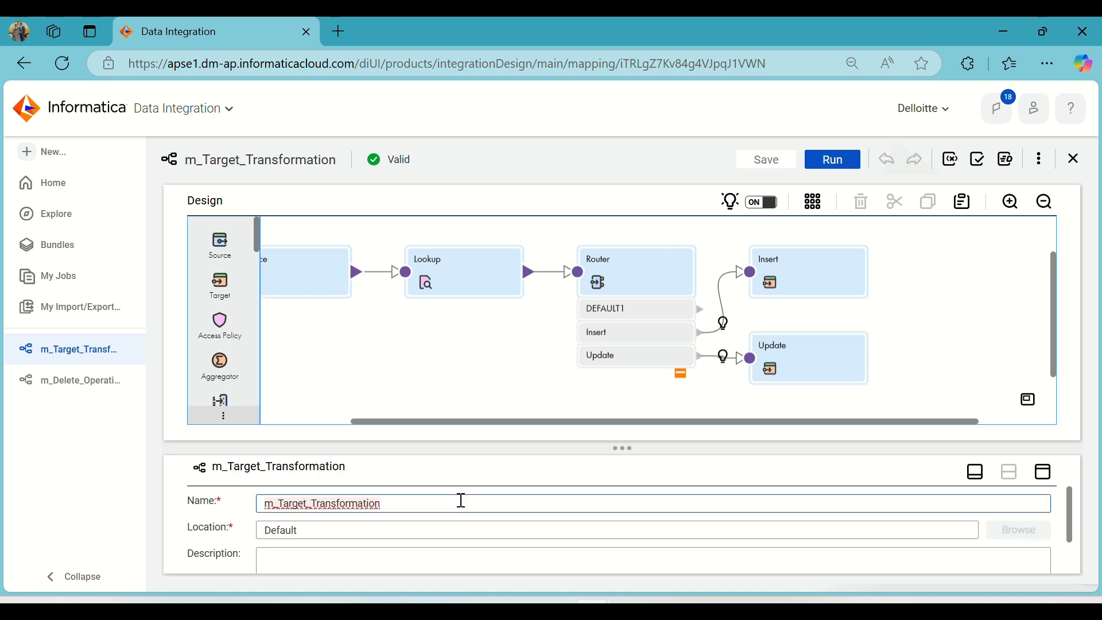
type("_SCD")
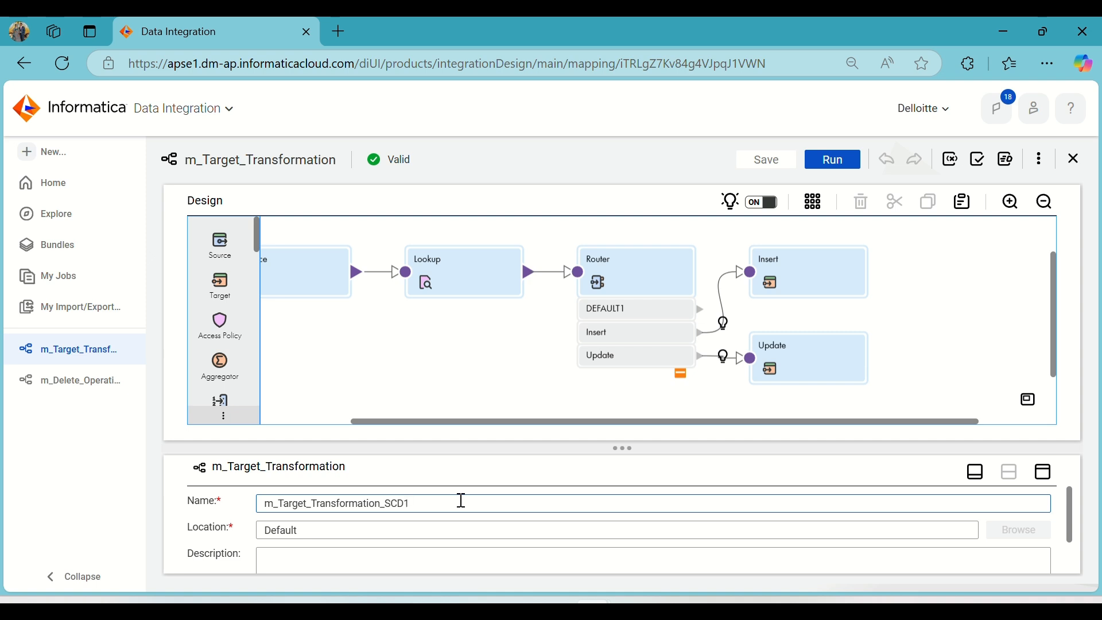
type("1")
left_click(476, 394)
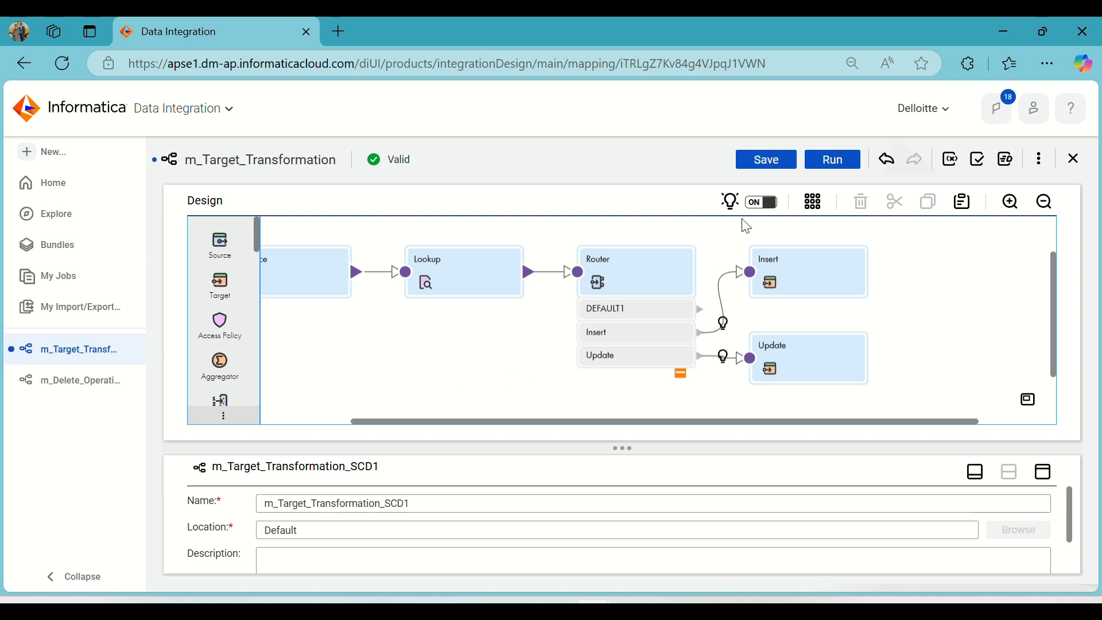
left_click(756, 166)
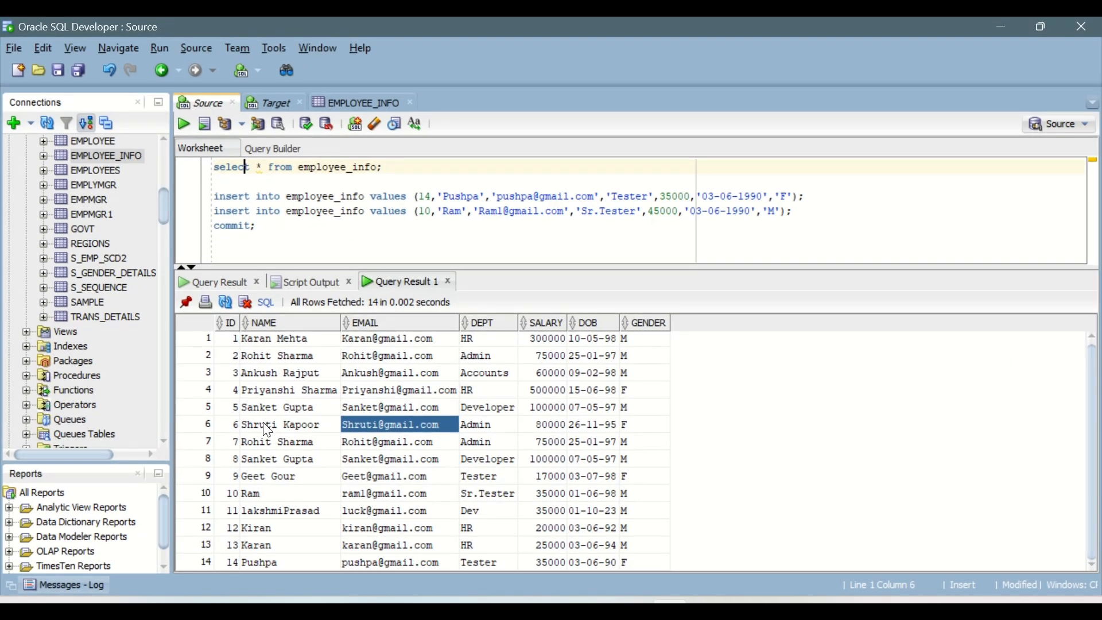
In Oracle SQL Developer, highlight the employee_info rows with IDs 5 and 6 and compare their values.
left_click_drag(232, 408, 488, 409)
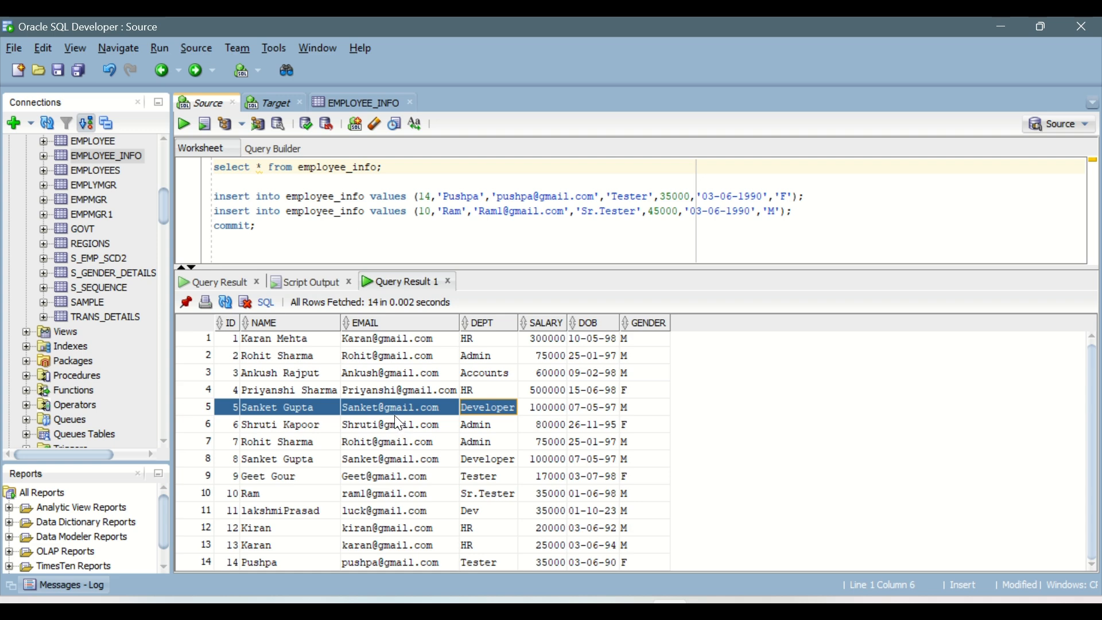
left_click_drag(236, 426, 536, 426)
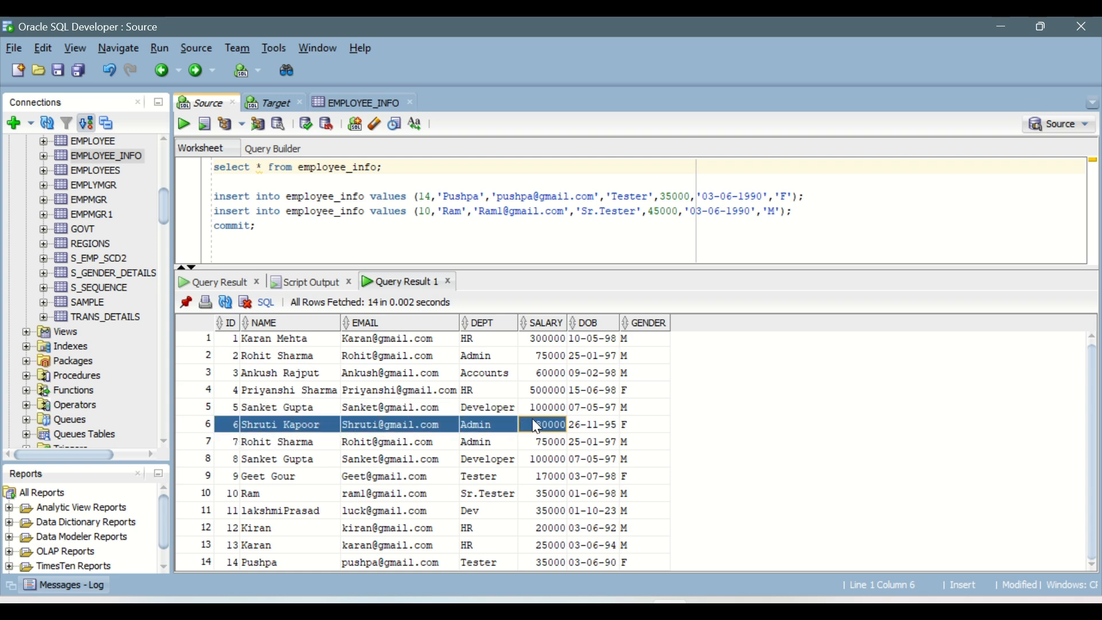
left_click_drag(256, 406, 354, 406)
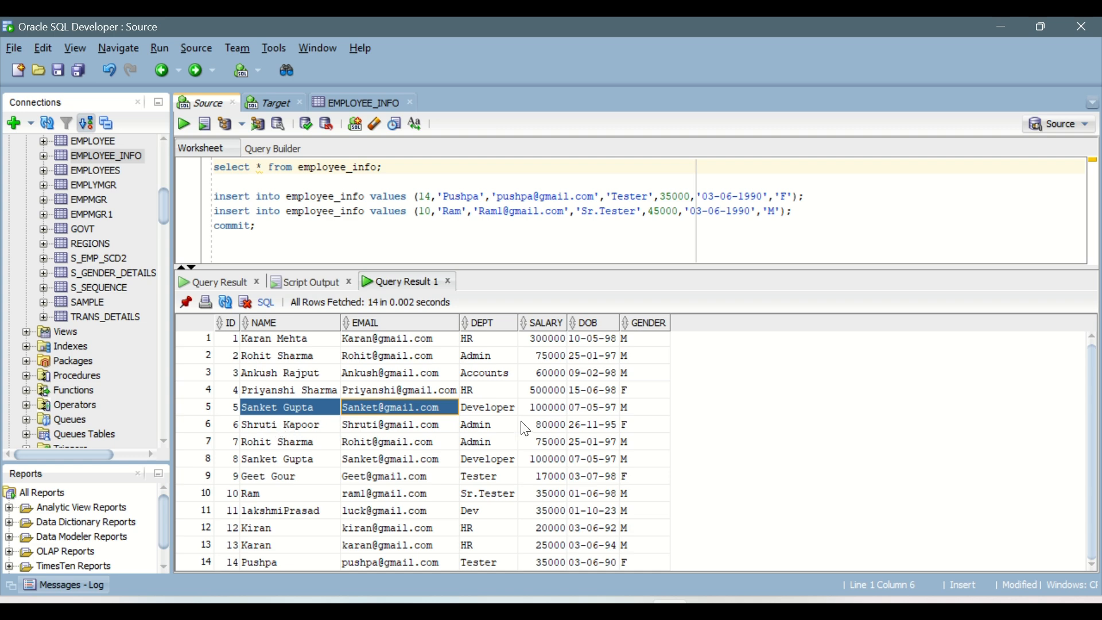
left_click_drag(603, 407, 673, 426)
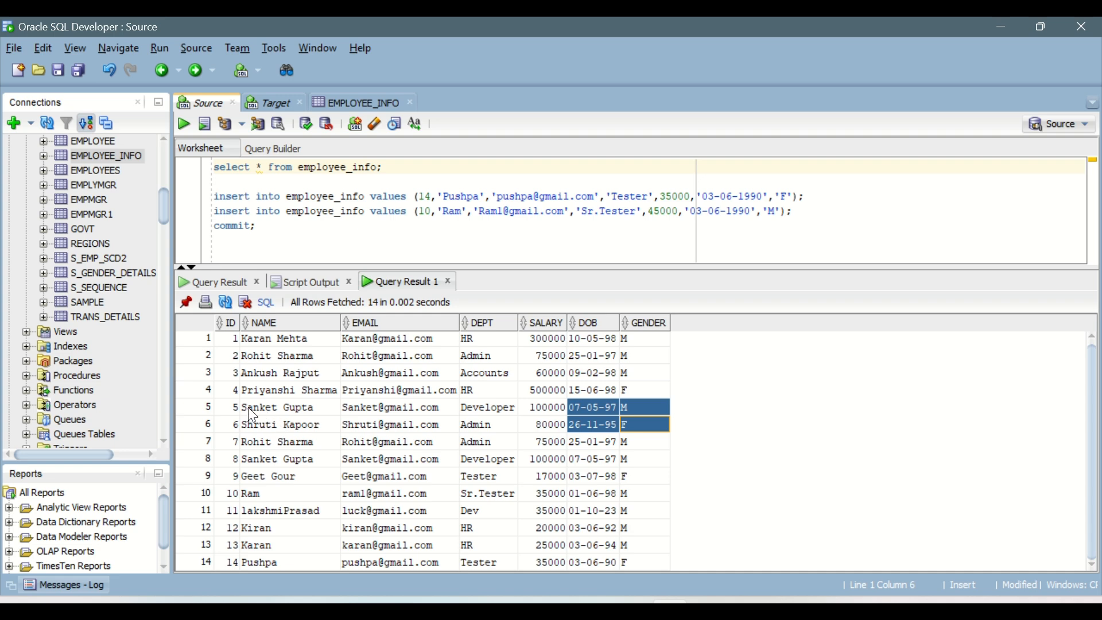
left_click_drag(229, 408, 625, 430)
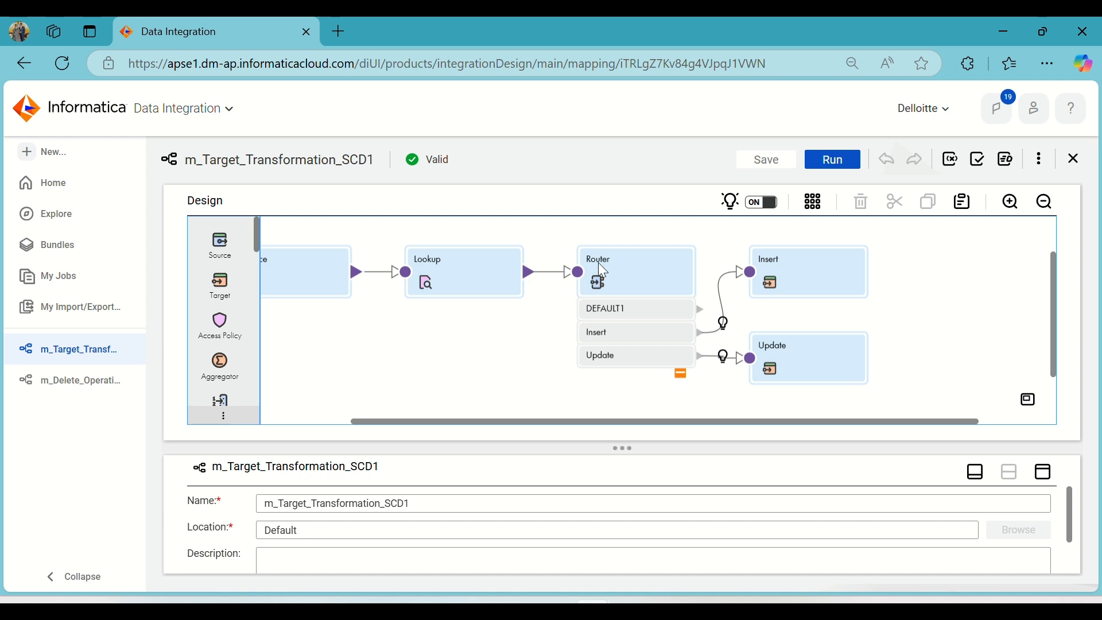
mouse_move(670, 611)
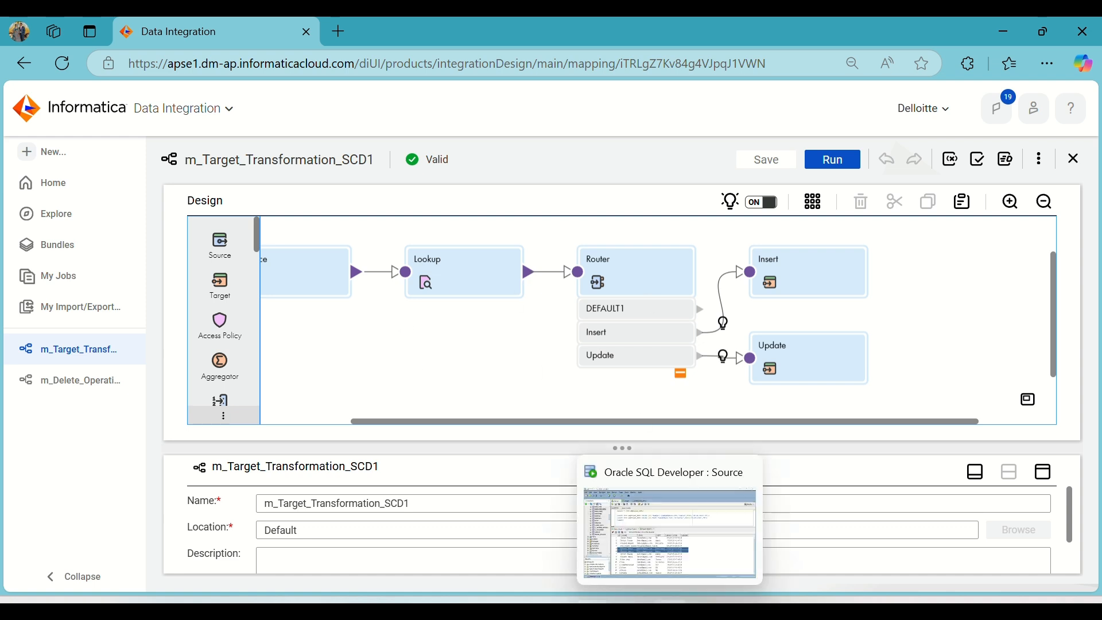